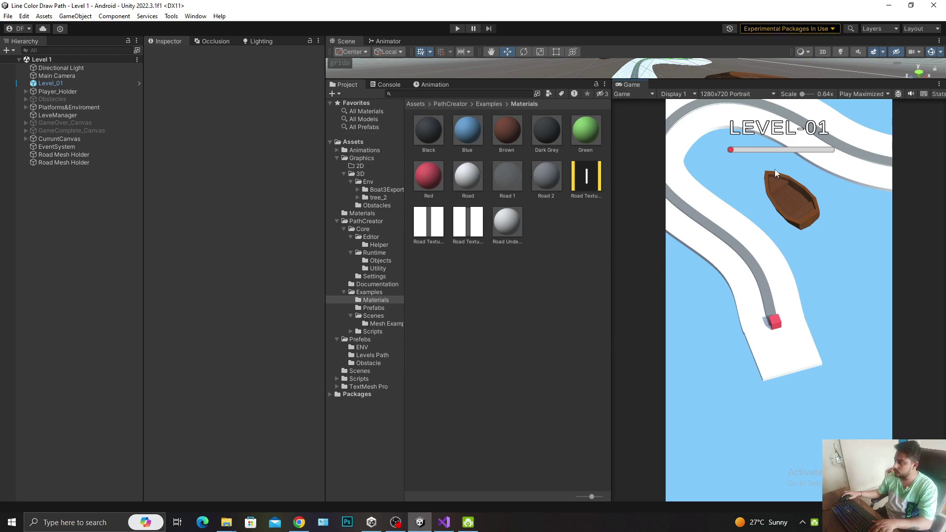
Browse the Hierarchy past Main Camera and Player_Holder and select Level_01
scroll(775, 170, up, 2)
scroll(751, 137, up, 2)
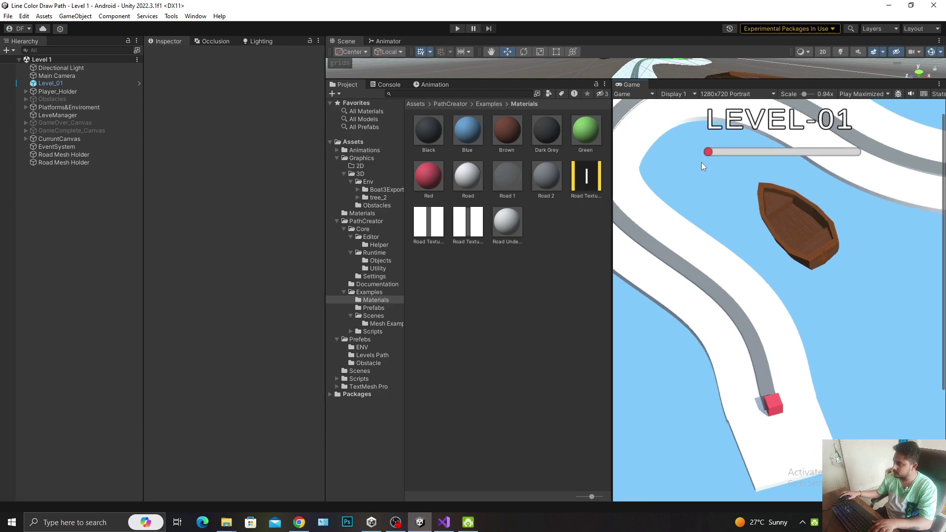
scroll(701, 163, down, 4)
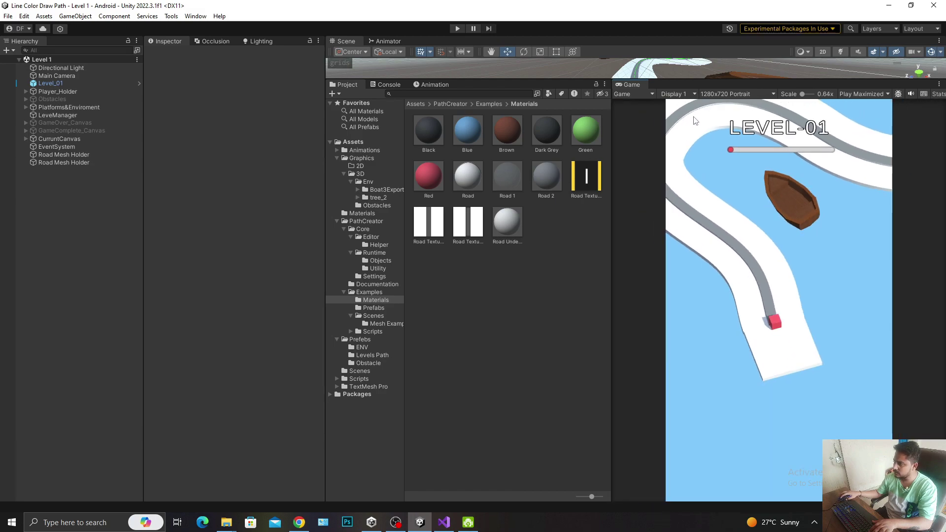
click(94, 76)
click(84, 90)
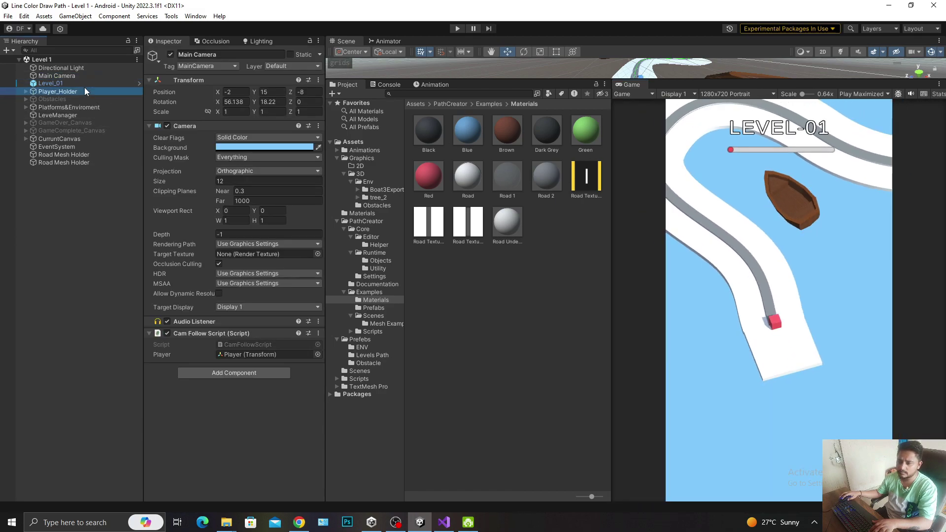
click(85, 84)
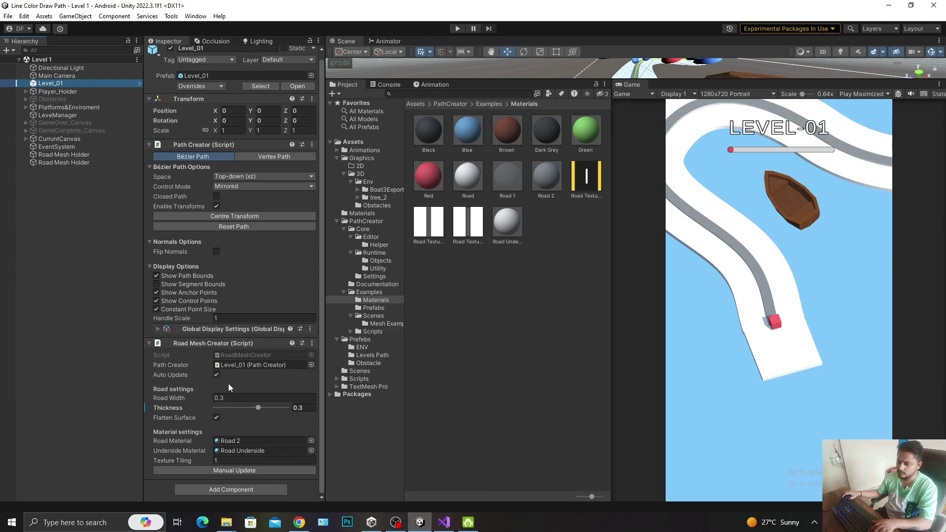
Drag the road Thickness from 0.3 to 0, frame the road, and start Play mode
drag(258, 408, 176, 410)
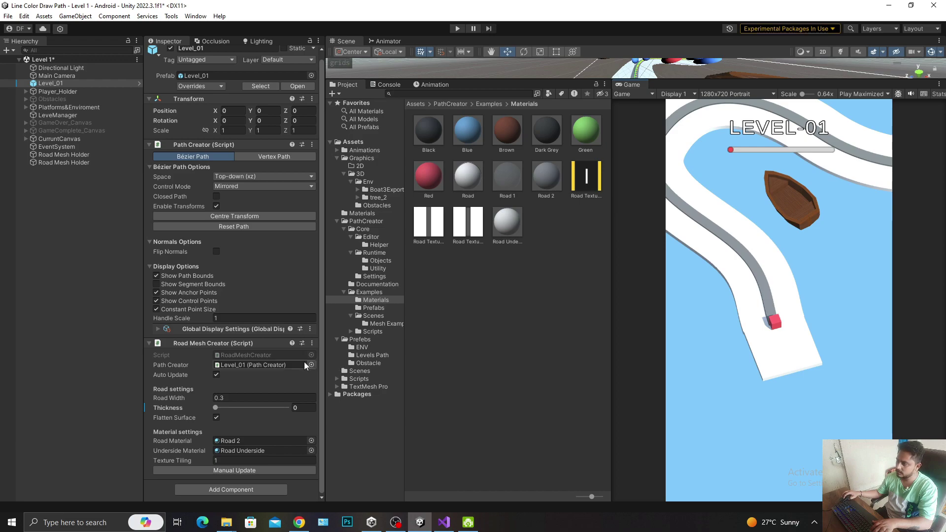
click(216, 408)
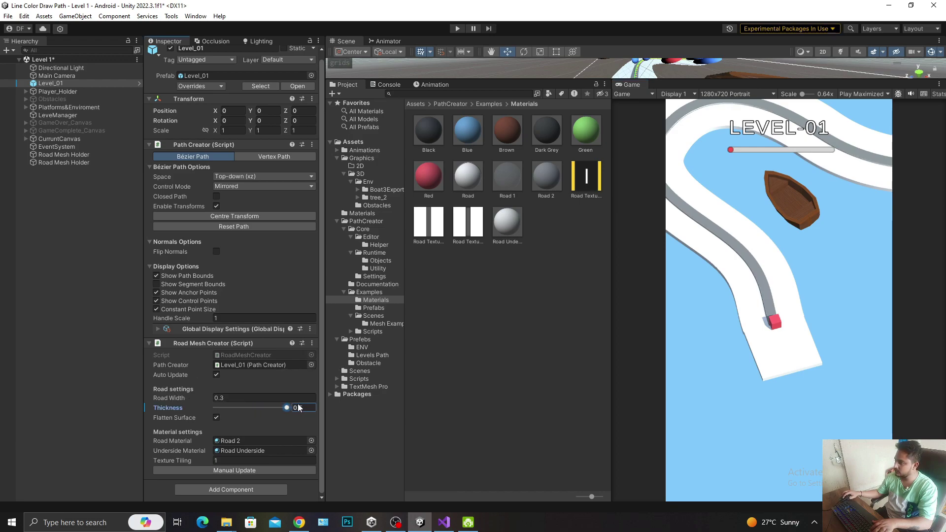
click(679, 325)
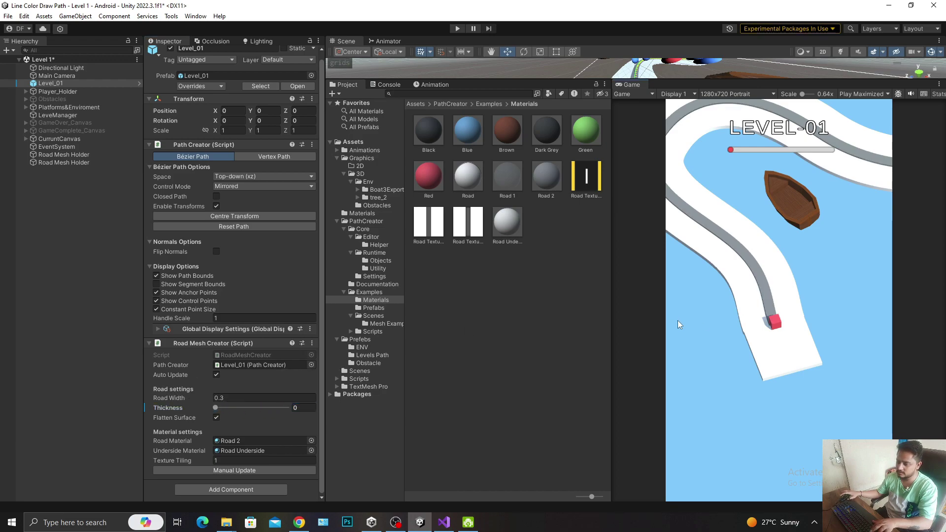
double_click(56, 87)
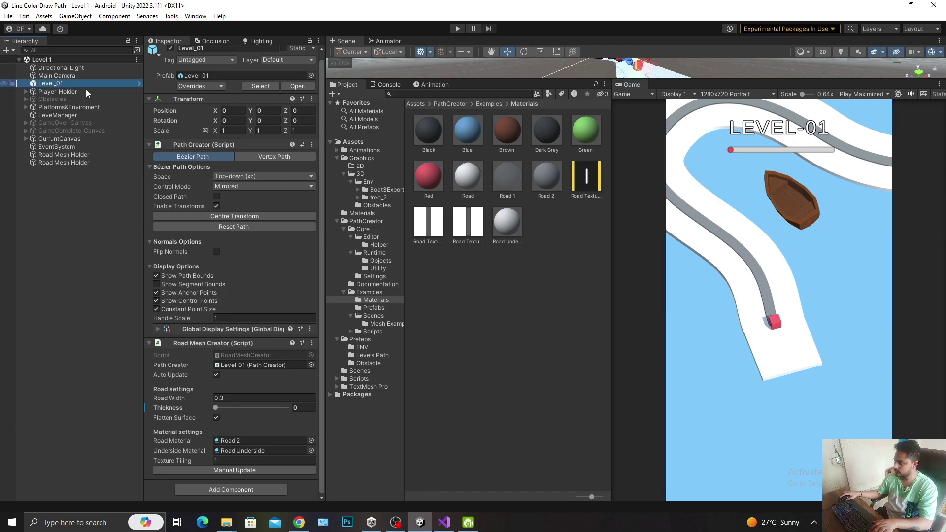
click(682, 177)
click(457, 29)
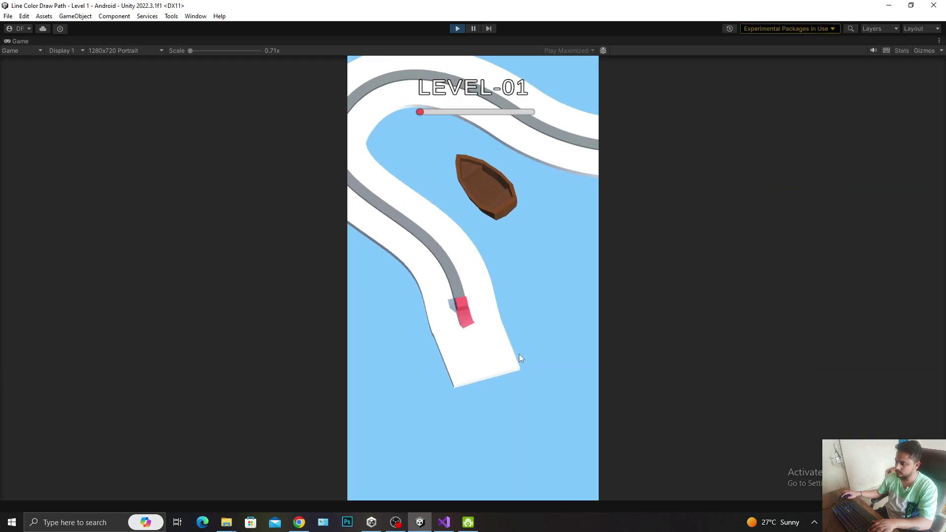
Paint the red line along the flat road, then stop the test play
drag(519, 354, 458, 306)
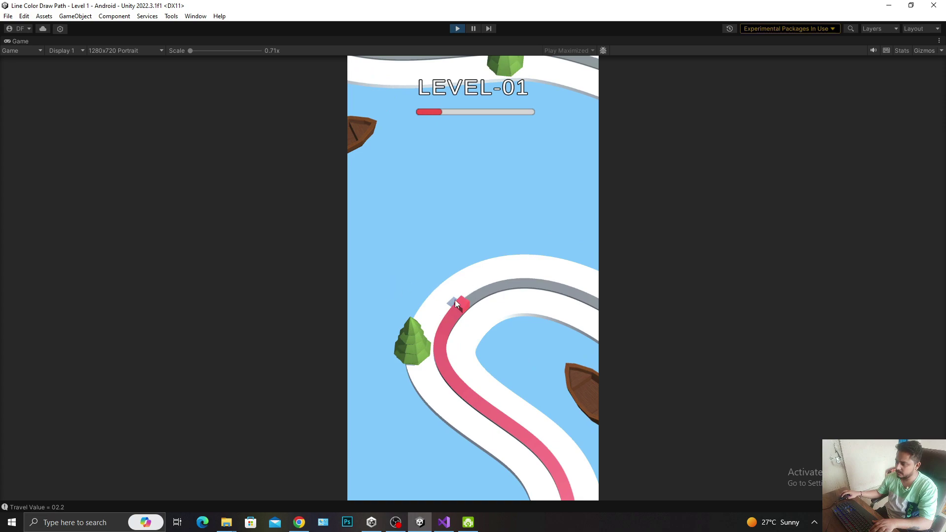
drag(456, 302, 465, 354)
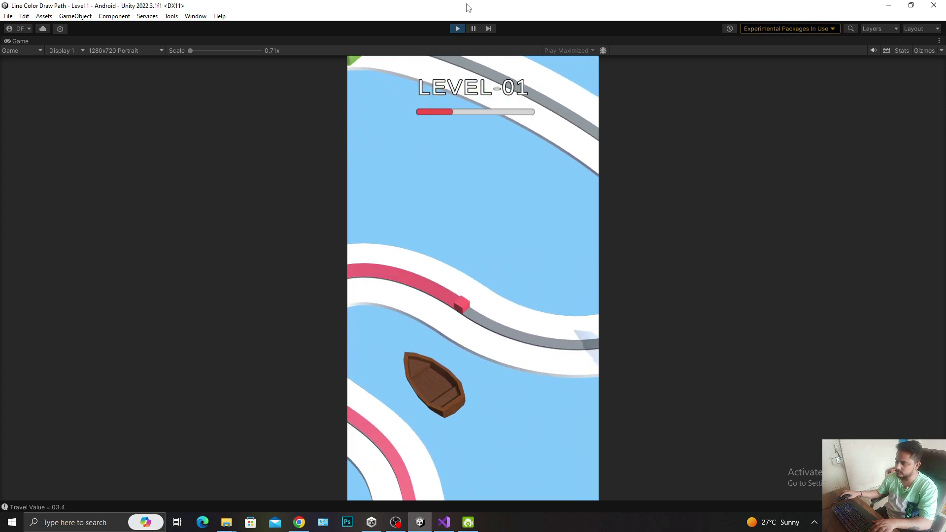
click(458, 29)
Set the Directional Light's Shadow Type to Hard Shadows
click(53, 67)
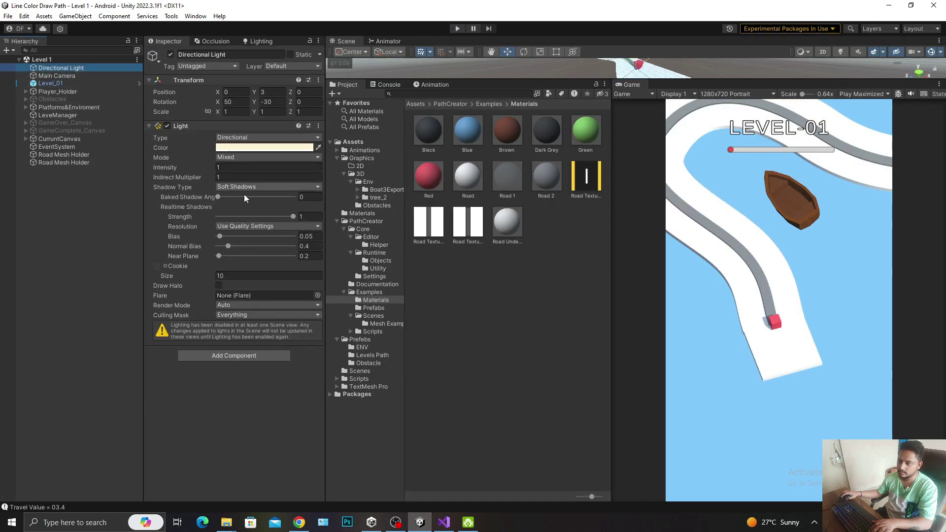
click(229, 188)
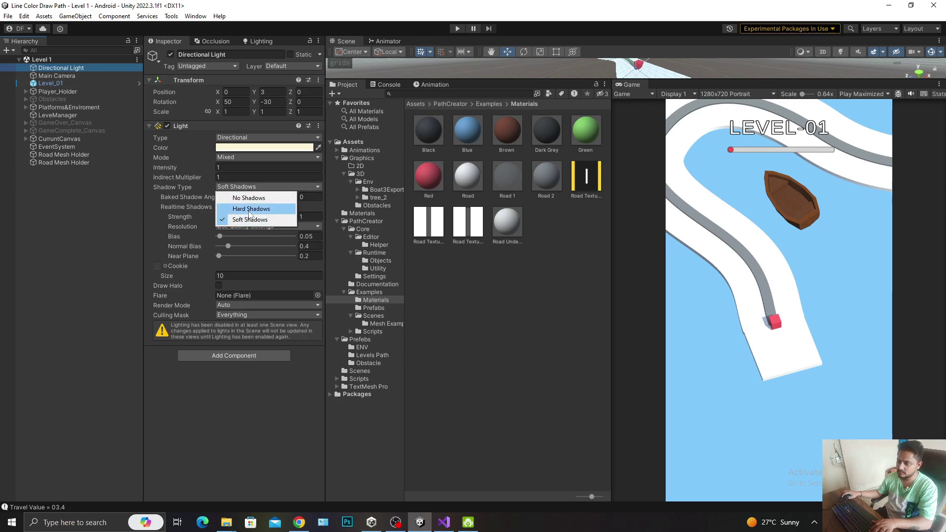
click(237, 208)
click(542, 325)
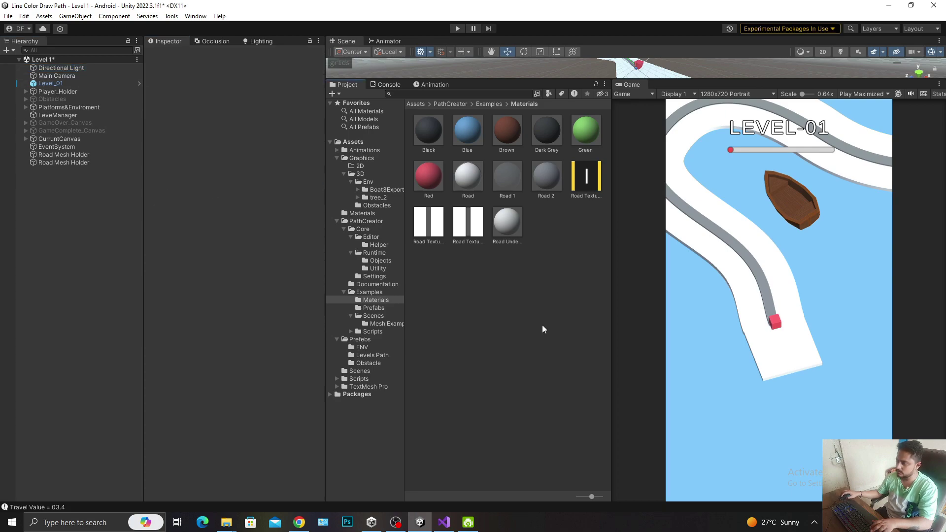
click(458, 28)
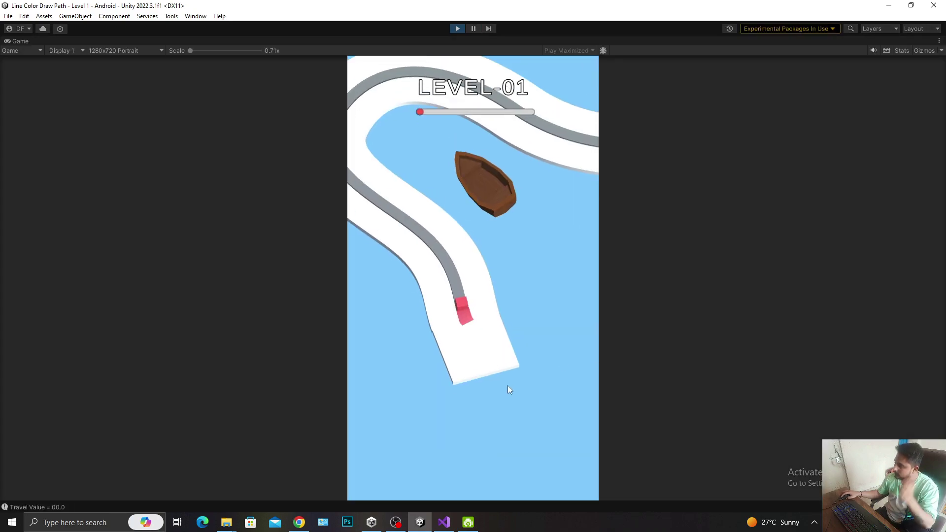
drag(508, 386, 471, 266)
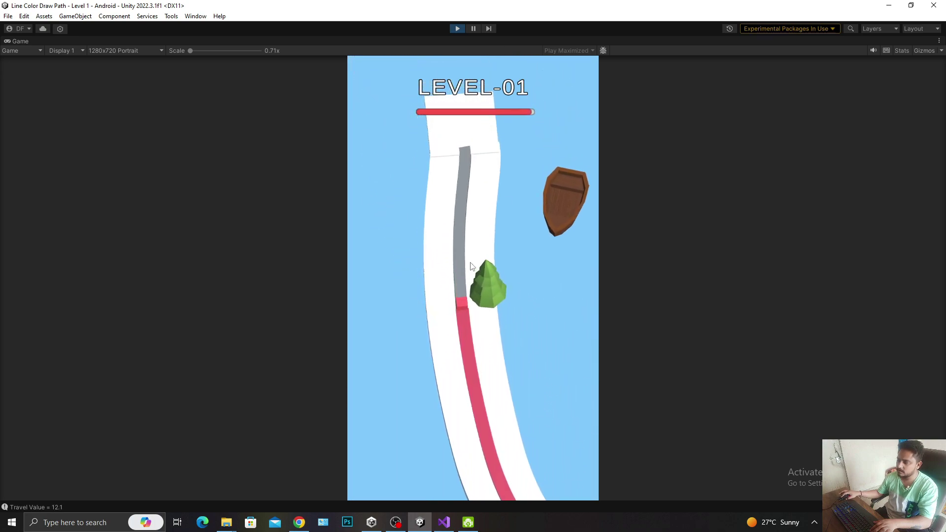
drag(471, 266, 471, 267)
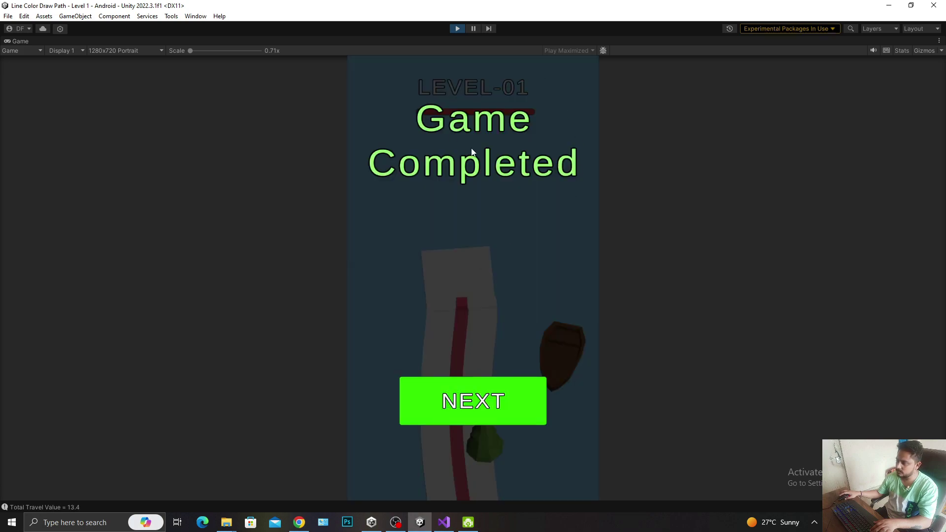
click(451, 28)
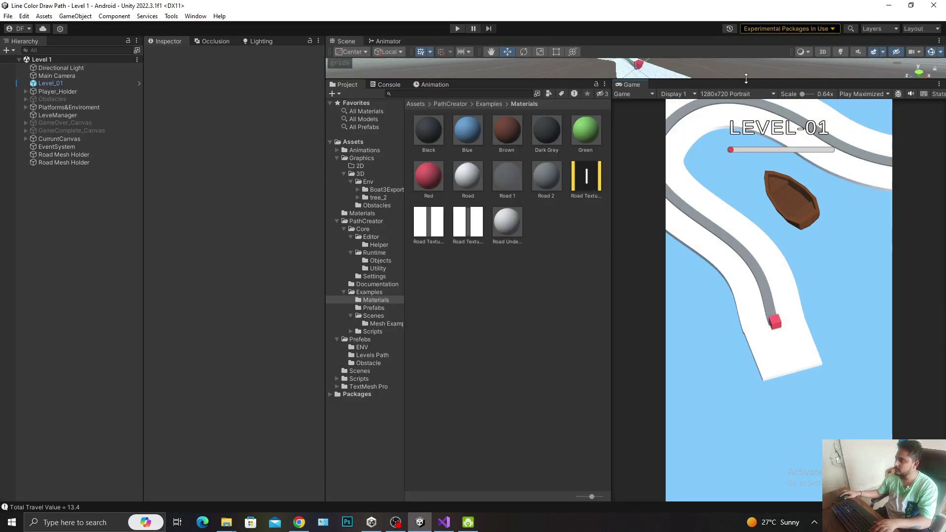
Enlarge the Scene view and set LeveManager's Total_travel_value to 13.4, then save
drag(336, 79, 332, 353)
scroll(581, 161, down, 3)
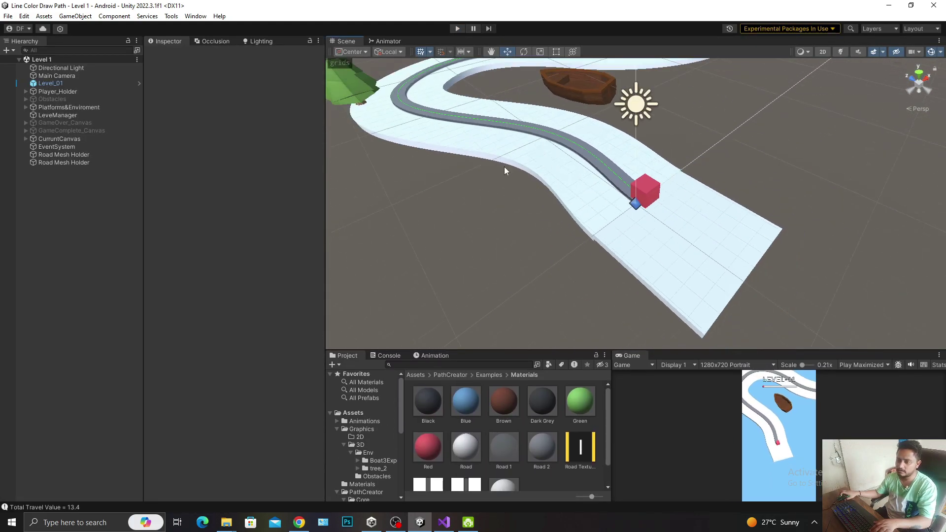
click(63, 116)
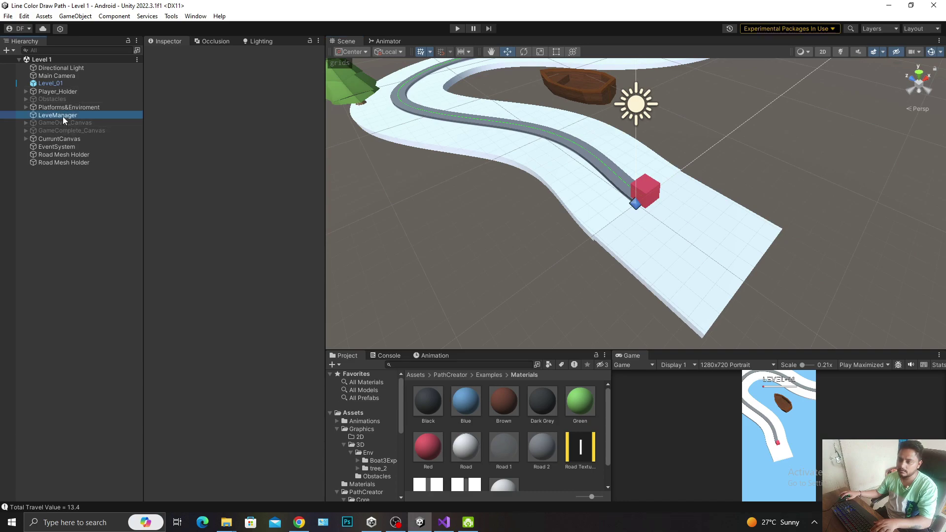
click(235, 232)
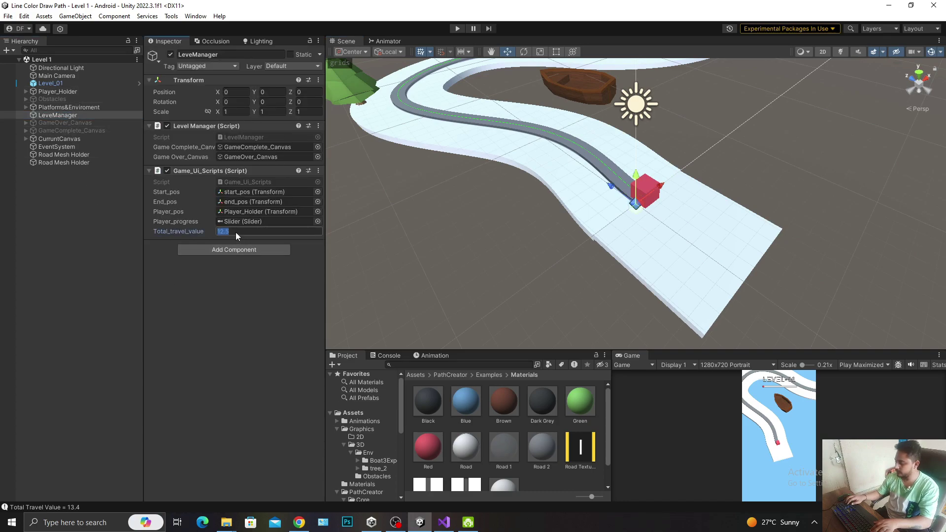
text(4)
key(ctrl+s)
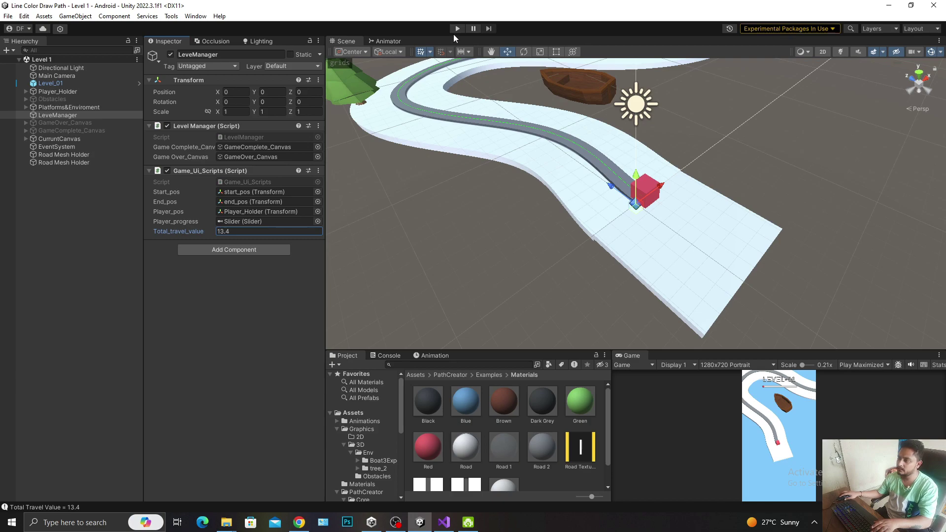
Play-test the level past the Game Completed screen, then stop Play mode
click(457, 29)
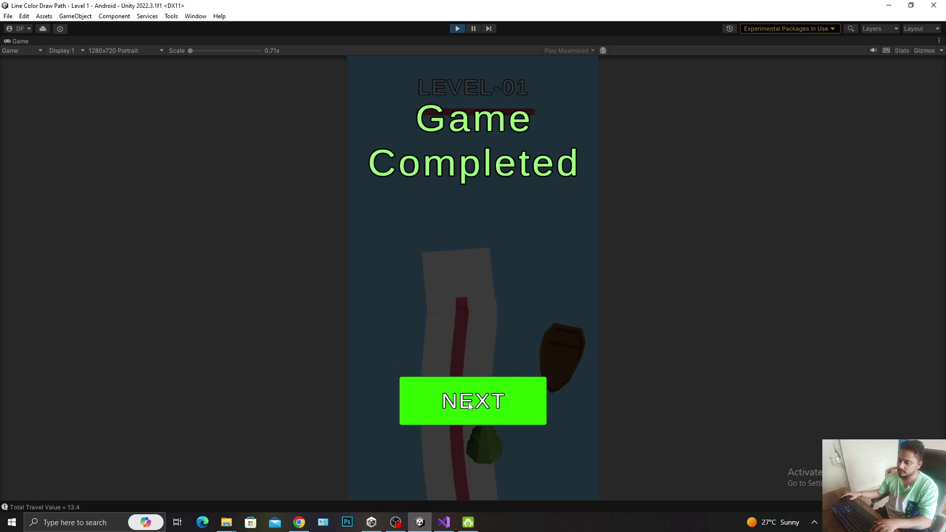
click(470, 403)
click(485, 310)
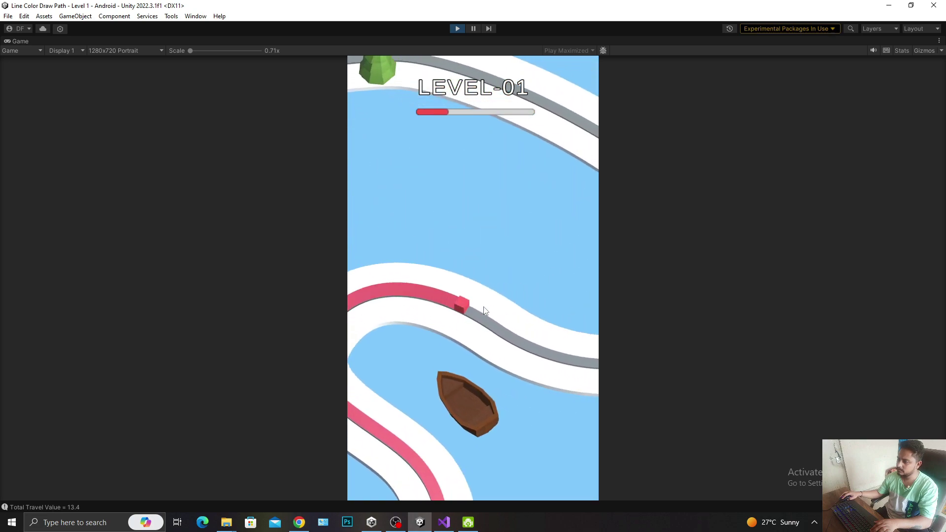
click(457, 28)
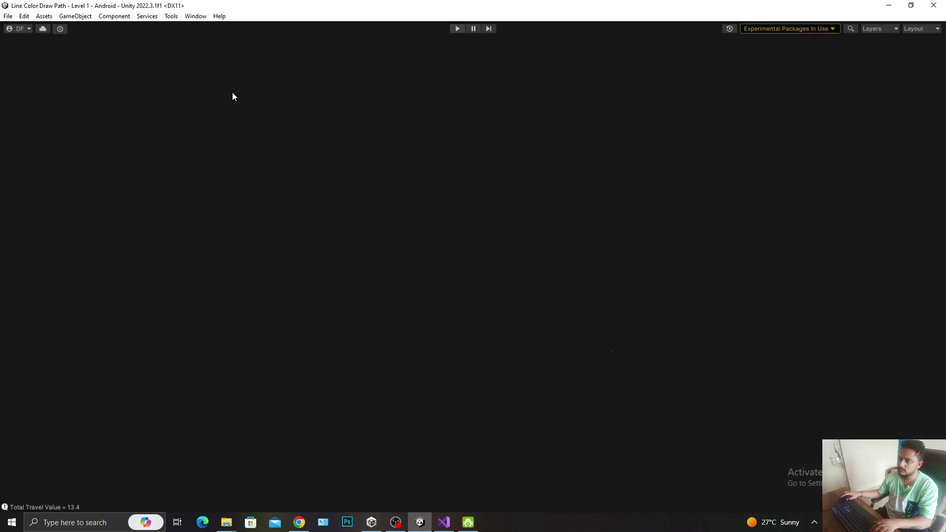
click(60, 83)
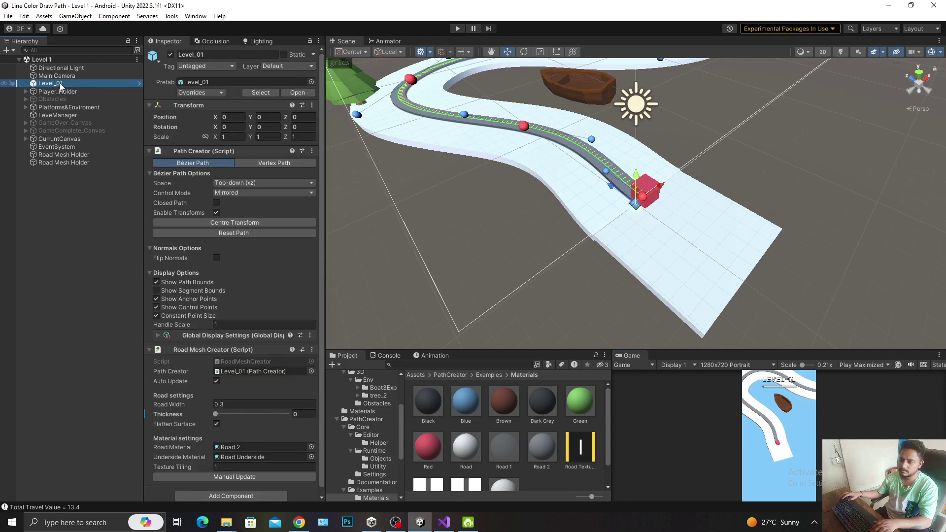
click(67, 231)
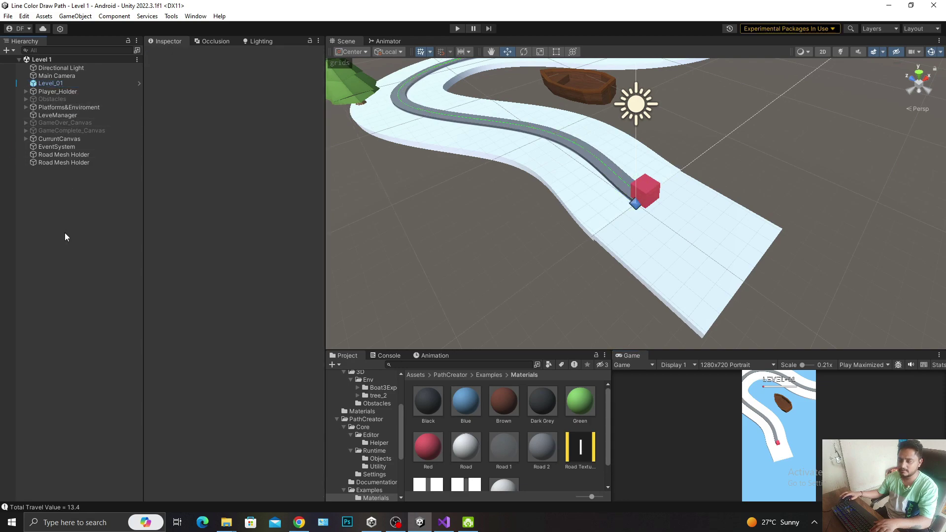
click(64, 83)
click(67, 93)
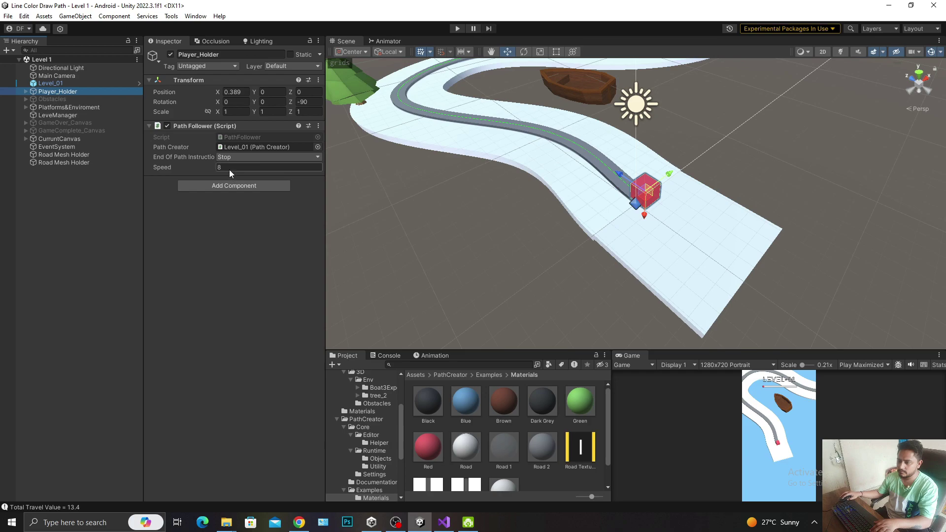
click(229, 168)
text(12)
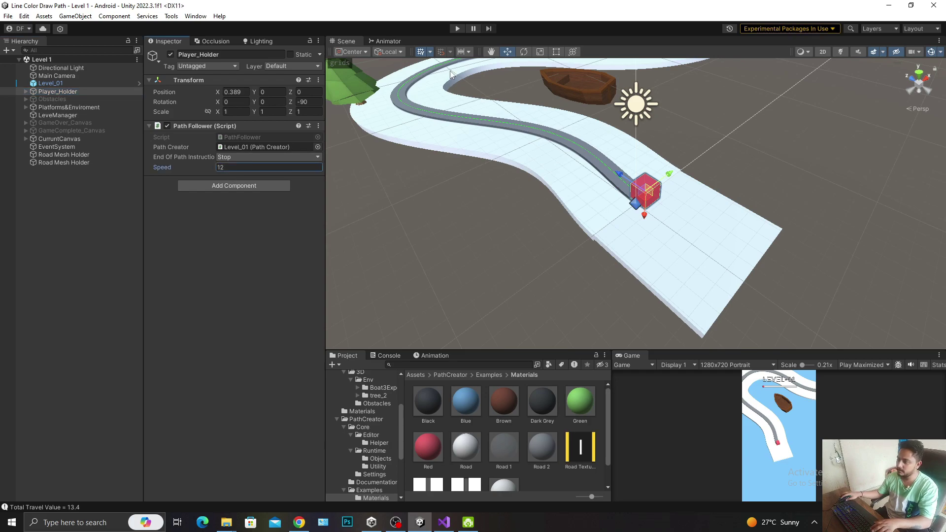
click(455, 30)
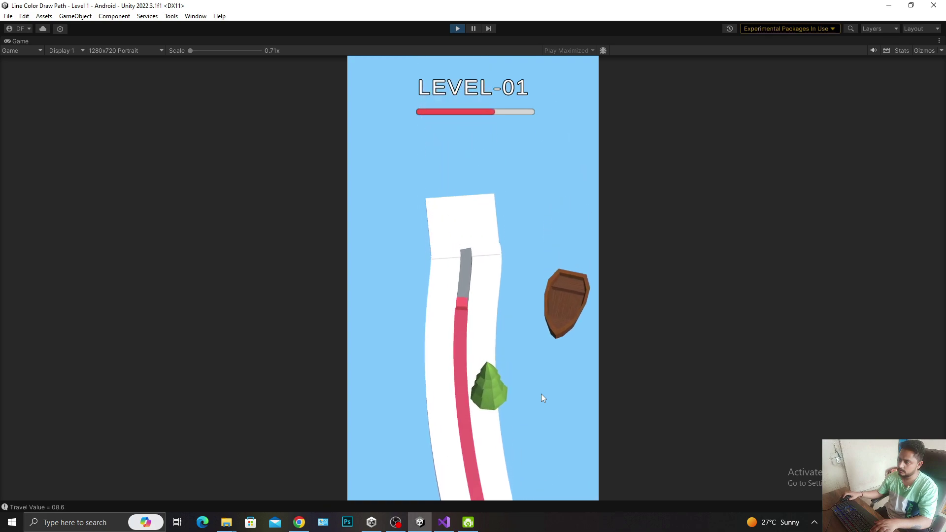
click(458, 28)
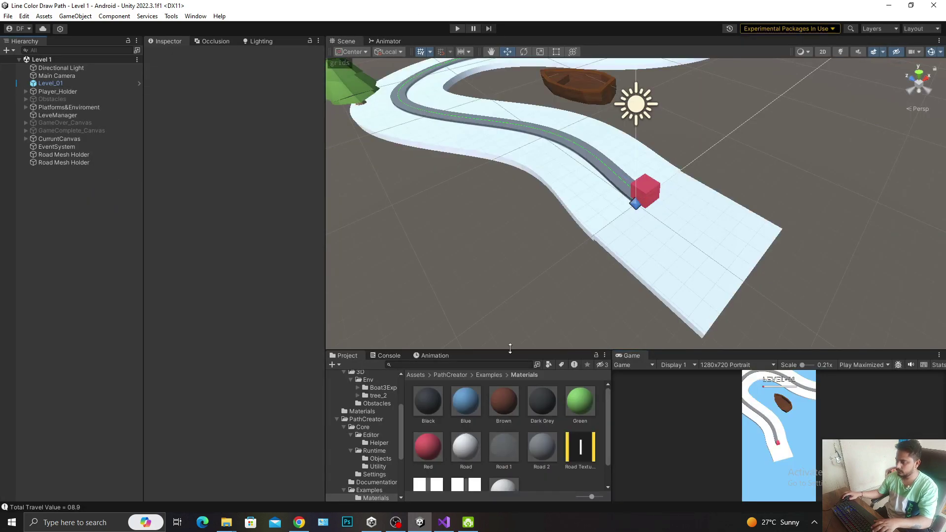
Activate the Obstacles group and expand it to reach the torus obstacle
drag(510, 349, 511, 255)
click(371, 436)
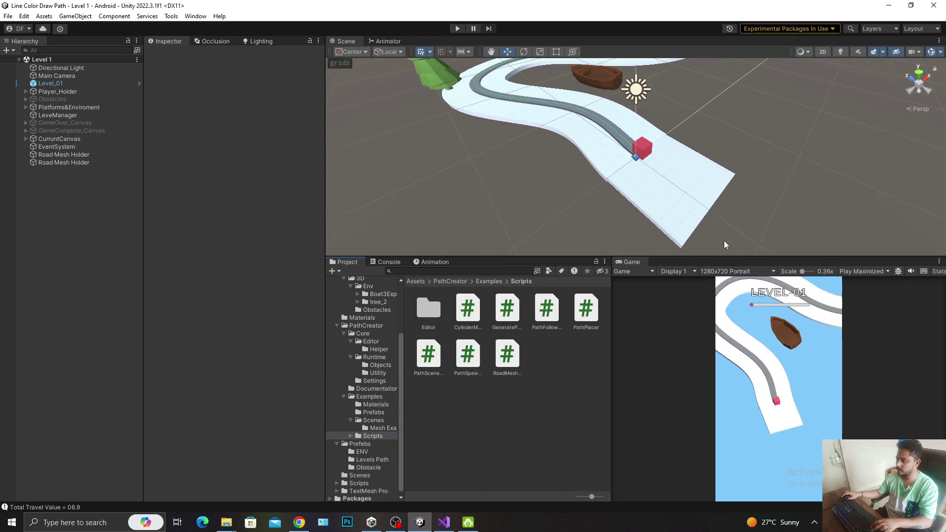
click(76, 100)
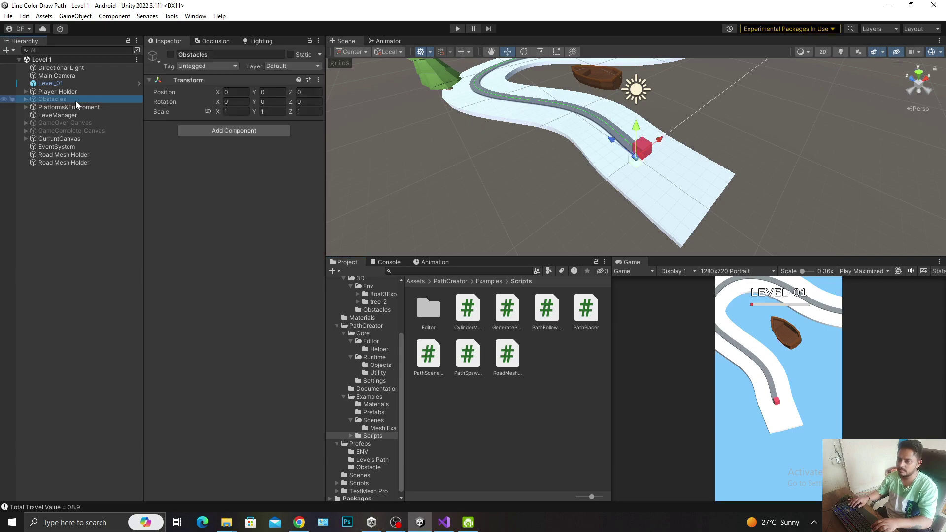
key(Right)
key(Down)
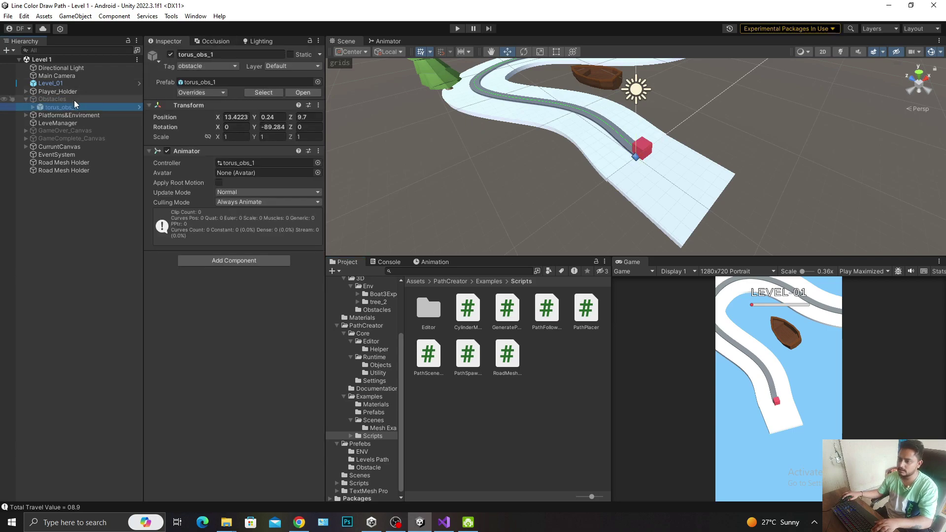
click(76, 101)
key(alt+shift+a)
click(77, 109)
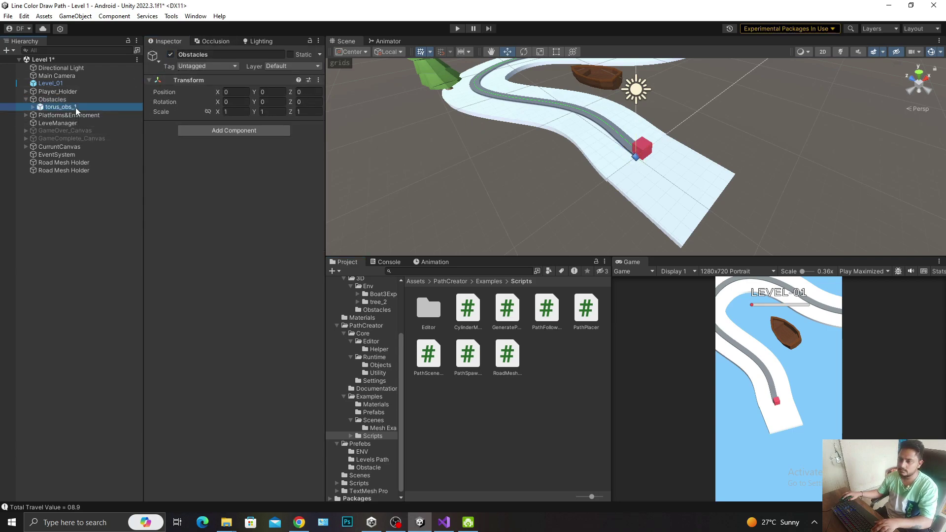
Zero torus_obs_1's Position to 0, 0, 0 and frame it
double_click(77, 108)
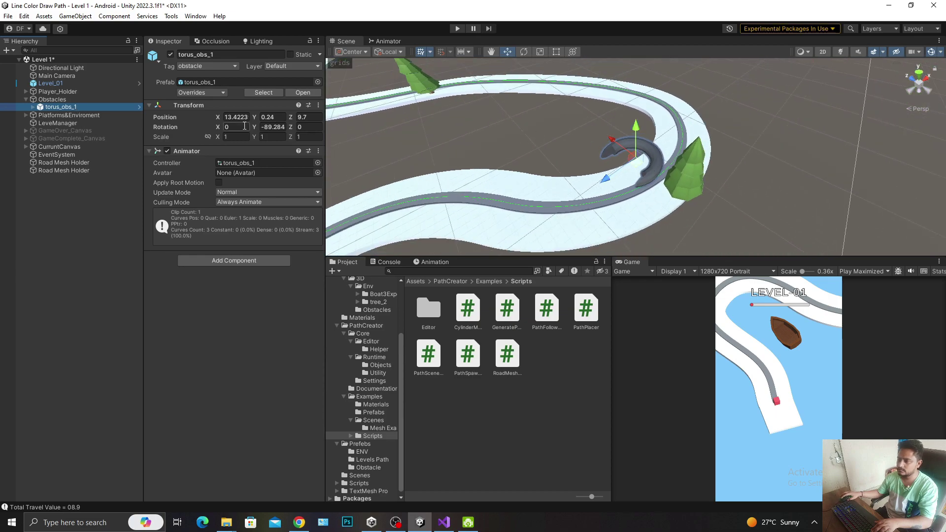
click(249, 117)
text(0)
key(Tab)
text(0)
key(Tab)
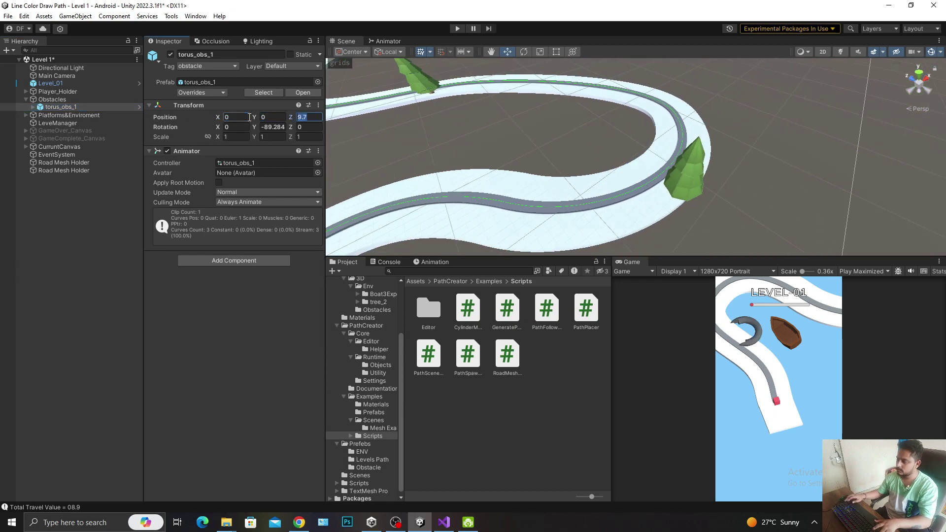
text(0)
double_click(59, 107)
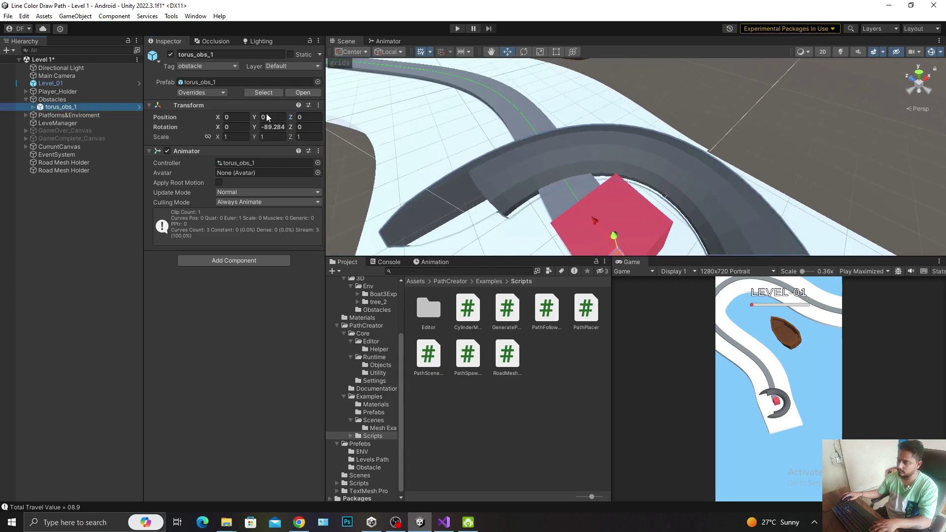
Slide the torus along the track, deactivate torus_obs_1, and save the level
drag(603, 128, 551, 99)
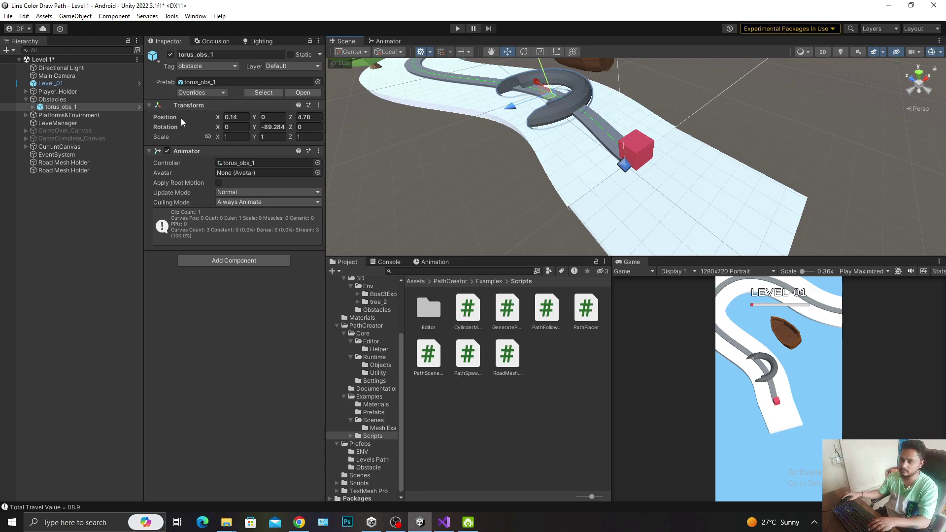
click(171, 58)
click(94, 260)
key(ctrl+s)
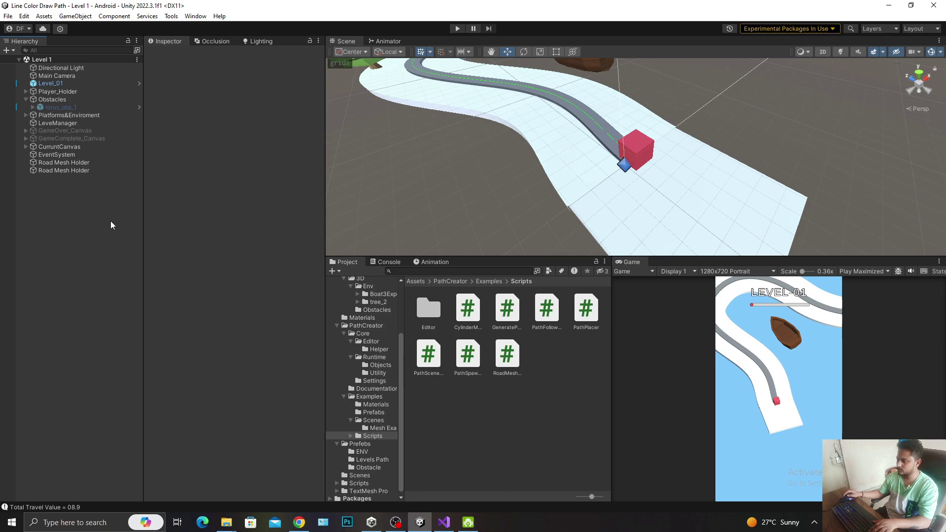
Create an empty object at the origin and name it Obs_01
click(26, 100)
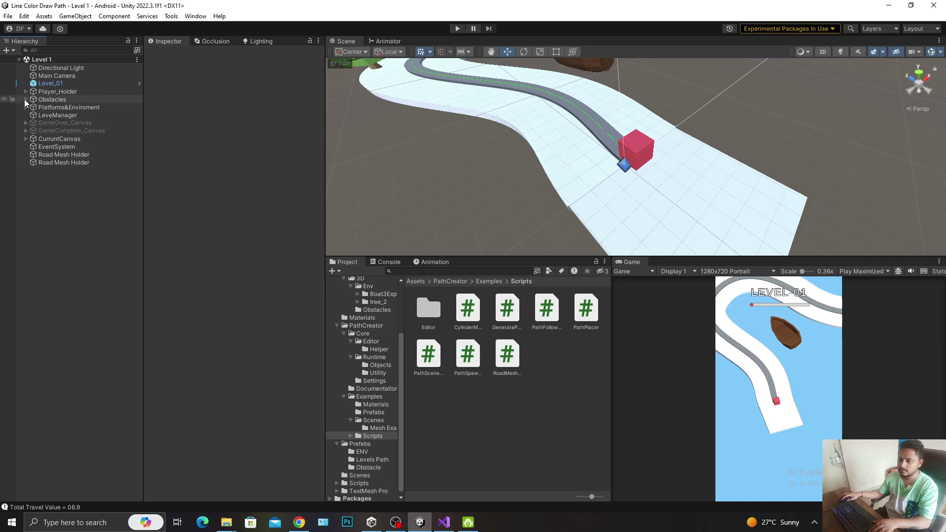
click(26, 100)
right_click(40, 221)
click(82, 356)
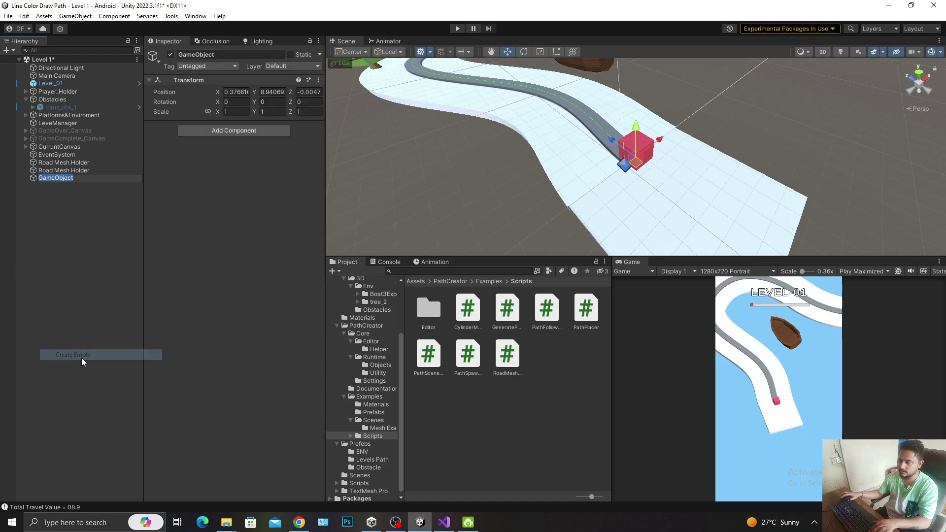
click(238, 92)
text(0)
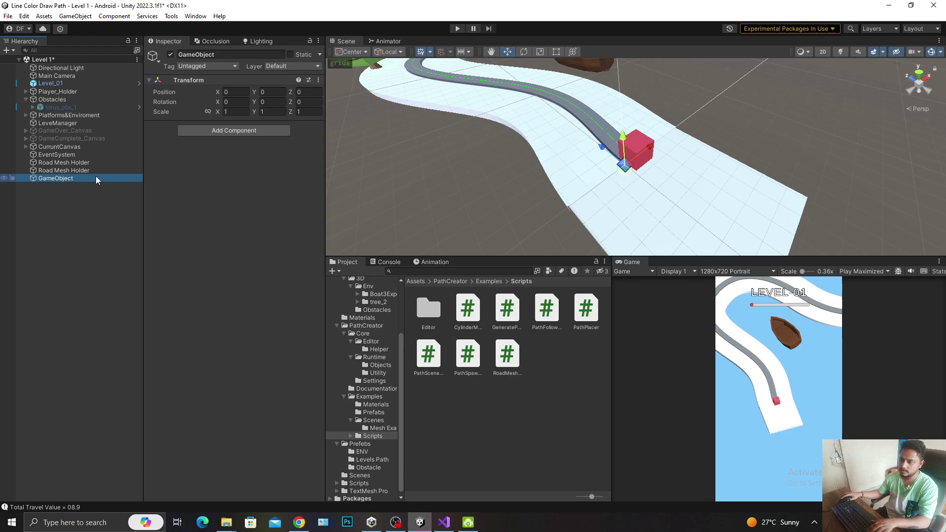
key(F2)
text(Obsat)
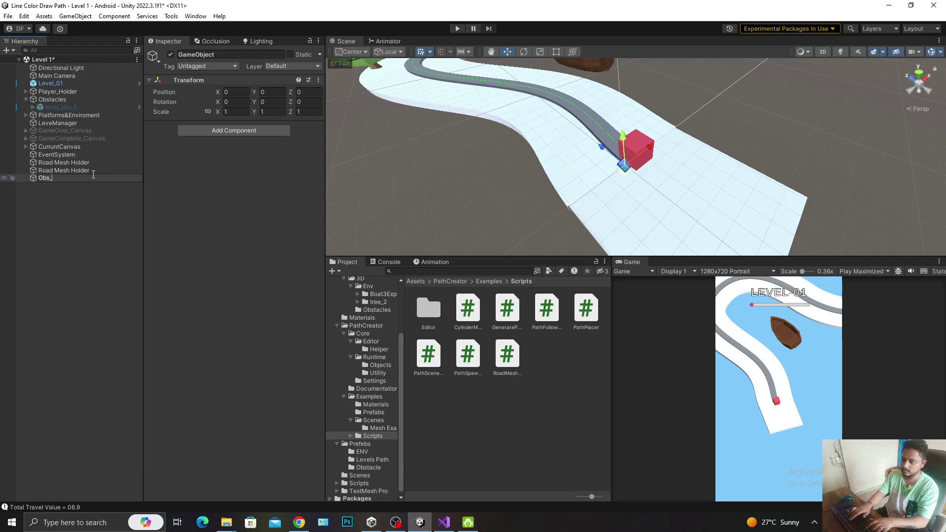
text(01)
key(Return)
Add a Cylinder child to Obs_01, remove its Capsule Collider, and set Scale Y to 0.54
right_click(93, 176)
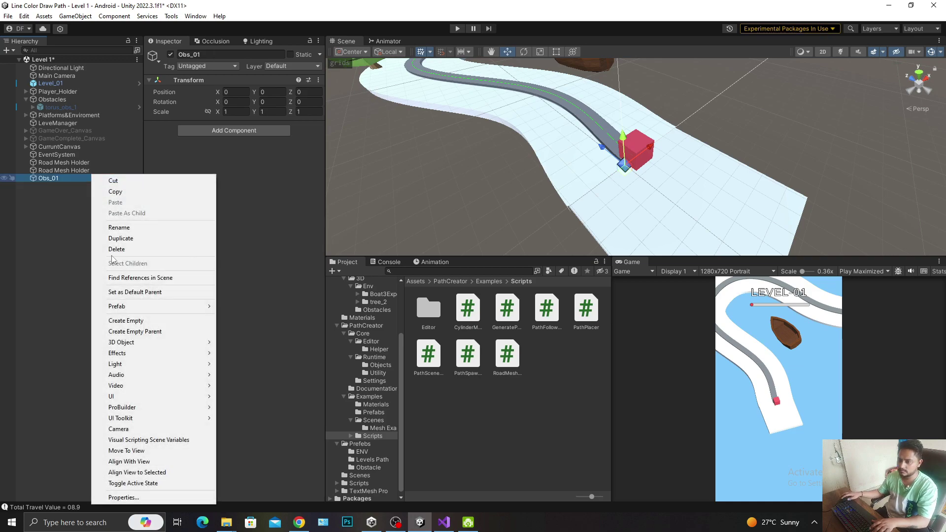
mouse_move(139, 345)
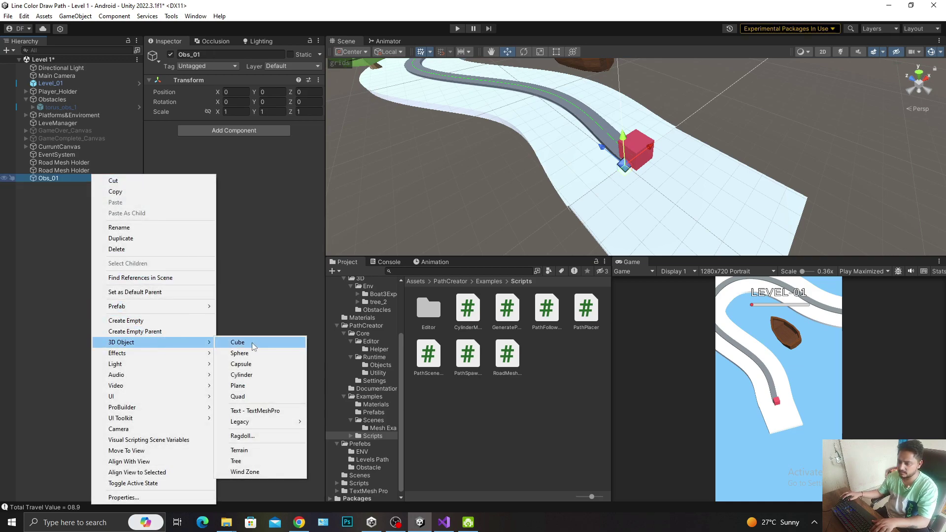
click(242, 376)
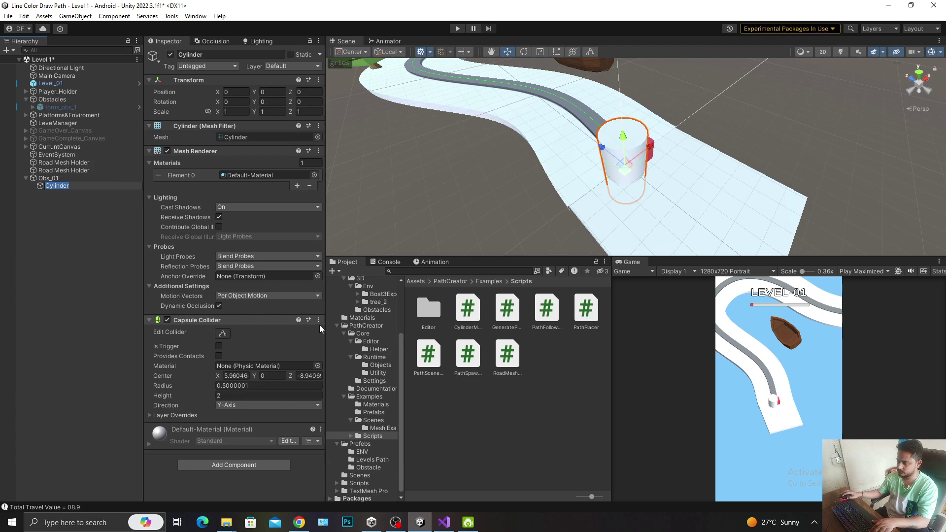
text(e)
click(71, 194)
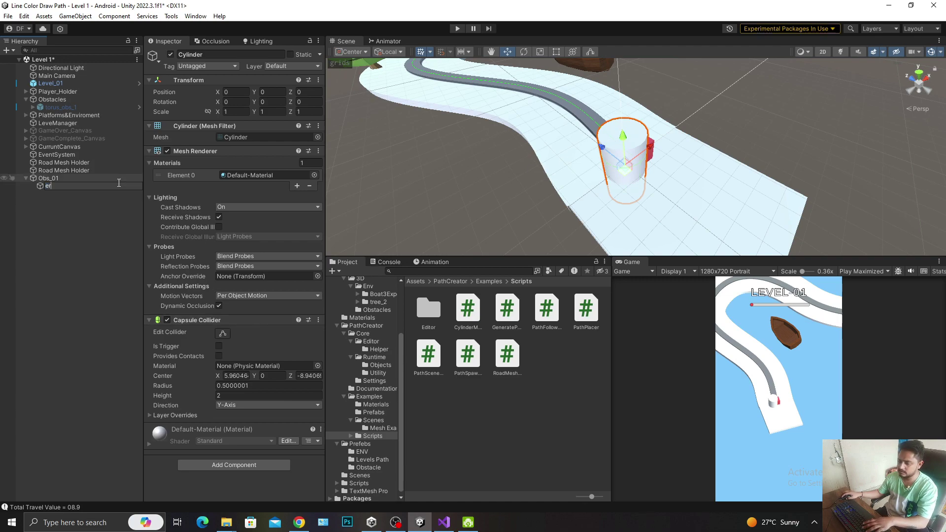
key(ctrl+z)
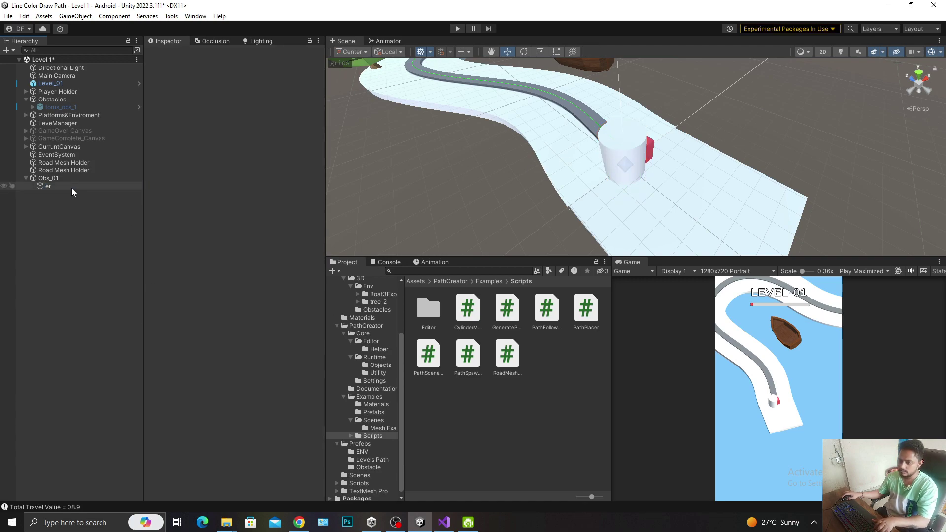
click(320, 320)
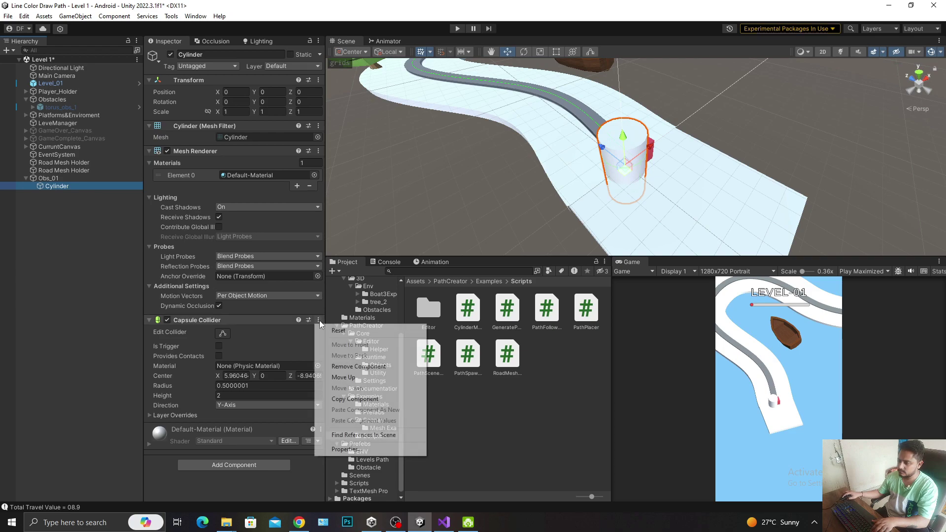
click(348, 364)
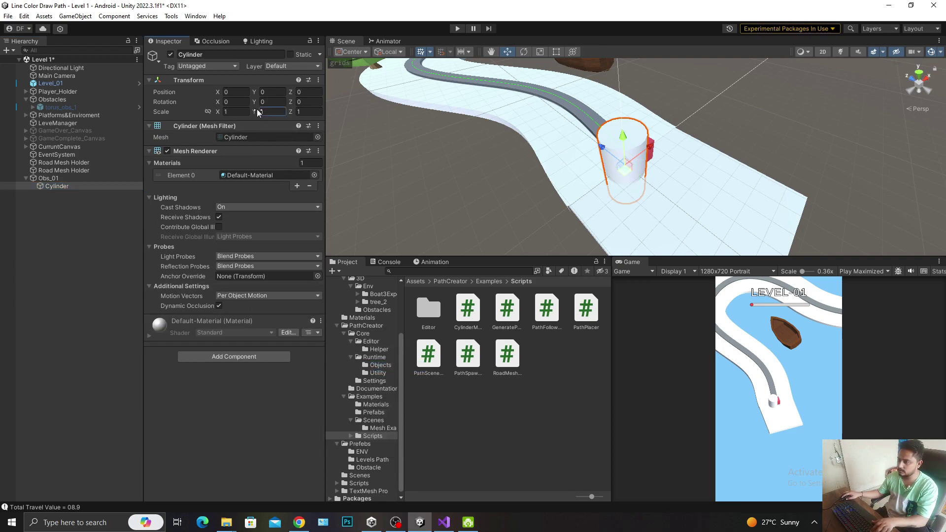
drag(255, 111, 248, 111)
text(.54)
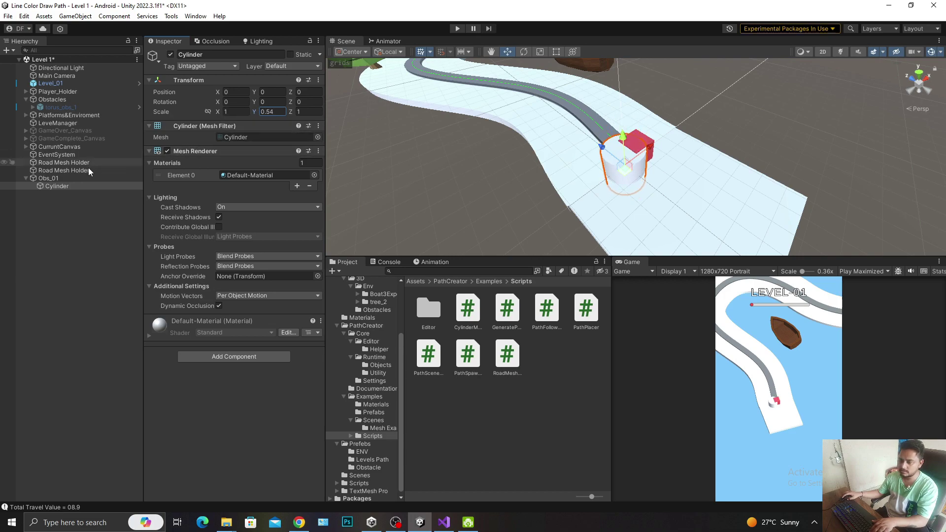
Add a Cube child to Obs_01, shorten its Z, raise it 0.2, and stretch X to about 4.36
click(61, 180)
right_click(61, 179)
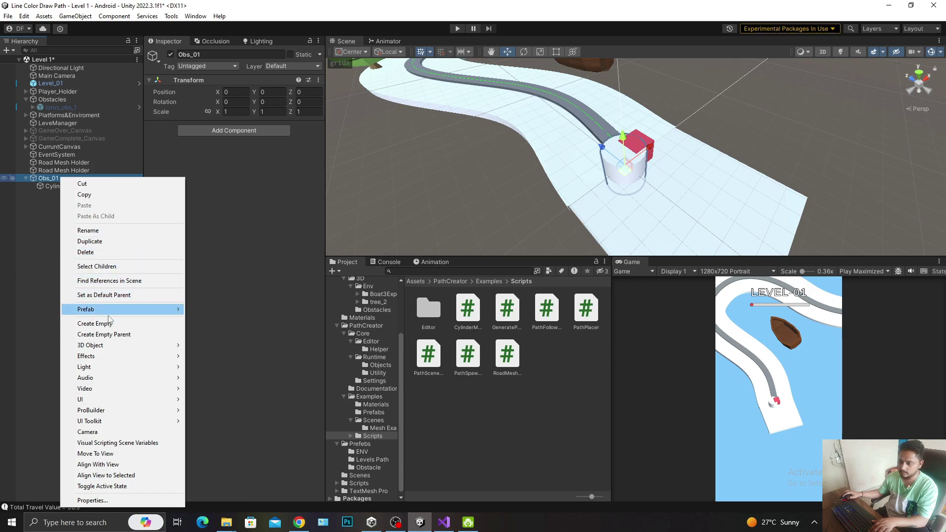
click(213, 347)
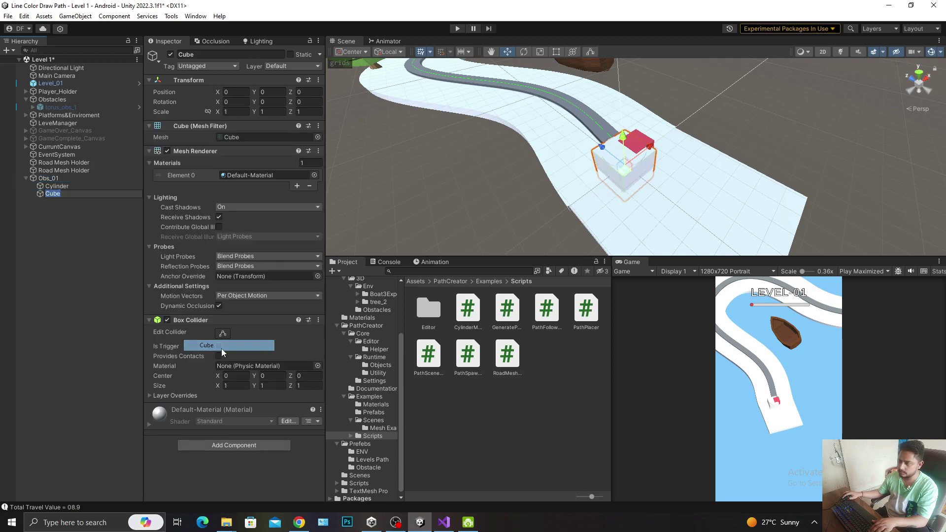
key(Return)
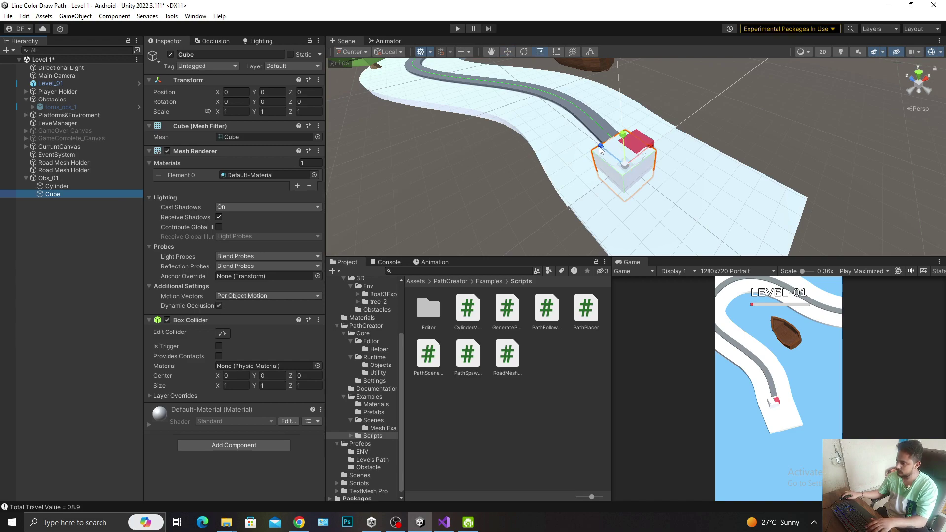
drag(620, 146, 632, 154)
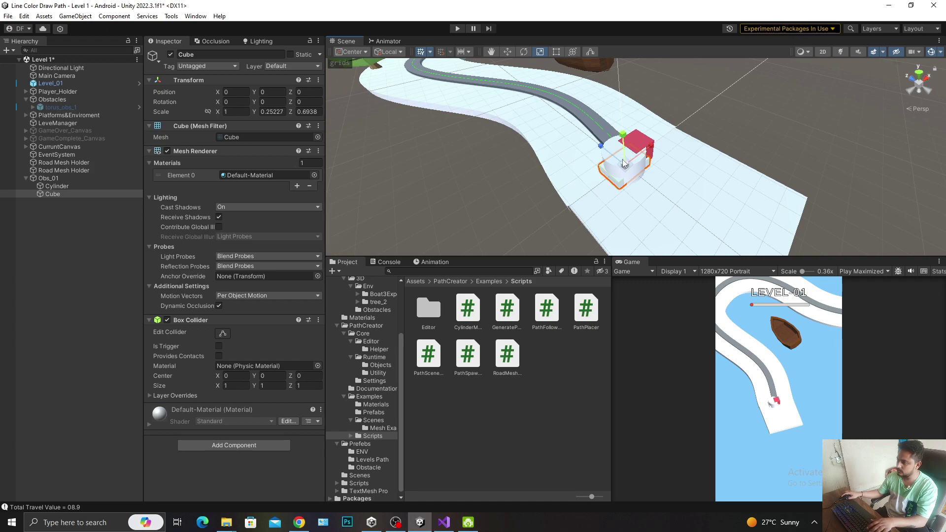
key(w)
drag(623, 143, 622, 138)
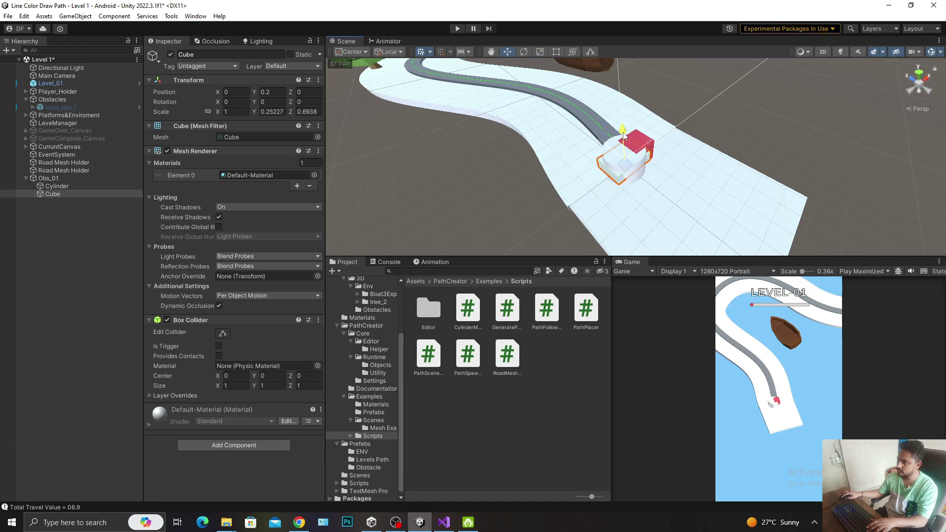
key(r)
drag(653, 145, 753, 97)
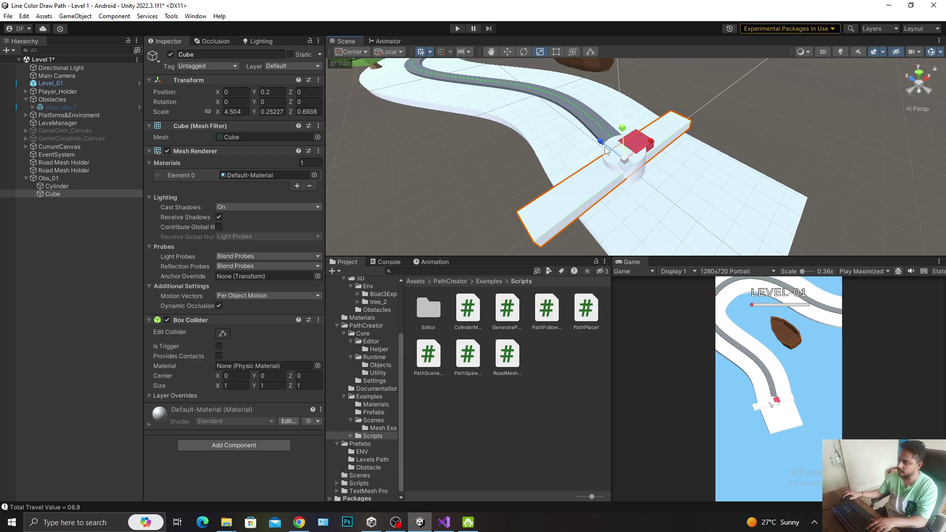
Enlarge the Cylinder around the Cube
click(630, 167)
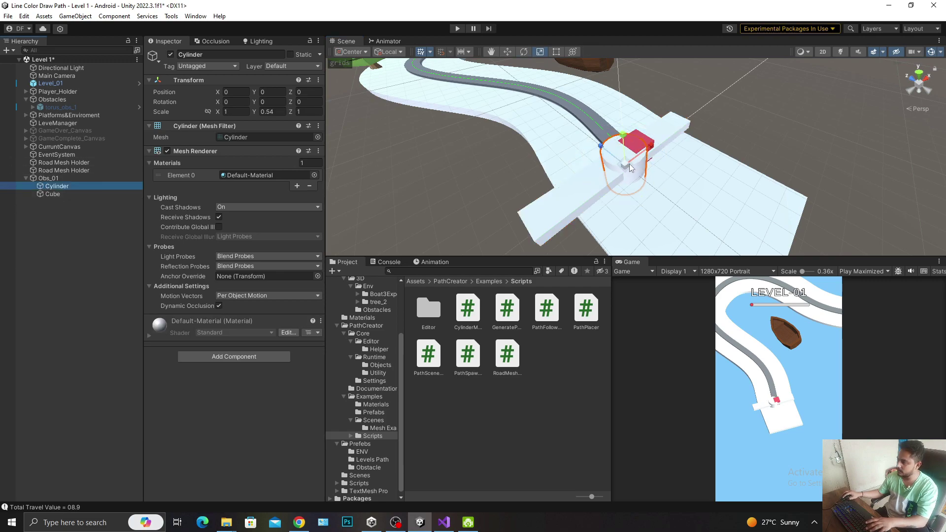
mouse_move(624, 169)
mouse_down()
mouse_move(625, 143)
mouse_move(613, 132)
mouse_move(622, 138)
mouse_up()
key(w)
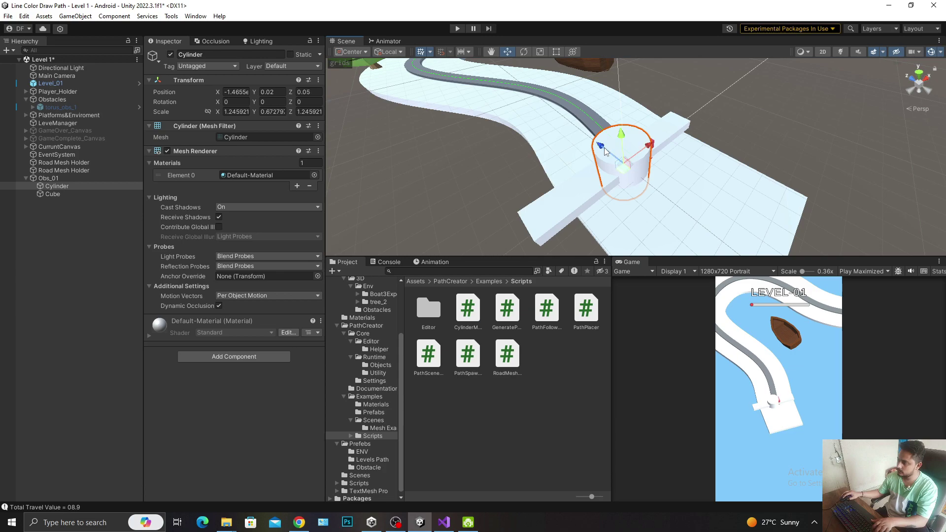
mouse_move(601, 145)
alt+mouse_down()
mouse_move(682, 99)
mouse_move(641, 128)
alt+mouse_up()
Widen and lengthen the Cube to 6.32 × 0.25 × 0.88 across the cylinder, then save
click(646, 158)
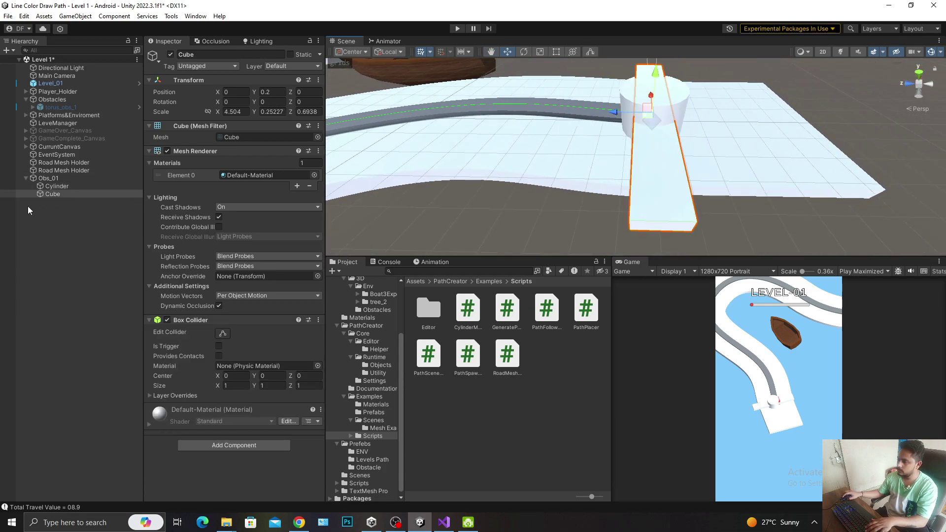
key(e)
key(r)
drag(614, 112, 602, 115)
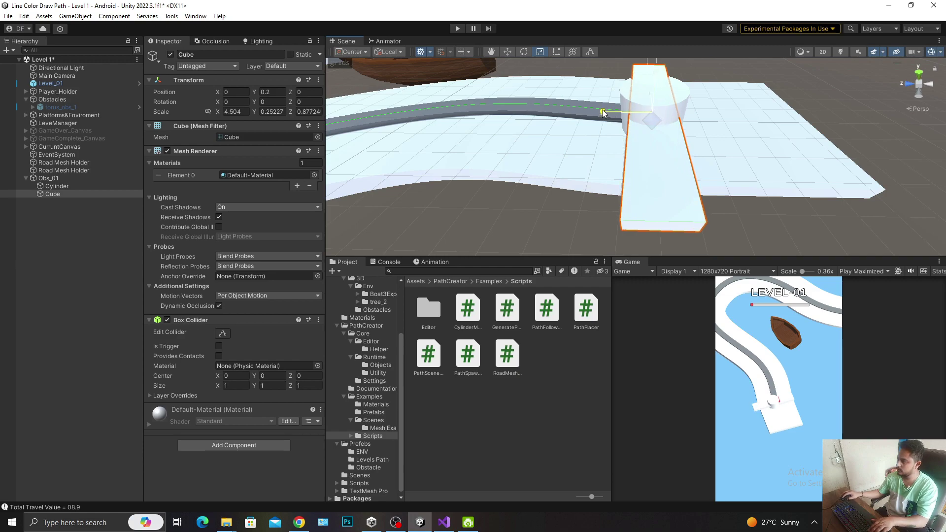
drag(650, 96, 651, 90)
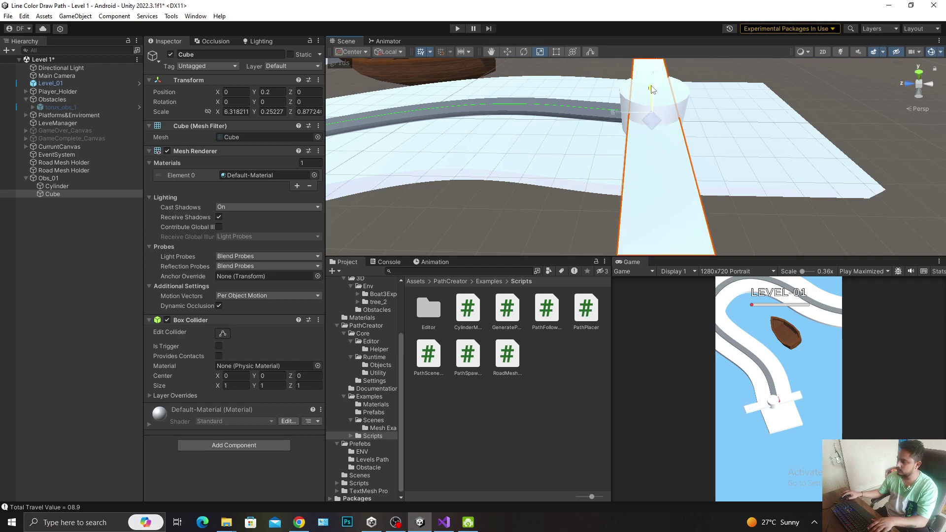
key(ctrl+s)
In Assets > Materials, rename obstacle_m_1 to Grey
click(59, 186)
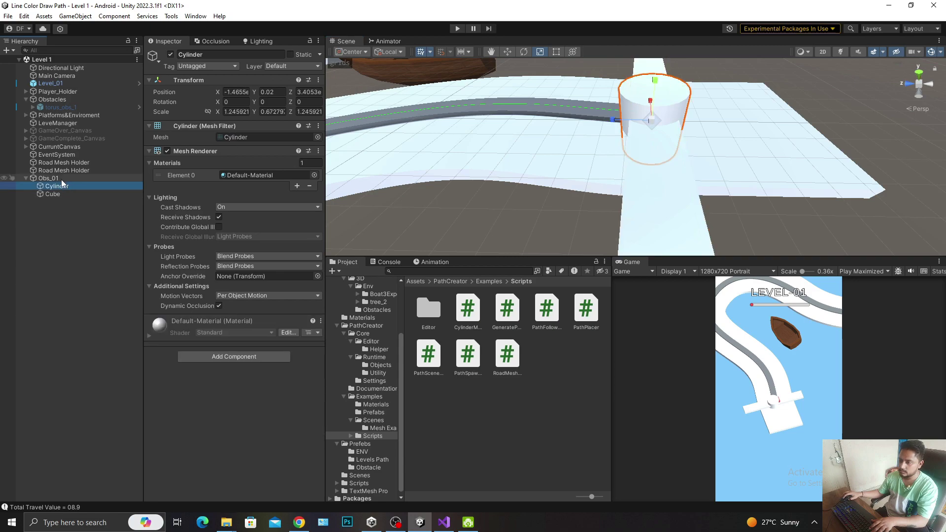
scroll(365, 380, up, 2)
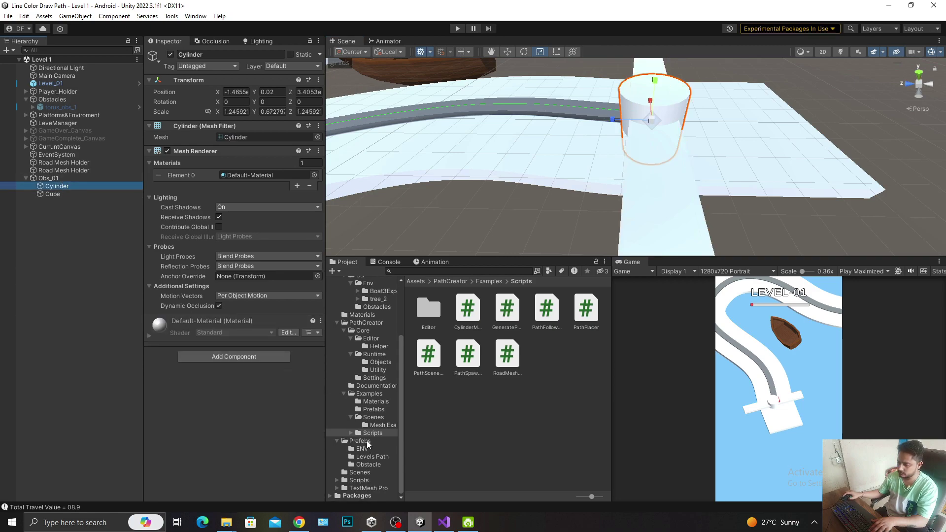
scroll(365, 380, up, 2)
click(364, 375)
click(461, 311)
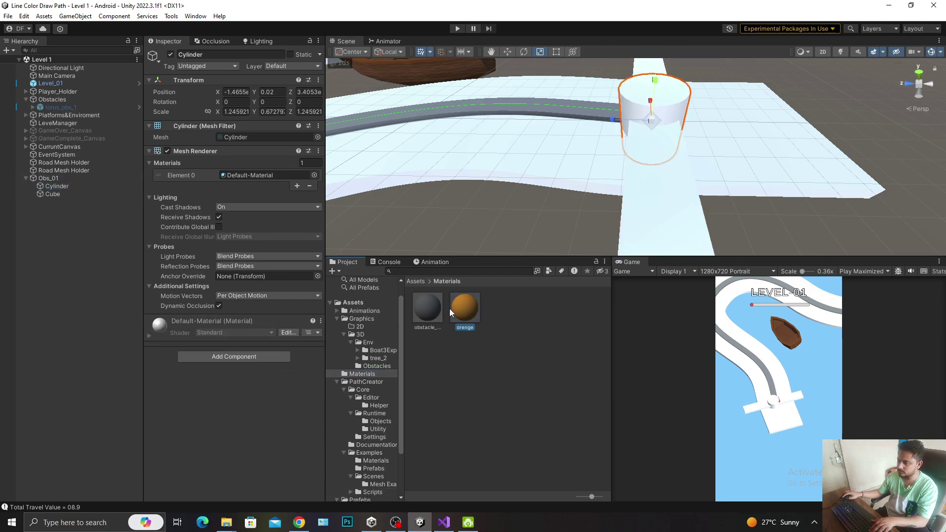
click(417, 307)
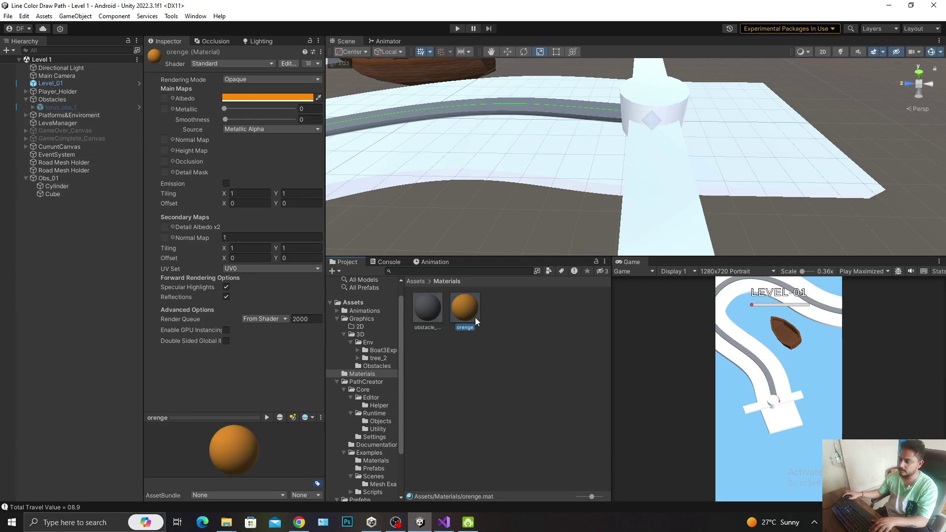
click(432, 316)
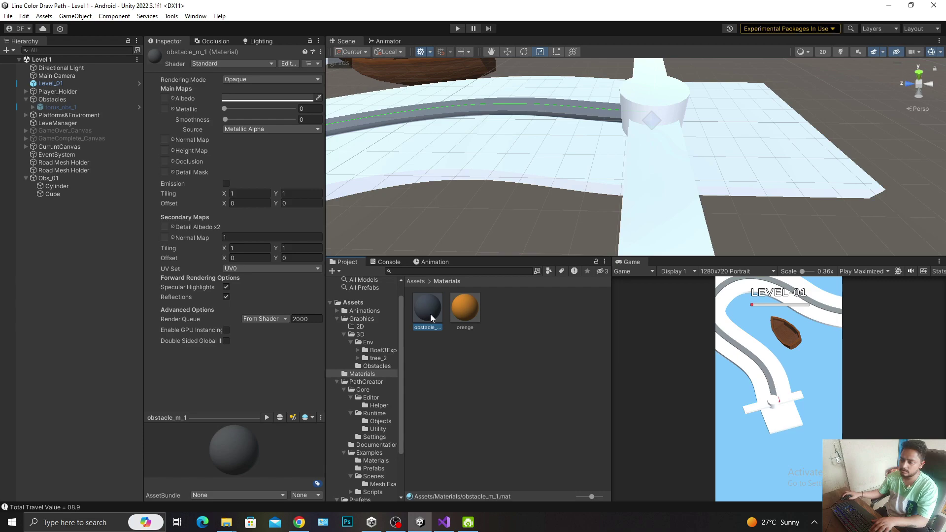
key(F2)
text(Gr)
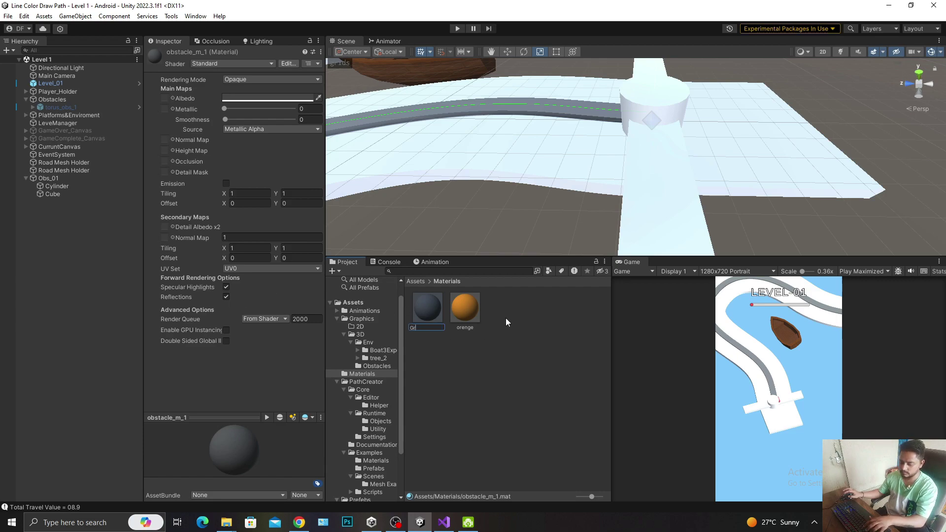
text(ey)
key(Return)
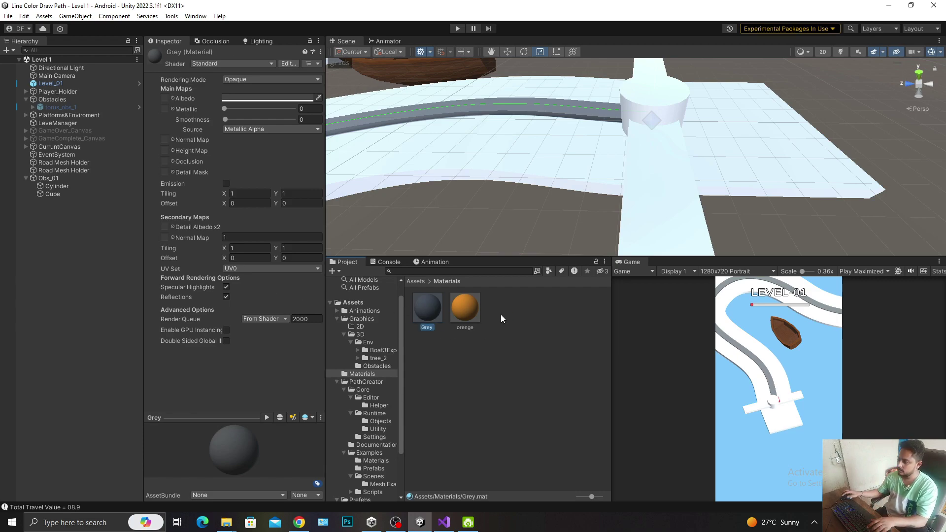
Apply the orange material to the Cylinder and Grey to the Cube, then frame Obs_01
click(463, 315)
drag(465, 318, 655, 111)
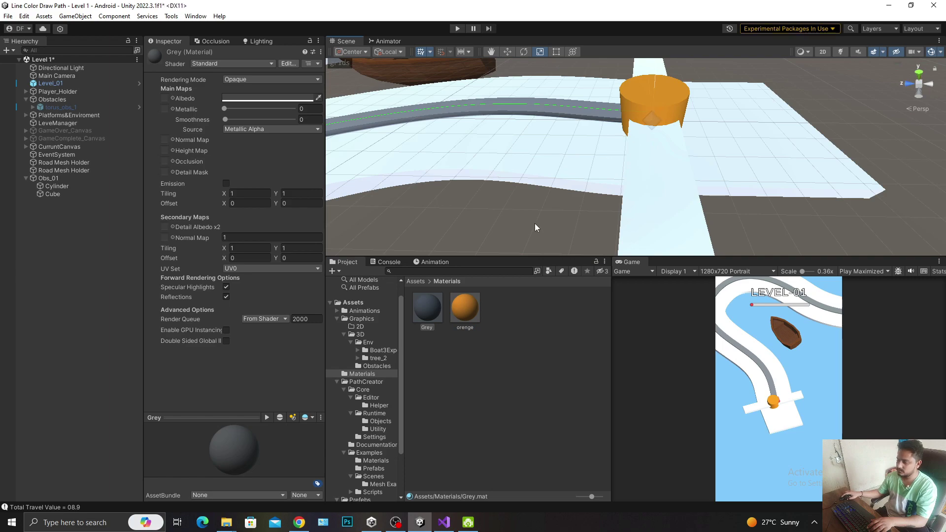
drag(427, 308, 676, 132)
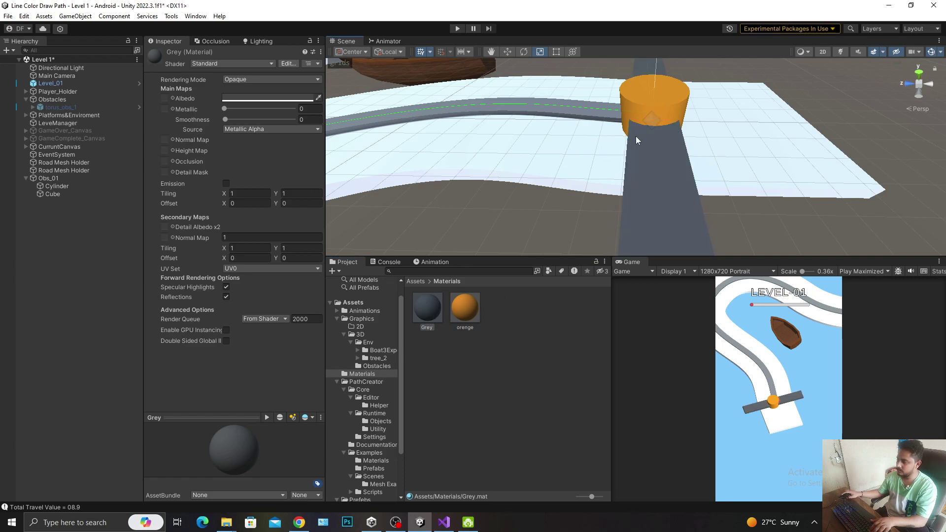
double_click(48, 178)
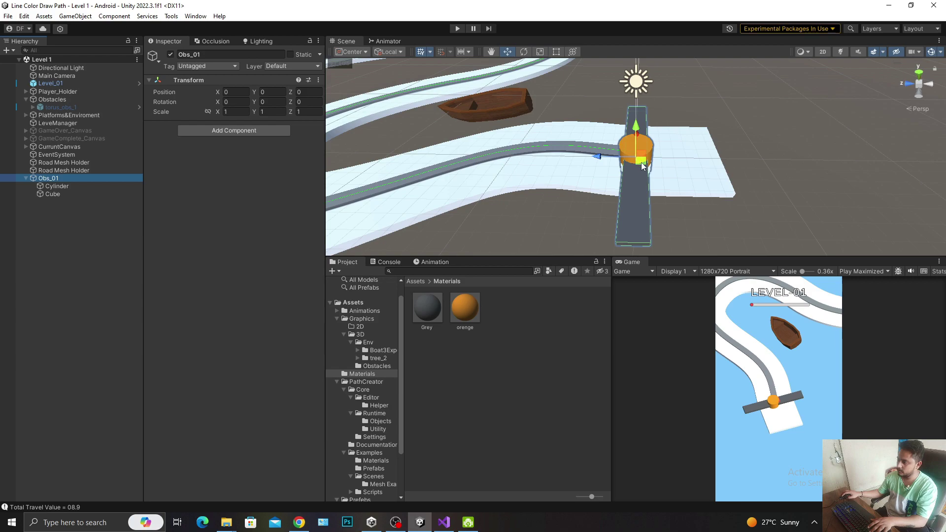
Move Obs_01 to X 4.95, Z 13.39 on the bend, scale to 0.77, rotate about −45° Y
mouse_move(642, 166)
mouse_down()
mouse_move(401, 215)
mouse_move(394, 194)
mouse_up()
scroll(486, 120, down, 2)
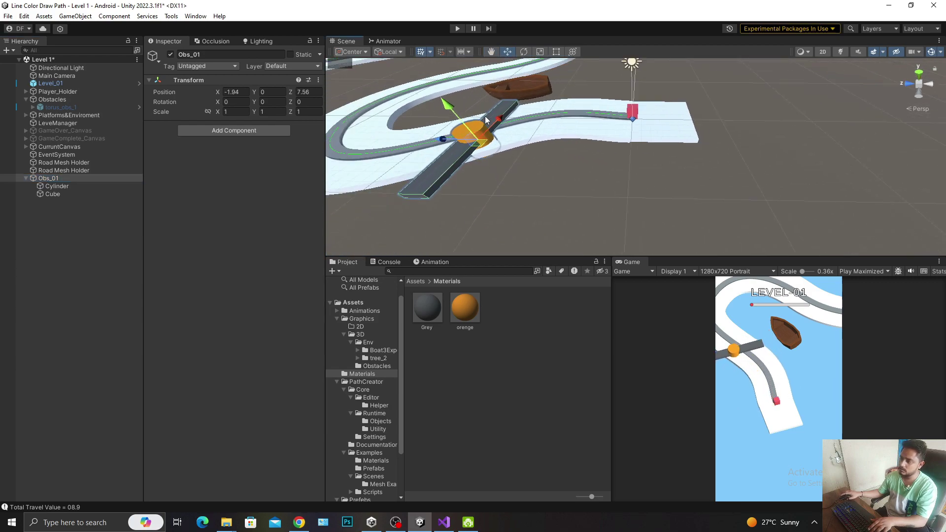
mouse_move(471, 134)
mouse_down()
mouse_move(433, 164)
mouse_move(635, 203)
mouse_move(543, 159)
mouse_up()
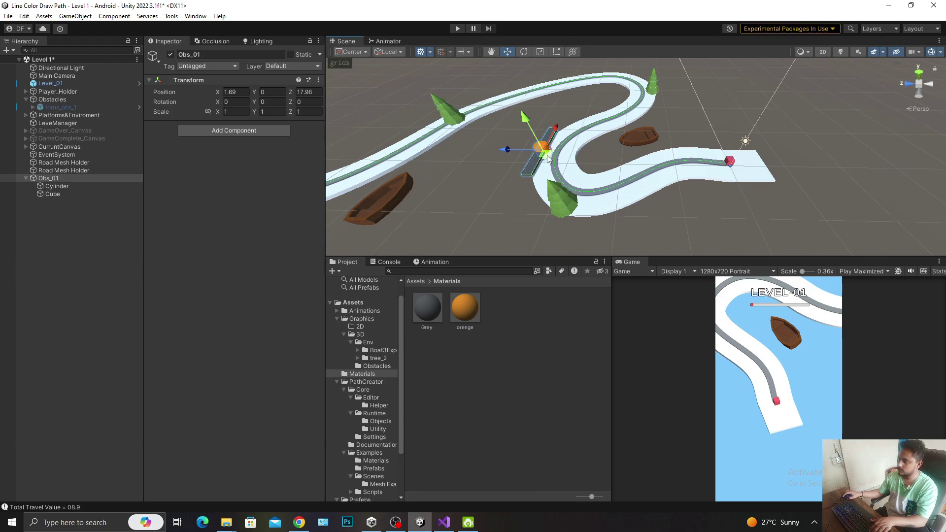
mouse_move(547, 156)
mouse_down()
mouse_move(575, 159)
mouse_move(618, 125)
mouse_move(577, 120)
mouse_move(573, 142)
mouse_move(600, 142)
mouse_move(593, 145)
mouse_move(676, 136)
mouse_up()
key(r)
key(e)
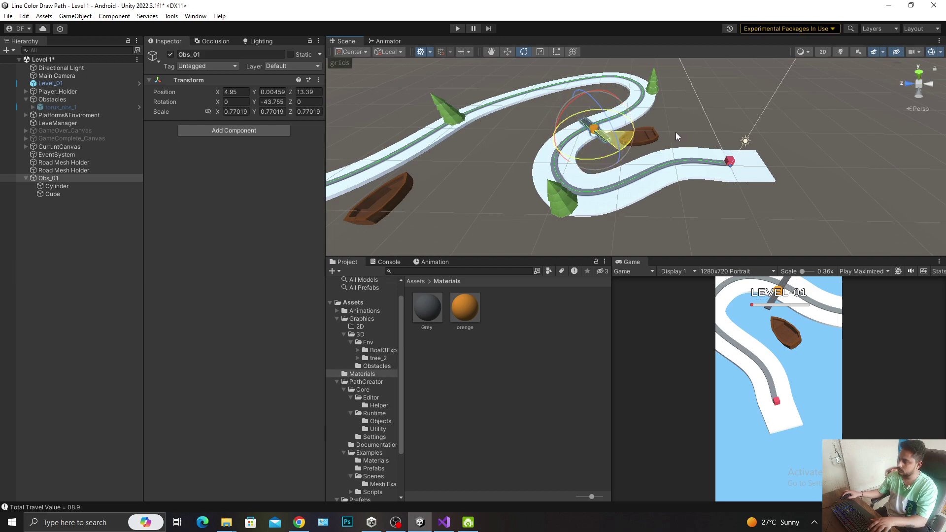
drag(679, 136, 679, 136)
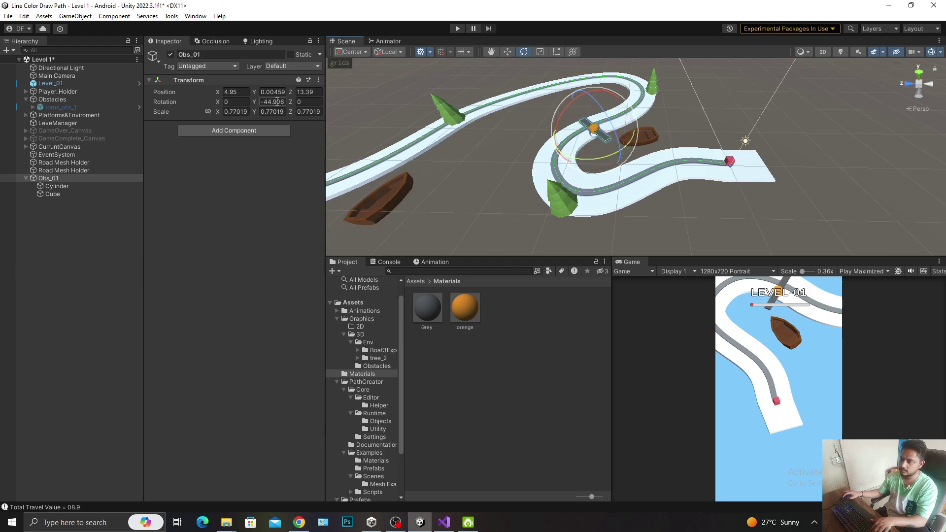
Create an empty child under Obs_01 named Holder
right_click(60, 179)
click(116, 326)
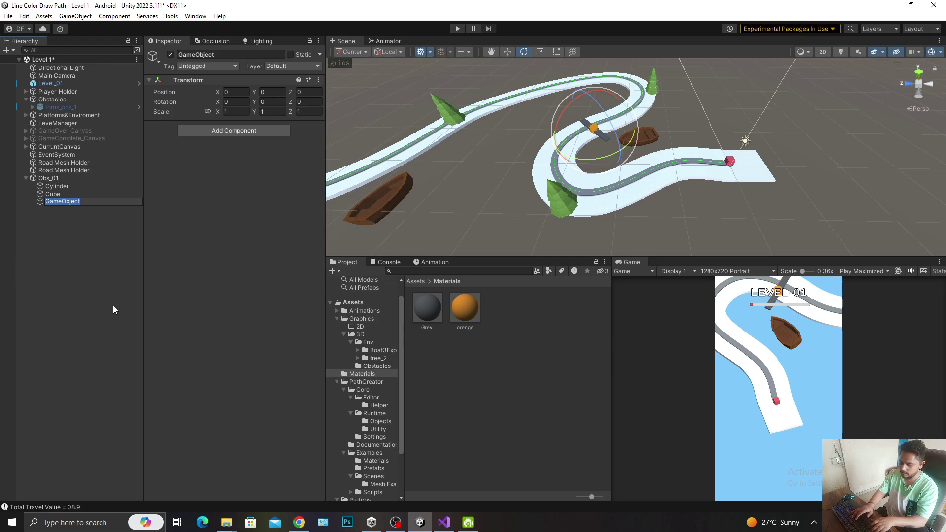
text(Hold)
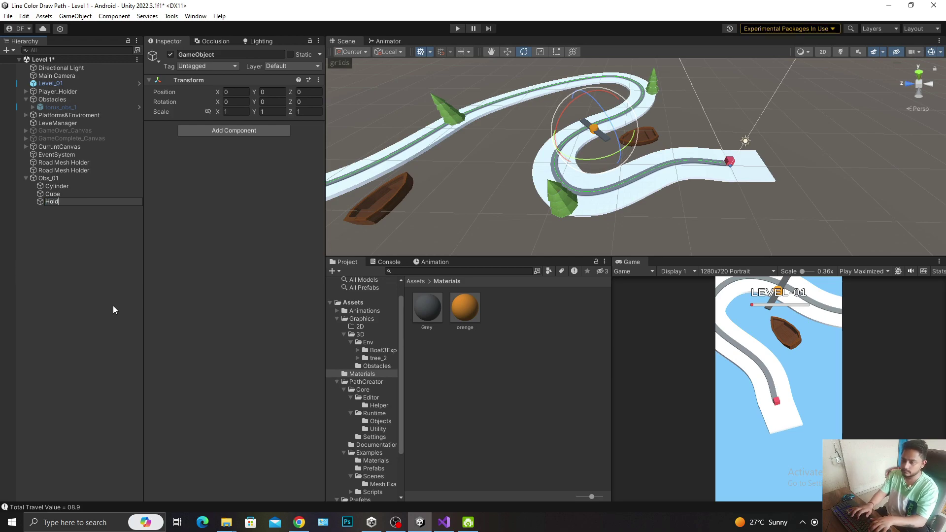
text(er)
key(Return)
Move Holder to the top of Obs_01's children and nest the Cylinder and Cube inside it
drag(63, 202, 59, 186)
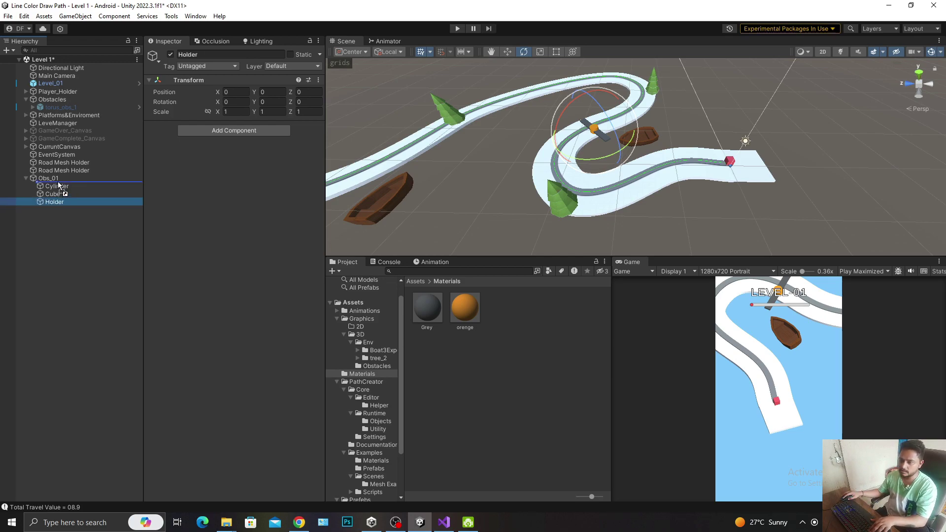
click(58, 194)
shift+click(64, 202)
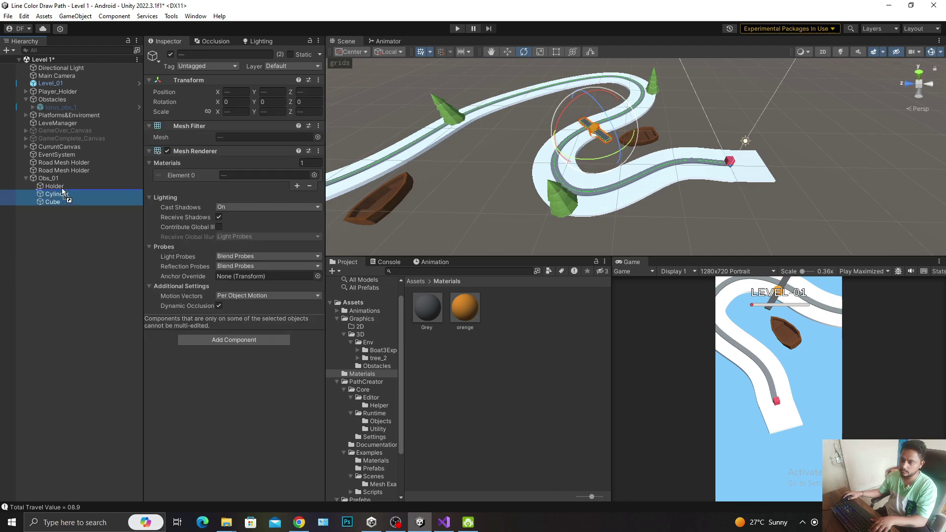
drag(64, 191, 67, 187)
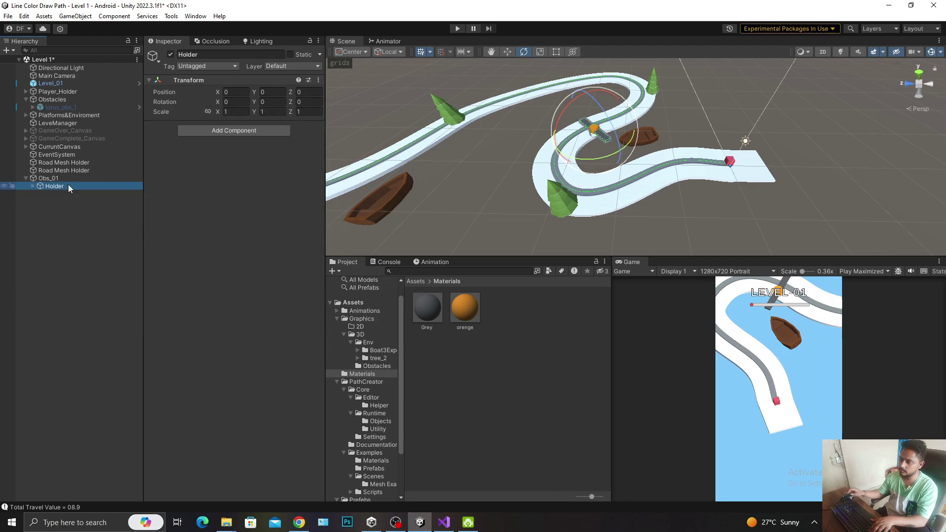
click(611, 156)
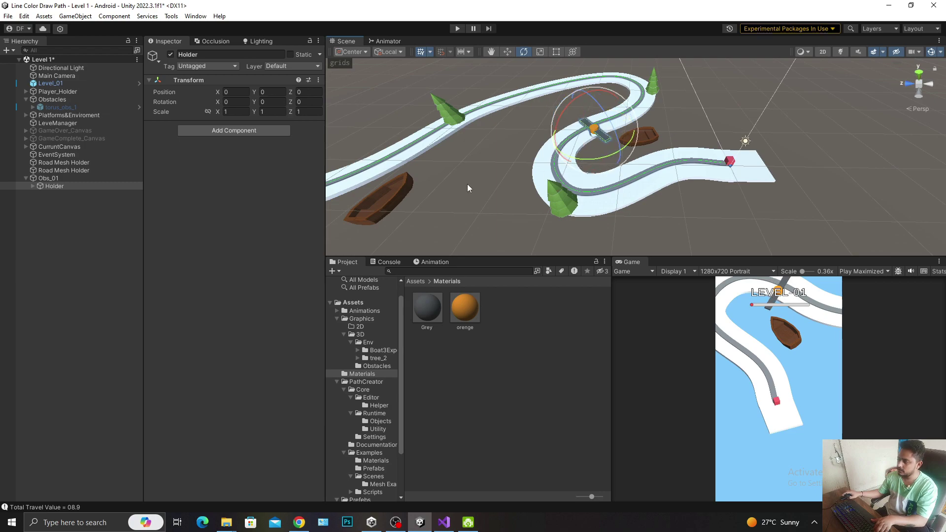
click(63, 178)
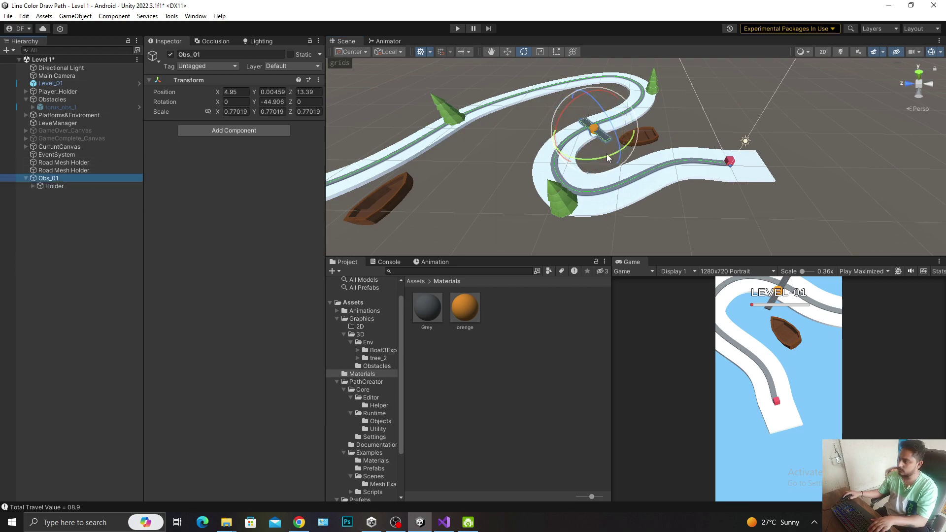
Rotate Obs_01 a little further around its vertical axis and save the scene
mouse_move(608, 157)
mouse_down()
mouse_move(629, 154)
mouse_move(589, 141)
mouse_up()
key(w)
key(ctrl+s)
Add an Animator component to Obs_01 and start creating a new animation clip
click(60, 178)
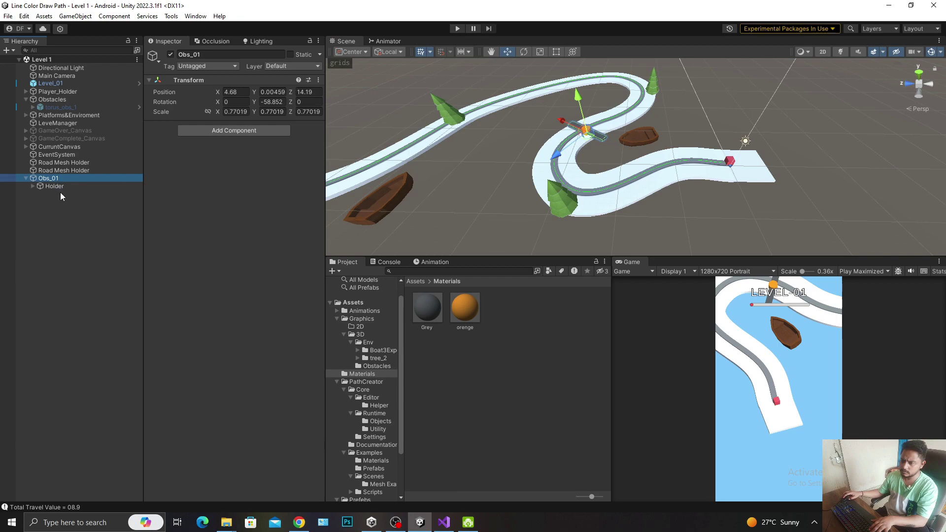
click(244, 131)
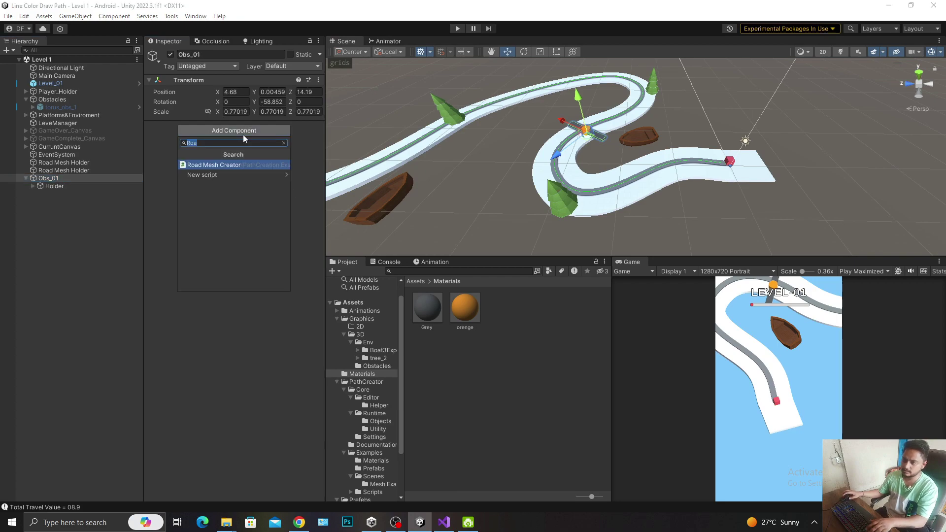
text(animator)
key(Return)
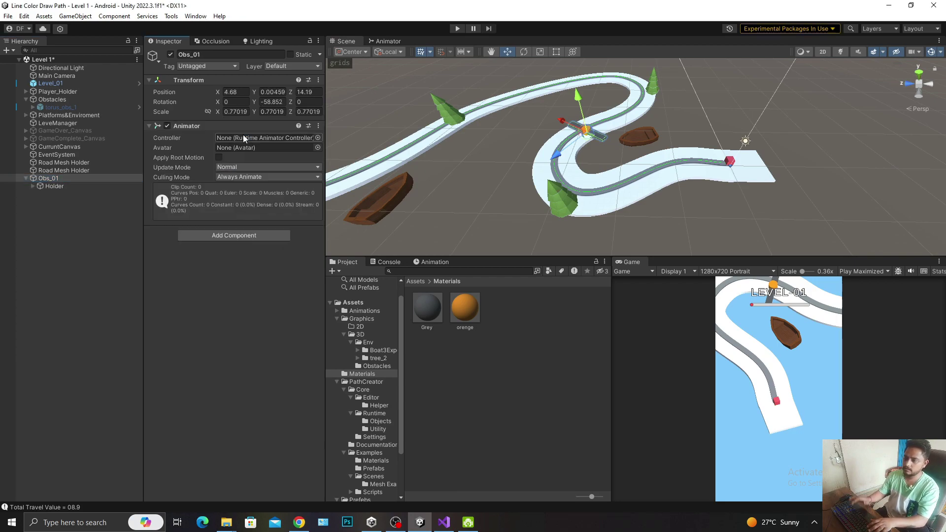
click(432, 262)
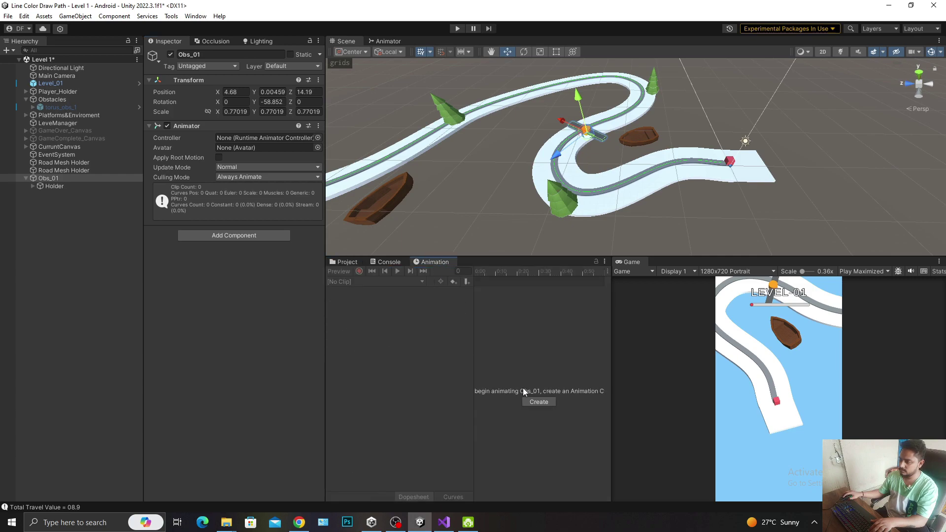
click(535, 401)
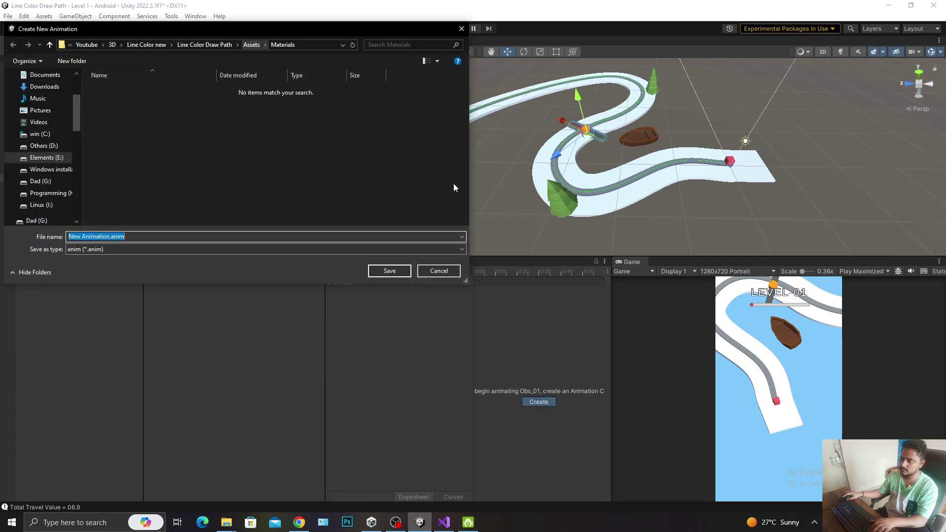
Cancel the pending clip creation and reselect Obs_01 in the Animation window
click(436, 274)
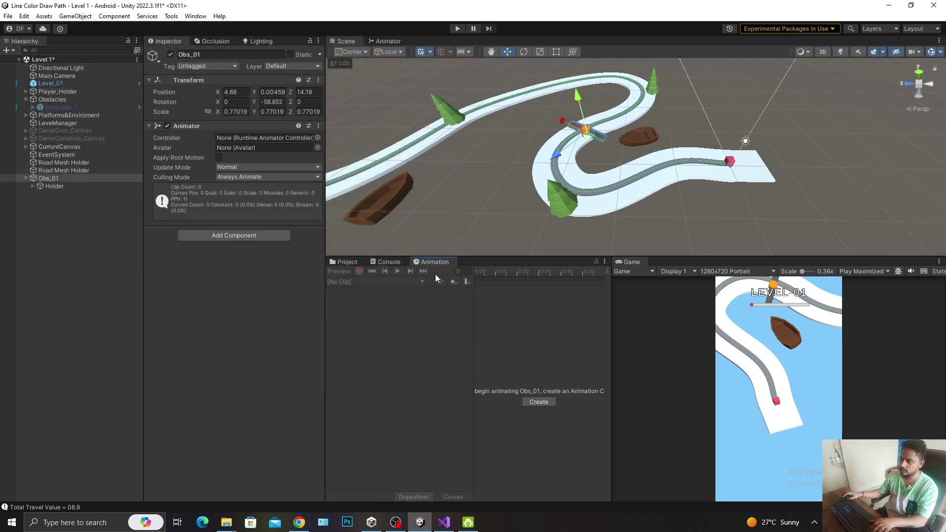
click(400, 526)
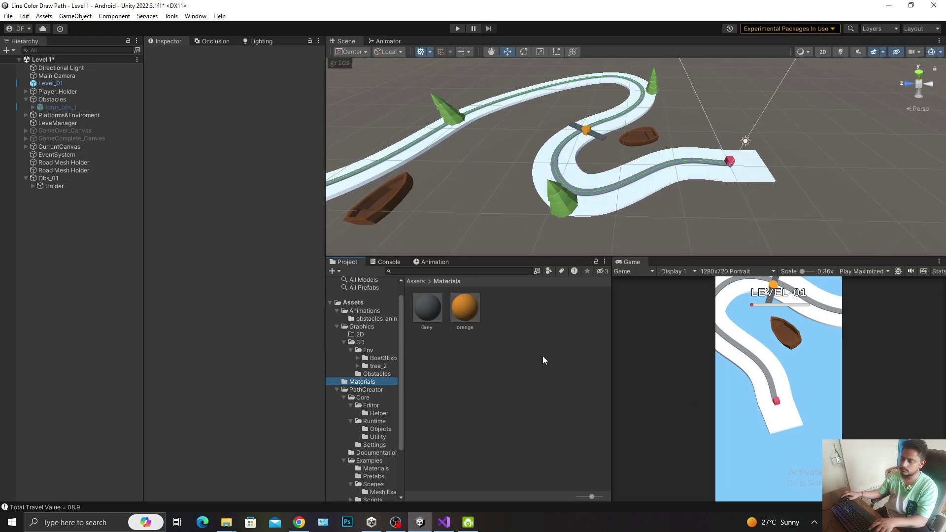
click(302, 328)
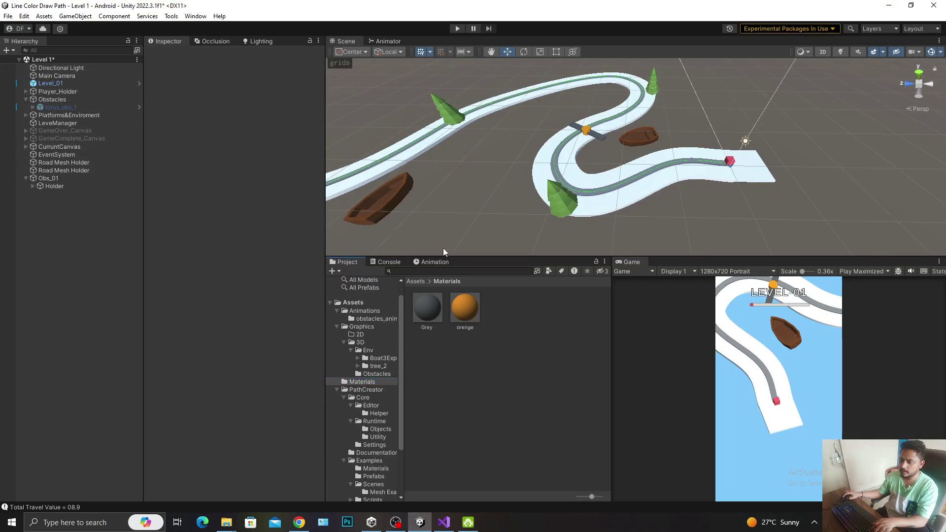
click(49, 177)
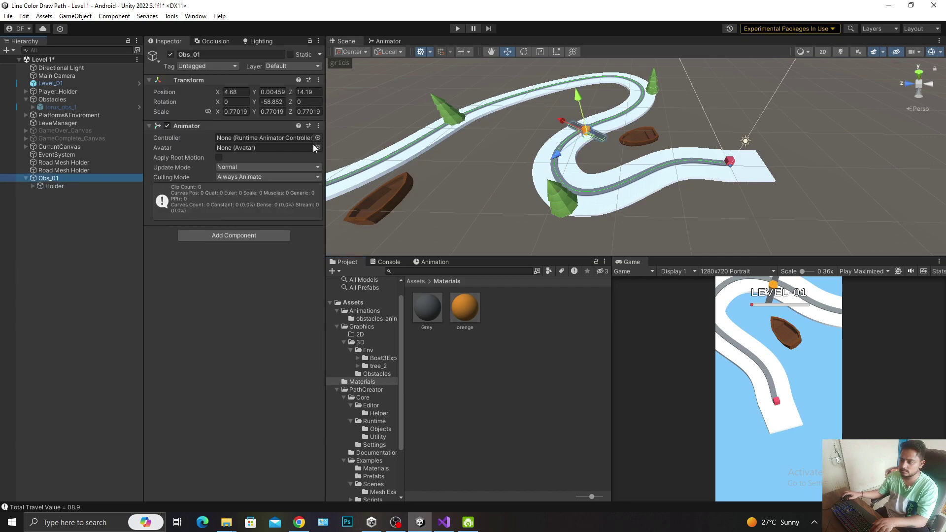
click(433, 261)
Save a new animation clip named obs_01 in Assets/Animations/obstacles_animations
click(537, 402)
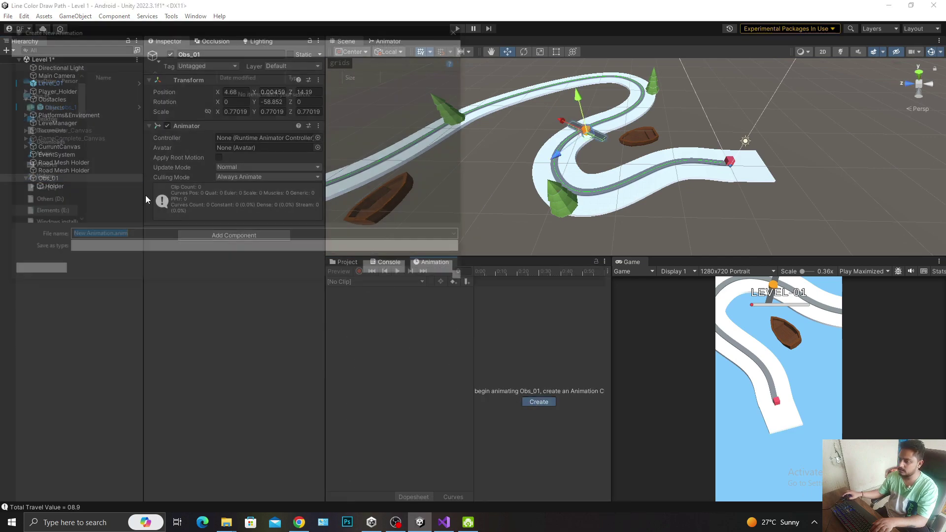
click(254, 48)
double_click(137, 93)
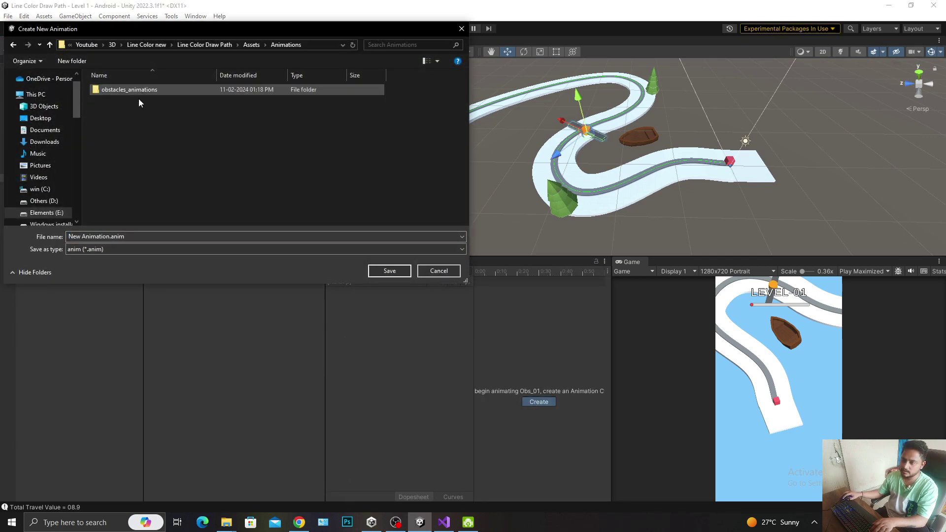
double_click(131, 89)
click(111, 240)
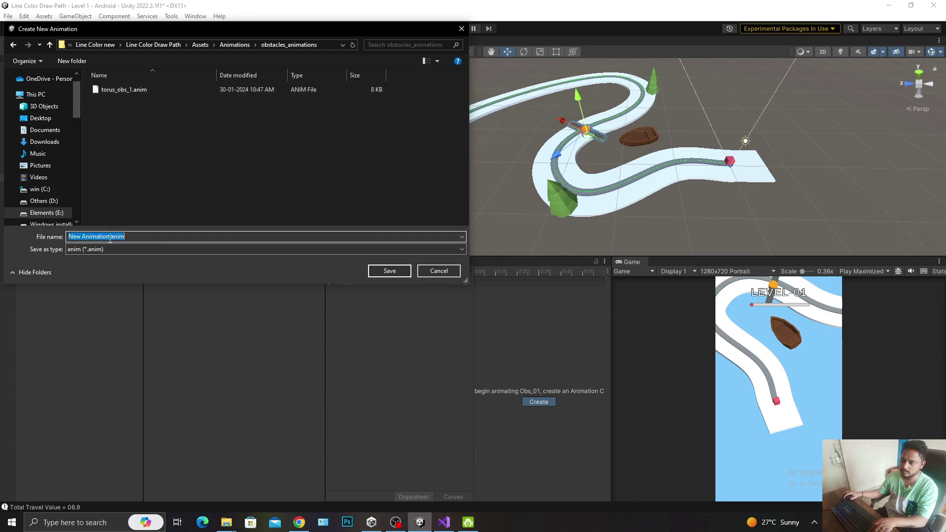
text(obs)
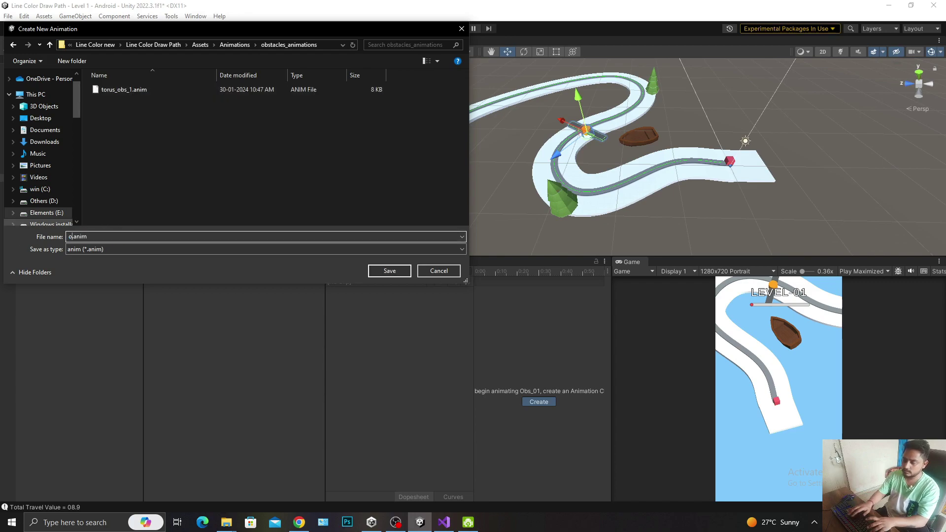
text(_01)
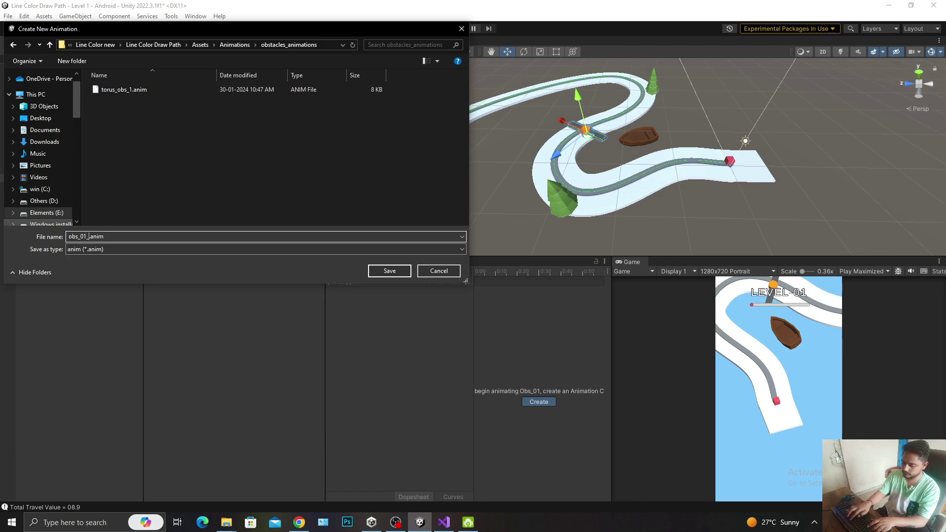
text(_)
key(BackSpace)
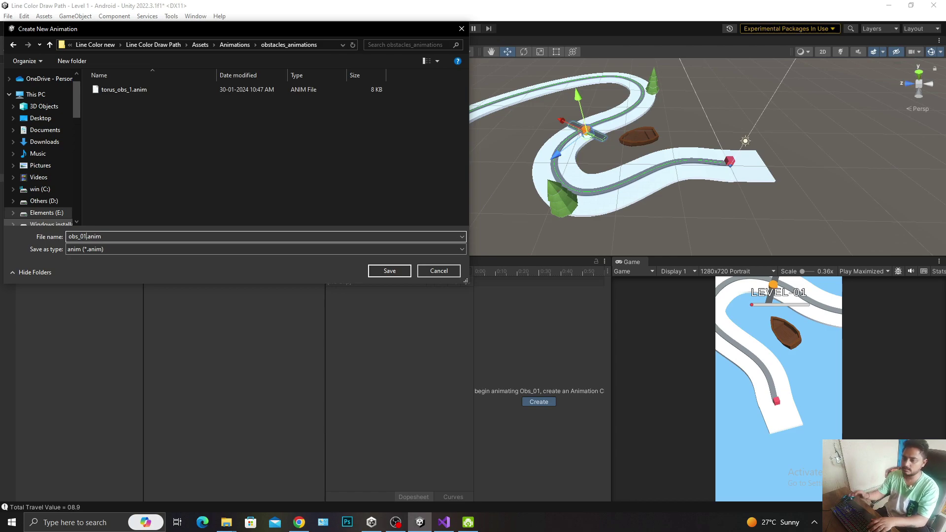
click(395, 272)
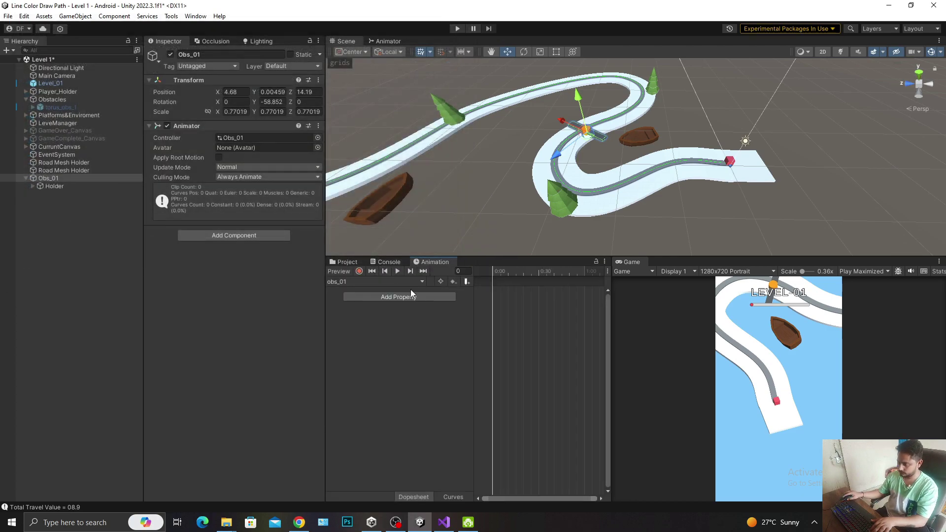
Record Holder's Rotation Z keys: 0 at the start and 360 at frame 299
click(360, 272)
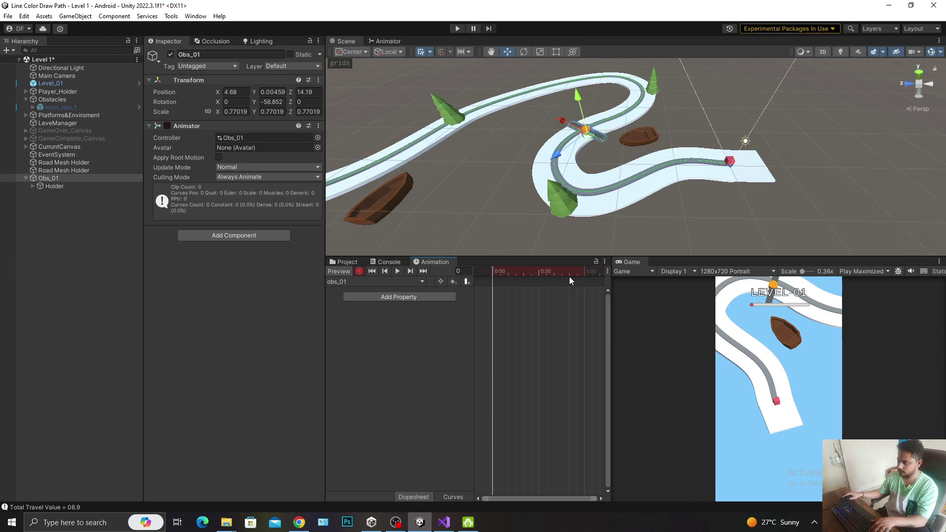
click(52, 185)
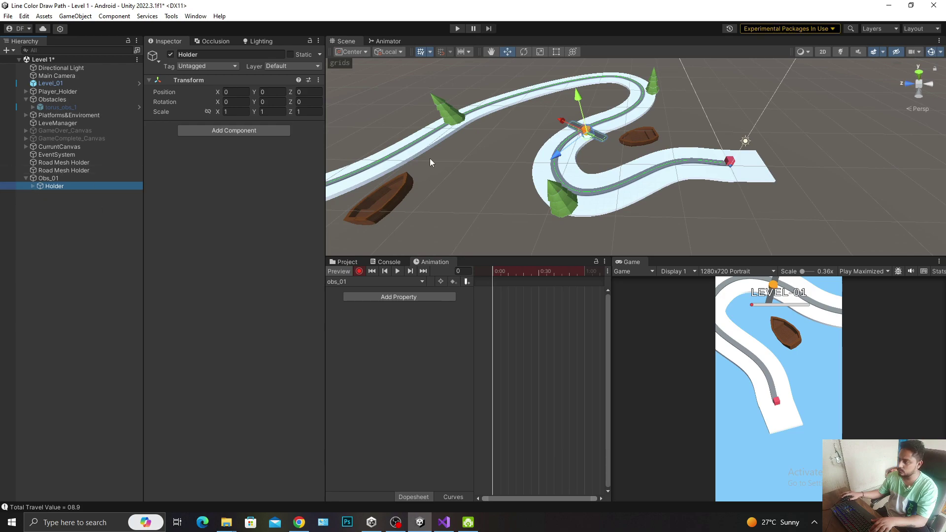
click(300, 102)
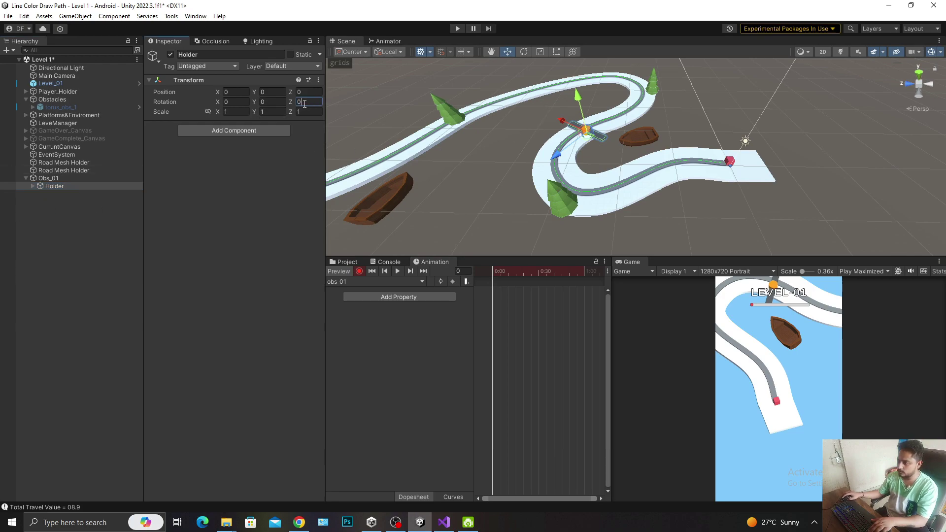
text(0)
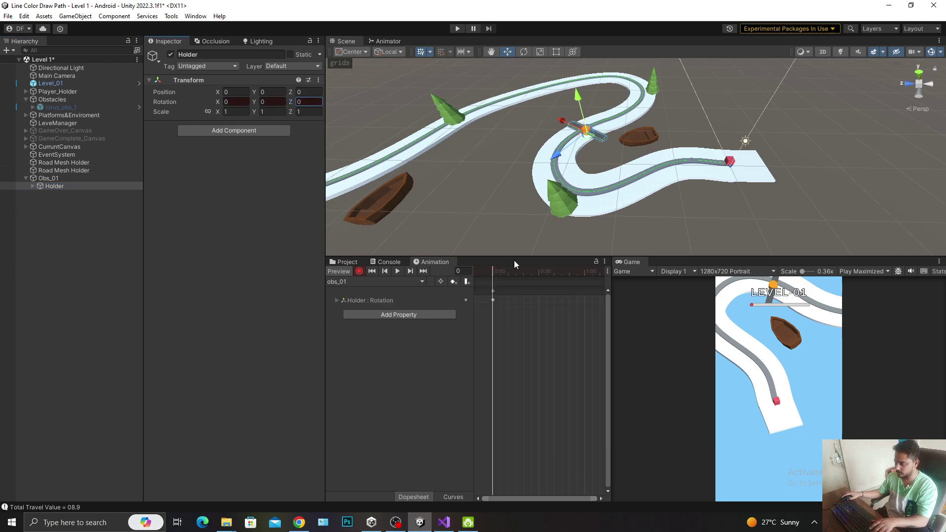
scroll(572, 321, down, 3)
scroll(561, 318, down, 2)
scroll(556, 305, down, 2)
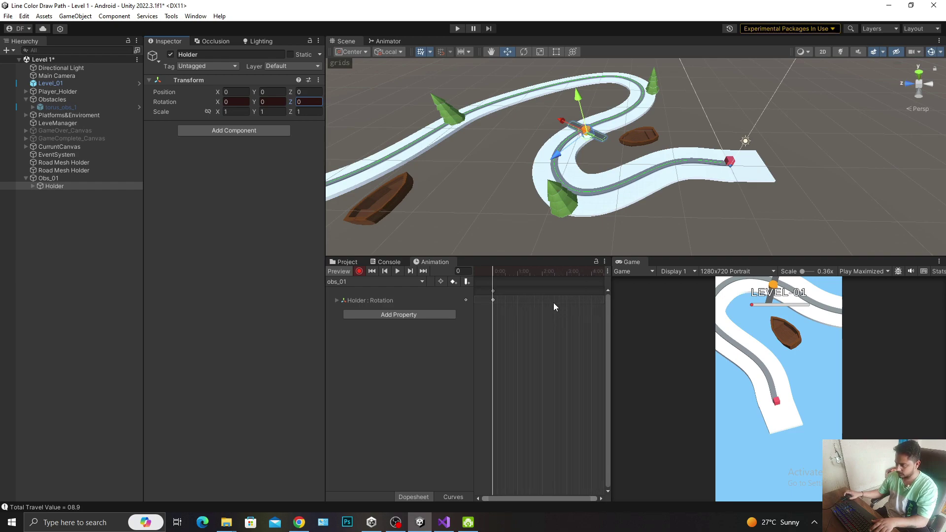
scroll(559, 290, down, 2)
drag(575, 278, 578, 279)
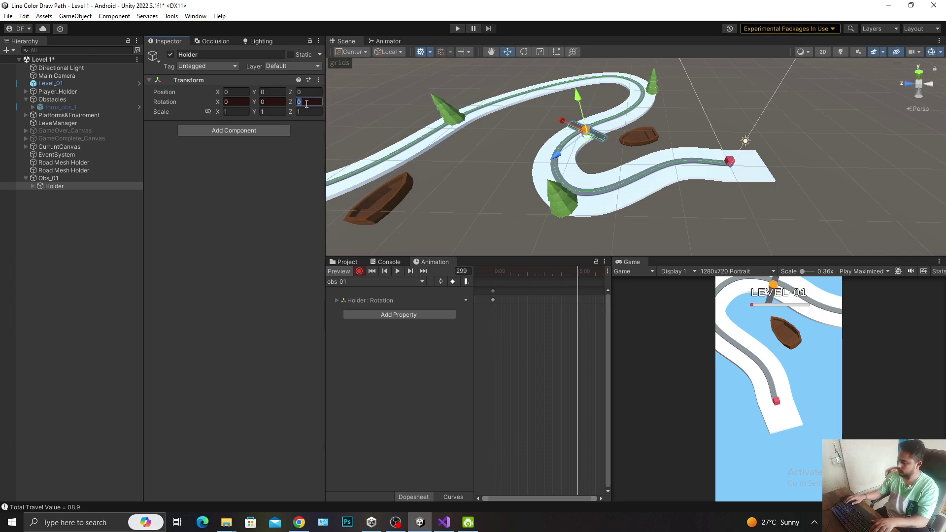
text(360)
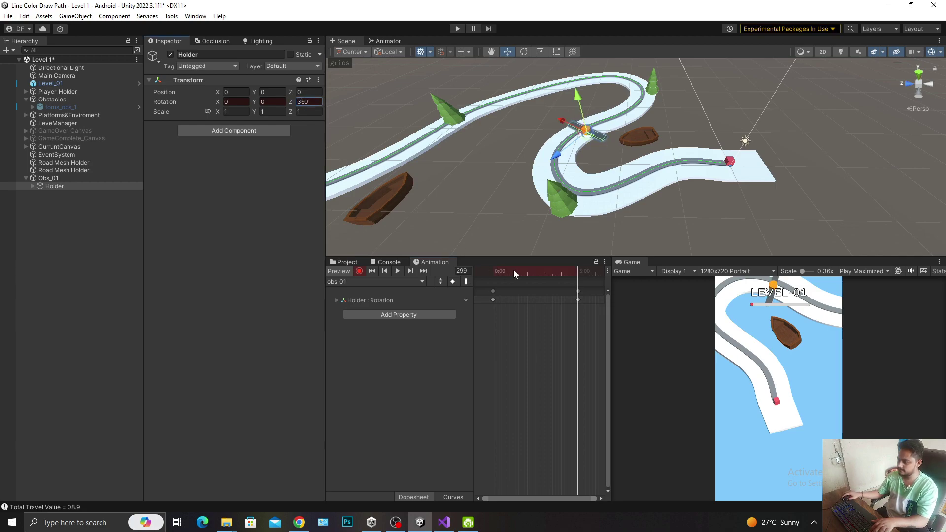
Inspect the rotation as fitted curves and preview Holder spinning at later frames
click(453, 498)
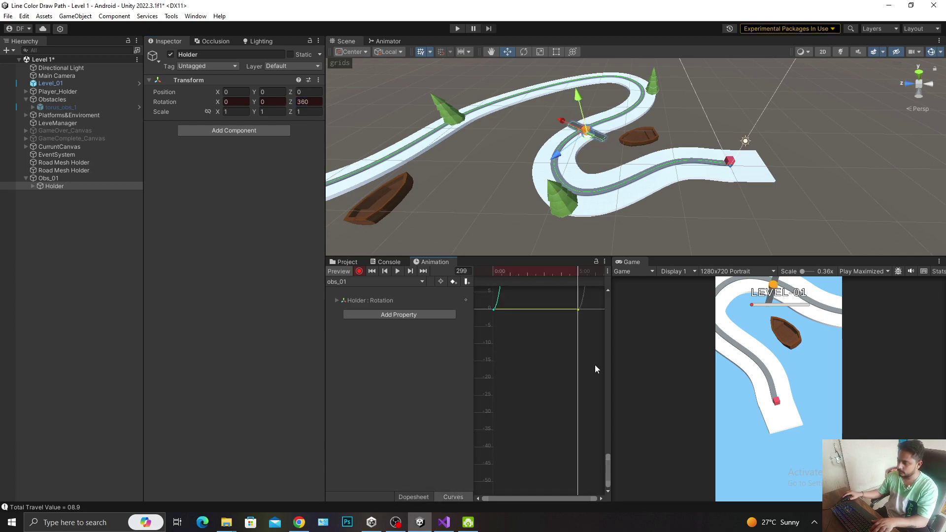
key(f)
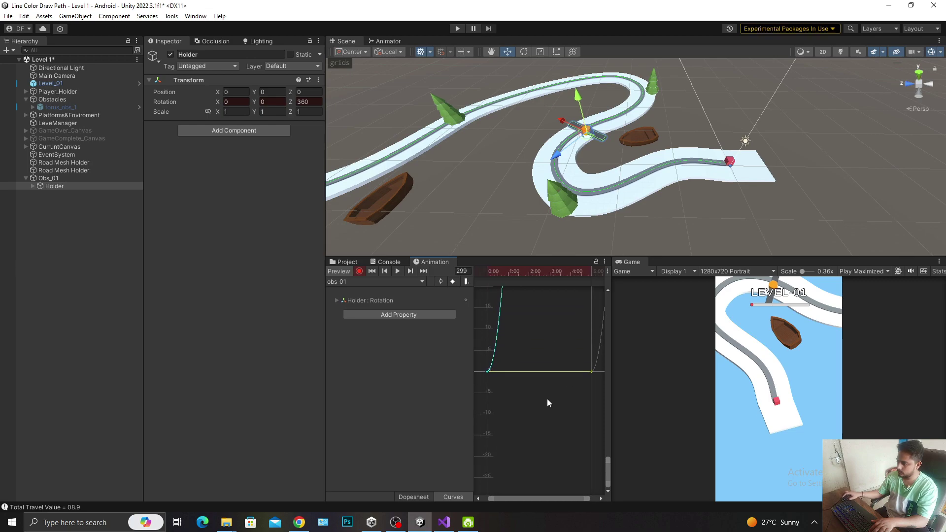
scroll(531, 466, down, 2)
scroll(534, 399, down, 2)
scroll(540, 387, down, 2)
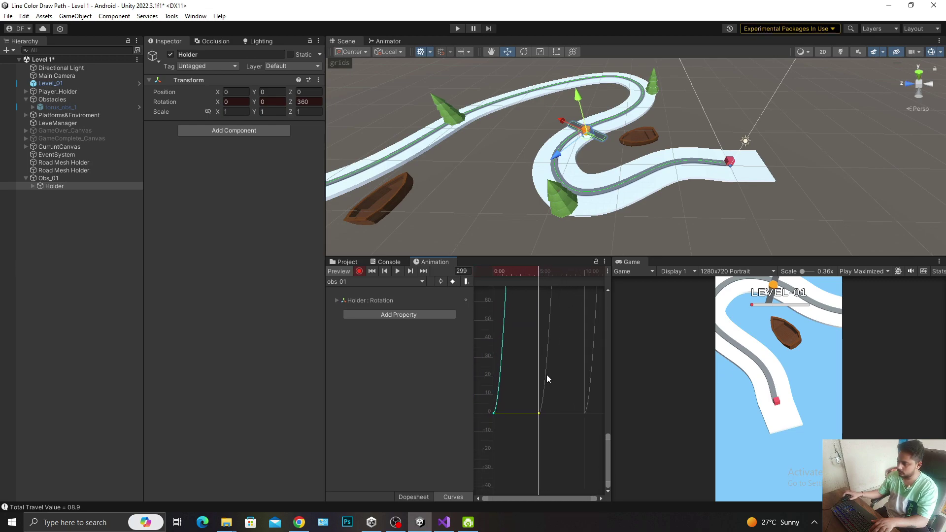
scroll(547, 374, down, 2)
scroll(549, 372, down, 2)
scroll(547, 370, down, 2)
scroll(540, 364, down, 2)
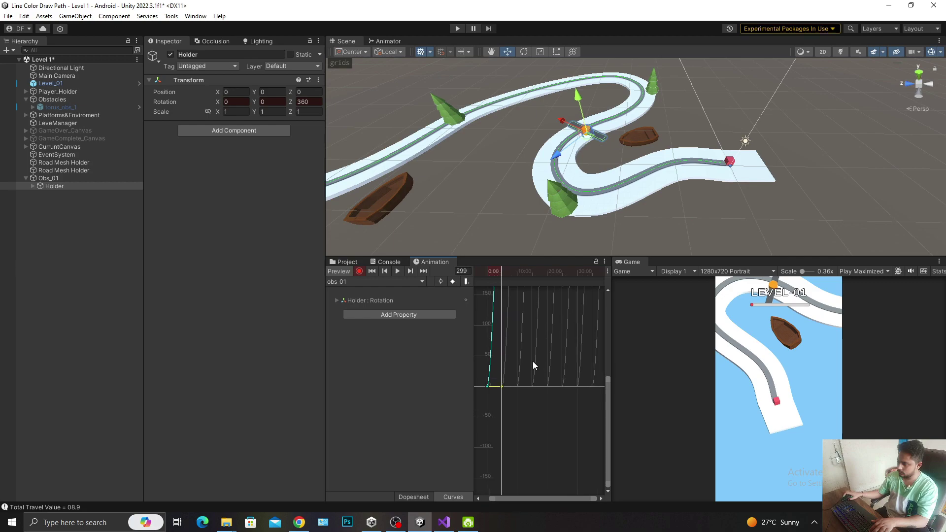
scroll(533, 362, down, 1)
drag(495, 271, 500, 274)
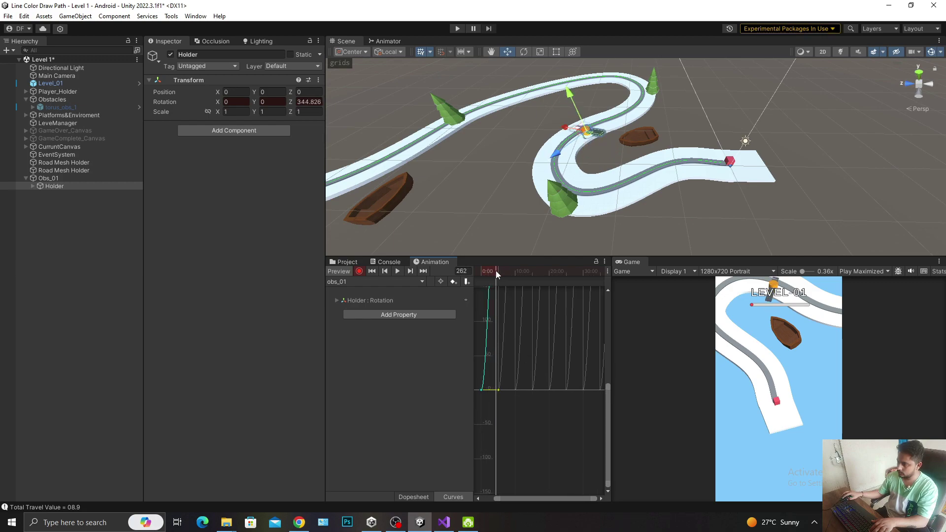
Undo the rotation keys, leaving no Holder Rotation track and rotation 0, 0, 0
key(ctrl+z)
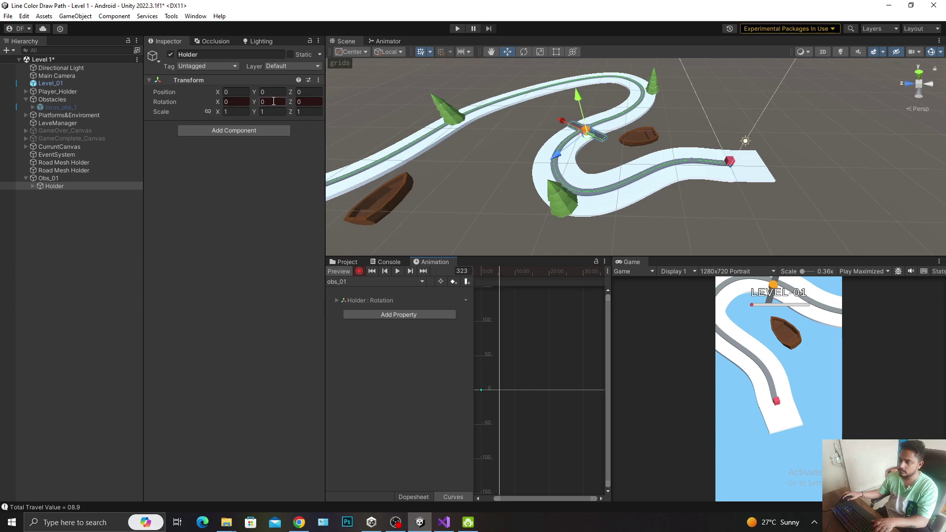
key(ctrl+z)
click(278, 101)
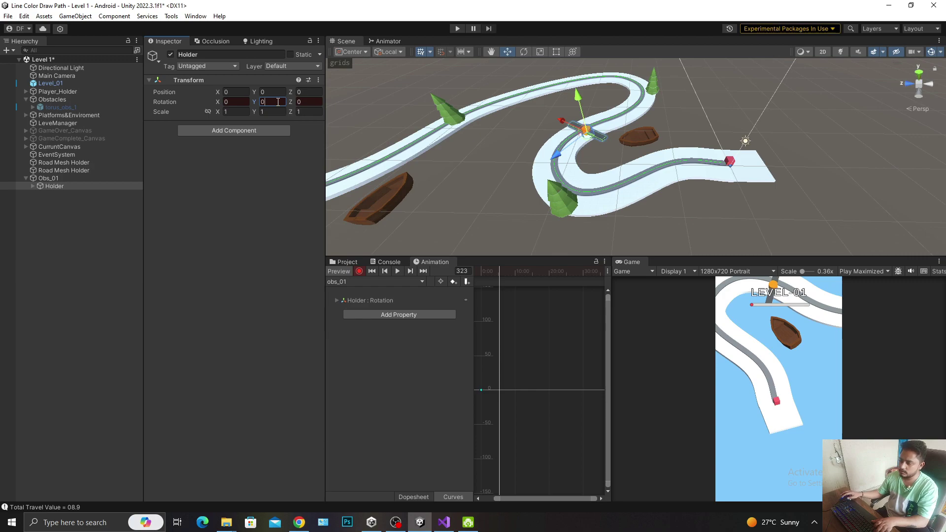
key(ctrl+z)
Return to the keyframe view and widen the Animation timeline
click(414, 498)
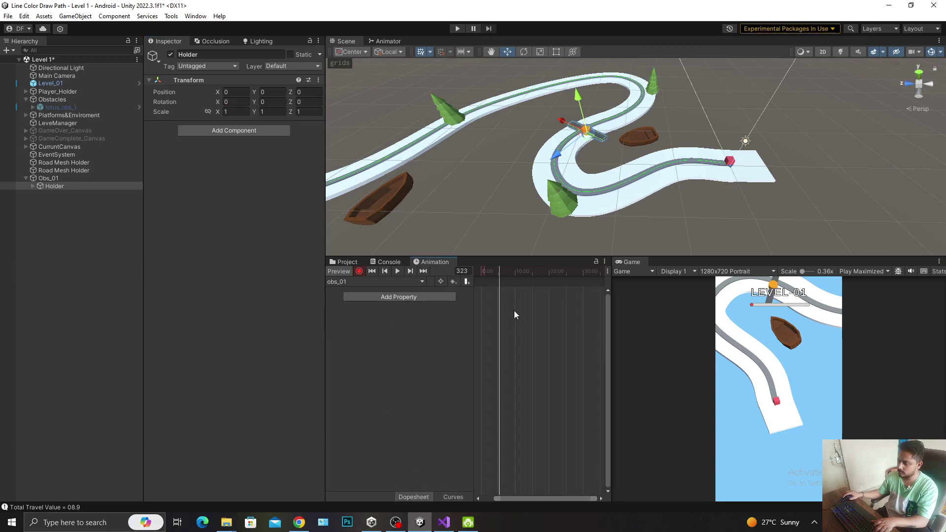
scroll(499, 390, up, 1)
scroll(510, 395, up, 1)
scroll(528, 421, up, 2)
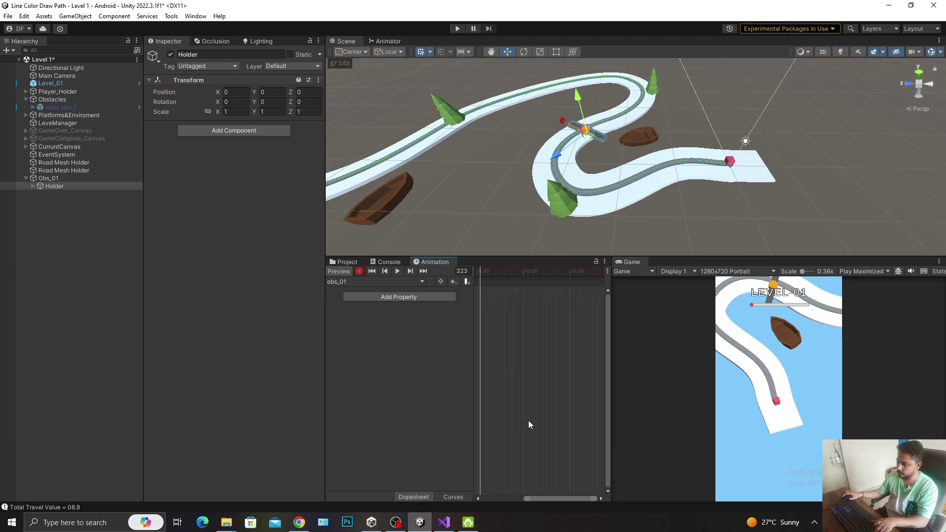
drag(613, 391, 710, 390)
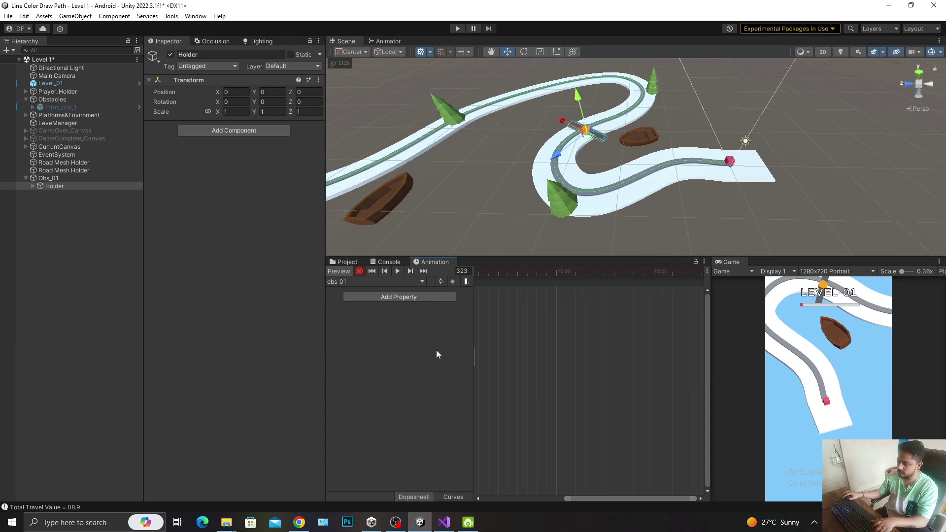
drag(580, 499, 552, 344)
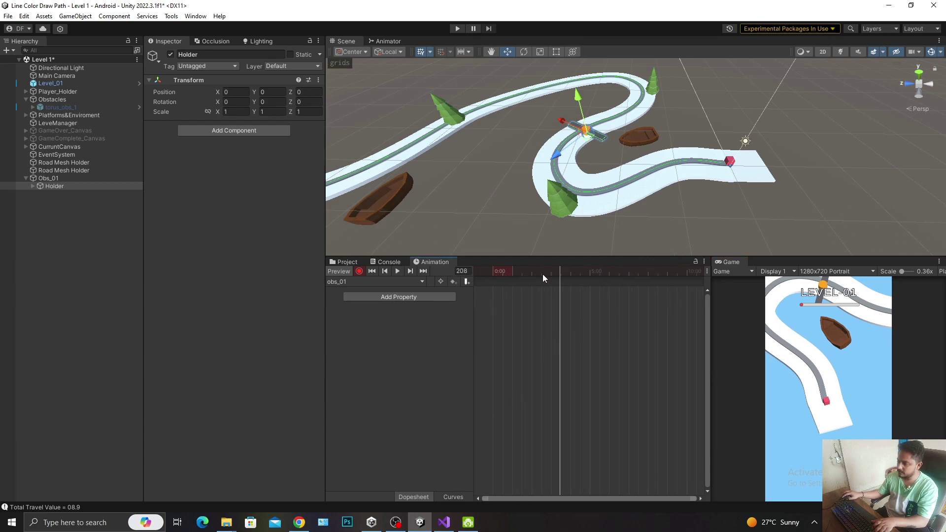
Key Holder's Y rotation to 360 near frame 304, preview it, then delete that end key
text(10)
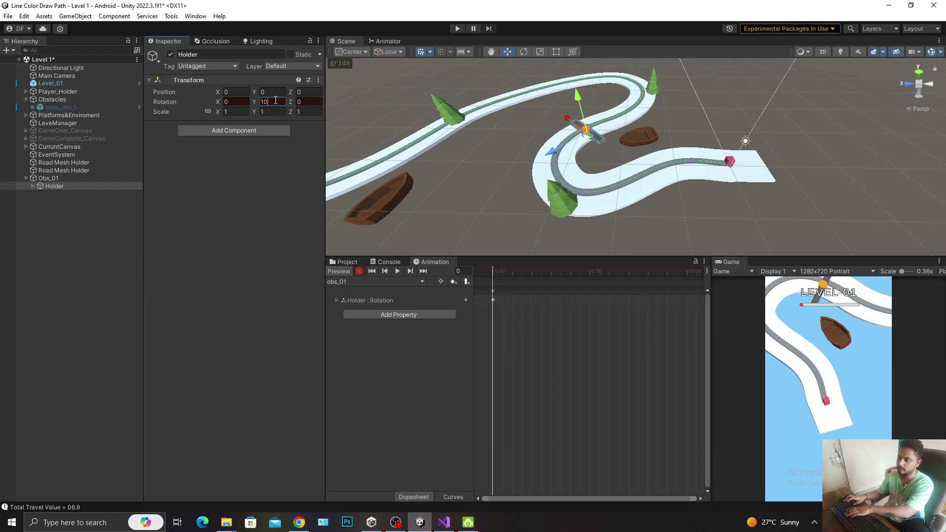
click(592, 273)
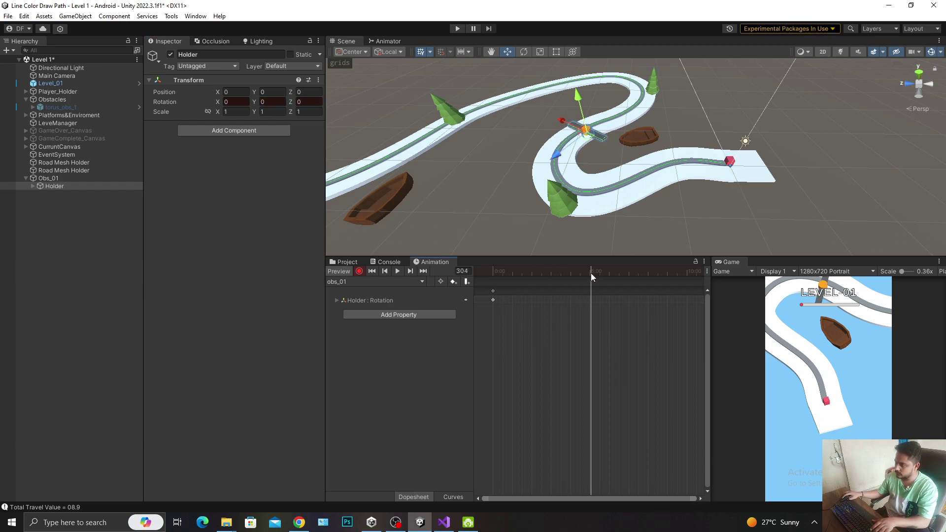
text(360)
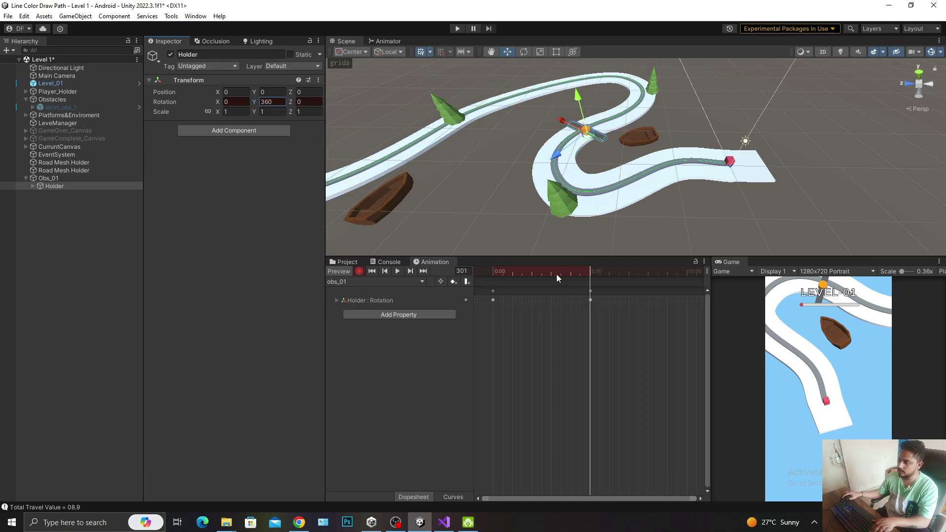
click(399, 271)
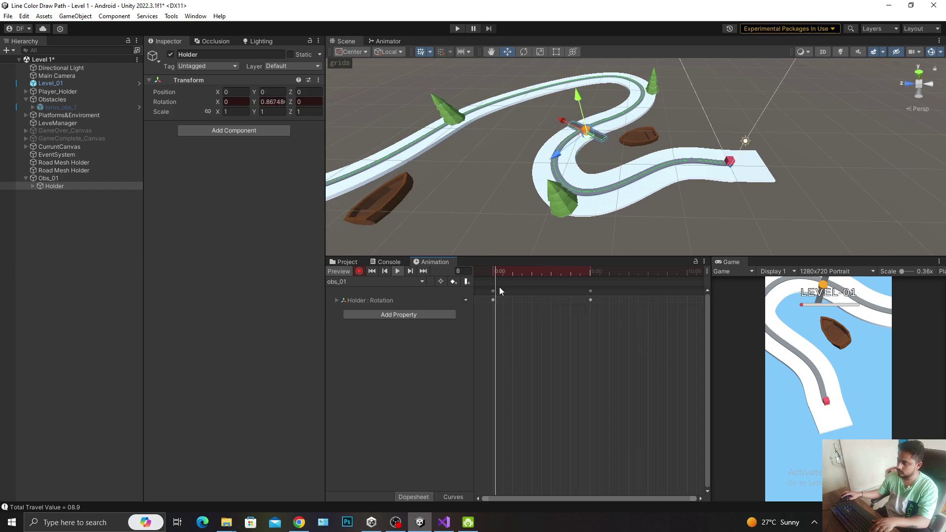
click(591, 270)
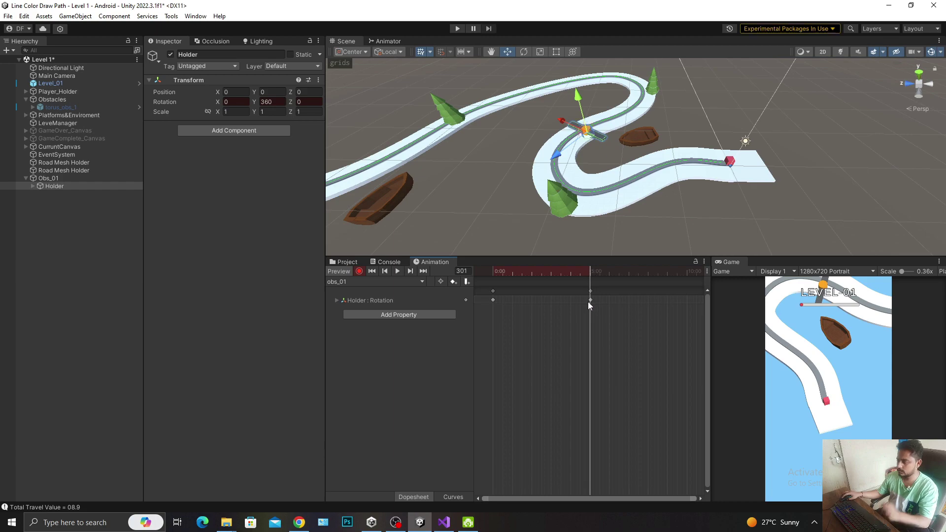
click(590, 291)
key(Delete)
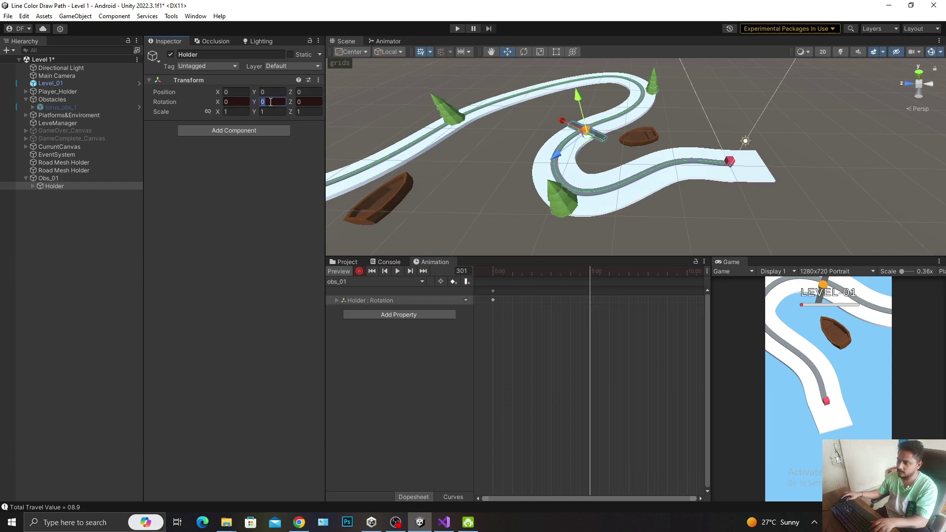
Key Holder's Rotation Y at 180 on frame 150
mouse_move(575, 278)
mouse_down()
mouse_move(549, 269)
mouse_move(545, 282)
mouse_up()
scroll(554, 297, up, 3)
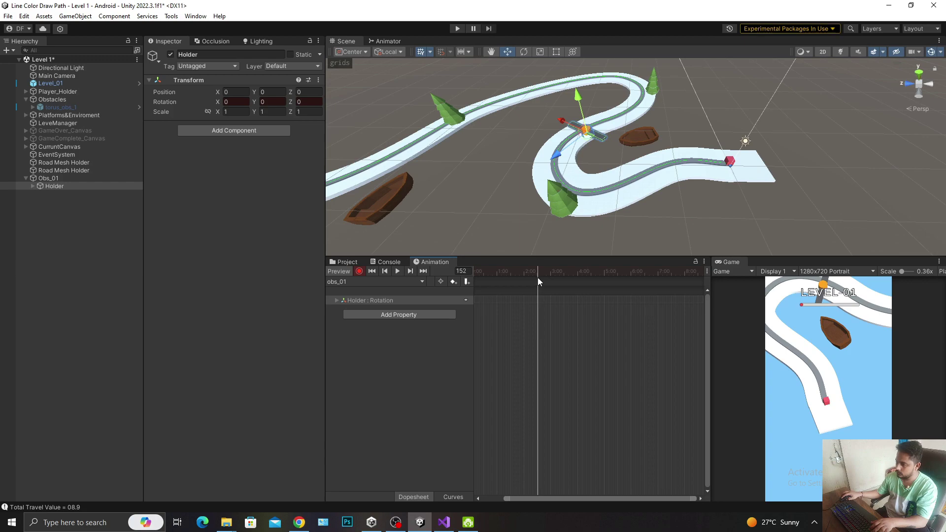
drag(539, 280, 537, 277)
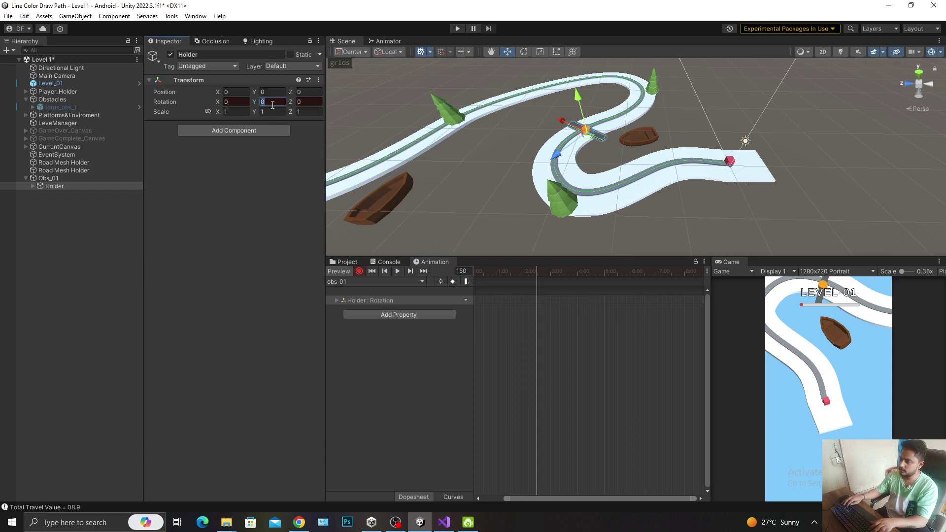
text(180)
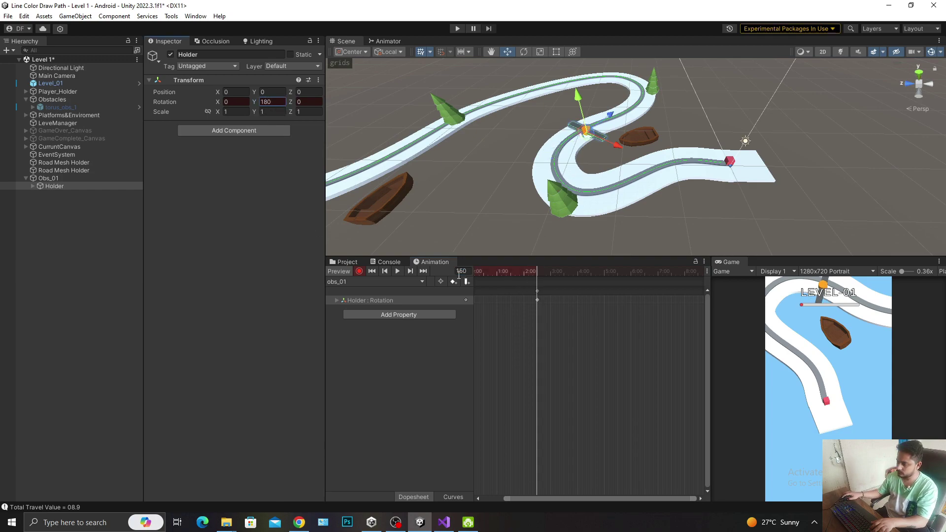
Preview the half-turn, rewind to frame 0, and show the Project browser
drag(535, 498, 501, 390)
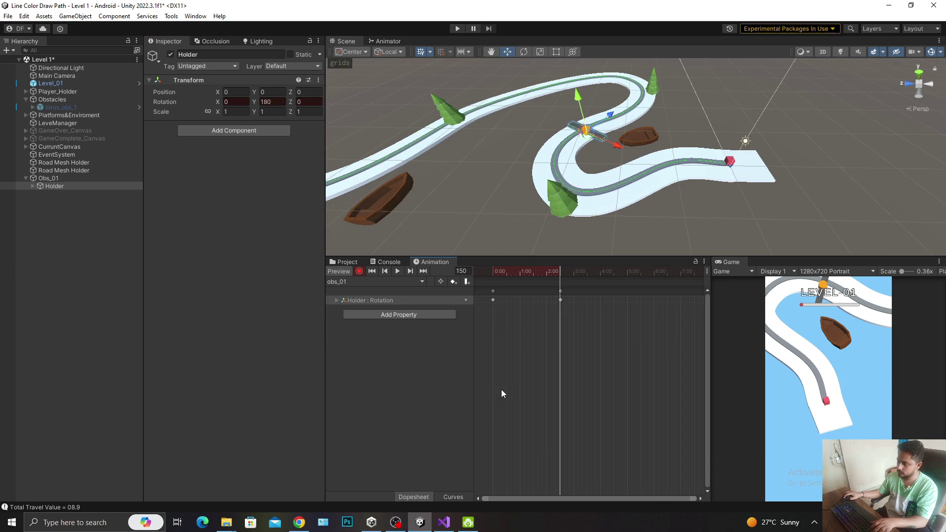
click(494, 272)
click(395, 272)
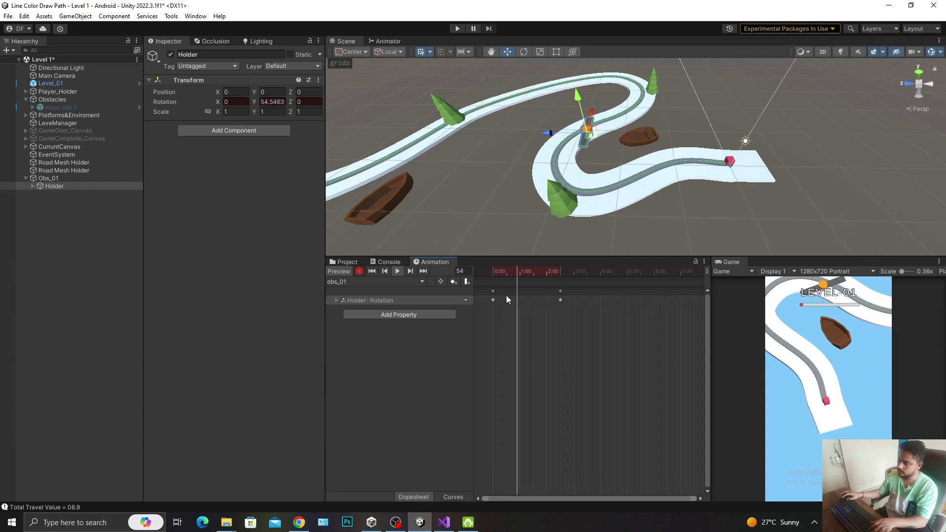
click(504, 274)
drag(509, 275, 492, 275)
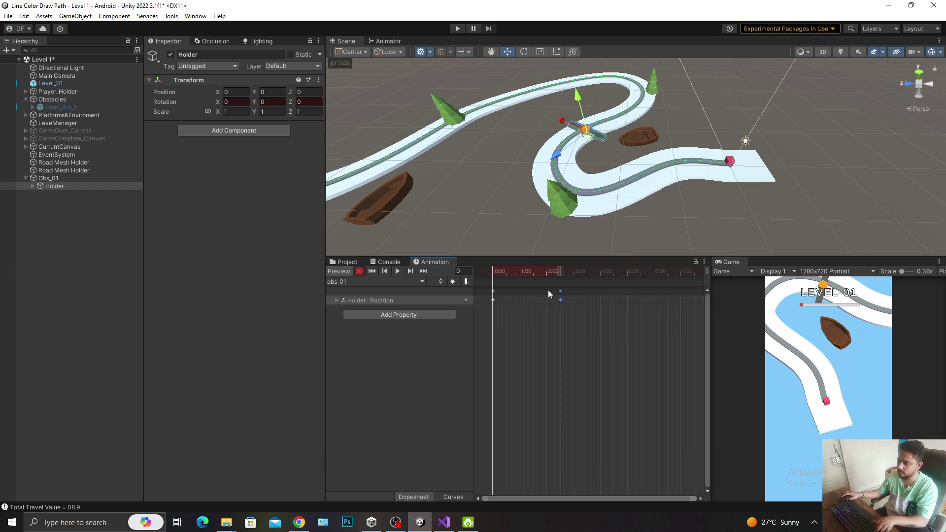
click(350, 263)
Select Obs_01 and locate its Animator controller asset in the Project window
click(50, 179)
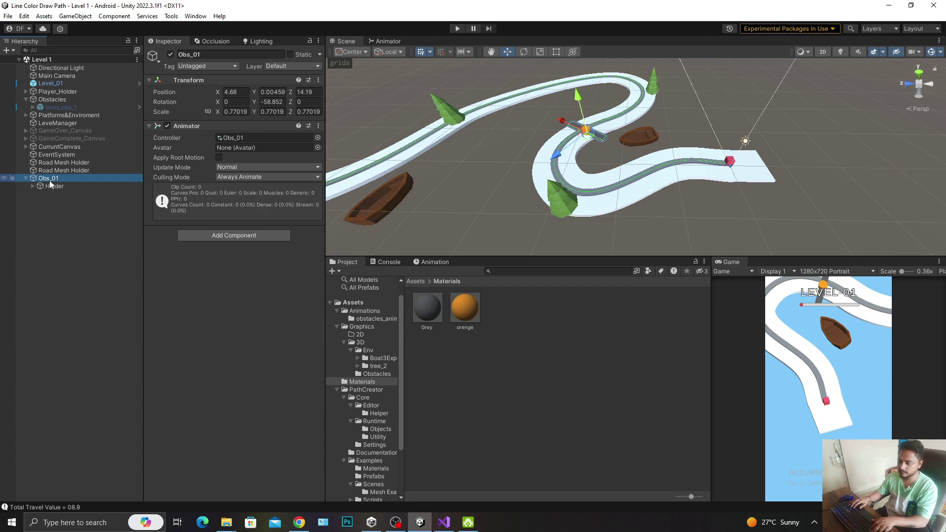
key(Left)
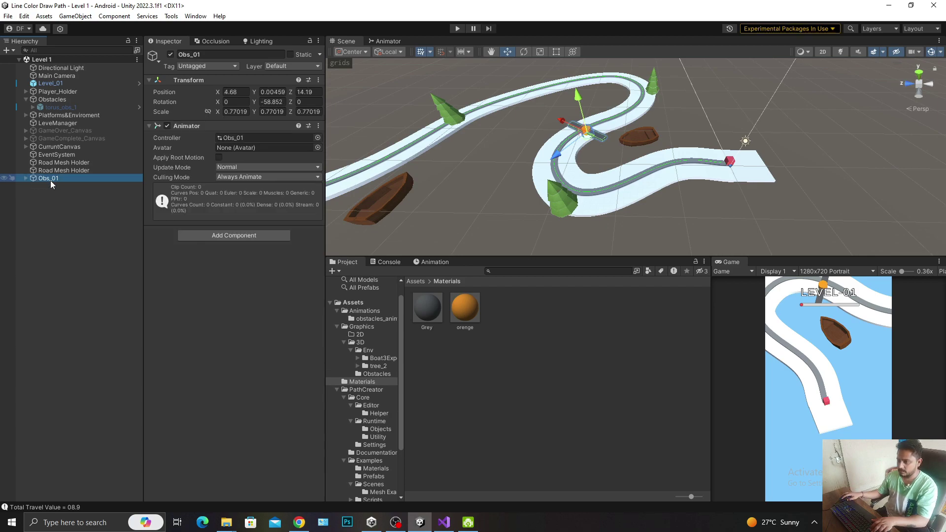
key(Right)
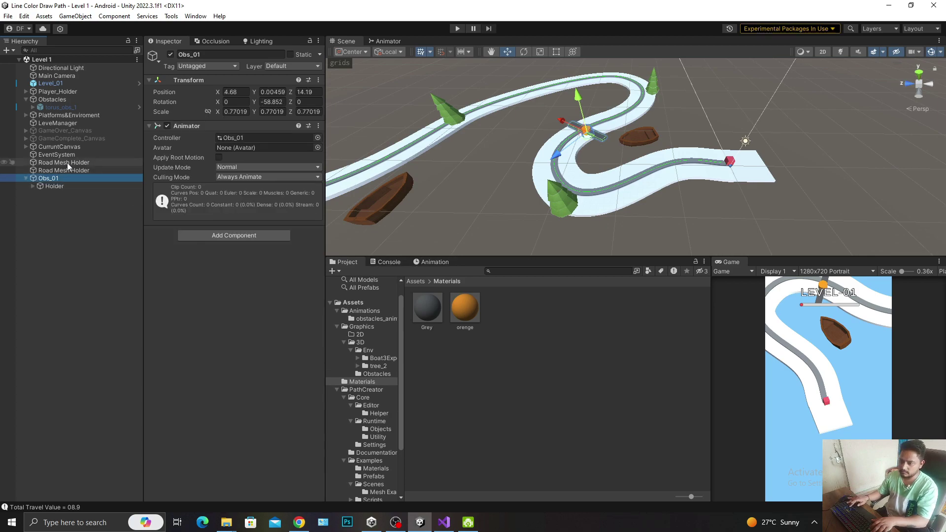
key(Down)
key(Up)
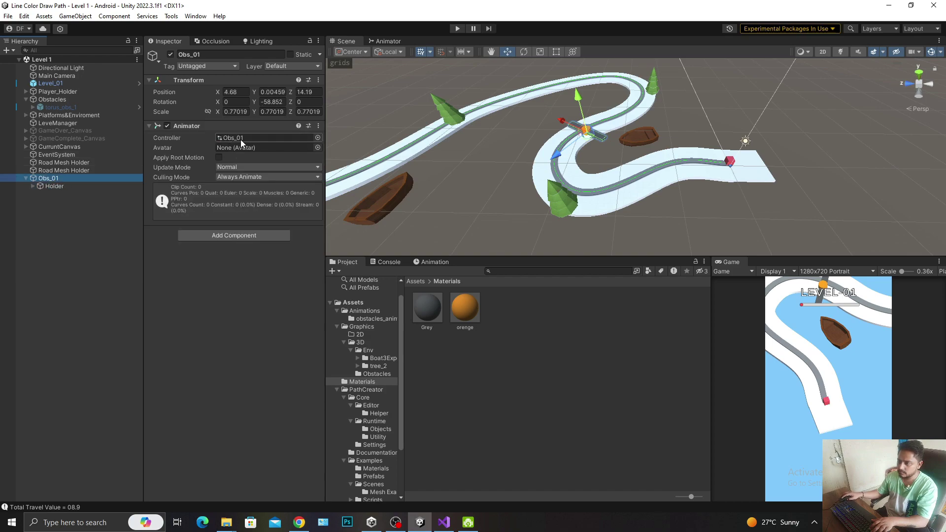
click(241, 141)
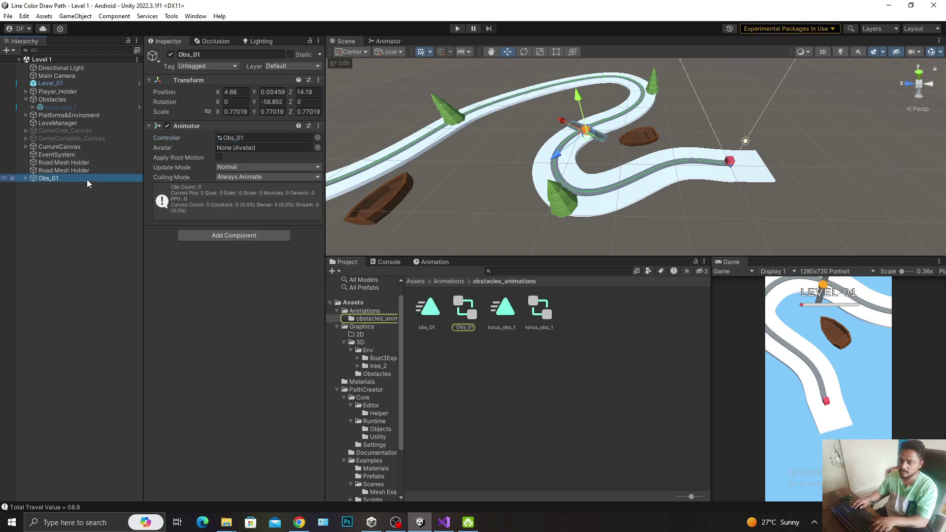
scroll(352, 454, down, 3)
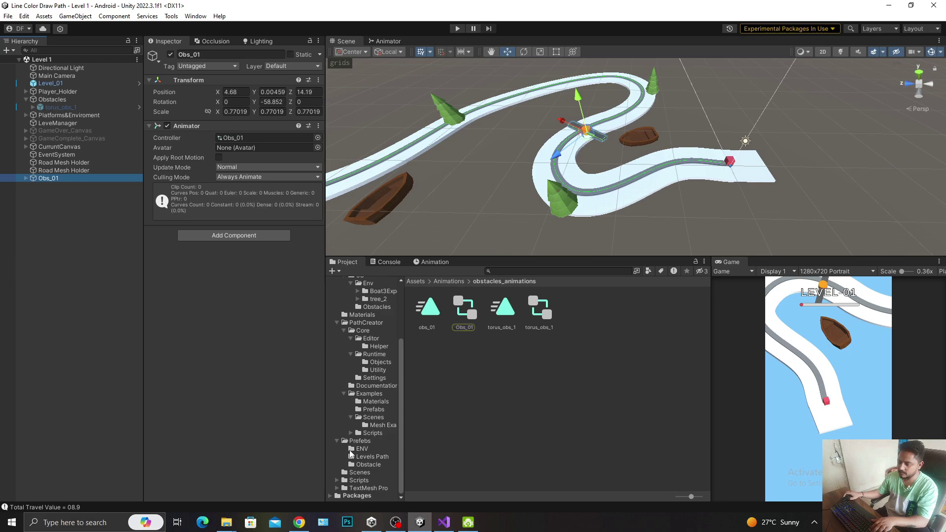
Open the Assets/Prefabs/Obstacle folder
click(358, 440)
right_click(485, 395)
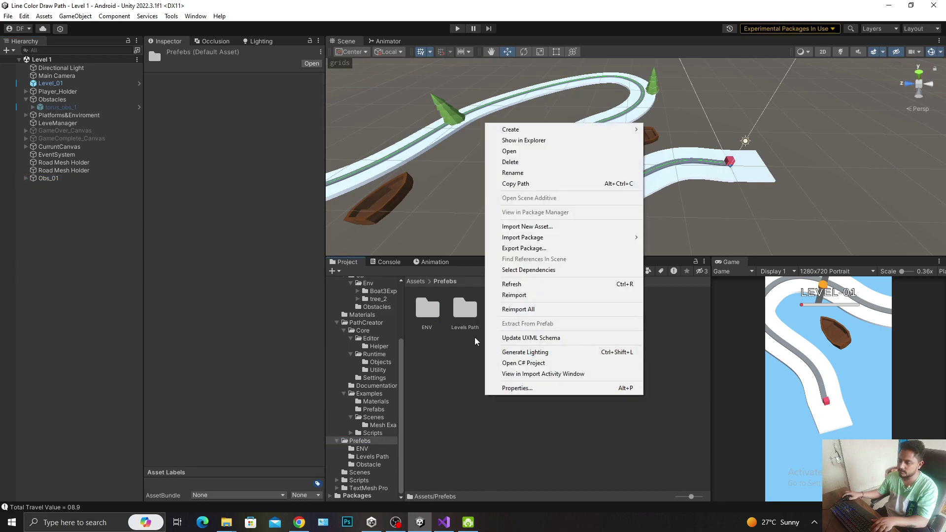
key(Escape)
double_click(498, 330)
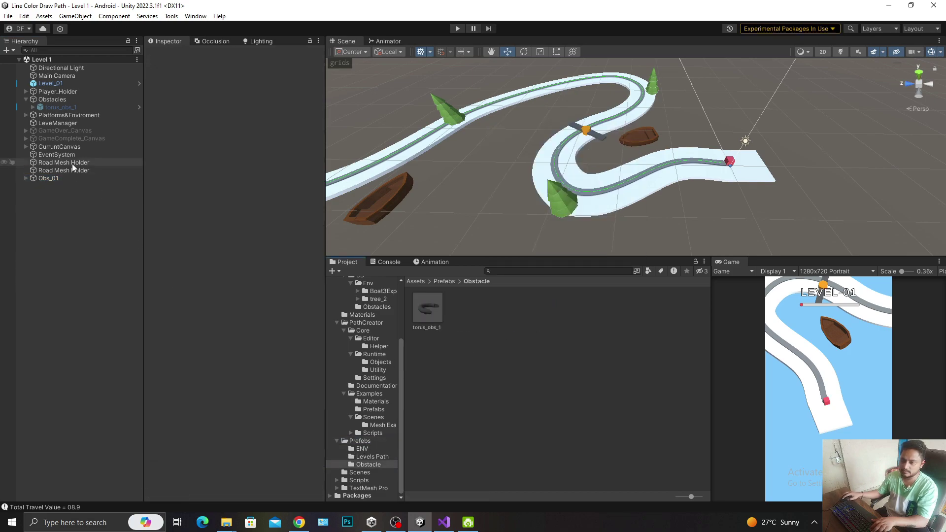
Expand Obs_01 and Holder in the Hierarchy down to the Cube
click(63, 178)
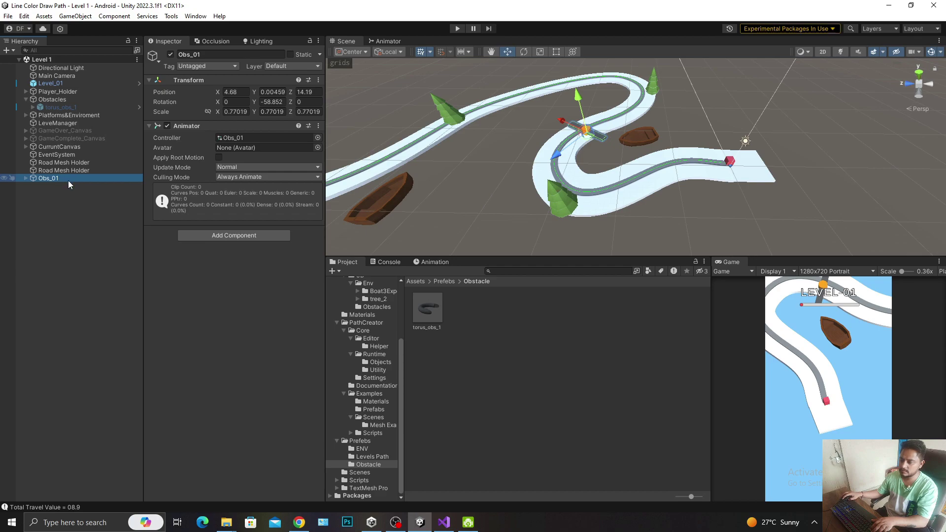
key(Right)
key(Down)
key(Right)
key(Down)
key(Down)
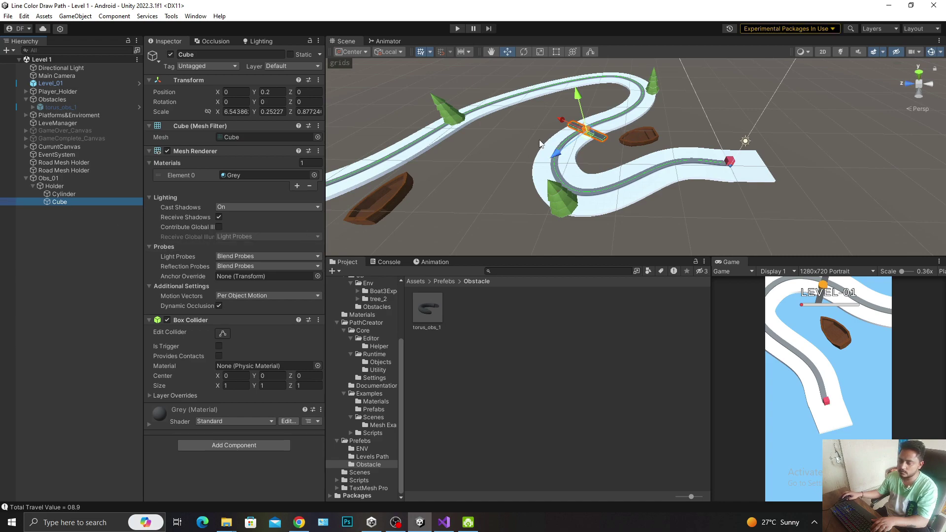
Tag Obs_01's Cube as obstacle and save the Level 1 scene
click(208, 65)
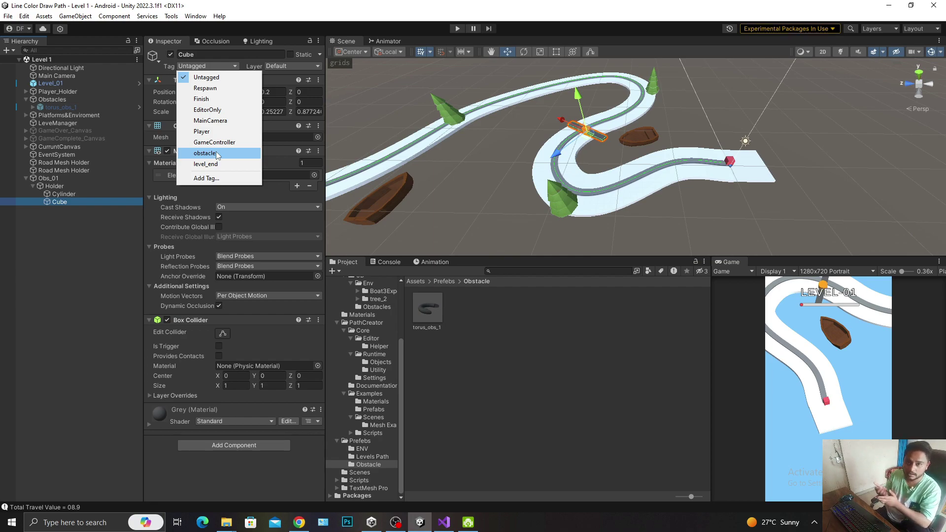
click(218, 155)
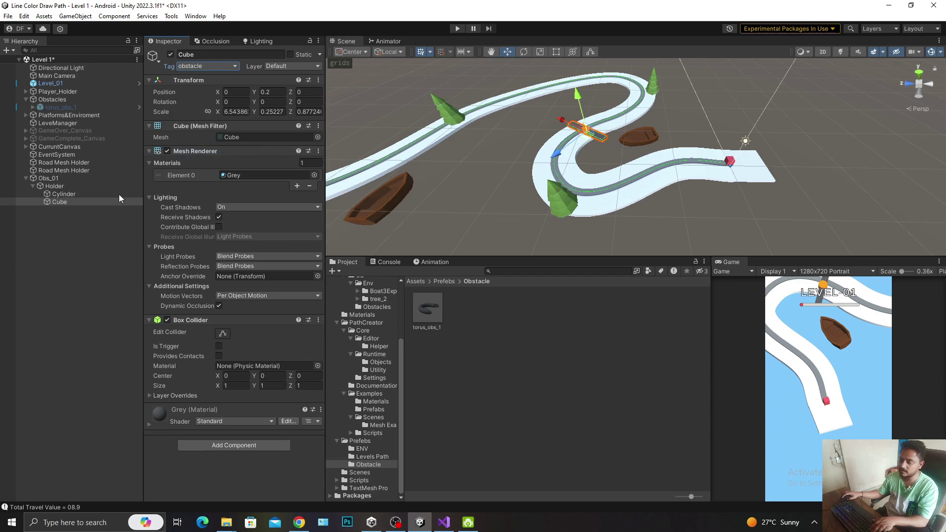
key(ctrl+s)
click(73, 185)
Make Obs_01 a prefab in the Prefabs/Obstacle folder and frame it
key(Left)
key(Left)
key(Left)
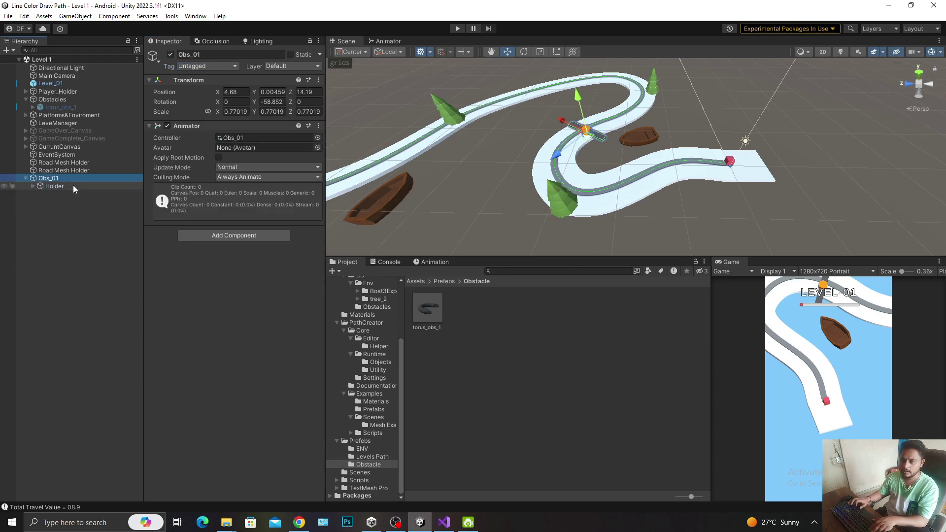
drag(61, 177, 511, 332)
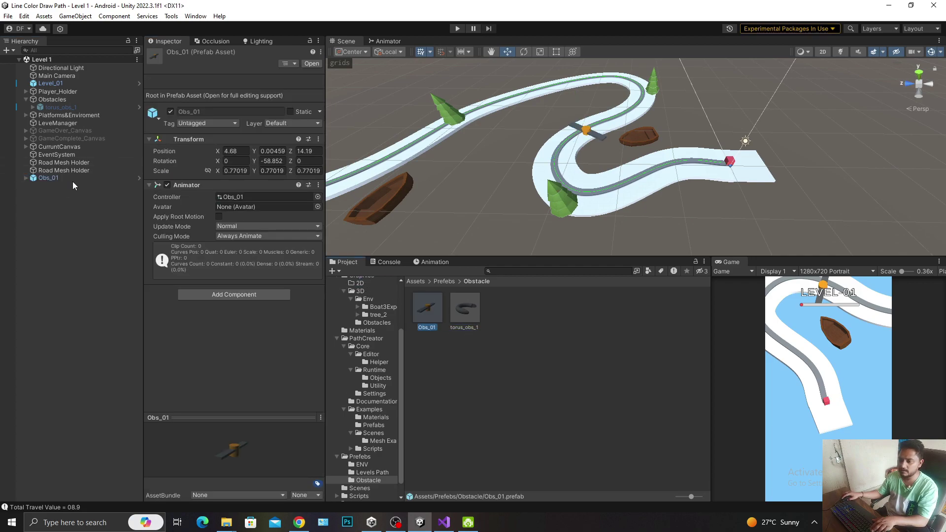
double_click(73, 179)
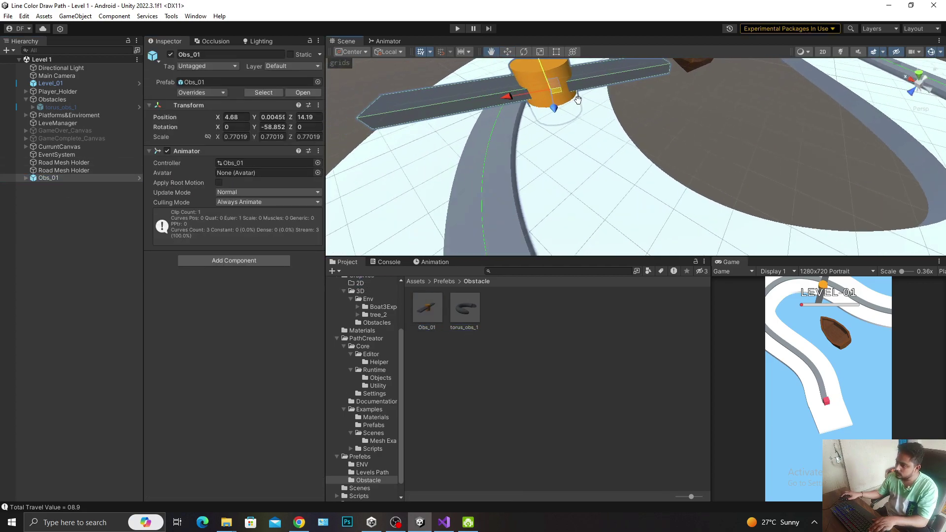
Nudge Obs_01 along the track to X 4.13, Z 13.871 and zoom out
drag(614, 92, 633, 90)
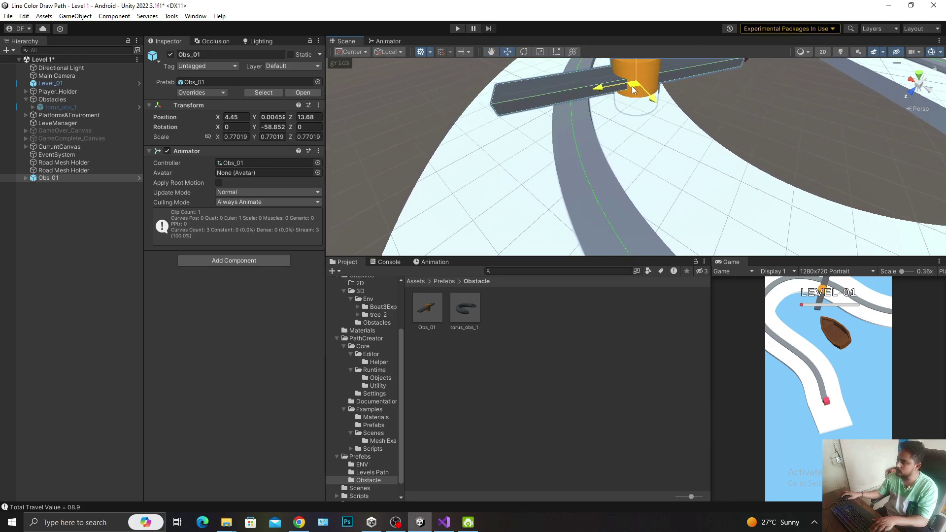
drag(629, 99, 644, 96)
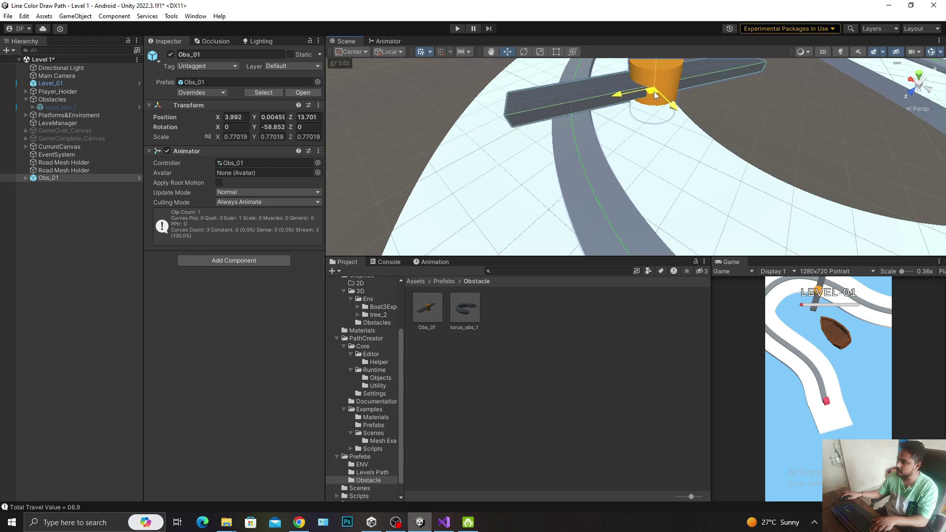
scroll(641, 99, down, 3)
scroll(636, 109, down, 3)
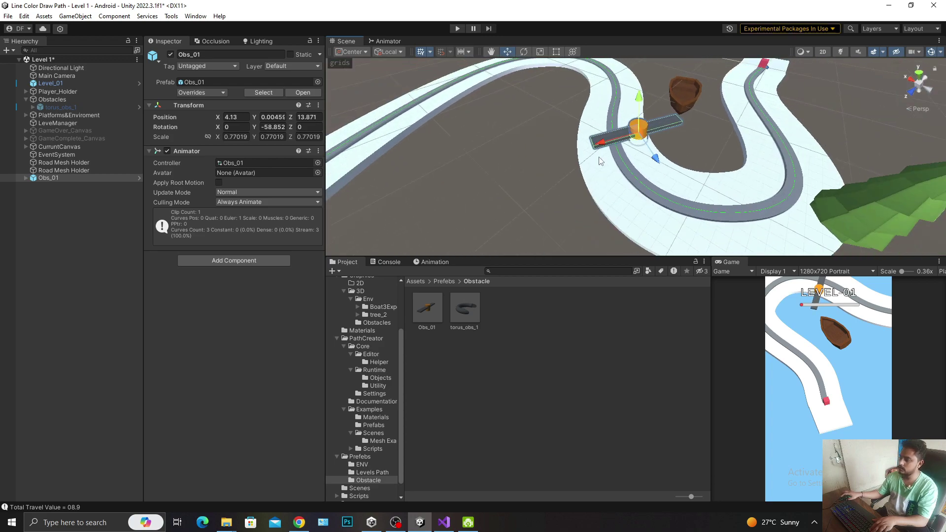
scroll(626, 123, down, 2)
scroll(620, 138, down, 2)
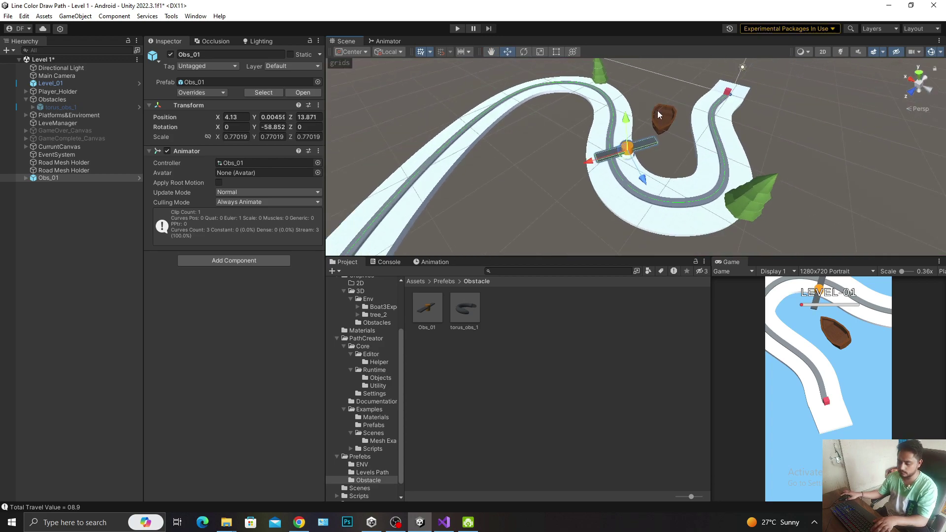
scroll(651, 121, down, 3)
scroll(641, 128, down, 2)
Duplicate Obs_01, then move and rotate the copy across the second track bend
key(ctrl+d)
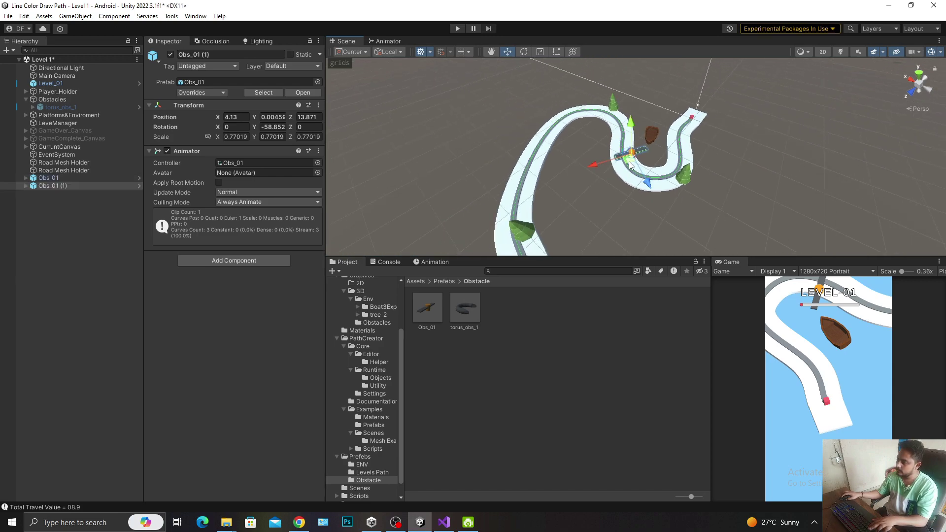
mouse_move(631, 152)
mouse_down()
mouse_move(538, 170)
mouse_move(520, 163)
mouse_up()
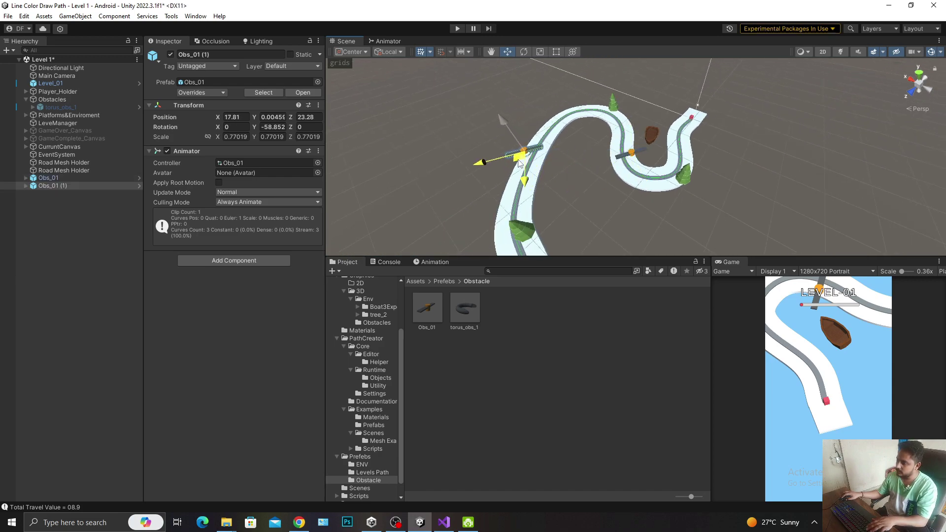
key(e)
drag(562, 147, 763, 57)
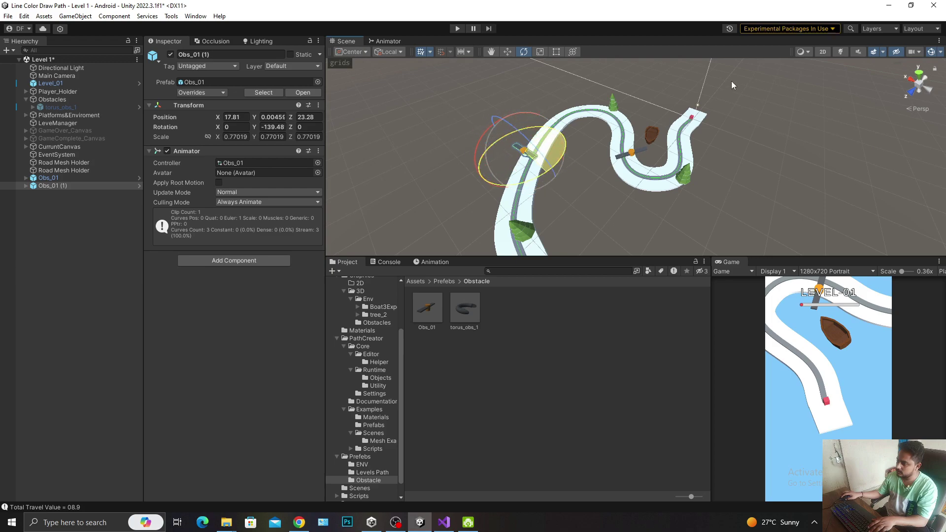
key(w)
key(f)
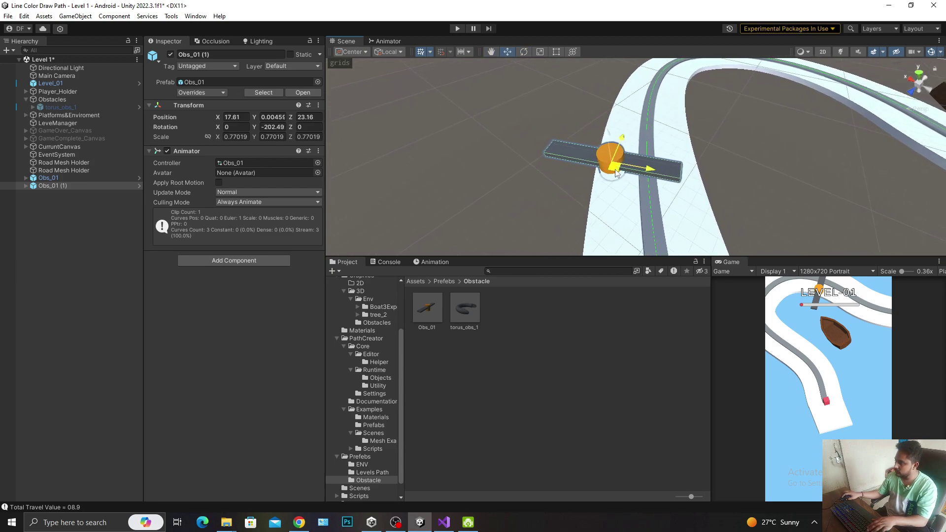
key(e)
drag(645, 178, 654, 182)
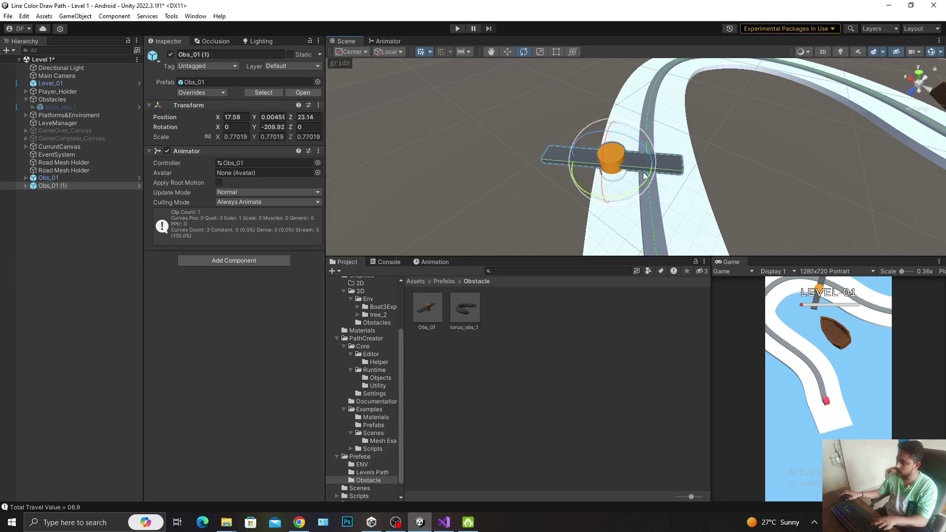
scroll(645, 175, down, 5)
Save, parent both obstacles under Obstacles, and delete torus_obs_1
key(ctrl+s)
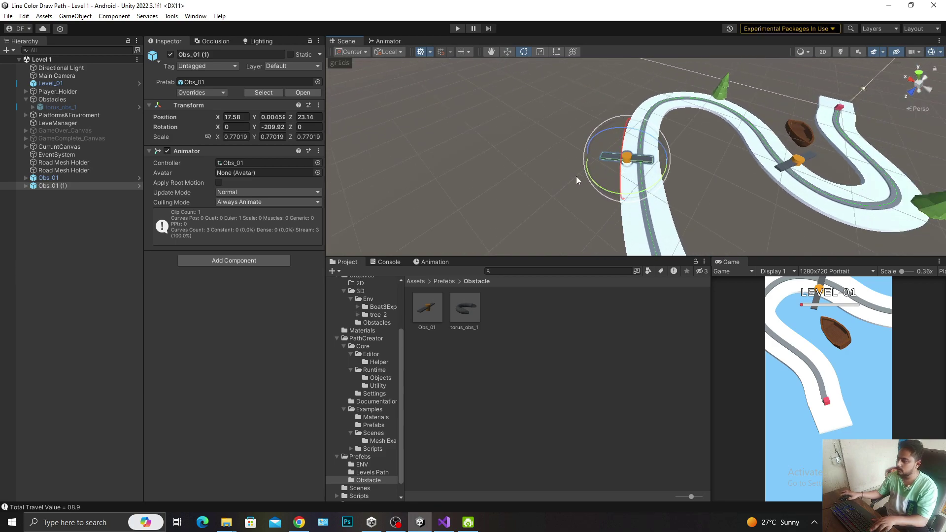
ctrl+click(47, 179)
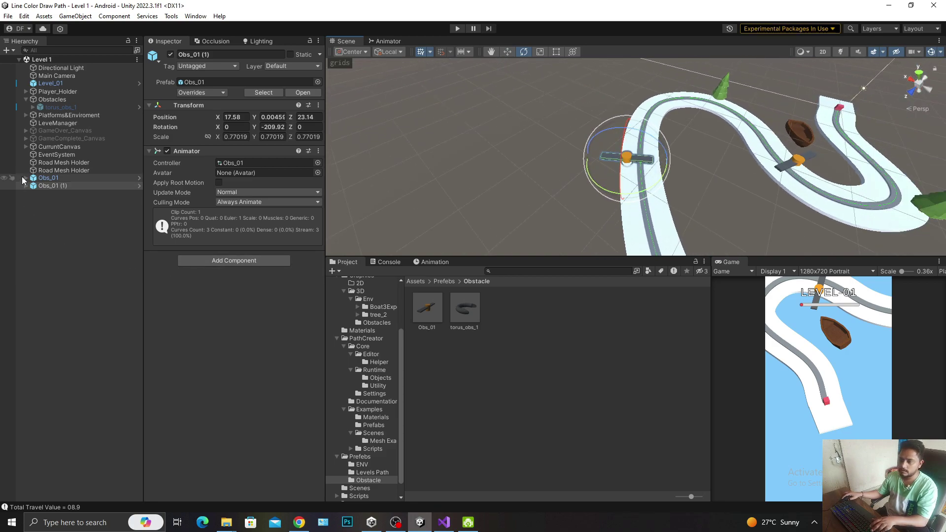
drag(58, 133, 56, 100)
click(69, 107)
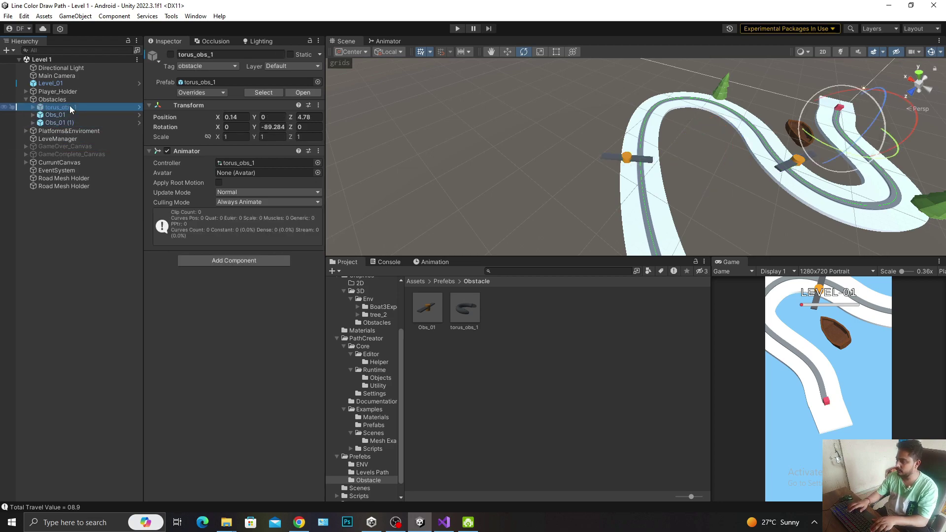
key(Delete)
scroll(734, 177, down, 5)
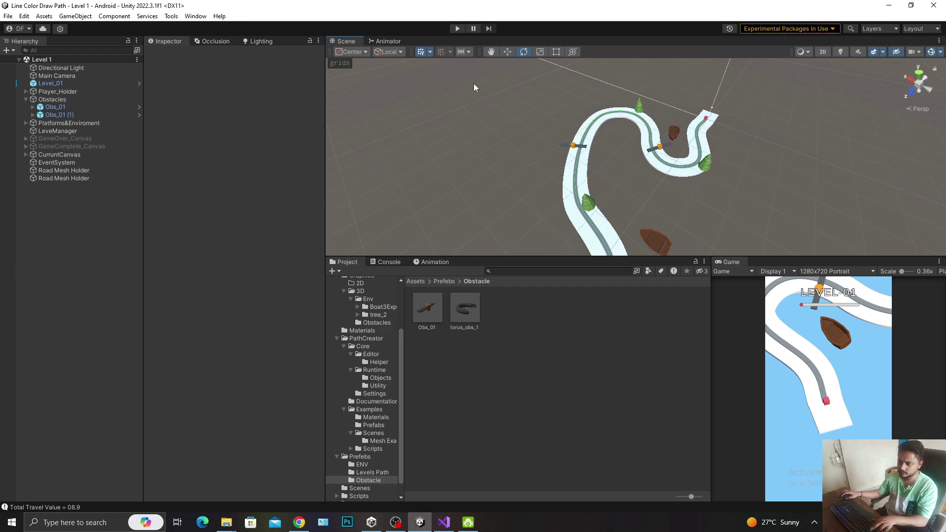
click(457, 29)
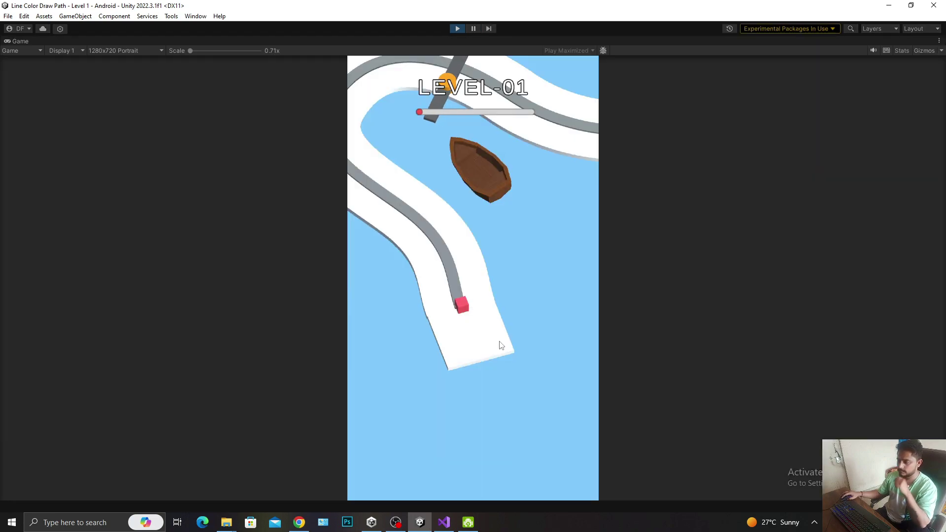
drag(501, 352, 488, 306)
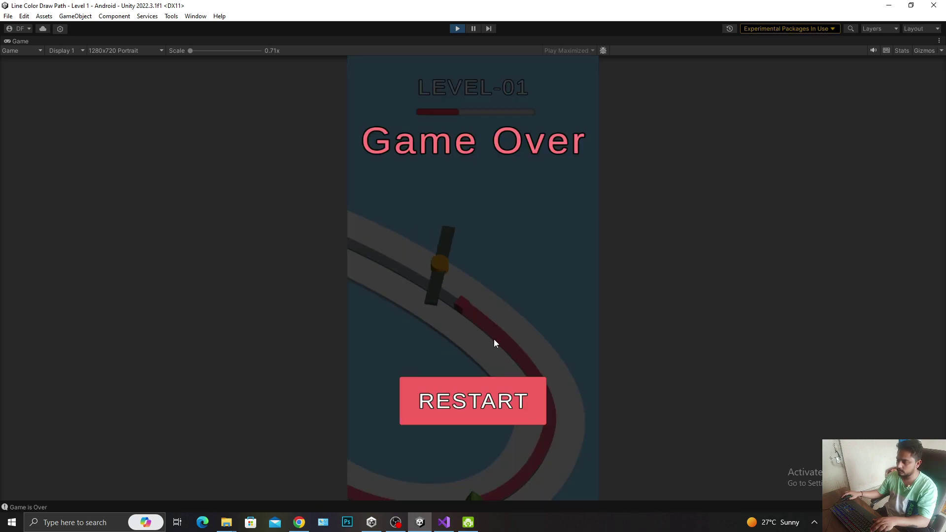
click(488, 391)
drag(545, 344, 516, 330)
click(499, 382)
drag(519, 363, 519, 365)
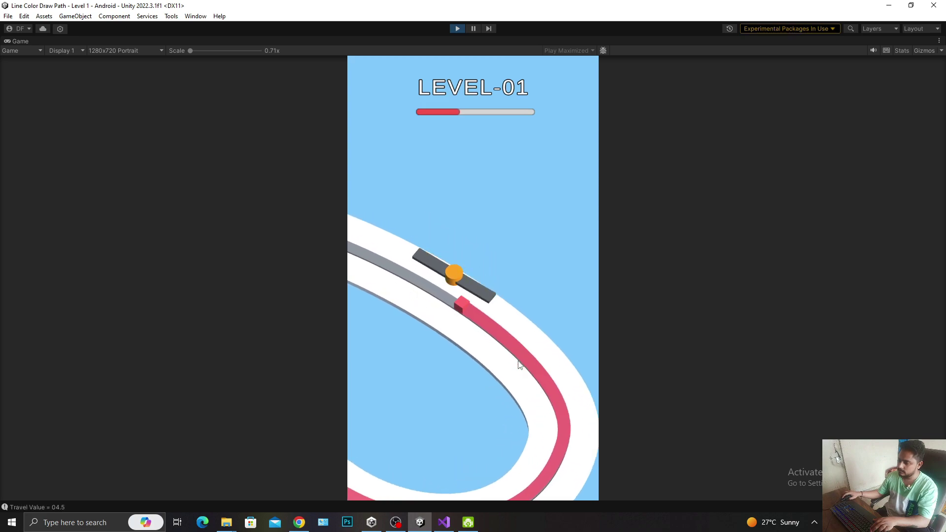
drag(519, 365, 519, 365)
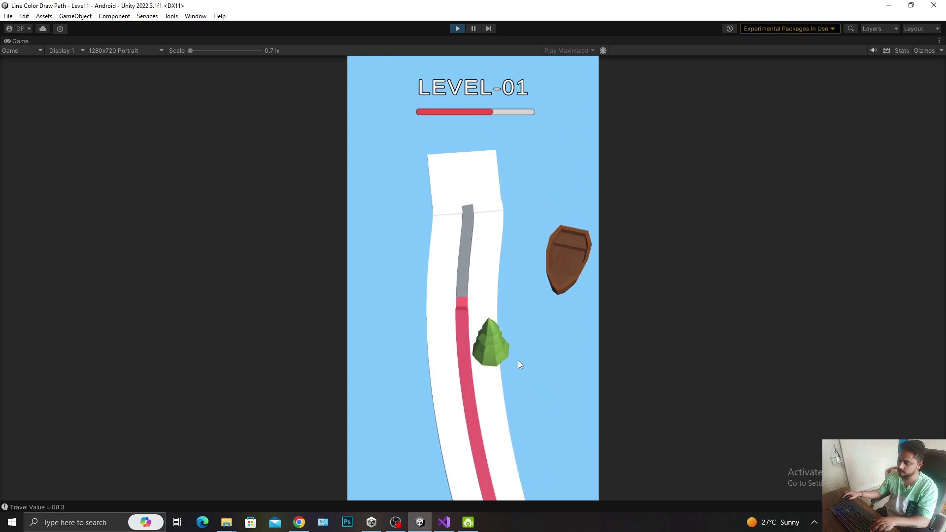
drag(519, 362, 519, 361)
click(456, 29)
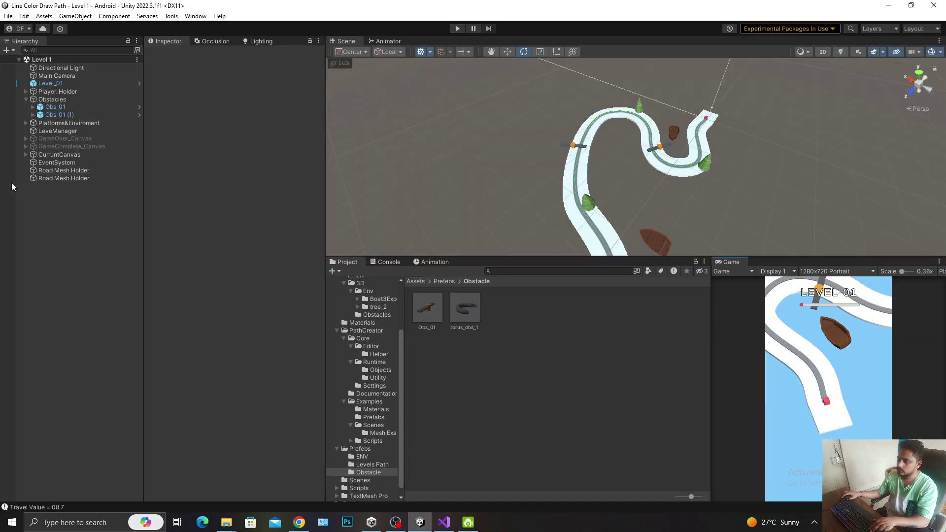
Raise Obs_01 and Obs_01 (1) to Position Y 0.19, save, and play the level
click(58, 107)
double_click(58, 106)
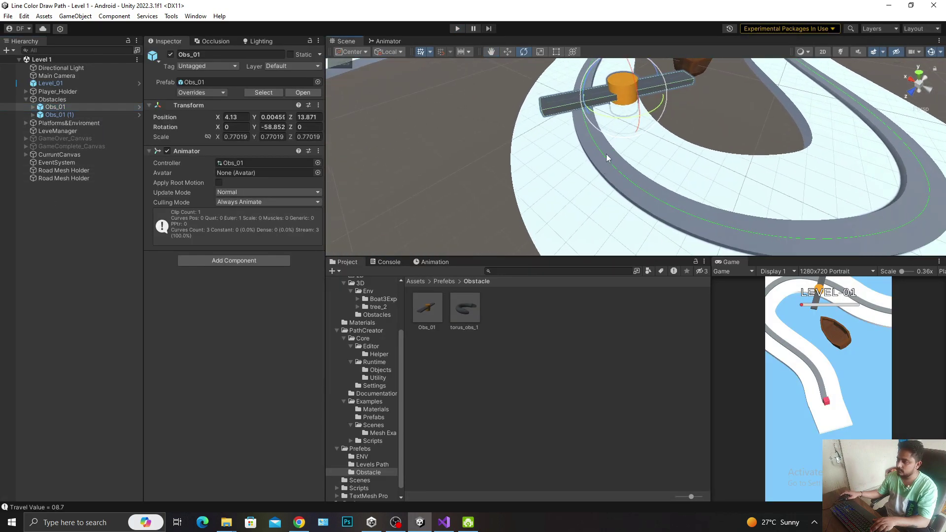
shift+click(56, 114)
mouse_move(566, 148)
alt+mouse_down()
mouse_move(504, 182)
mouse_move(390, 149)
mouse_move(381, 123)
mouse_move(521, 181)
alt+mouse_up()
key(ctrl+s)
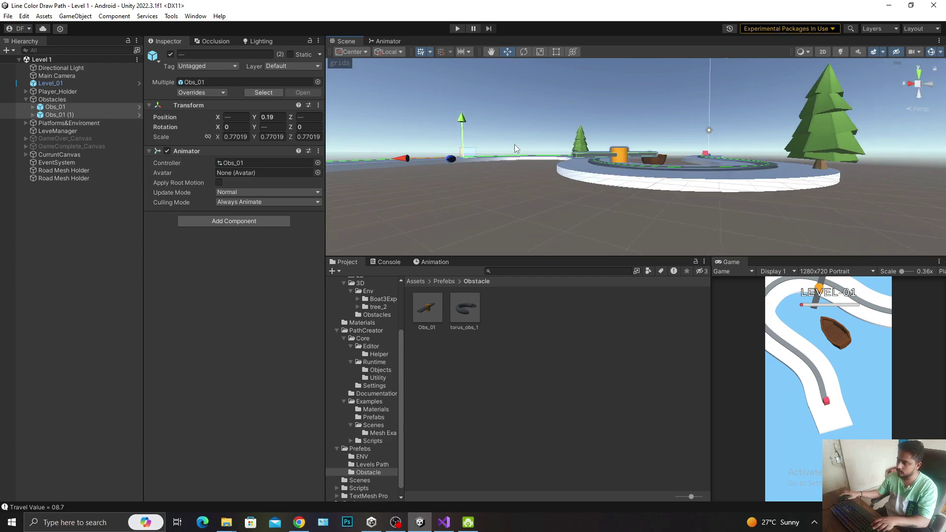
click(452, 29)
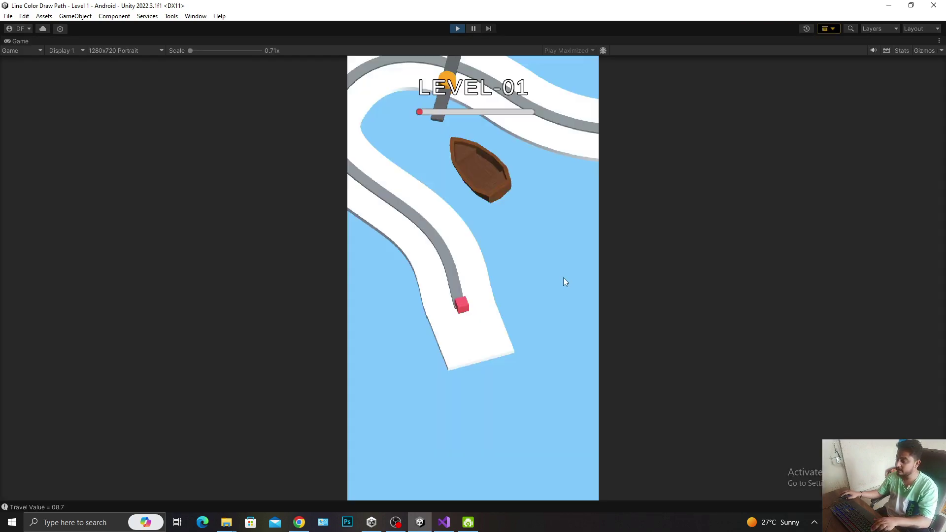
Draw the player's path past both spinning obstacles, then exit play mode
mouse_move(482, 311)
mouse_down()
mouse_move(523, 330)
mouse_move(340, 264)
mouse_move(559, 337)
mouse_move(560, 348)
mouse_up()
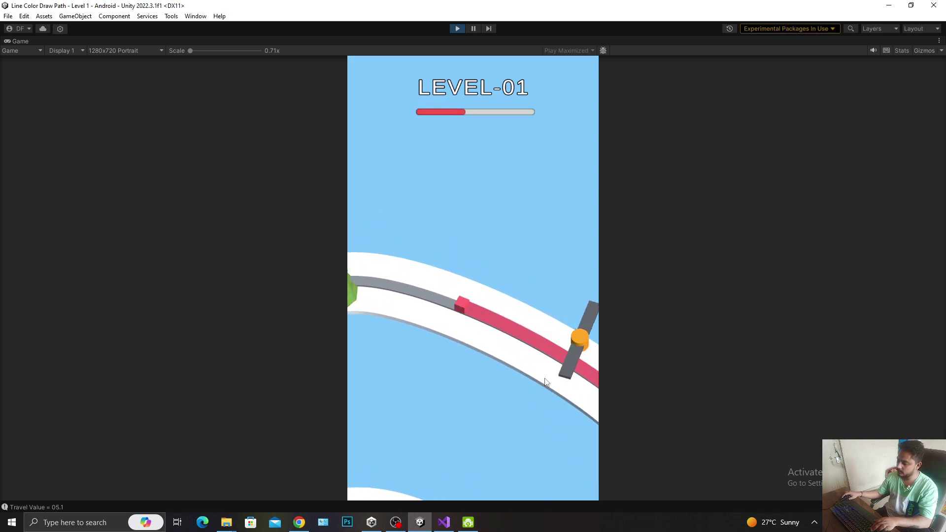
drag(582, 360, 445, 363)
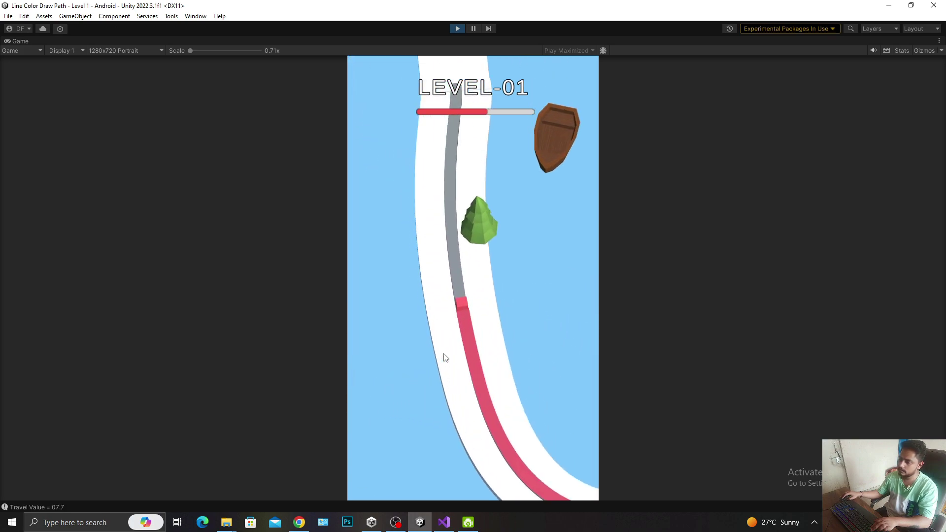
click(458, 28)
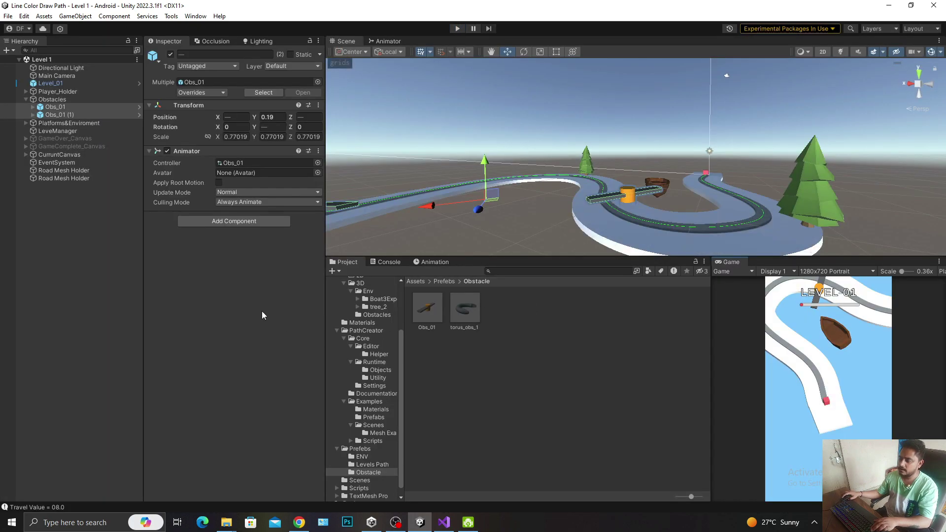
Leave the Unity level and launch Blender 3.6 from the Windows search with 'bl'
mouse_move(616, 162)
right_down()
mouse_move(872, 159)
mouse_move(717, 185)
mouse_move(655, 178)
right_up()
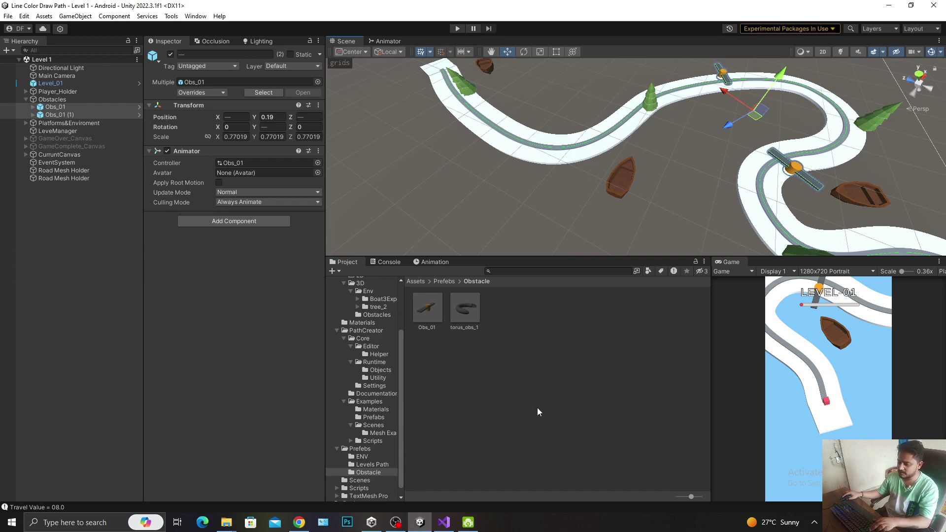
key(super)
text(bl)
key(Return)
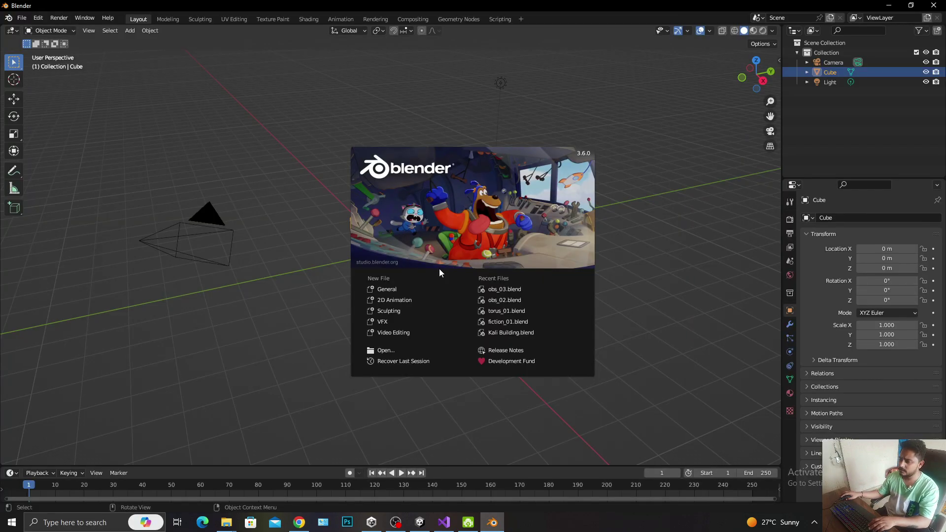
Clear the default cube, camera and light, then add a circle mesh
click(241, 198)
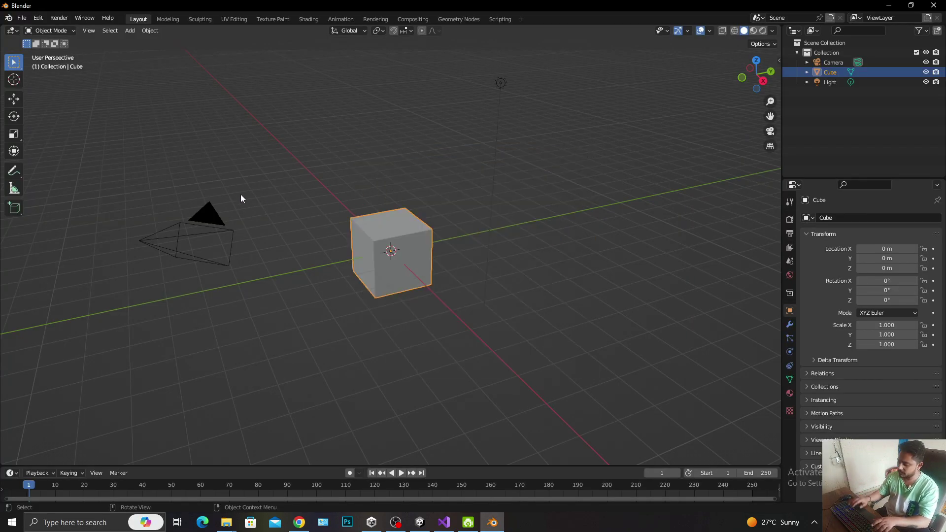
key(a)
key(Delete)
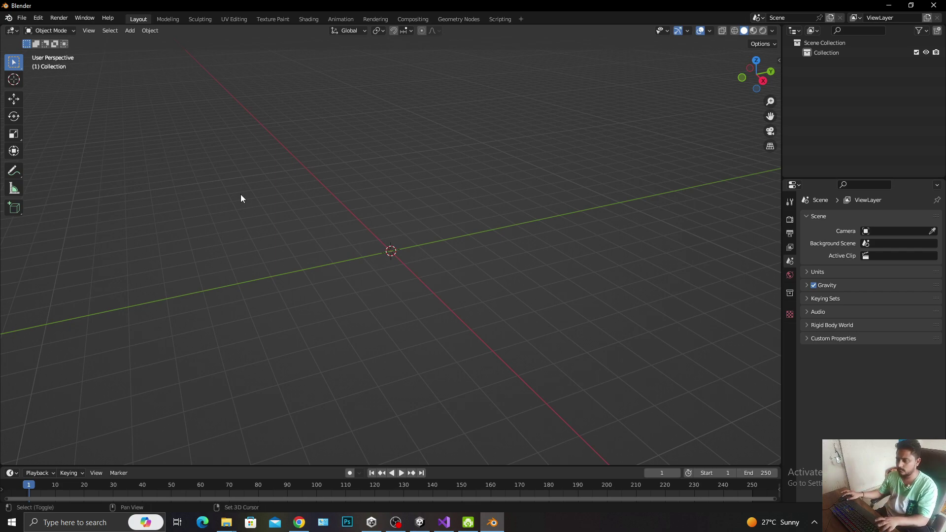
key(shift+a)
mouse_move(241, 195)
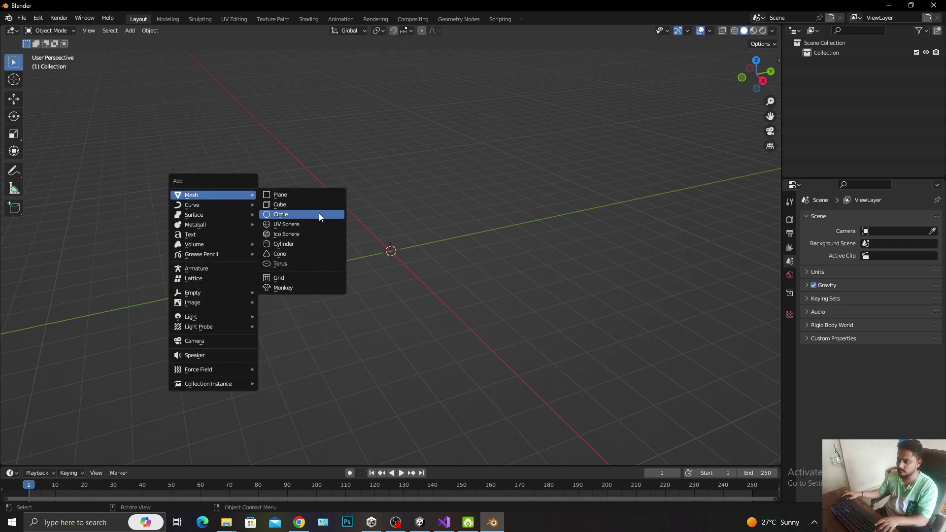
click(319, 214)
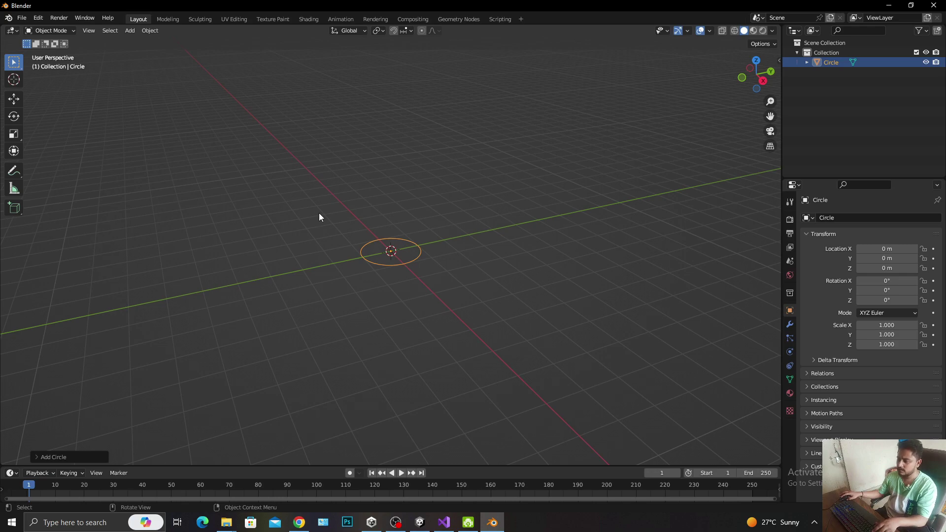
In Edit Mode, fill the circle and scale it up 2.5 times
key(Tab)
mouse_move(436, 250)
middle_down()
mouse_move(395, 246)
mouse_move(386, 269)
middle_up()
text(f)
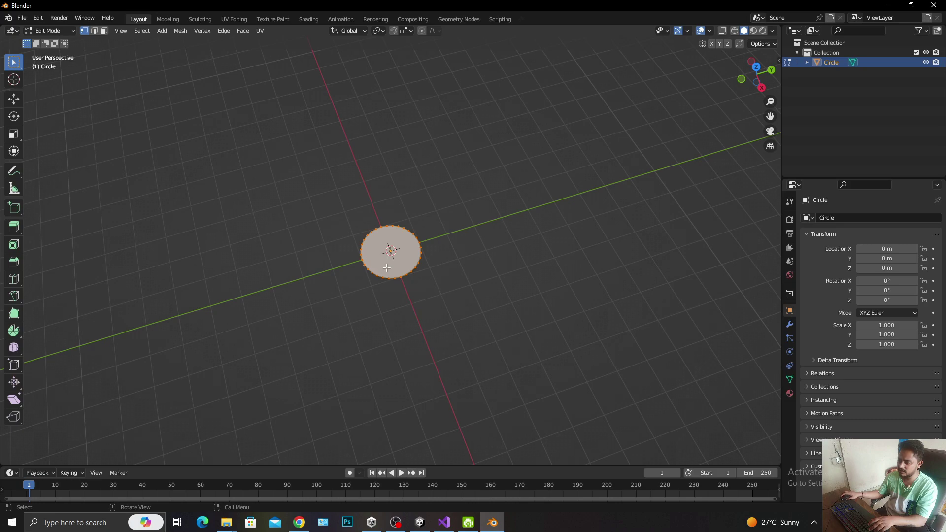
text(s2.5)
key(Return)
Extrude the disc upward as a trial, then undo back to the plain circle outline
middle_drag(384, 265, 388, 238)
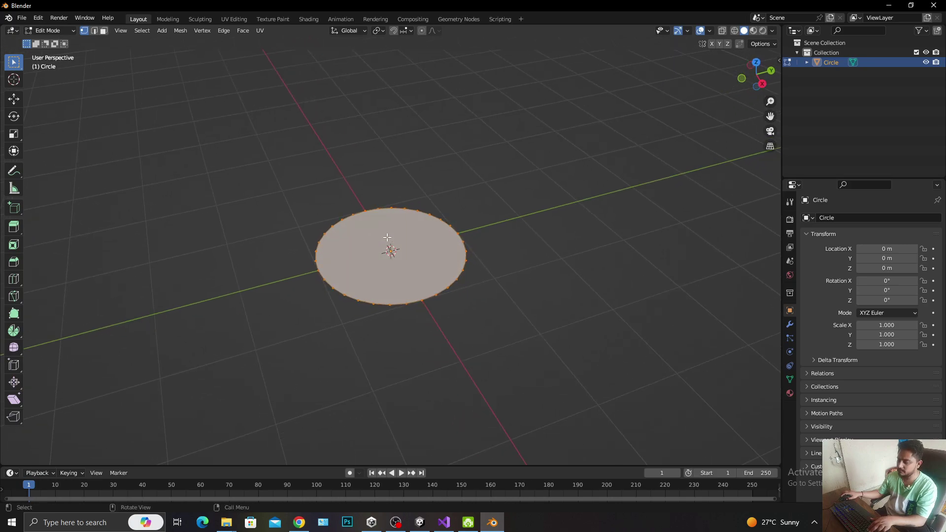
key(e)
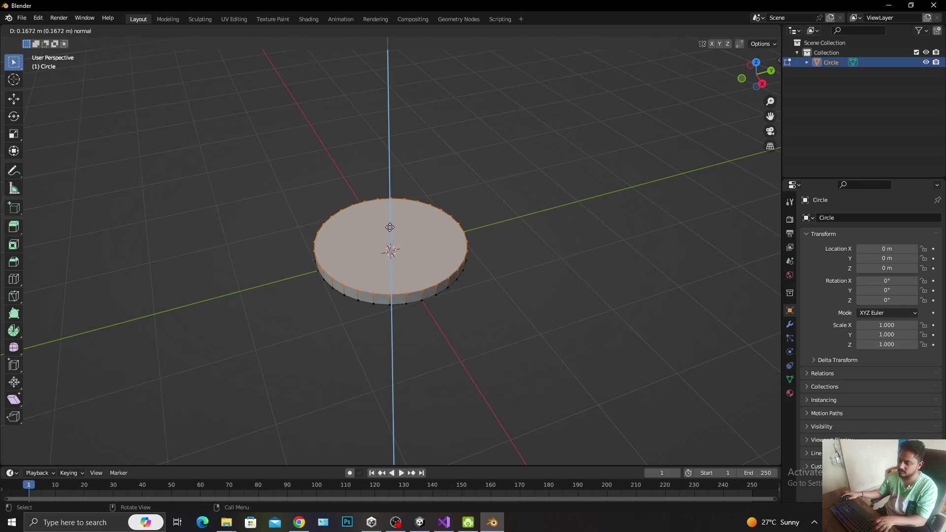
click(391, 227)
middle_drag(390, 228, 400, 255)
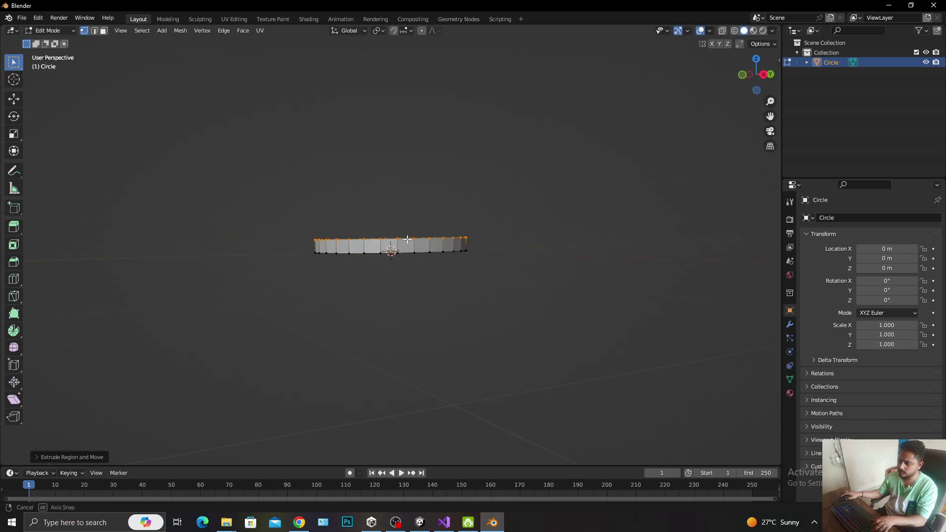
key(ctrl+z)
key(ctrl+z)
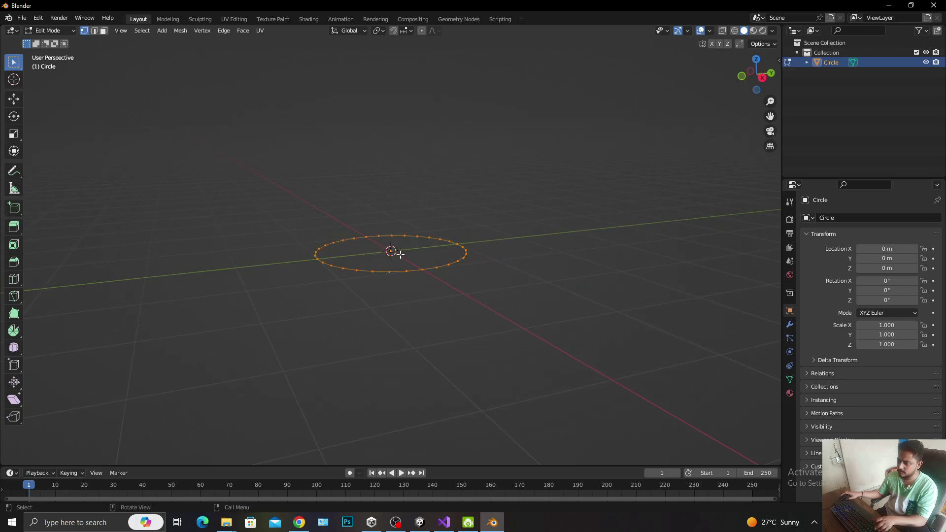
key(Tab)
Replace the old circle with a new 32-vertex circle of 2 m radius
key(Delete)
key(shift+a)
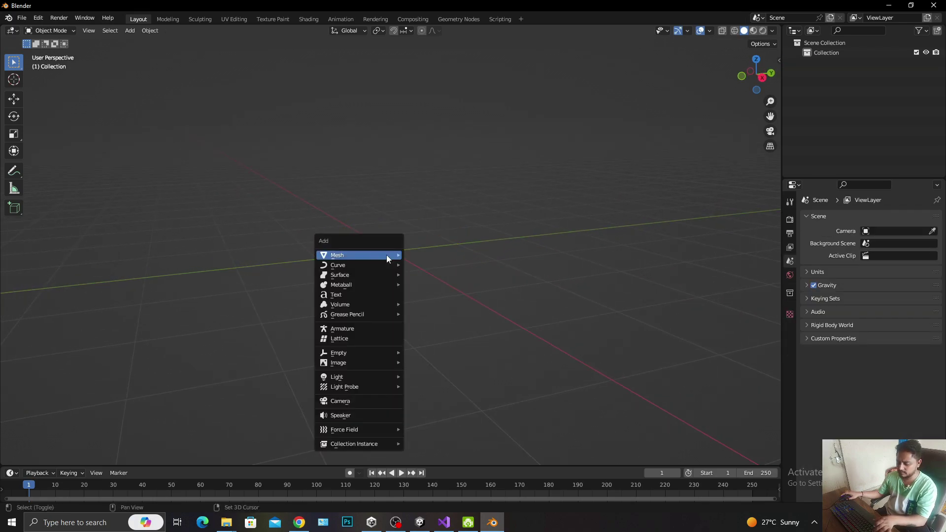
mouse_move(386, 255)
click(427, 275)
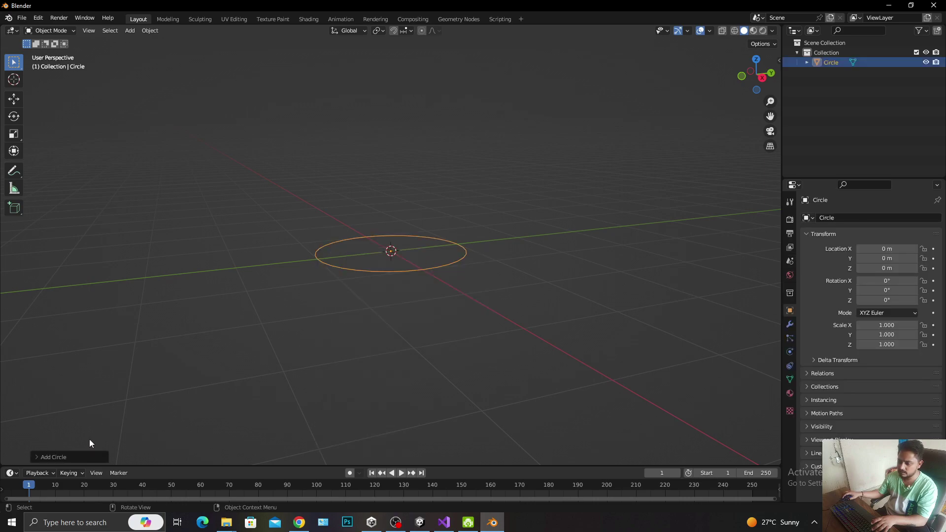
click(77, 456)
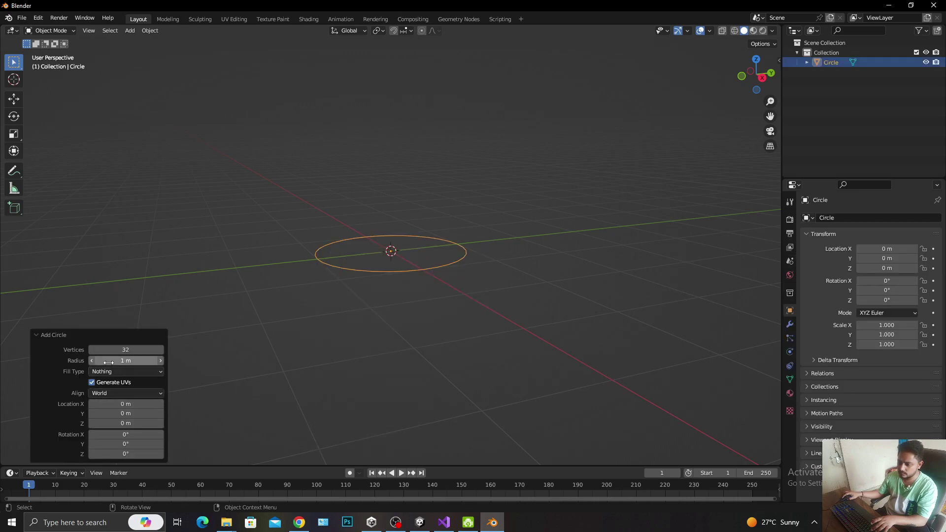
drag(109, 363, 120, 370)
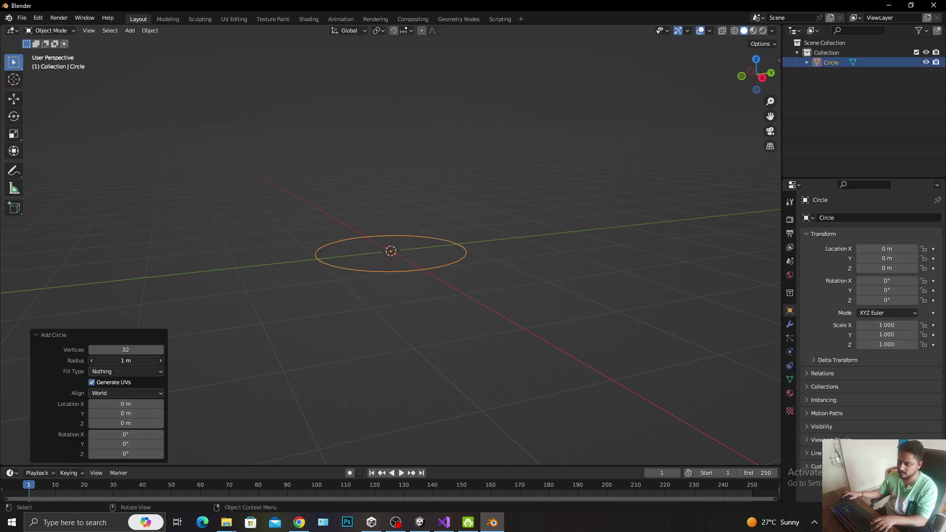
click(121, 361)
text(2)
key(Return)
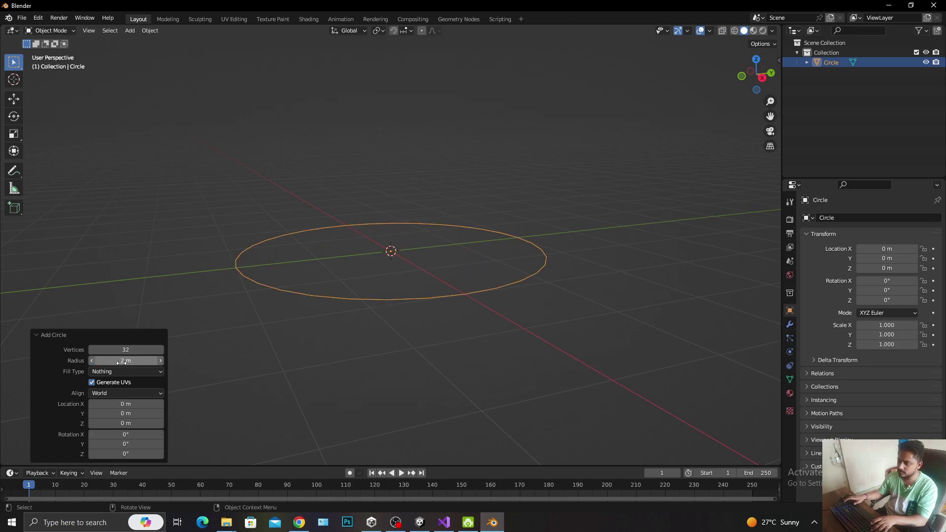
Fill the new circle outline with a single face in Edit Mode
middle_drag(193, 350, 327, 327)
scroll(329, 317, down, 3)
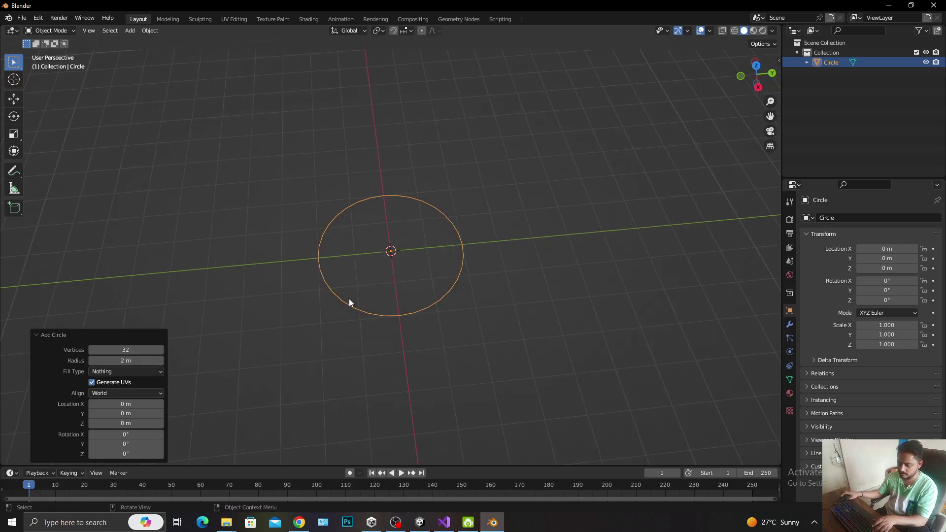
key(Tab)
key(f)
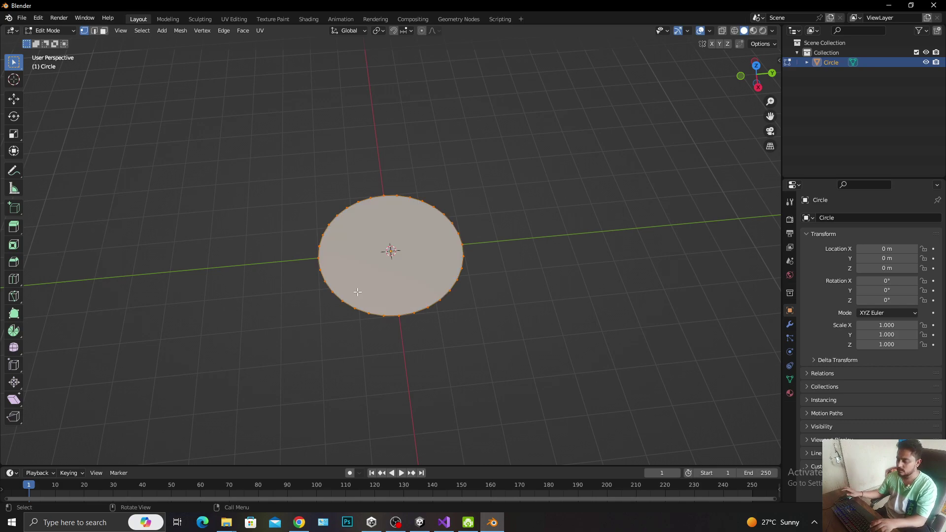
Extrude the disc about 0.54 m upward into a cylinder
key(e)
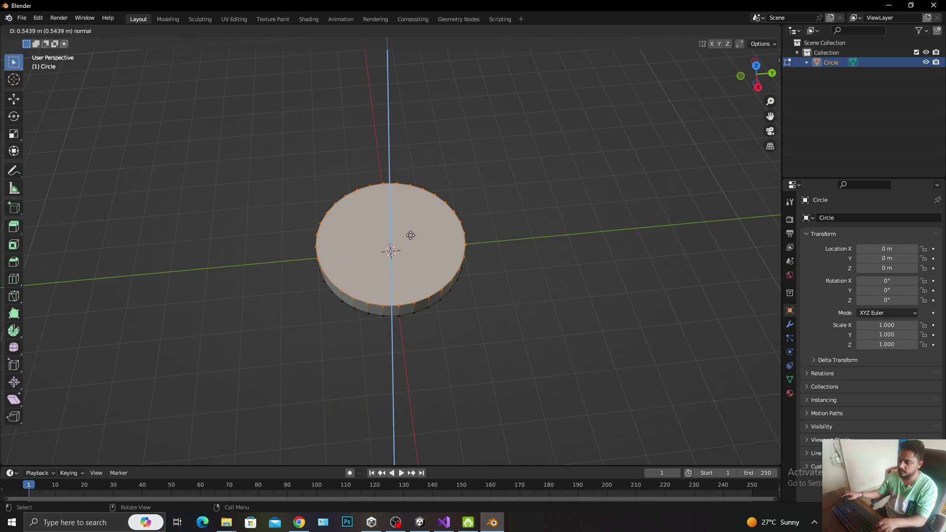
click(409, 237)
middle_drag(452, 282, 439, 201)
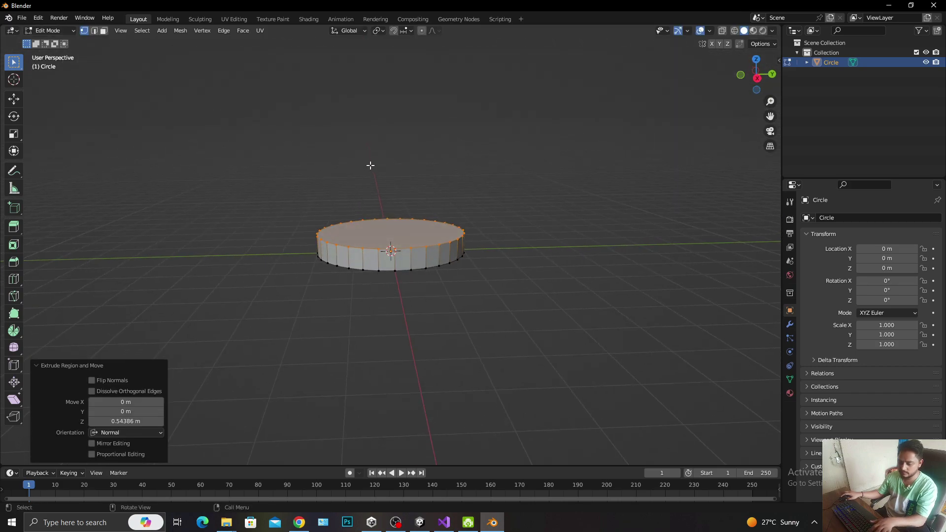
Delete the cylinder's top cap face, leaving a hollow circular wall
key(3)
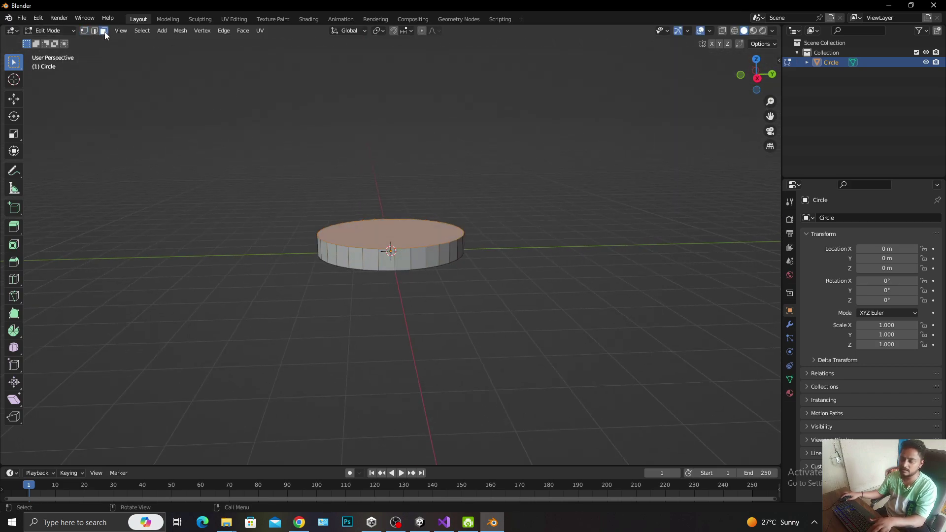
click(384, 241)
middle_drag(401, 286, 384, 205)
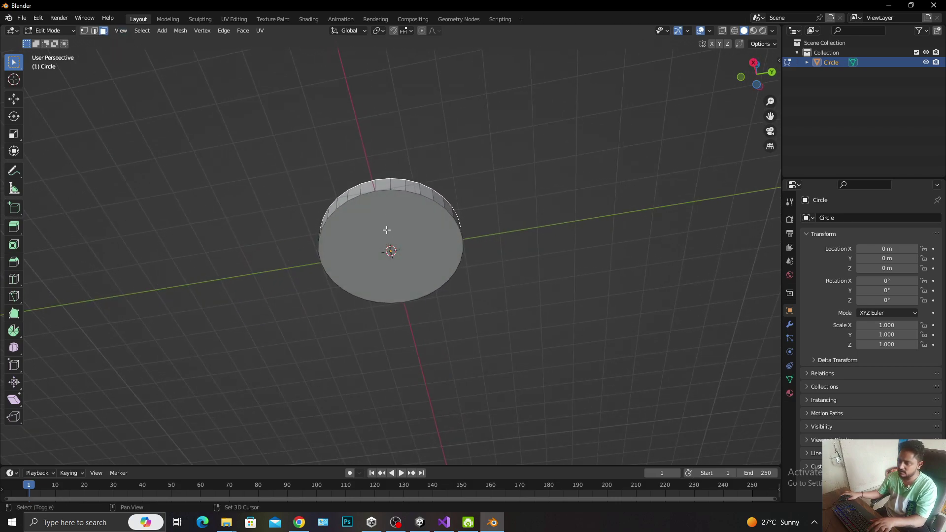
click(405, 262)
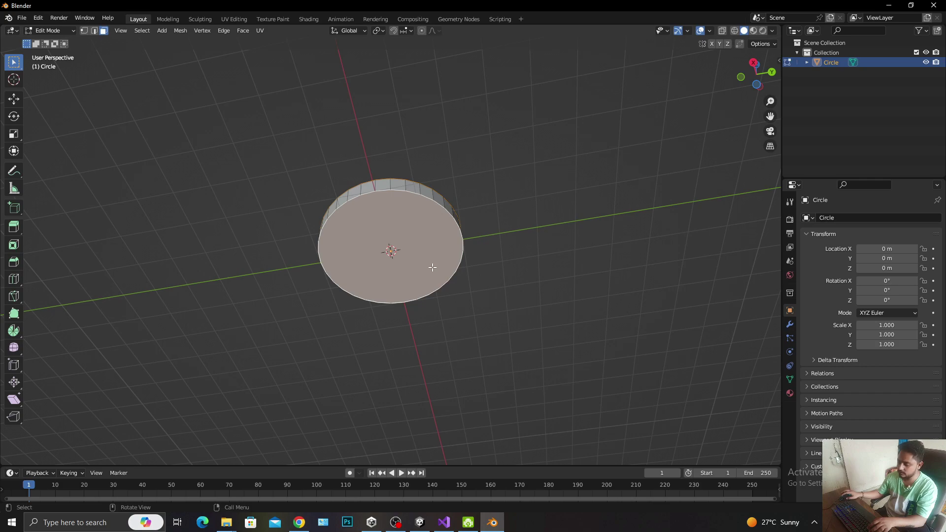
key(x)
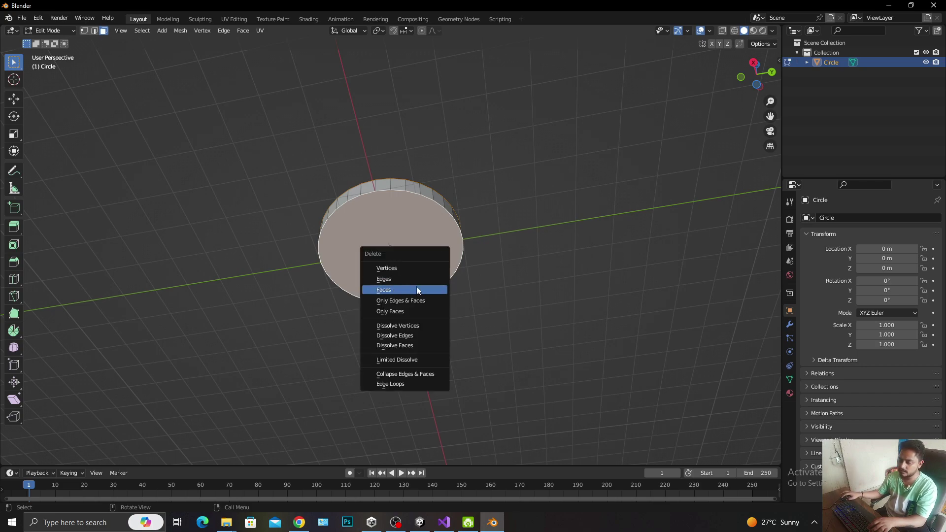
click(401, 289)
mouse_move(414, 209)
middle_down()
mouse_move(278, 298)
mouse_move(197, 294)
mouse_move(392, 298)
mouse_move(346, 332)
mouse_move(322, 323)
mouse_move(409, 328)
middle_up()
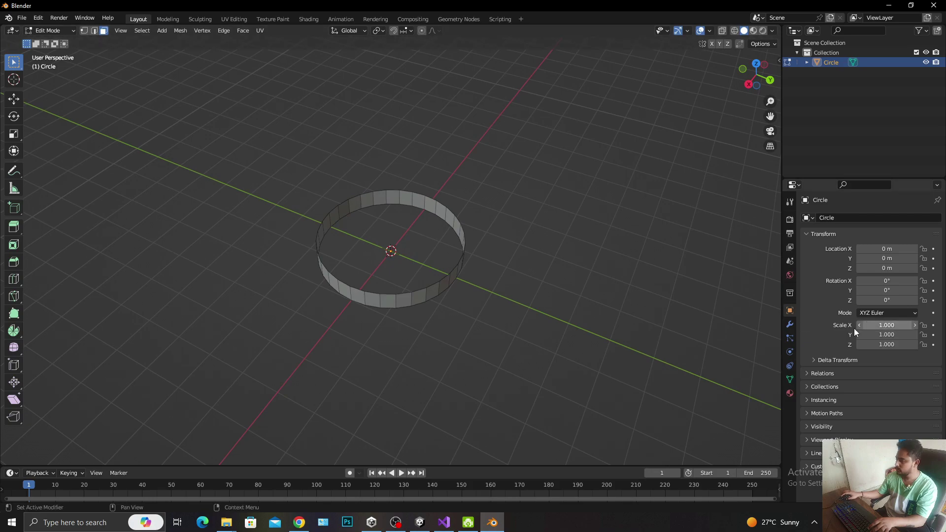
Add a Solidify modifier to the ring with 0.3 m wall thickness
click(790, 324)
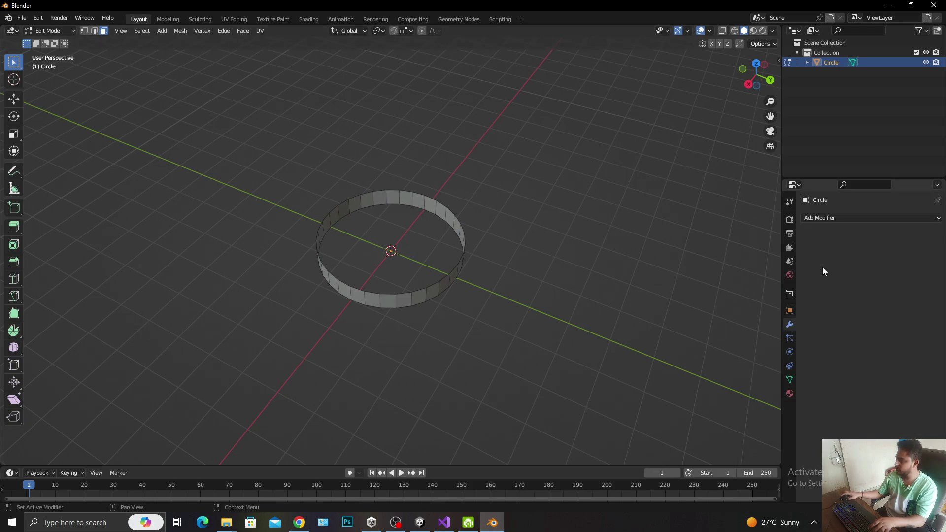
click(833, 219)
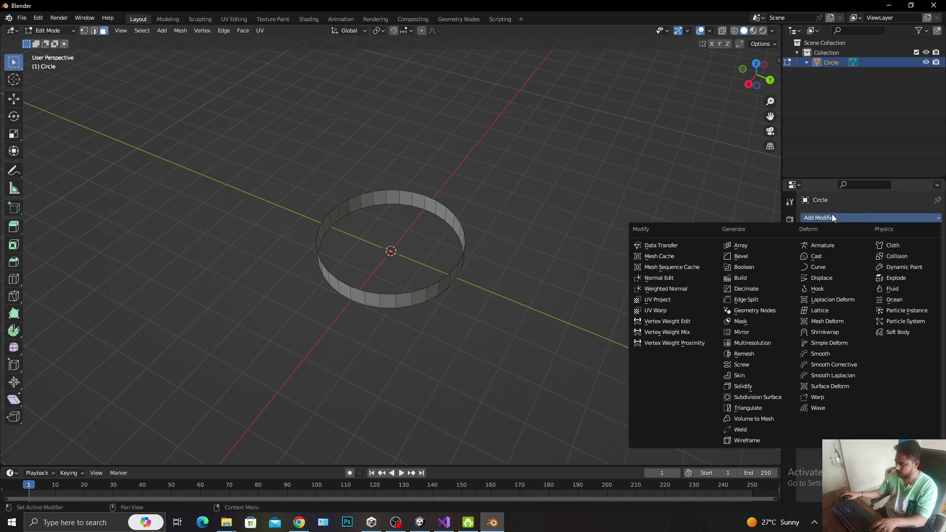
click(746, 388)
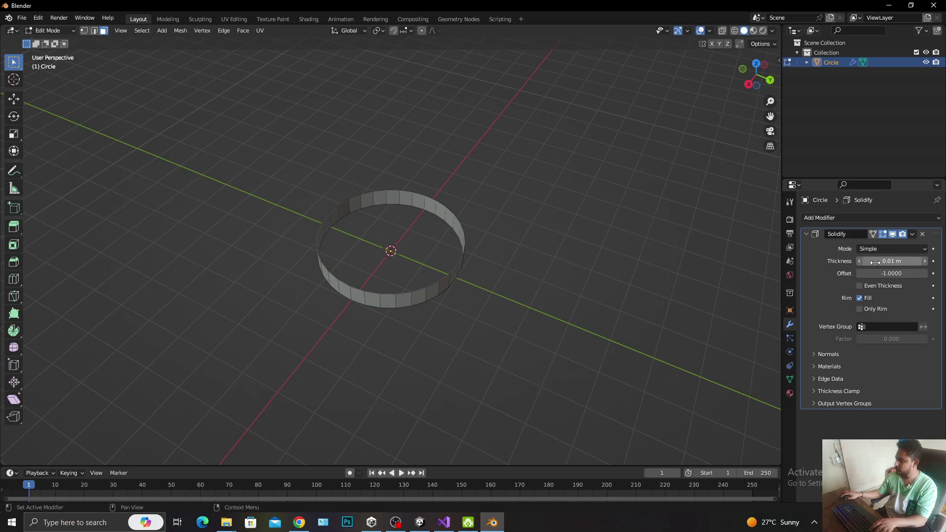
drag(876, 260, 922, 261)
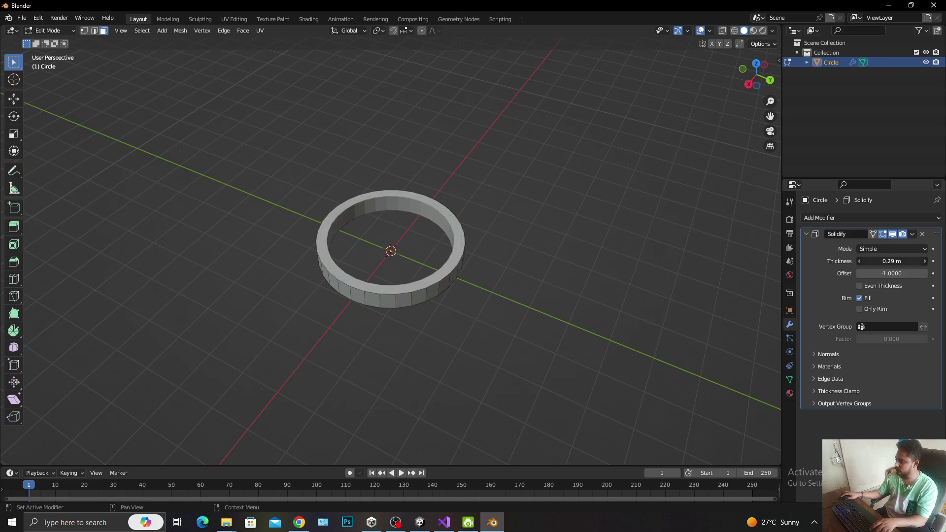
click(889, 261)
text(0.3)
key(Return)
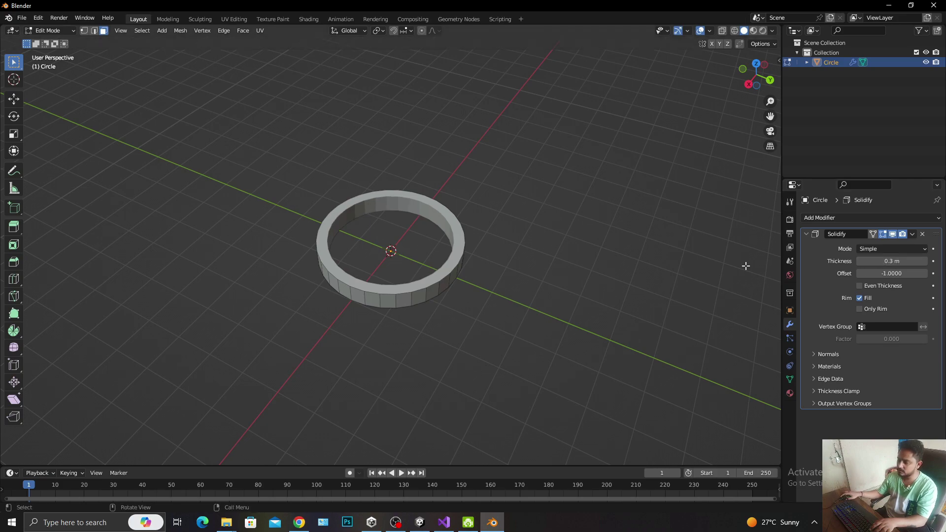
Return to Object Mode and apply the Solidify modifier into the mesh
middle_drag(638, 255, 592, 258)
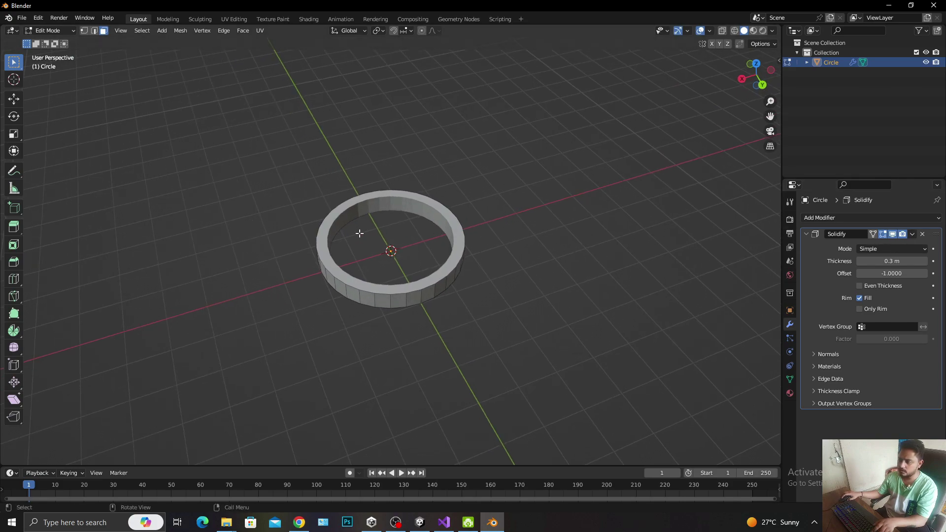
key(Tab)
middle_drag(361, 248, 348, 238)
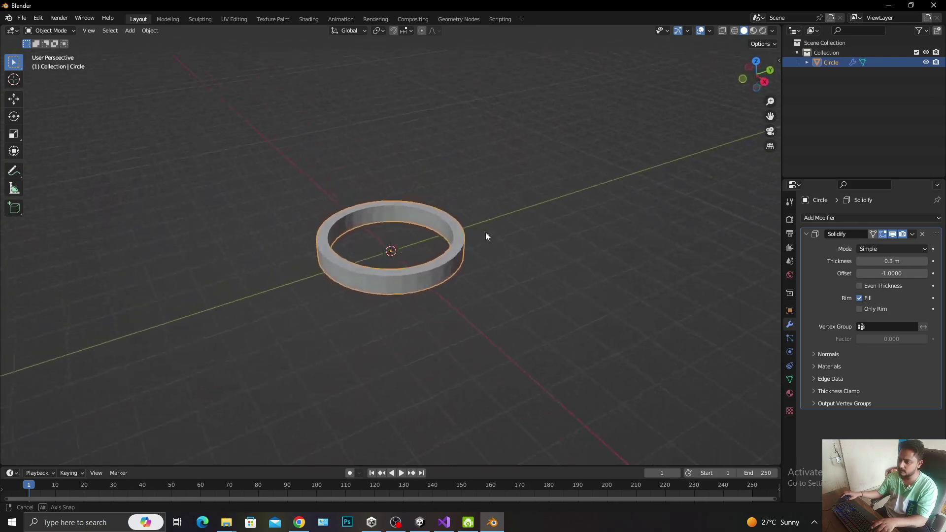
middle_drag(347, 238, 457, 245)
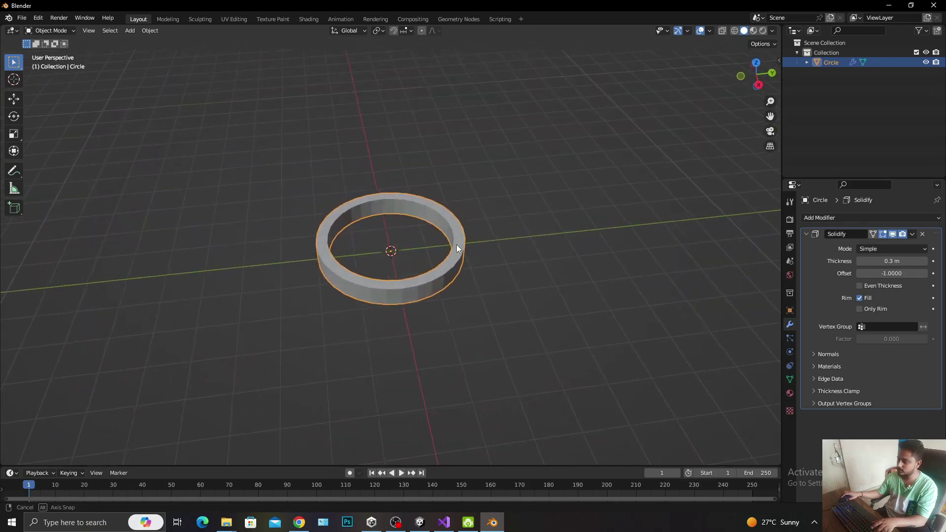
click(913, 234)
click(885, 244)
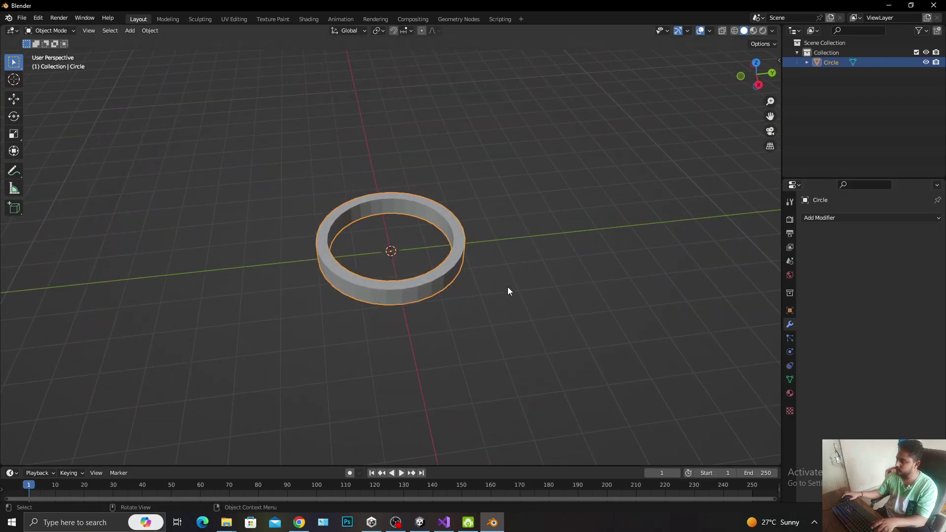
Inspect the thickened ring from several angles, including the front numpad view
middle_drag(507, 287, 397, 269)
key(Tab)
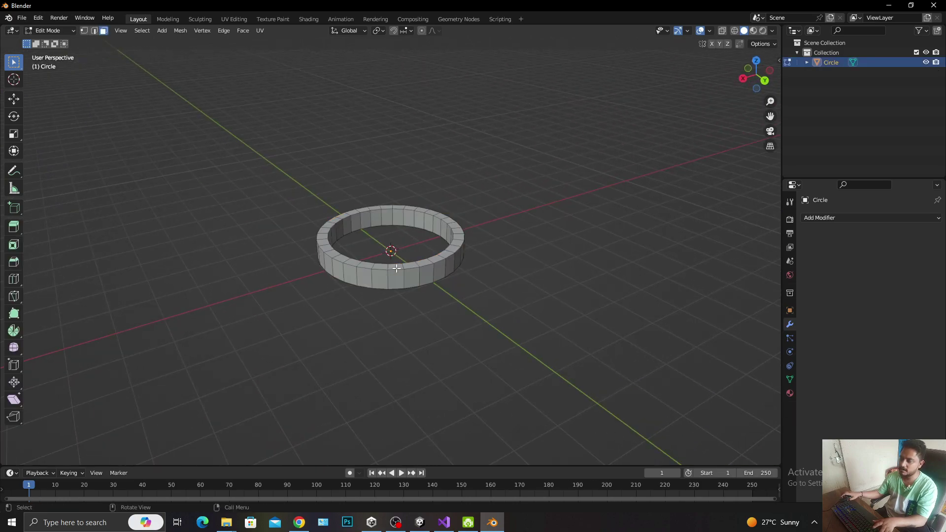
key(Tab)
key(Tab)
key(Tab)
middle_drag(397, 270, 472, 290)
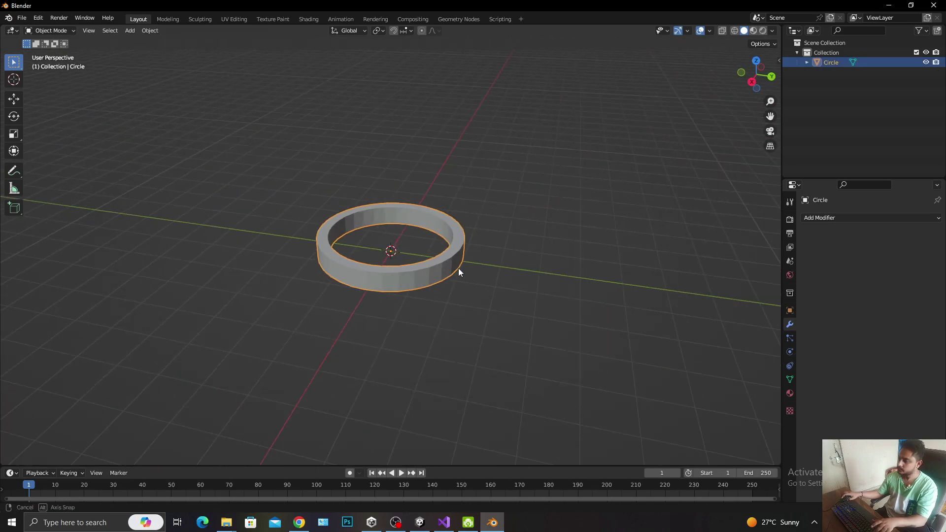
key(KP_1)
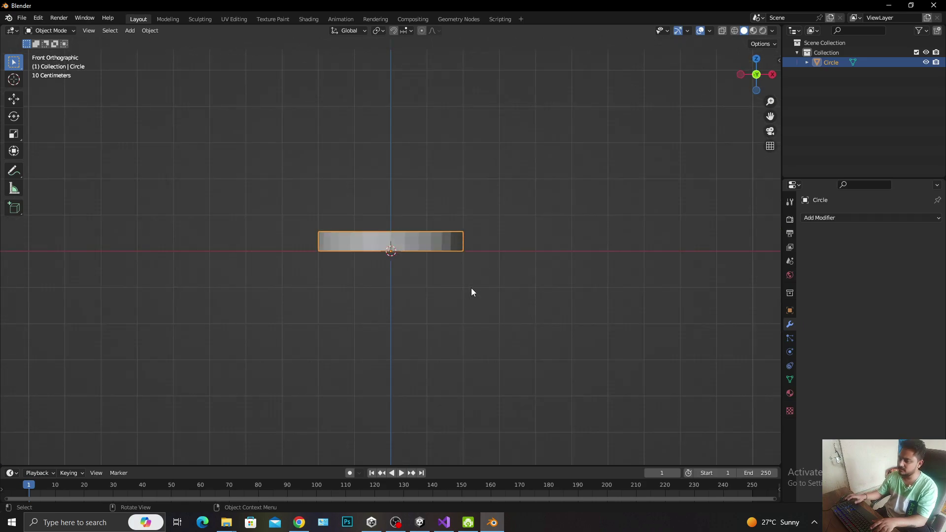
mouse_move(454, 287)
middle_down()
mouse_move(456, 353)
mouse_move(438, 338)
middle_up()
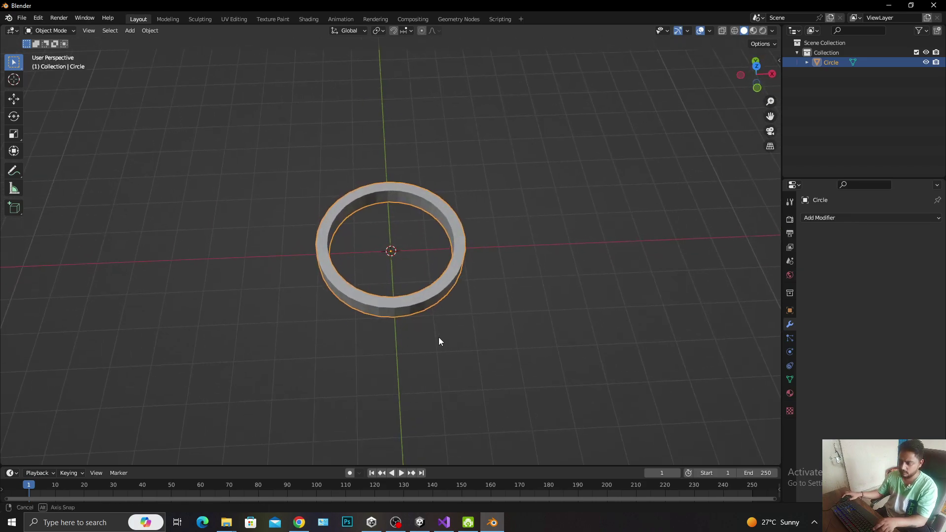
Add a cube and scale it to 2.042 on Y and 1.426 on X
key(shift+a)
mouse_move(439, 311)
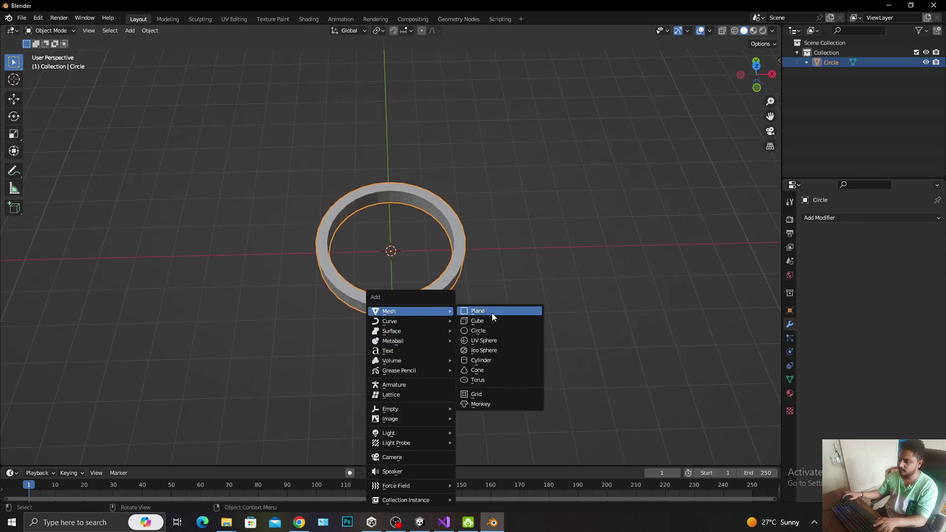
click(494, 320)
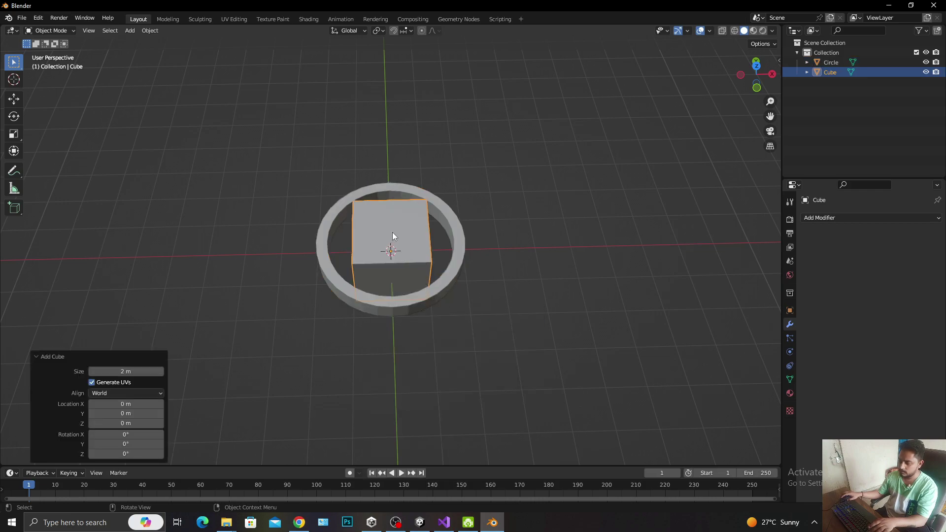
key(s)
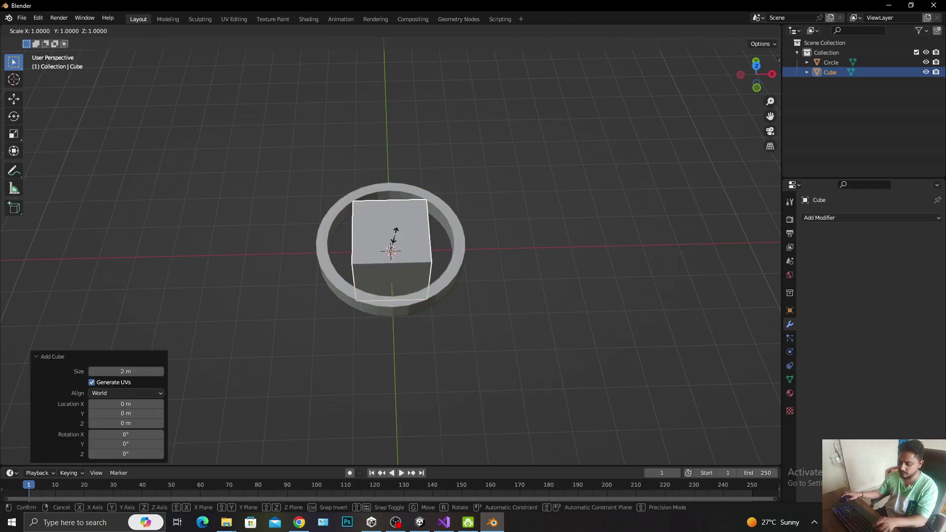
key(y)
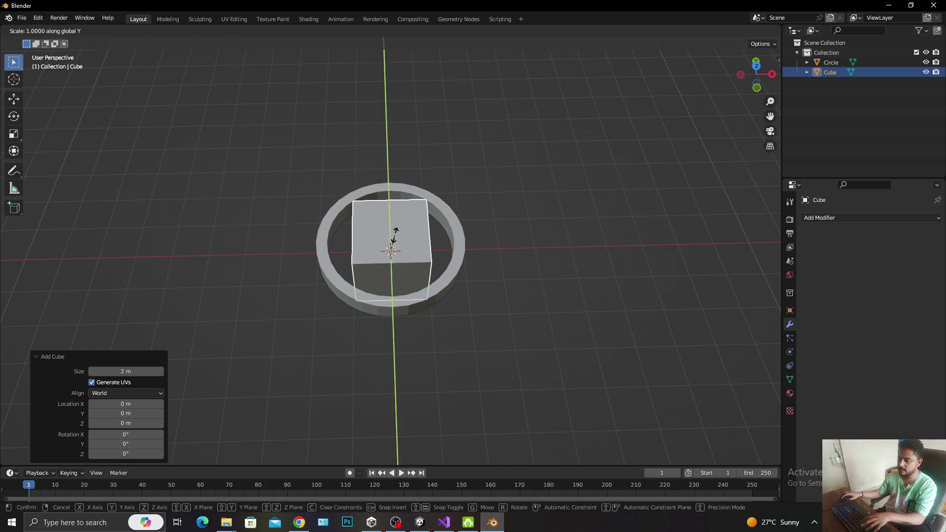
click(402, 217)
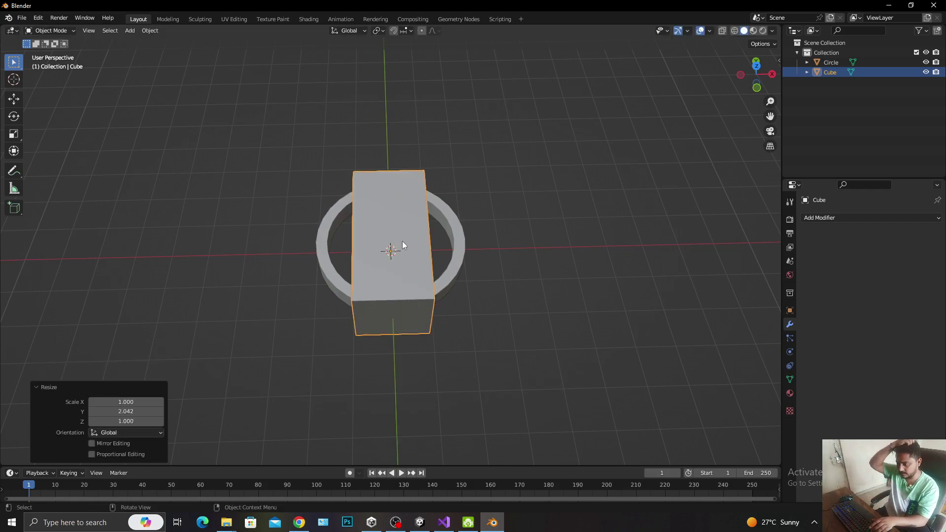
key(s)
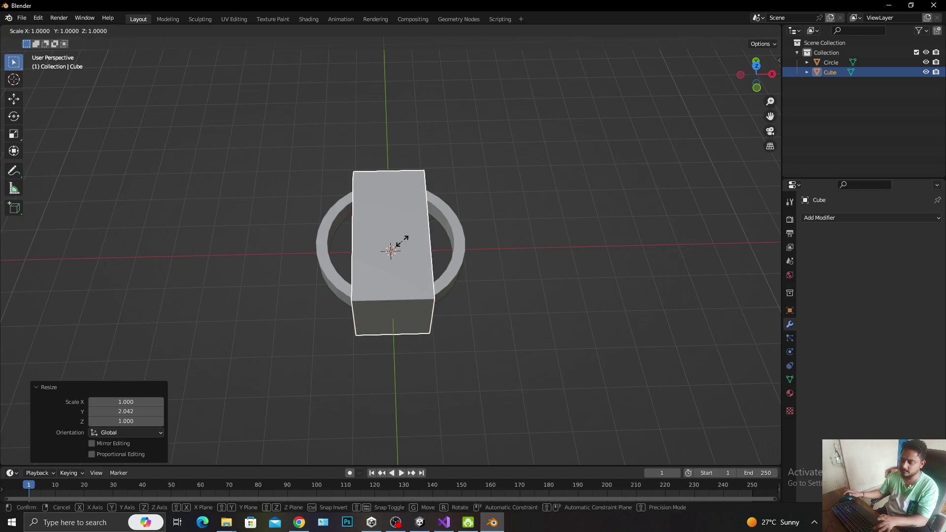
key(x)
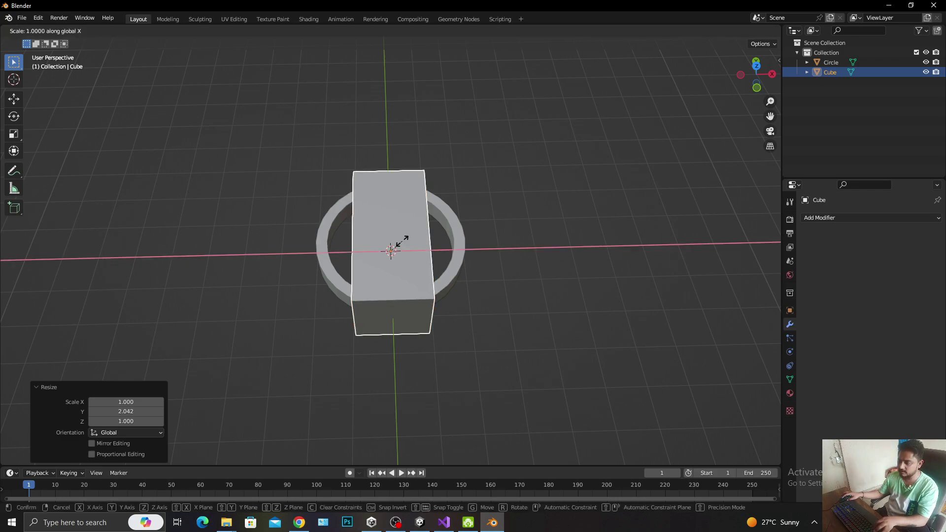
click(411, 242)
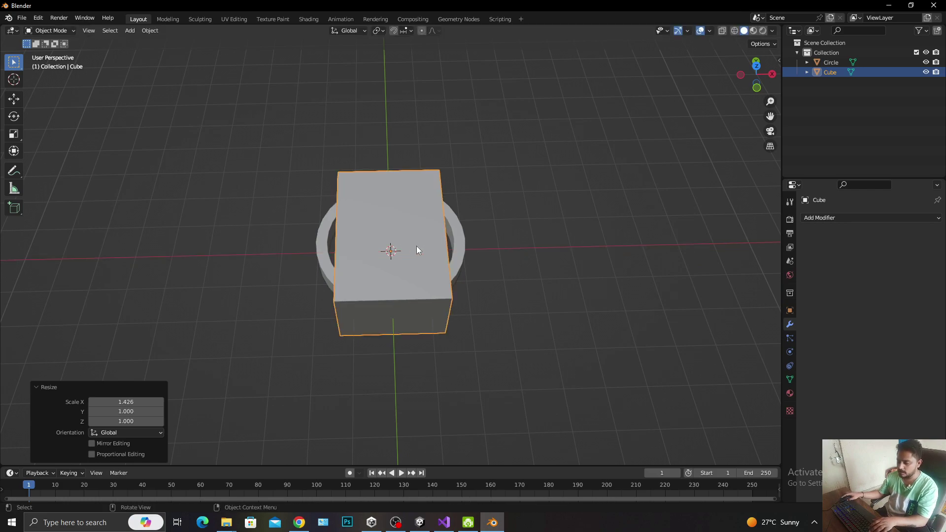
Move the cube −2.3979 m along Y over the ring's lower half, then select the ring
mouse_move(416, 247)
middle_down()
mouse_move(422, 317)
mouse_move(400, 267)
middle_up()
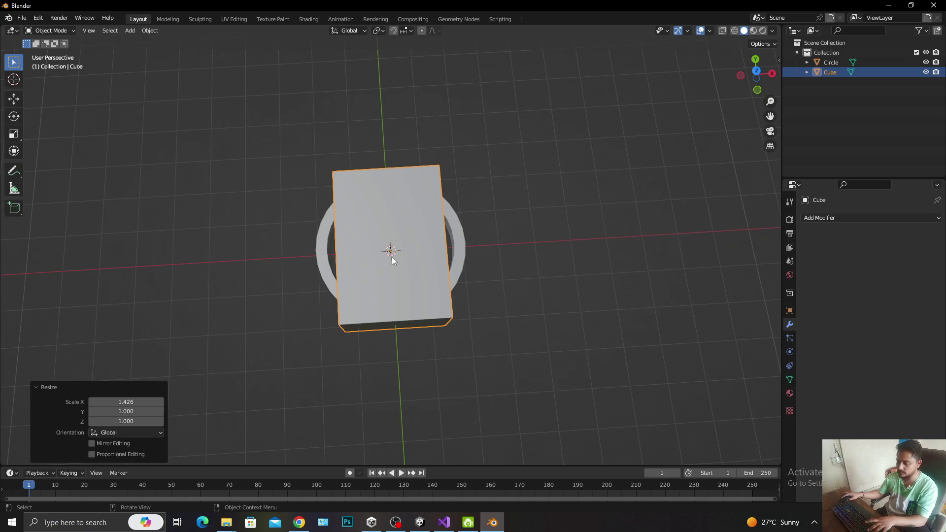
key(g)
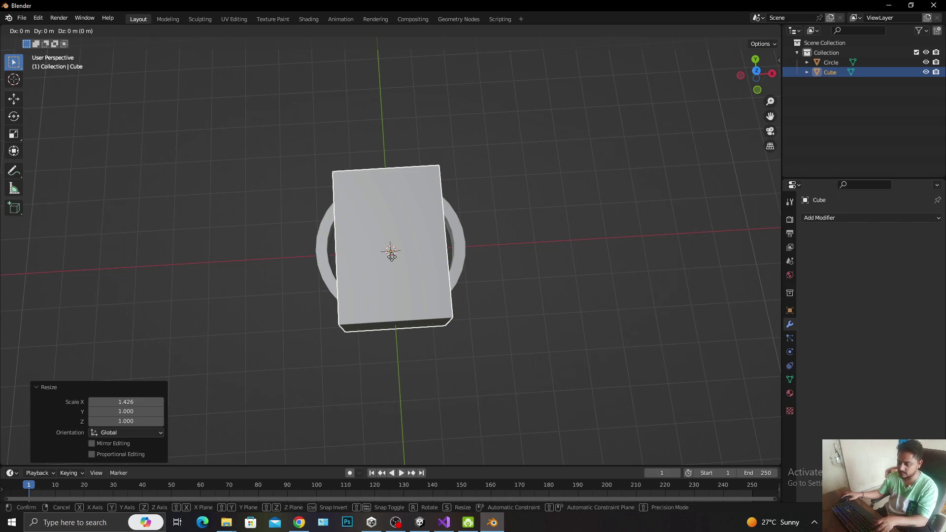
key(y)
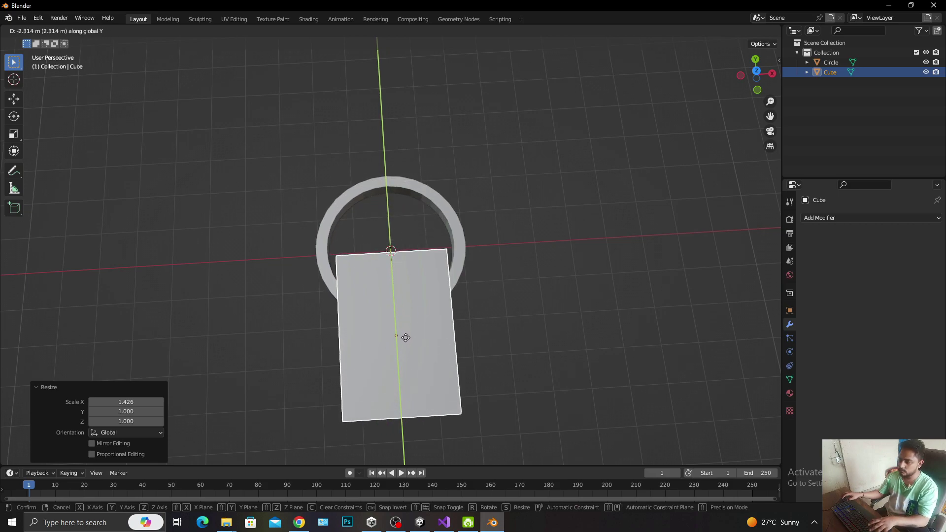
click(412, 329)
mouse_move(412, 329)
middle_down()
mouse_move(436, 331)
mouse_move(420, 315)
mouse_move(348, 309)
middle_up()
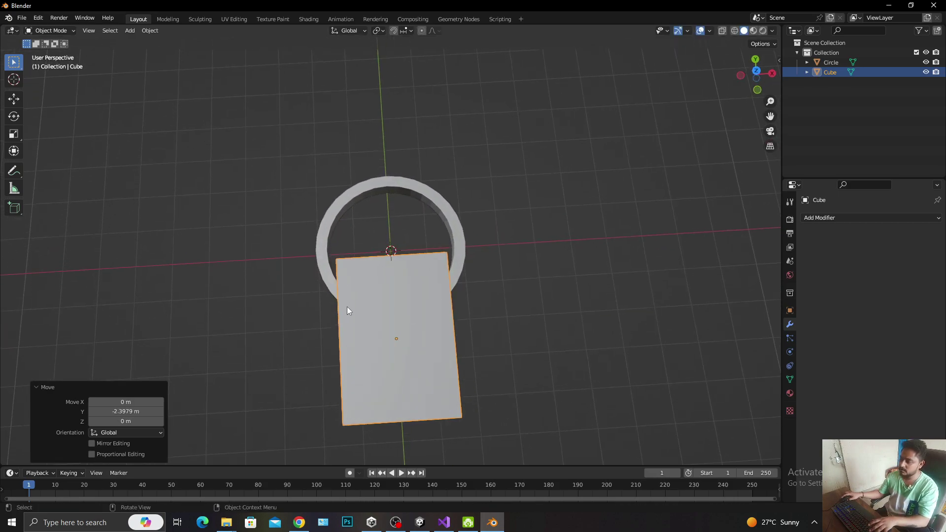
click(325, 234)
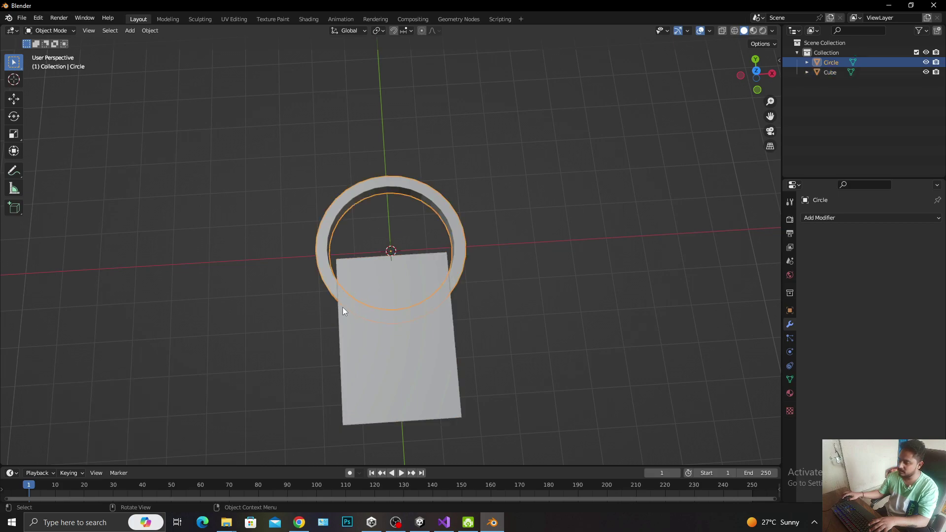
mouse_move(344, 310)
middle_down()
mouse_move(402, 291)
mouse_move(350, 294)
mouse_move(395, 308)
middle_up()
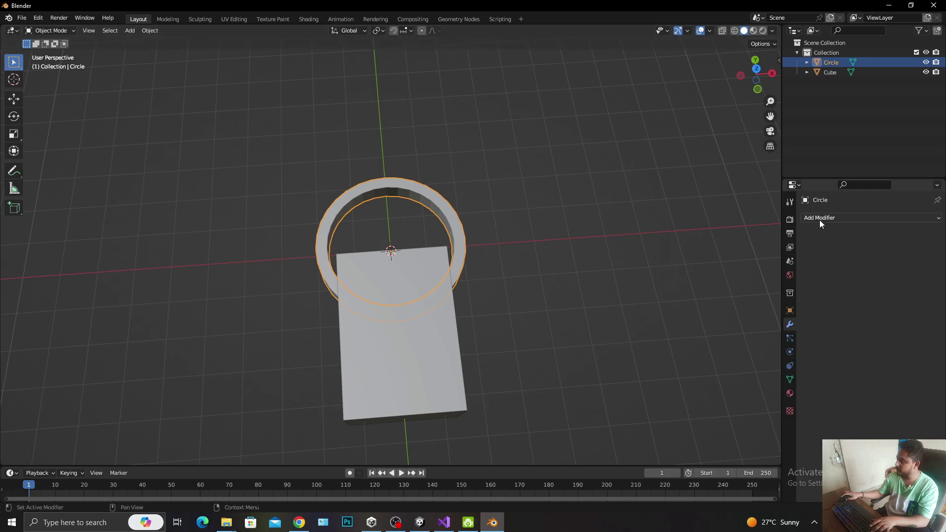
Give the ring a Boolean Difference modifier using the Cube as cutter, removing a mistaken Build modifier
click(838, 217)
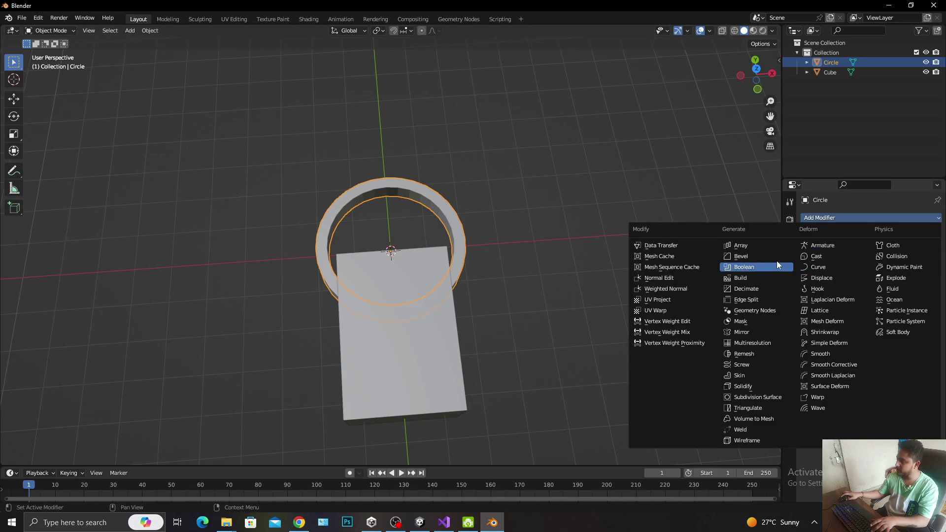
click(754, 276)
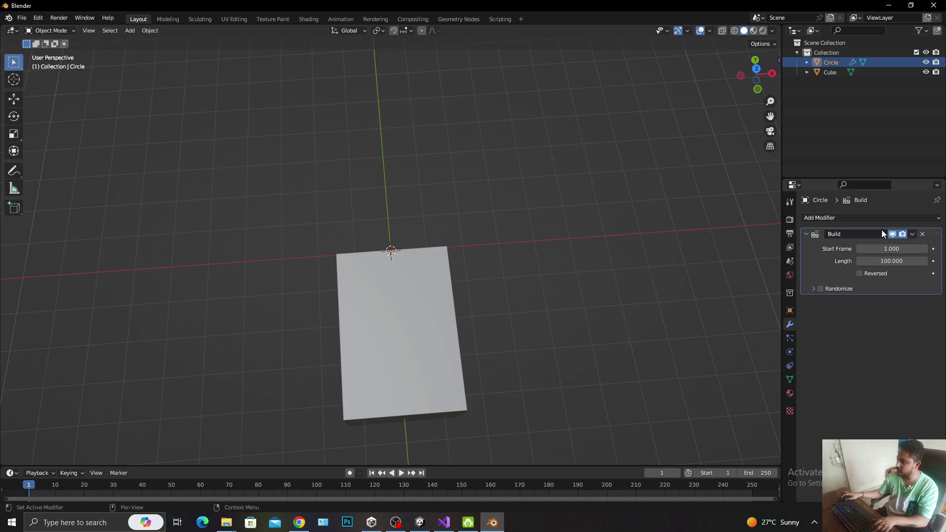
click(923, 234)
click(904, 218)
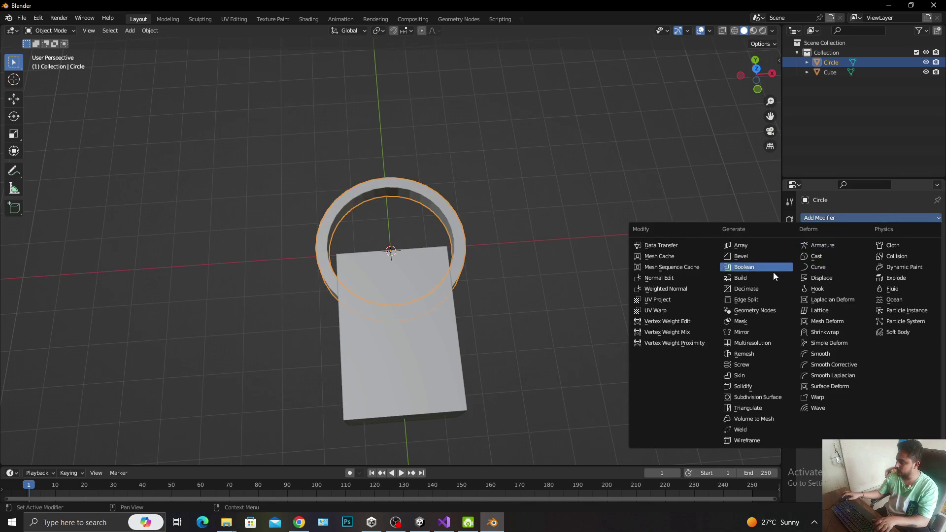
click(758, 268)
click(882, 274)
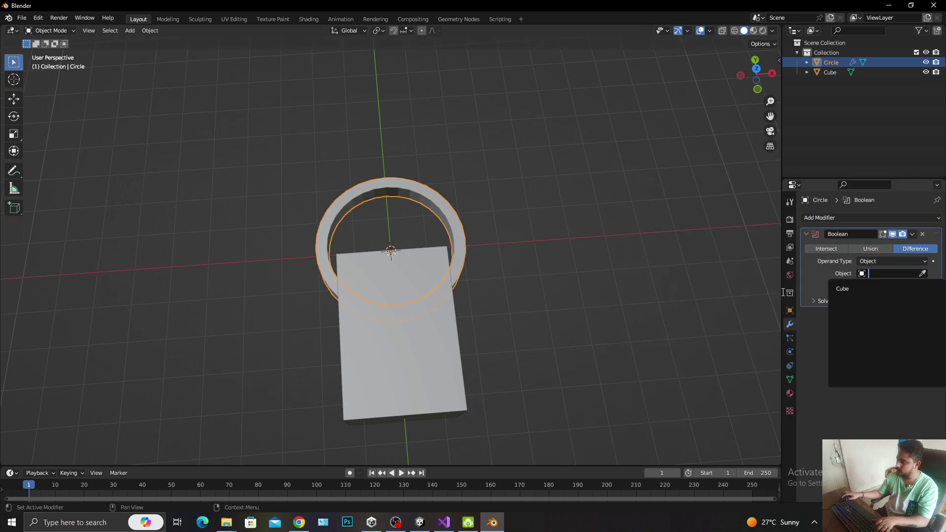
click(921, 282)
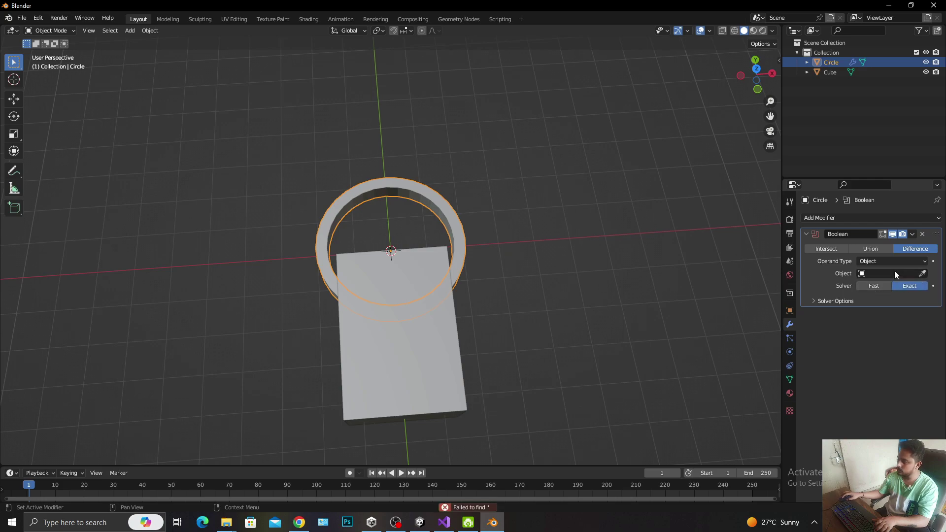
click(919, 273)
click(471, 319)
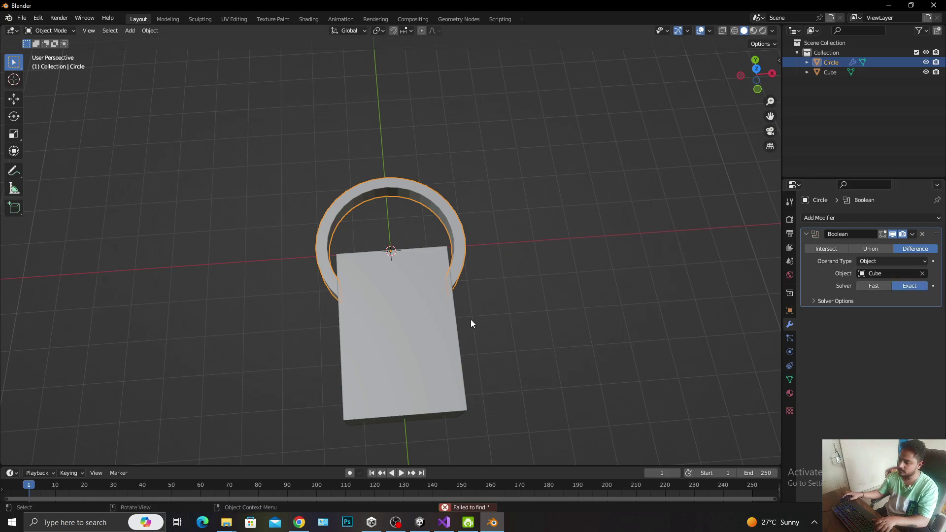
Hide the cube to preview the Boolean cut in the ring
click(926, 73)
mouse_move(581, 167)
middle_down()
mouse_move(532, 204)
mouse_move(495, 186)
mouse_move(457, 194)
mouse_move(553, 185)
middle_up()
middle_drag(537, 192, 522, 192)
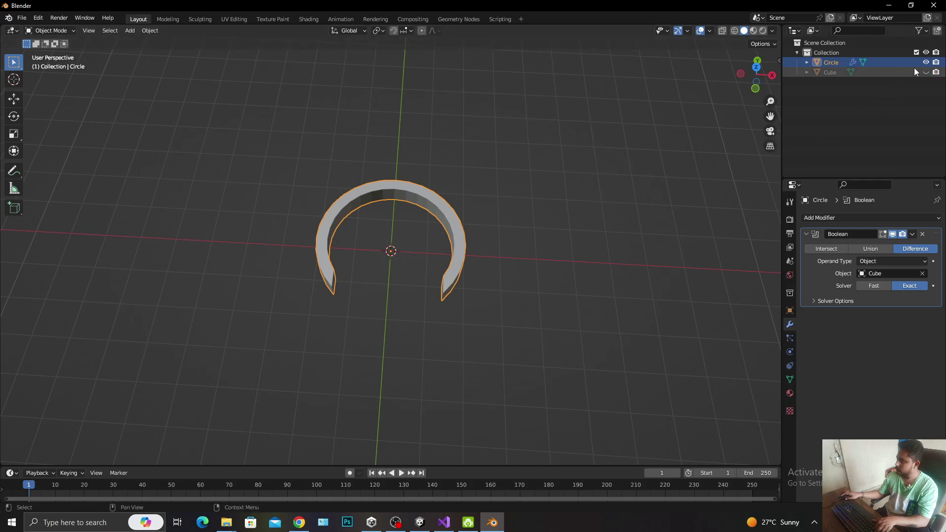
Narrow the cube to 0.789 on X and recheck the cut with the cube hidden
click(926, 72)
click(383, 318)
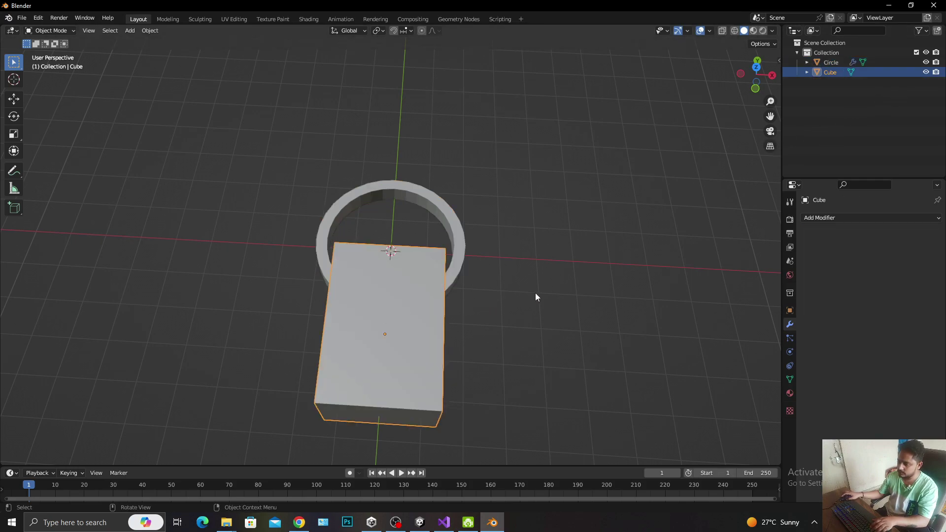
key(s)
key(x)
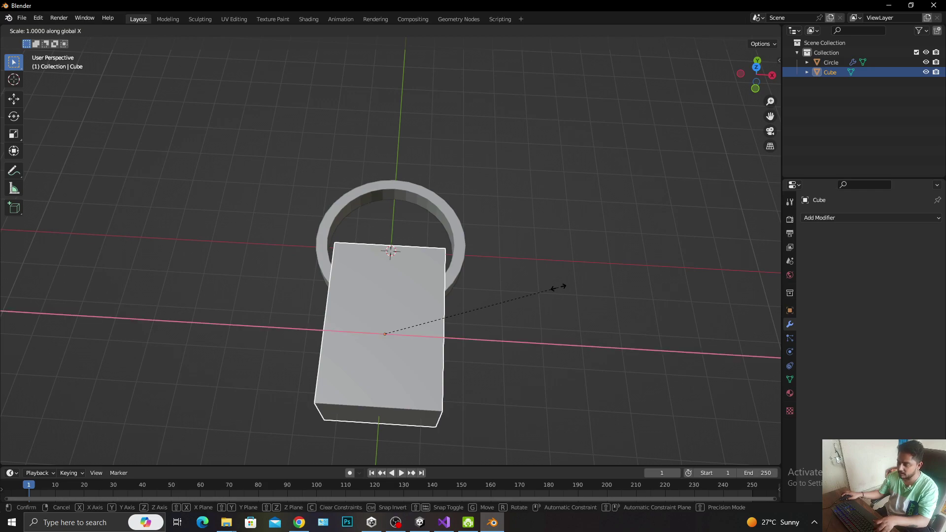
click(518, 285)
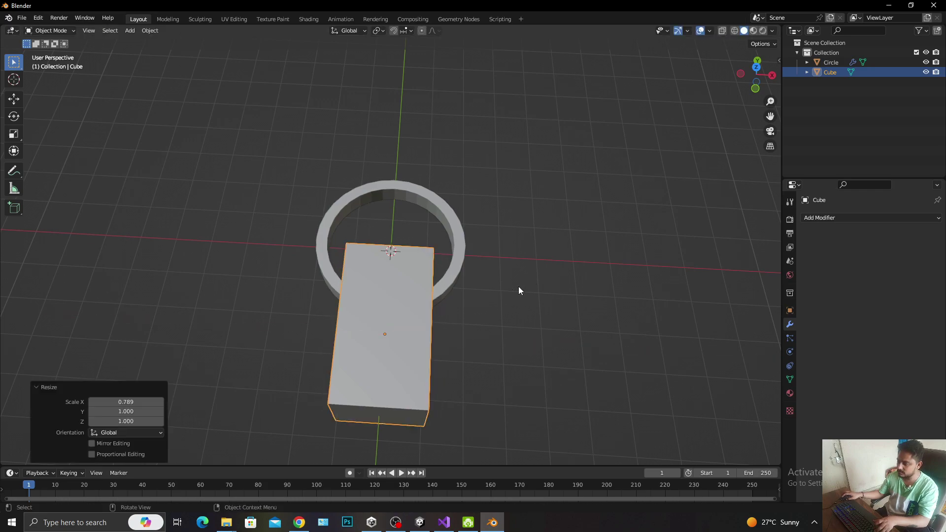
click(926, 72)
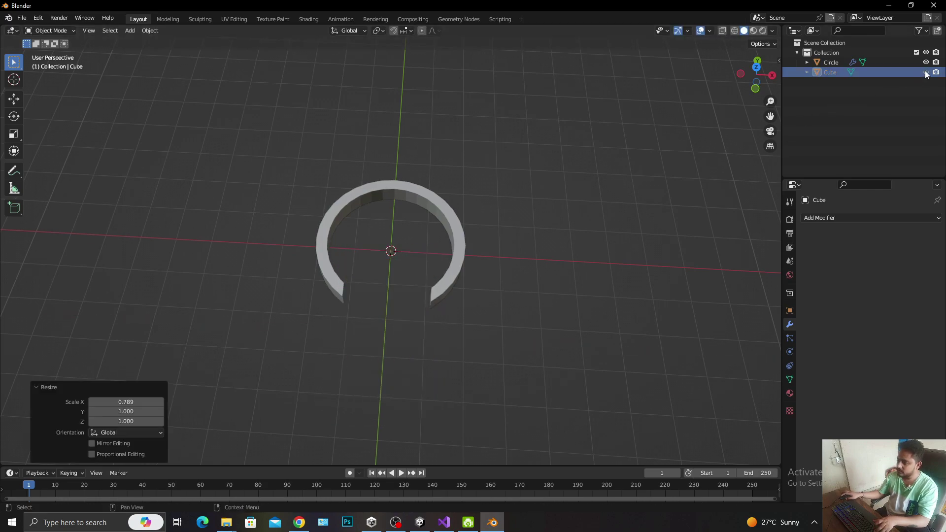
mouse_move(469, 199)
middle_down()
mouse_move(416, 192)
mouse_move(487, 192)
middle_up()
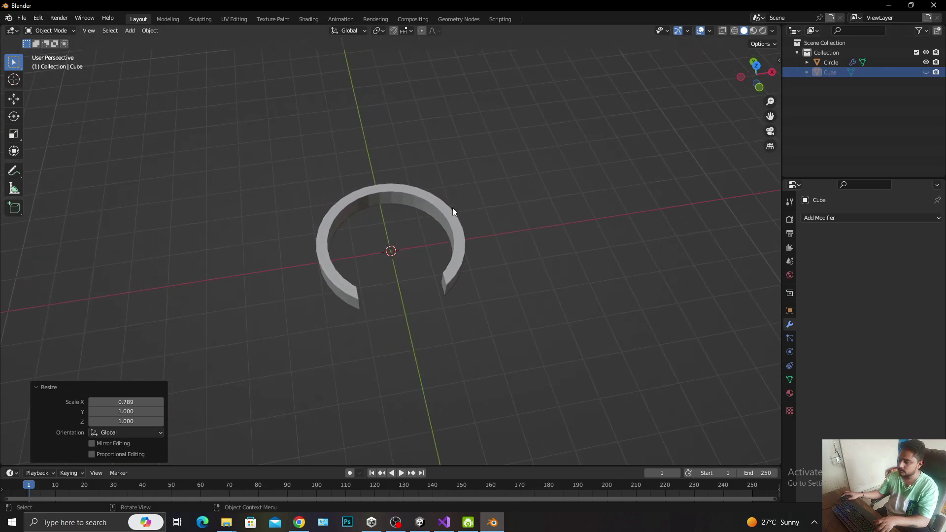
Apply the Boolean cut to the ring and delete the cube
click(926, 73)
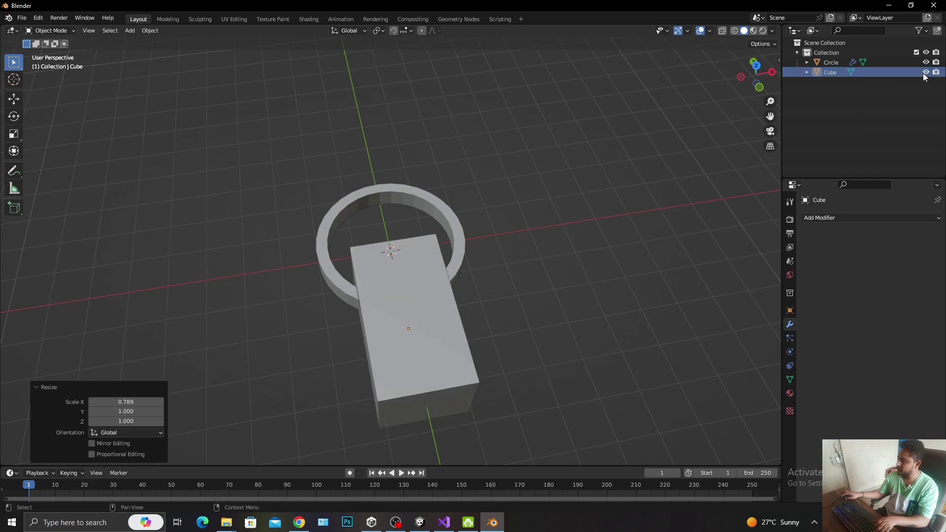
click(454, 238)
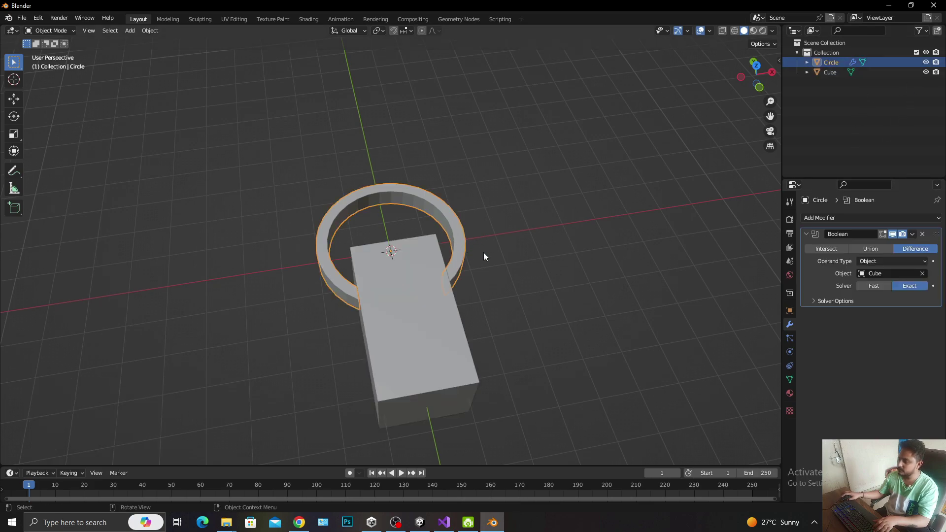
click(913, 235)
click(895, 245)
click(421, 318)
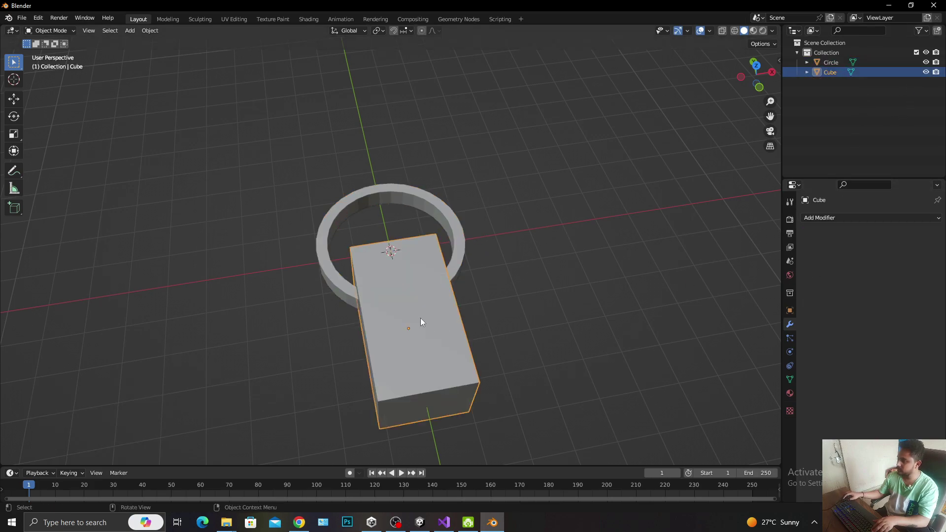
key(Delete)
mouse_move(422, 285)
middle_down()
mouse_move(415, 270)
mouse_move(332, 258)
middle_up()
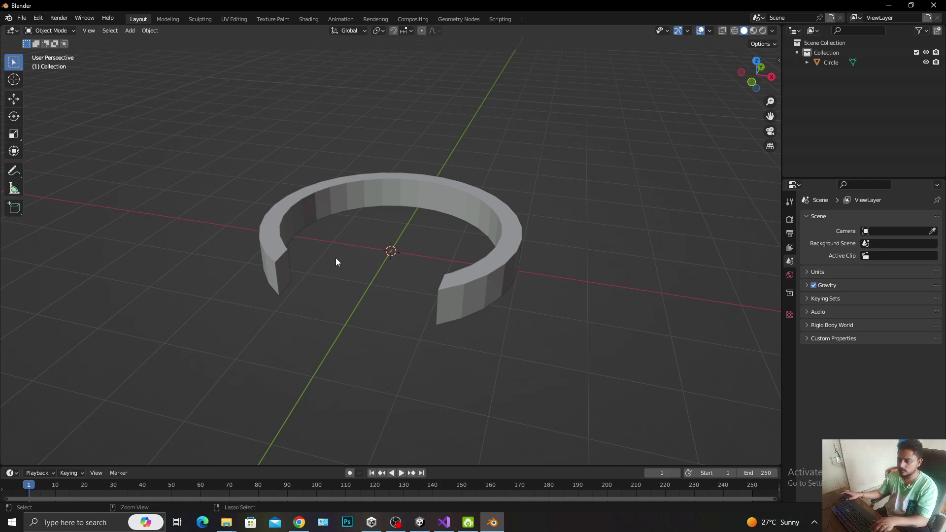
mouse_move(256, 223)
middle_down()
mouse_move(345, 227)
mouse_move(283, 226)
middle_up()
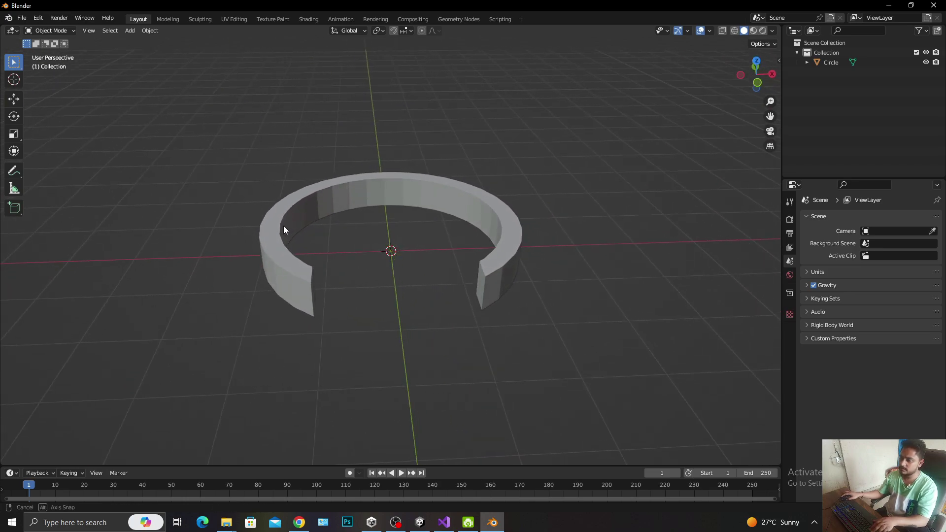
Save the scene as obs_circle.blend in the Obstacles folder
key(ctrl+s)
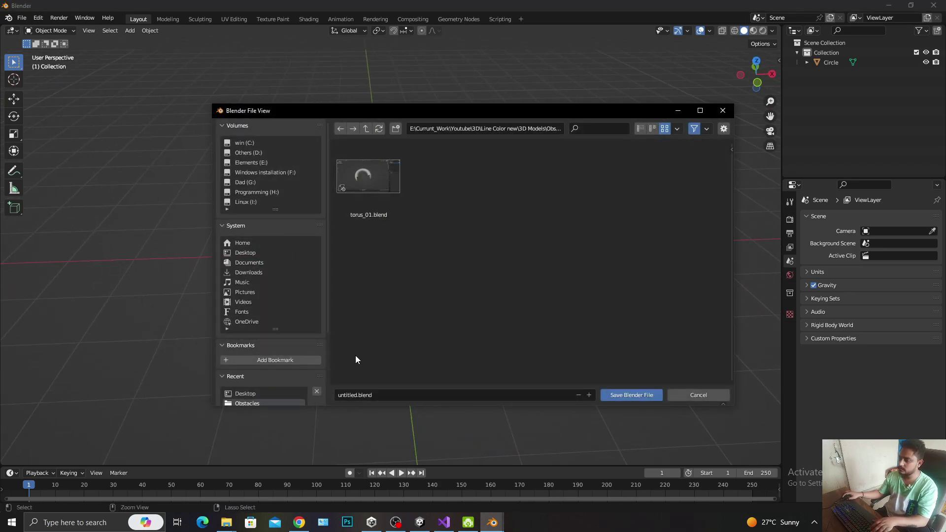
click(365, 396)
drag(357, 394, 299, 393)
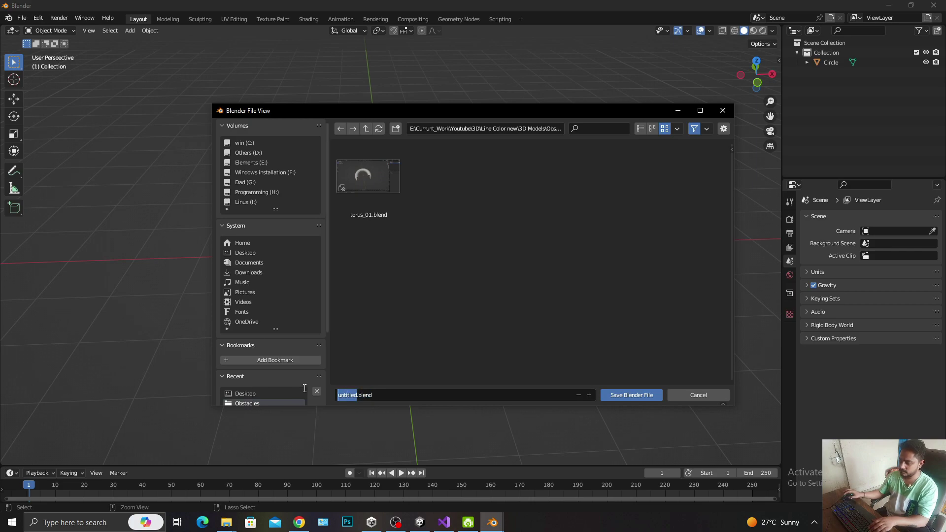
text(c)
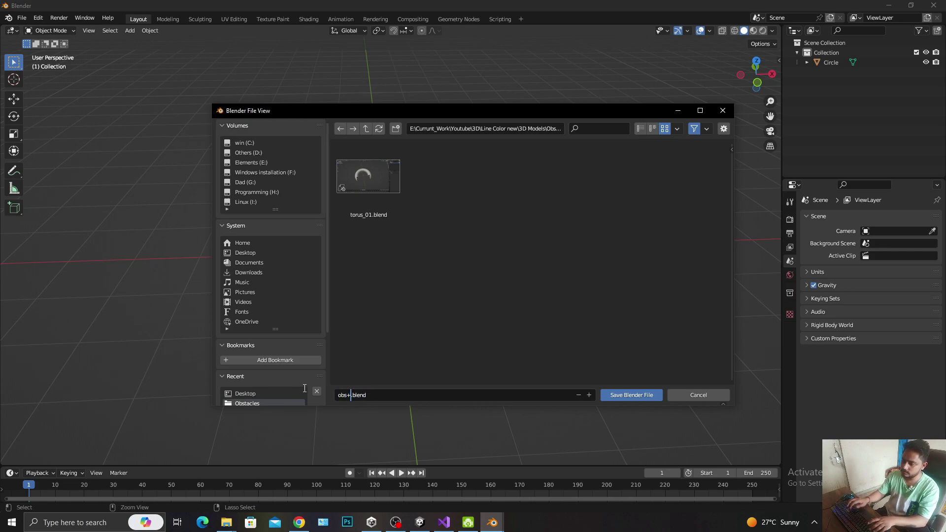
text(_)
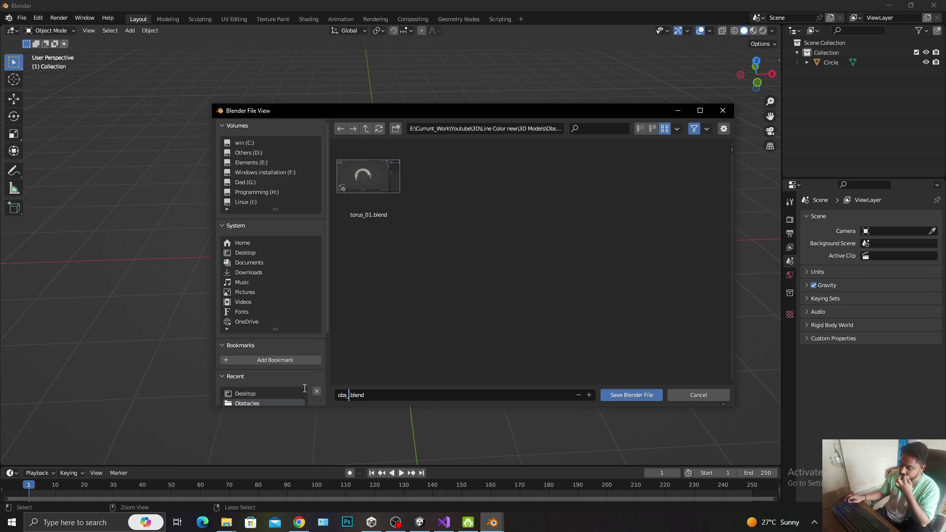
text(circle)
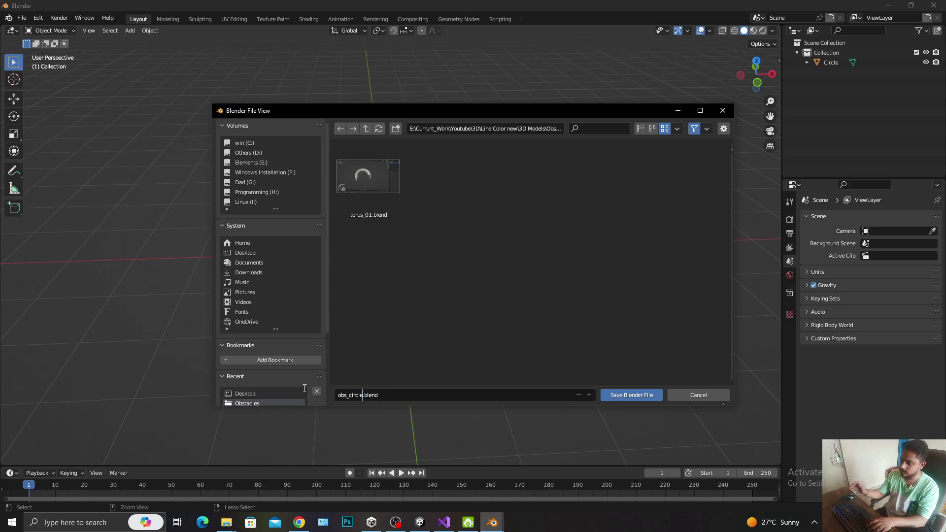
click(630, 397)
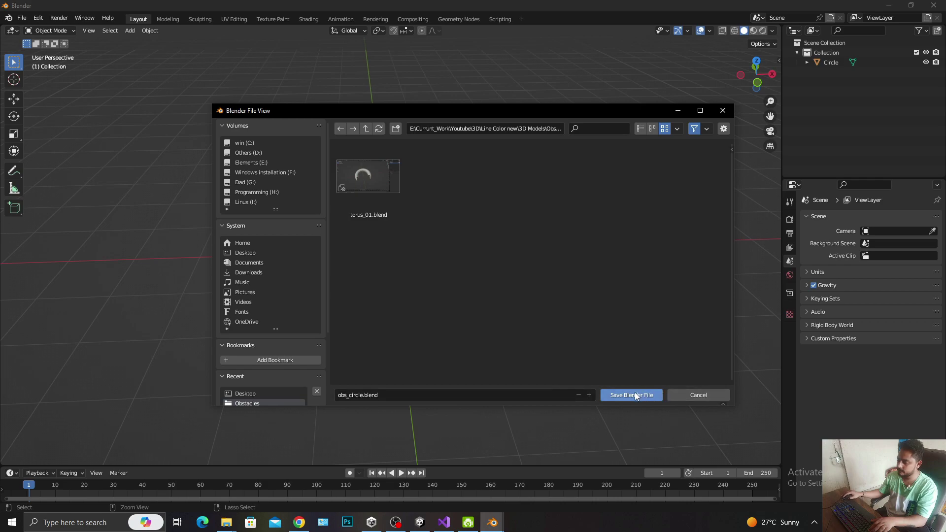
click(635, 394)
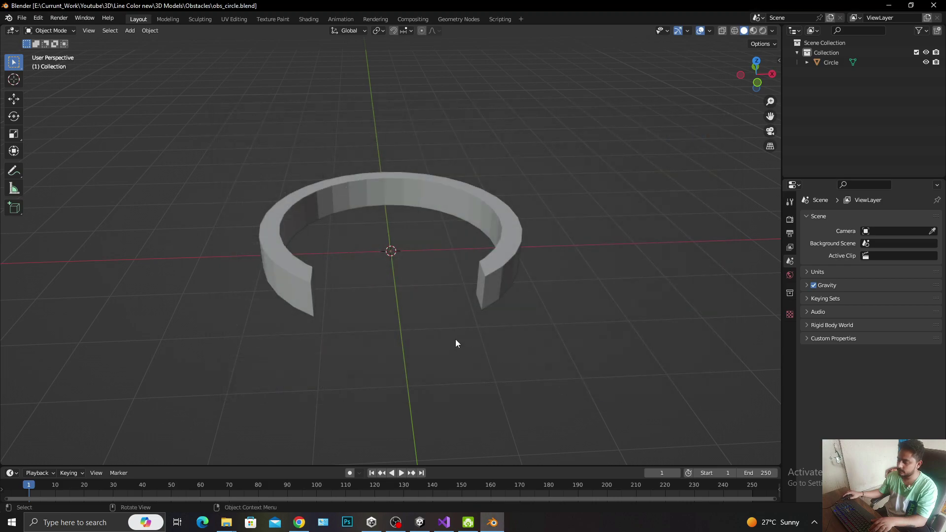
Export the ring as obs_circle.fbx
click(22, 19)
mouse_move(53, 160)
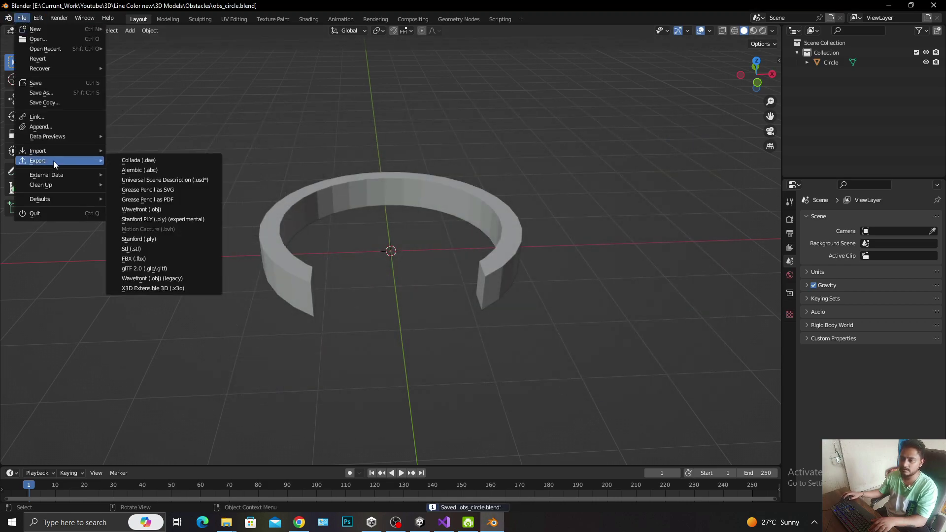
click(155, 259)
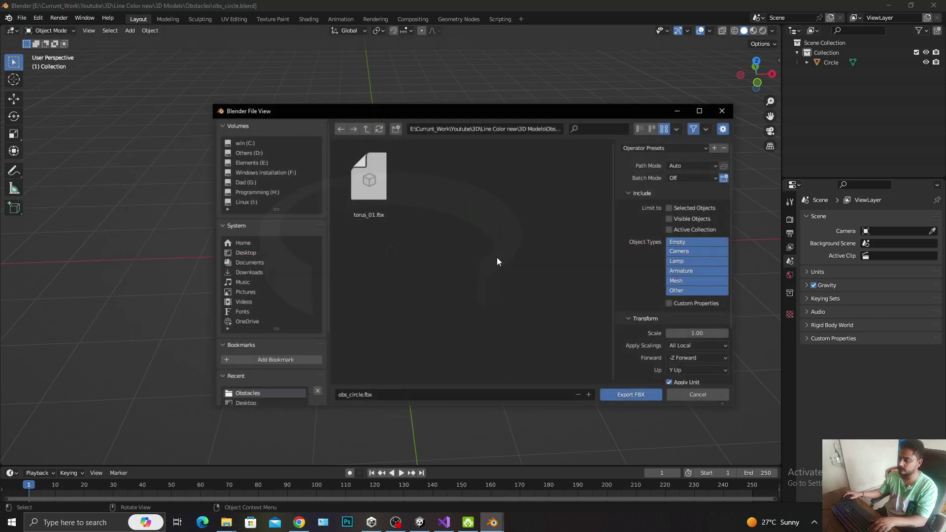
click(634, 394)
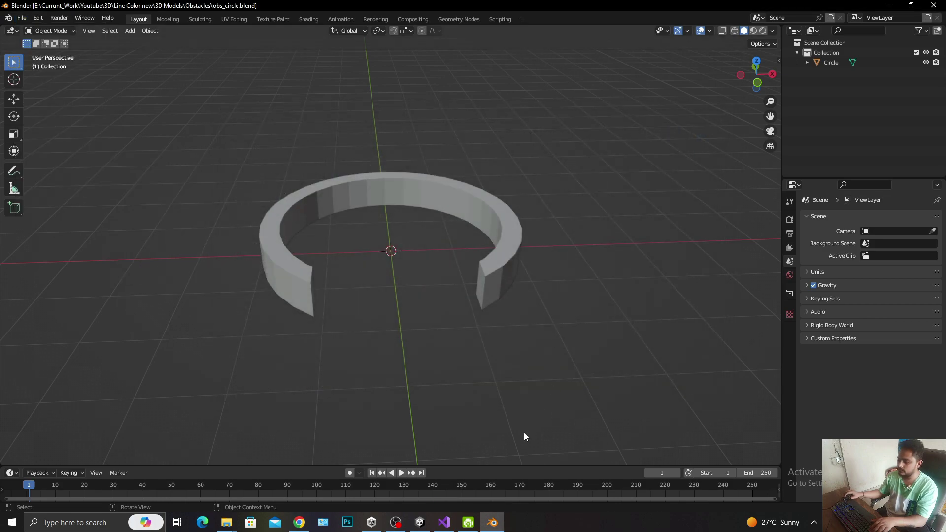
In Unity, browse the project's assets to the Obstacles folder
click(420, 522)
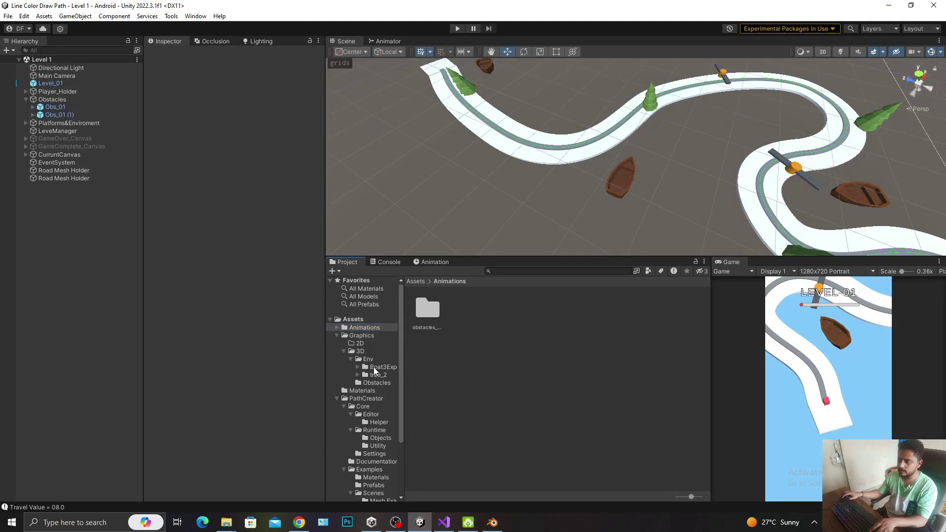
click(380, 367)
click(378, 375)
click(376, 383)
key(alt+Tab)
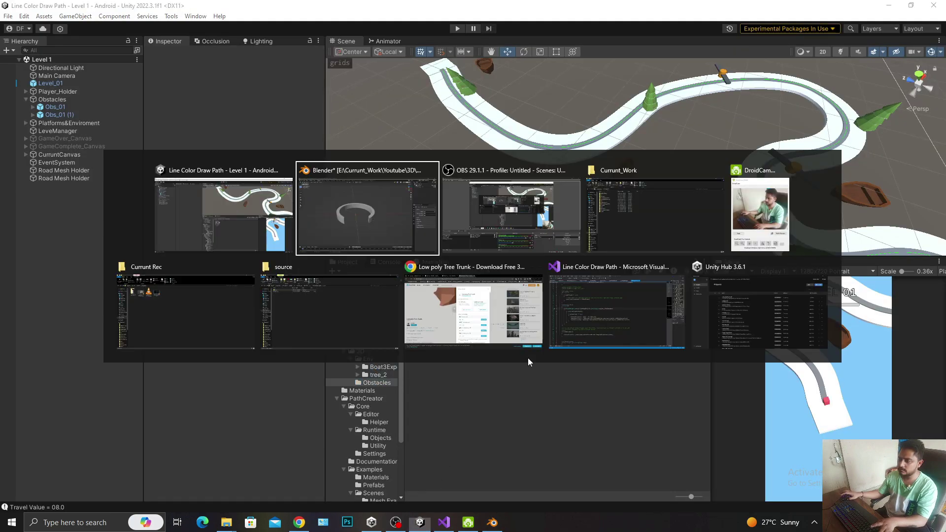
key(alt+shift+Tab)
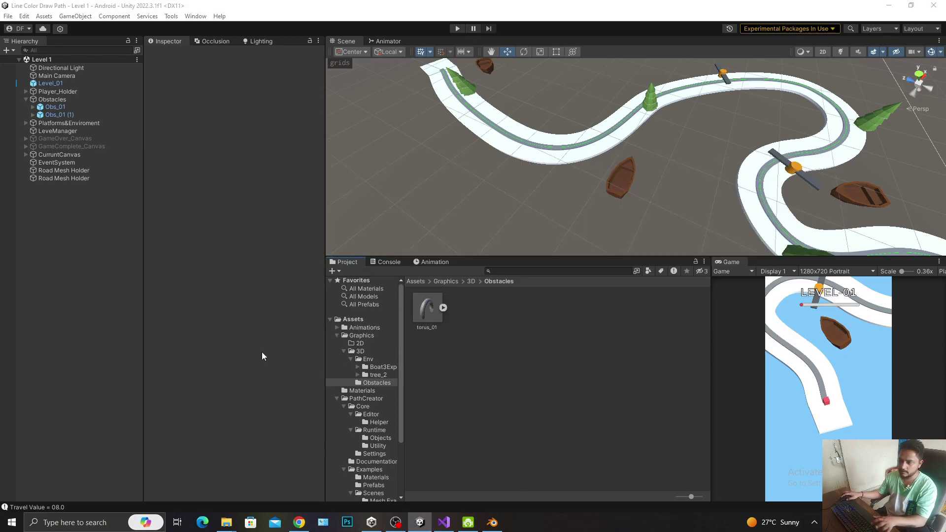
In File Explorer, locate obs_circle.fbx beside obs_circle.blend in the Obstacles folder
key(super+e)
right_click(131, 197)
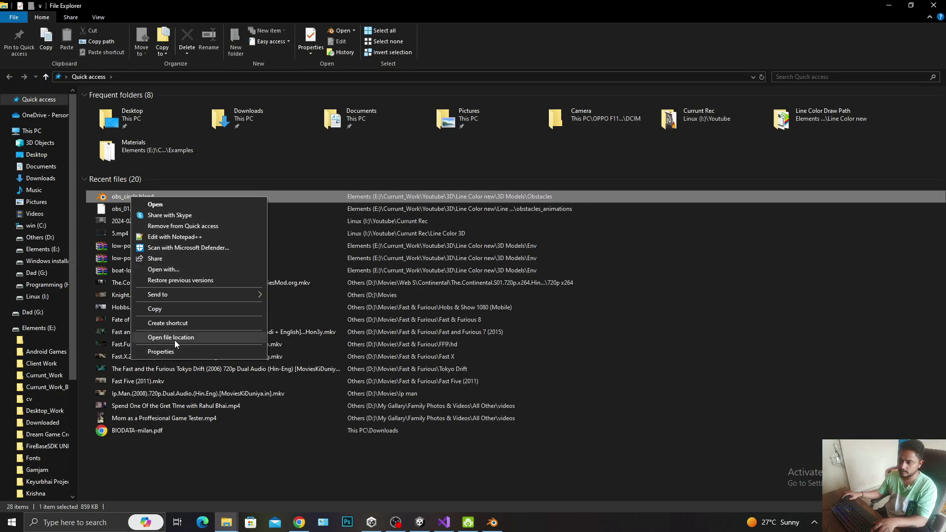
click(174, 339)
click(143, 118)
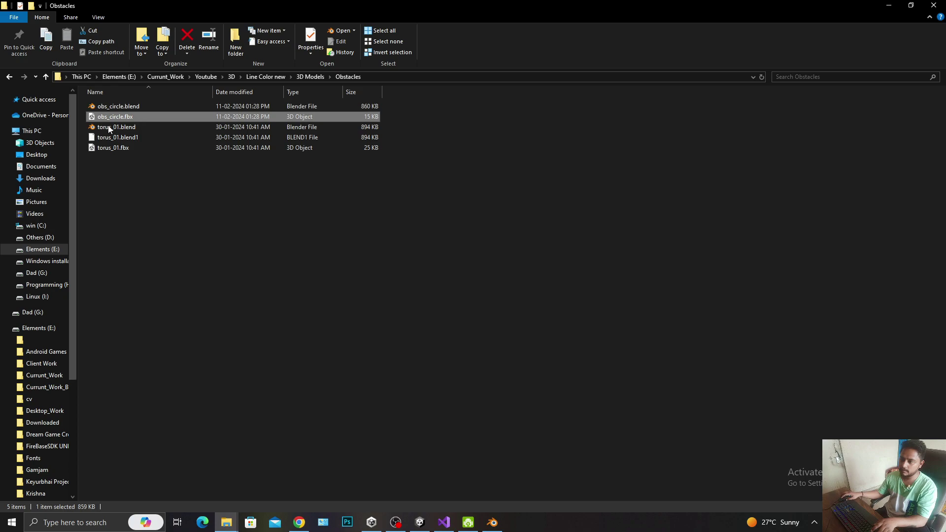
key(alt+Tab)
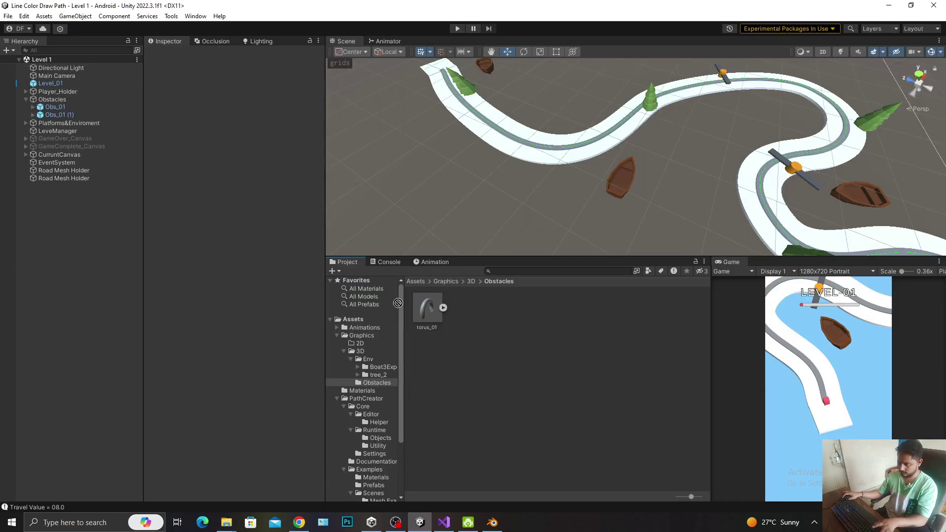
Import obs_circle.fbx into Obstacles without lights or cameras, then place it in the Level 1 scene
mouse_move(398, 302)
mouse_down()
mouse_move(486, 328)
mouse_move(523, 317)
mouse_up()
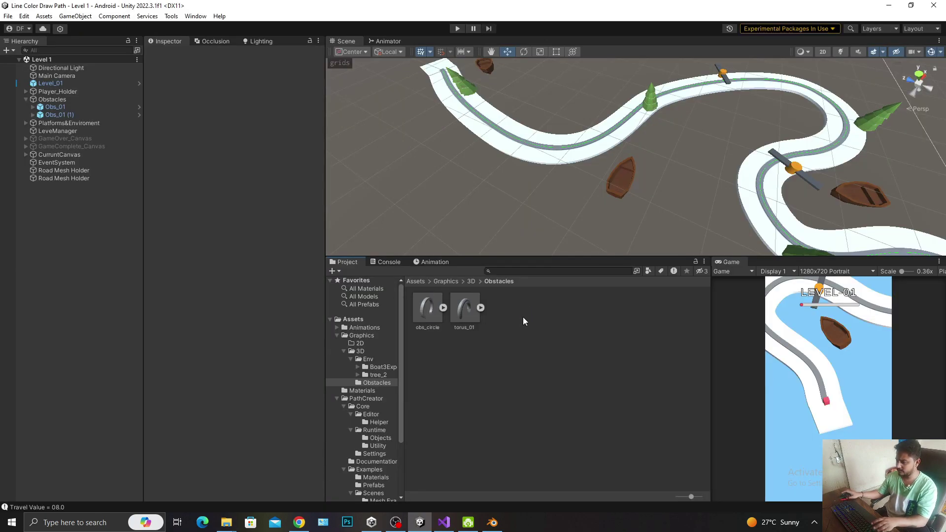
click(439, 314)
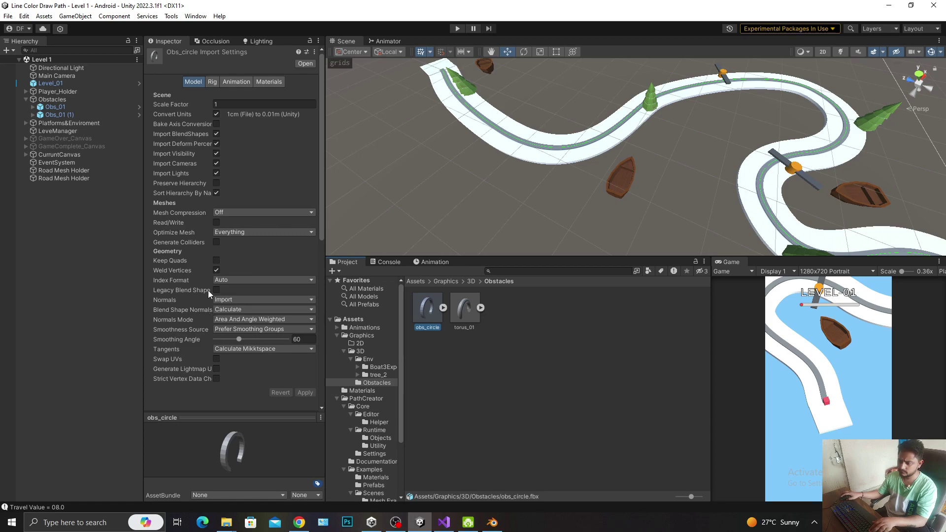
click(216, 174)
click(217, 164)
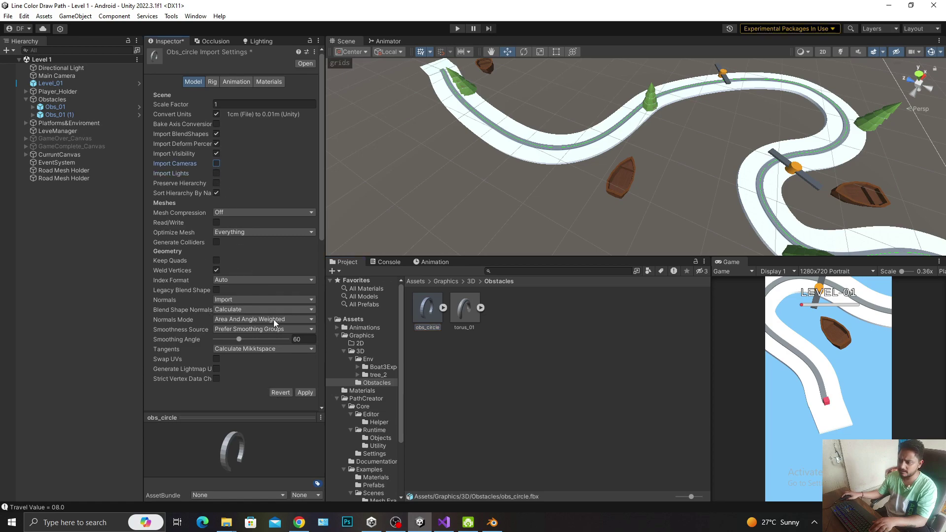
click(304, 393)
click(559, 371)
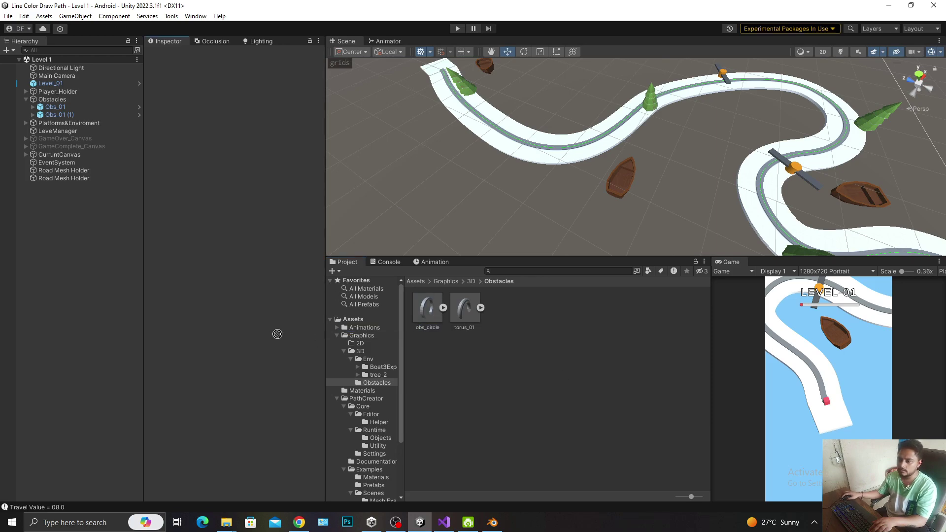
drag(72, 228, 72, 228)
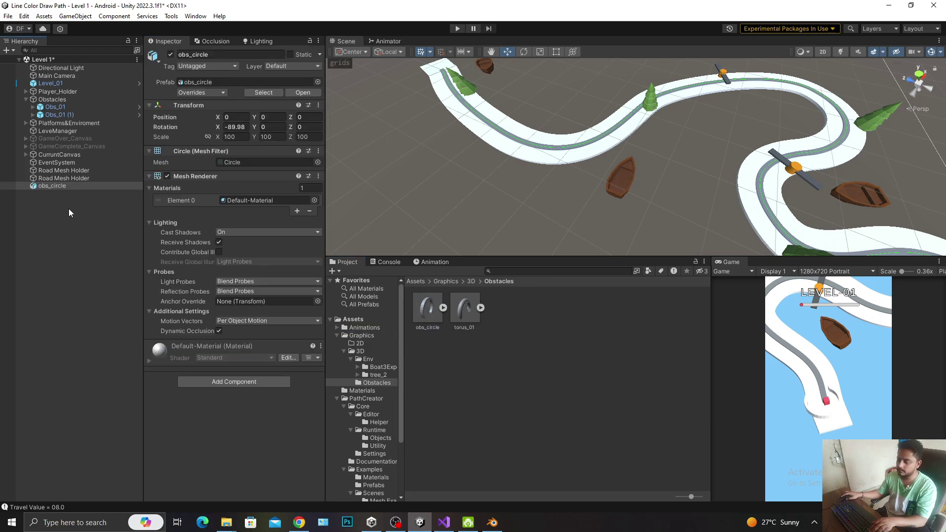
double_click(65, 185)
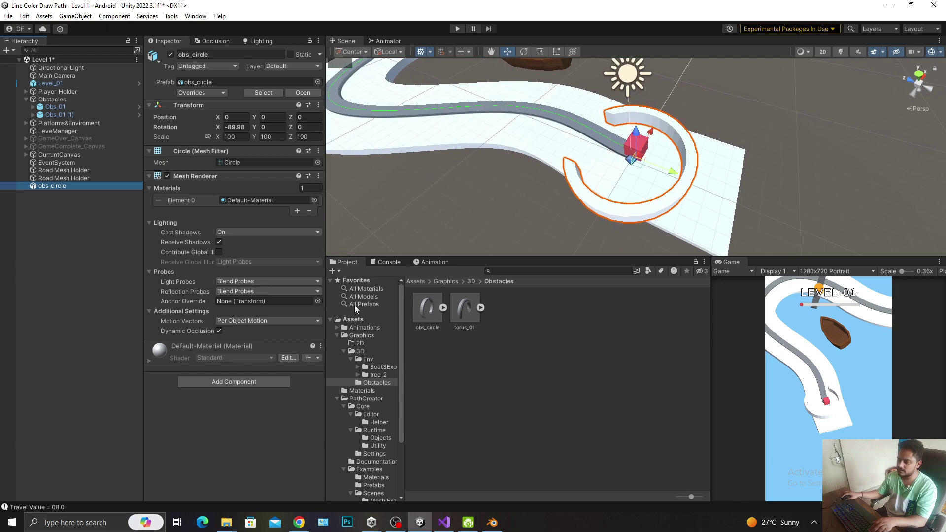
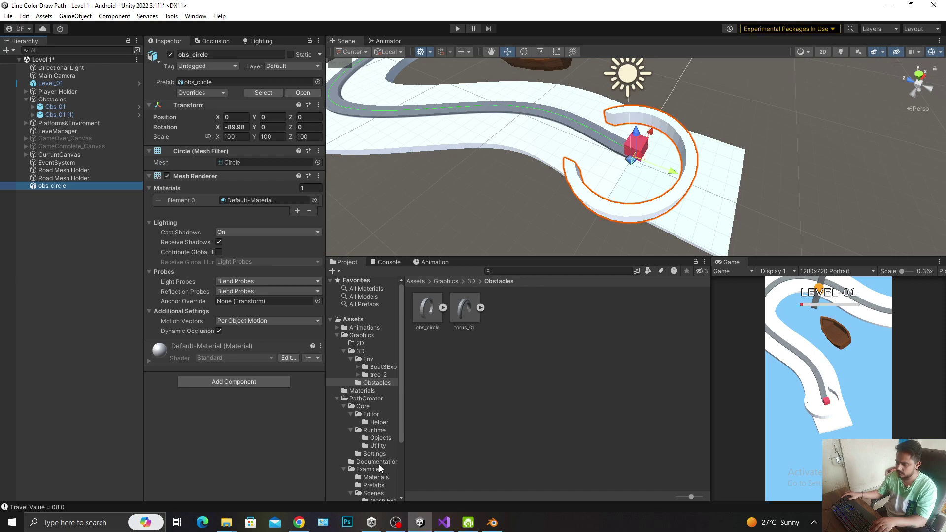
Apply the Grey material from Assets/Materials to the obs_circle ring, replacing the Dark Grey tried first
click(382, 479)
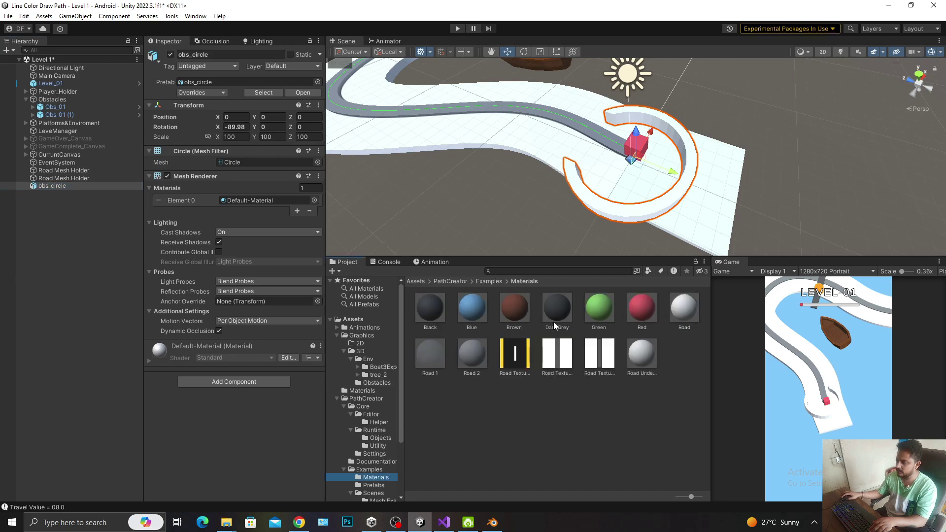
mouse_move(554, 323)
mouse_down()
mouse_move(607, 217)
mouse_move(549, 410)
mouse_up()
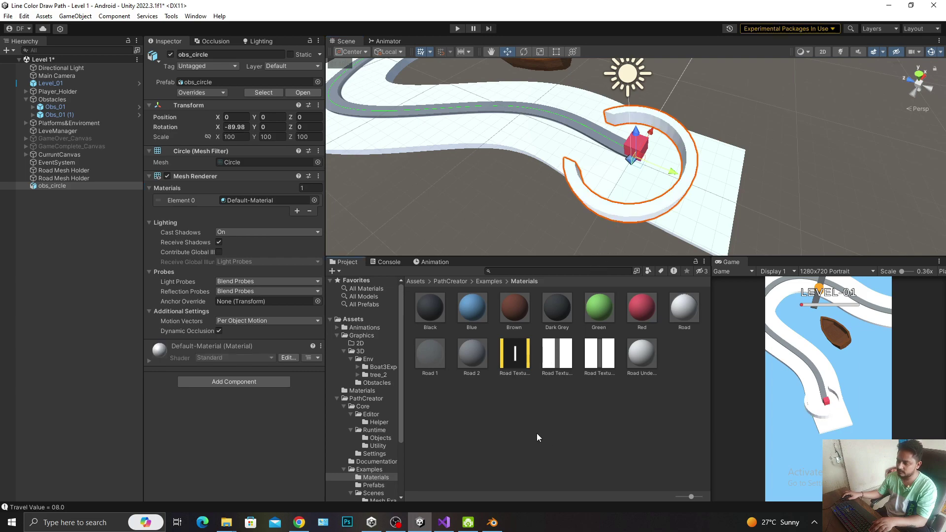
scroll(370, 443, down, 1)
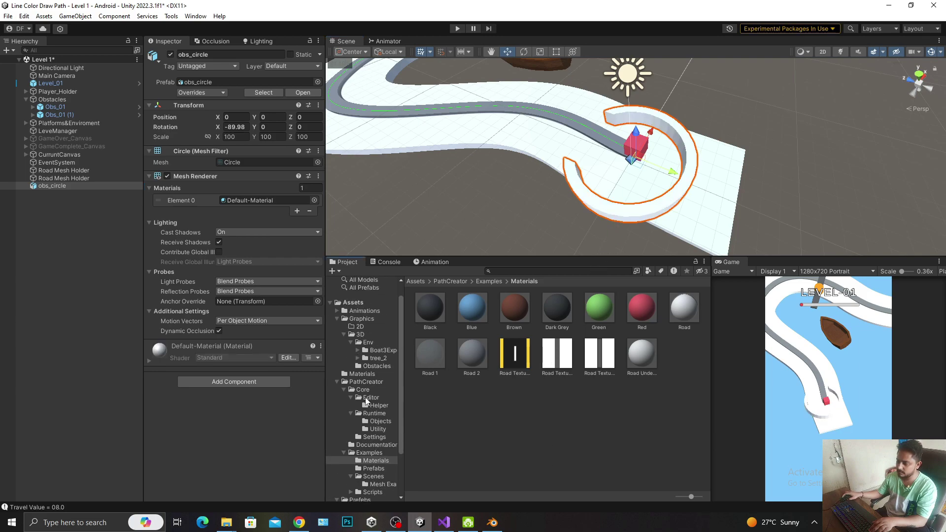
click(368, 374)
drag(426, 308, 620, 217)
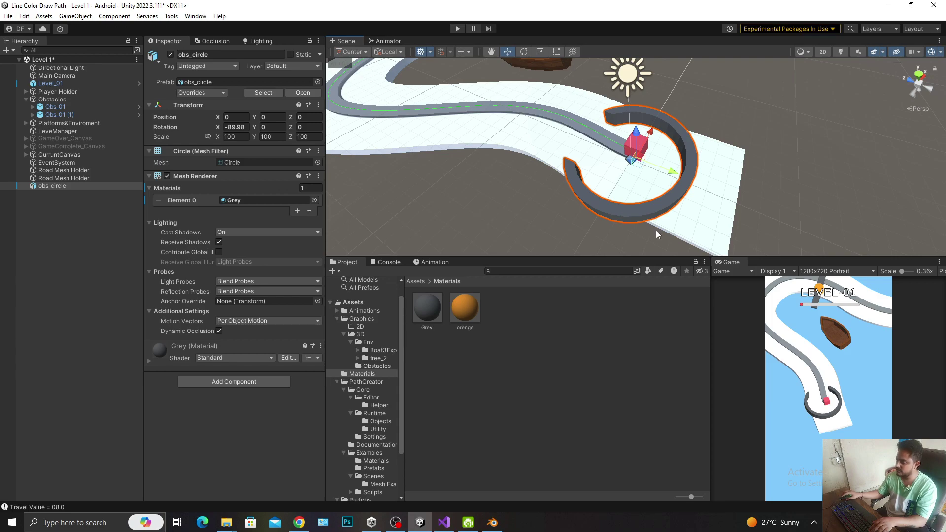
click(76, 213)
click(73, 186)
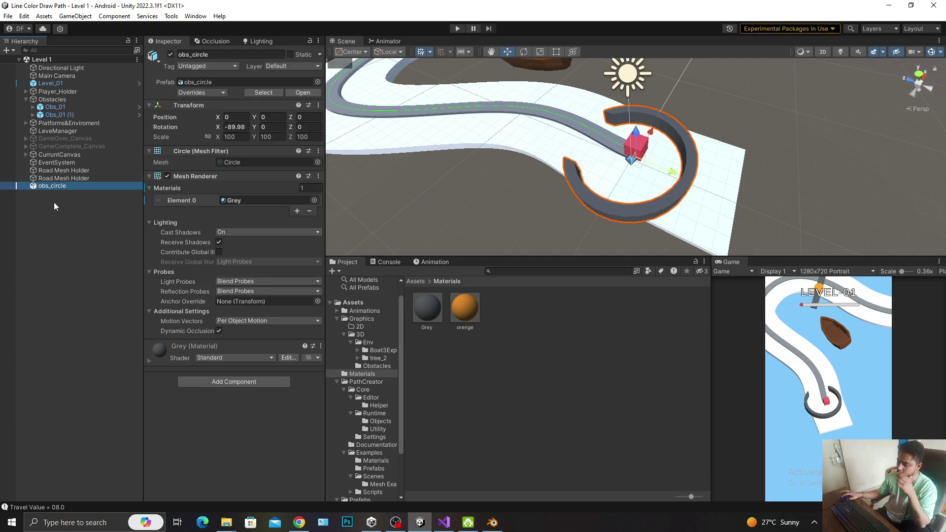
Create an empty object at the origin and name it Obs_Circle
right_click(35, 206)
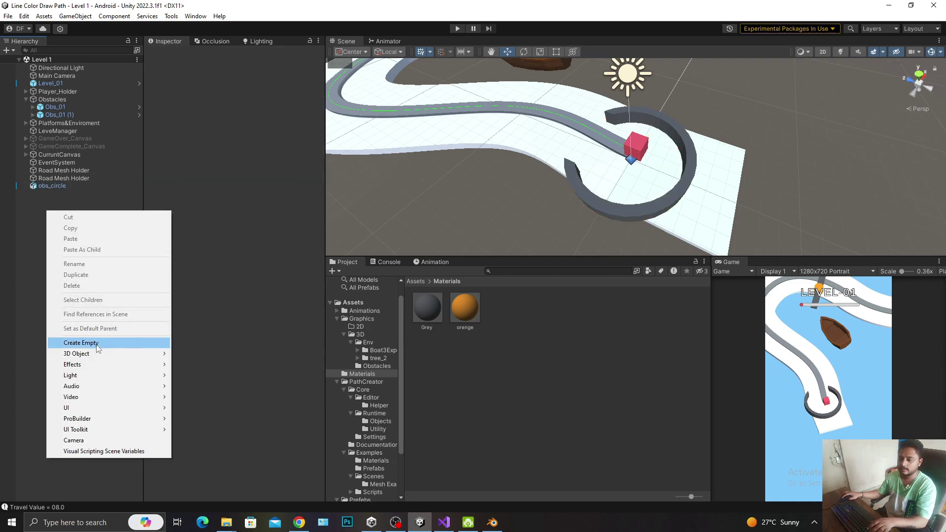
click(64, 340)
click(320, 80)
click(347, 86)
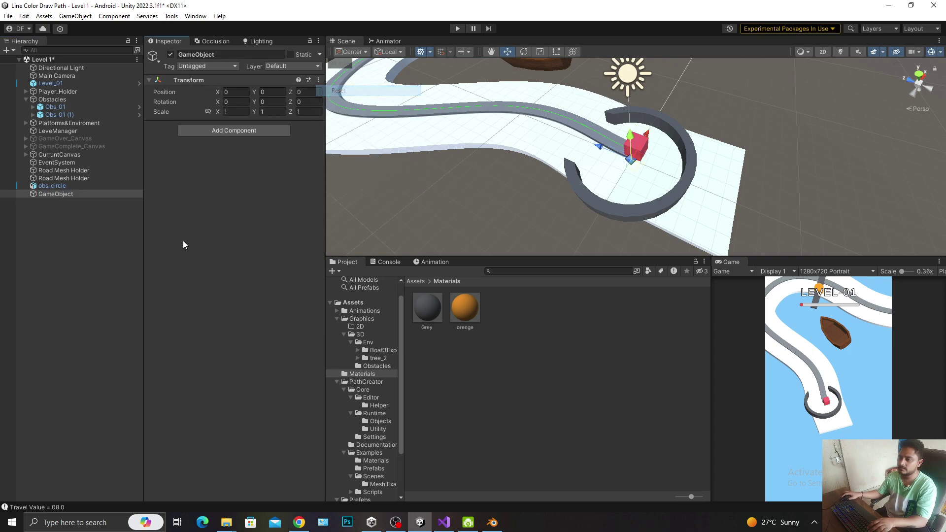
click(68, 195)
text(Obs_Circle_Hold)
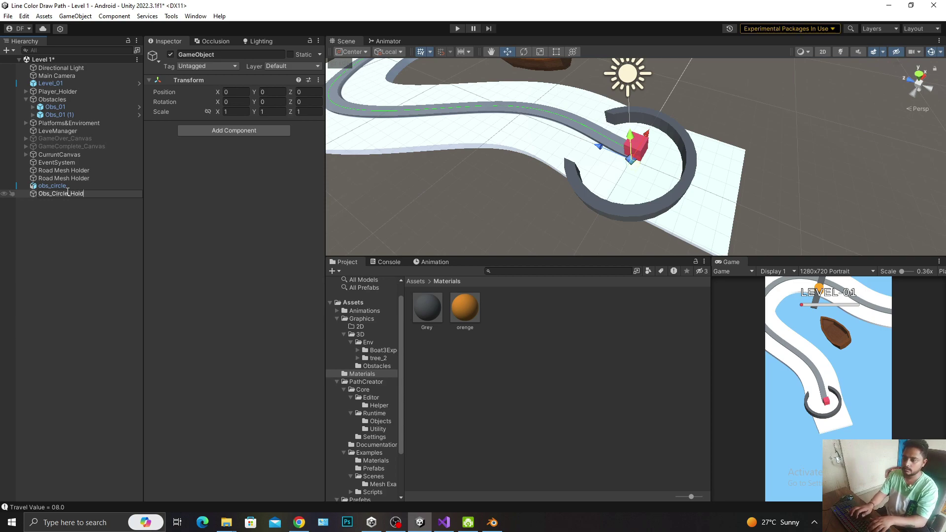
text(er)
key(Return)
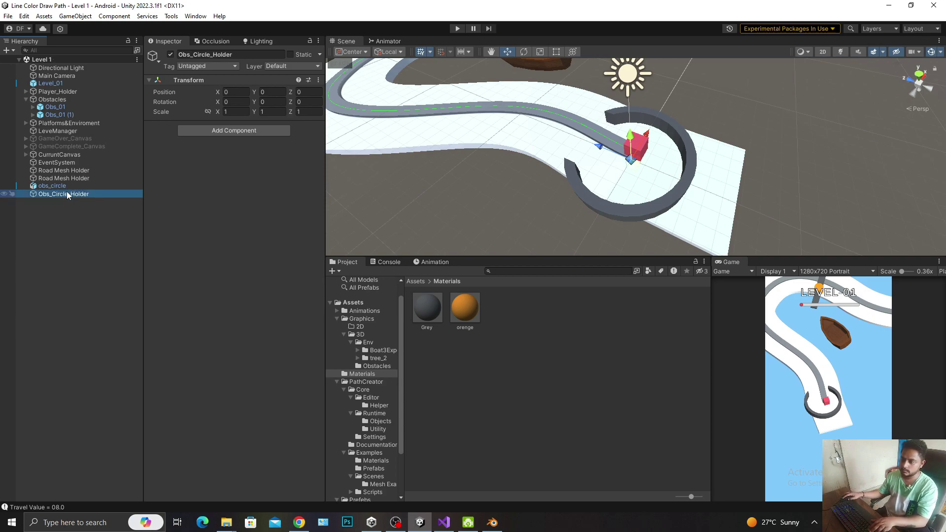
click(76, 196)
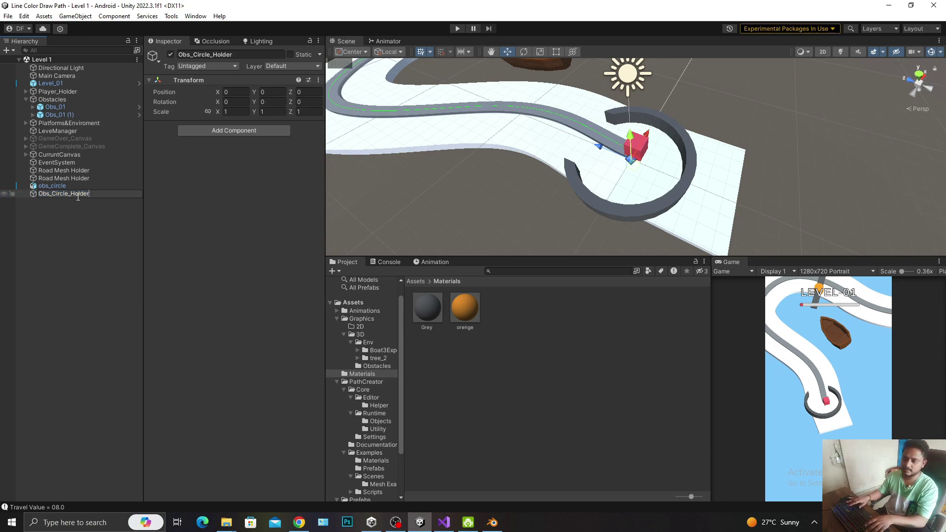
key(Return)
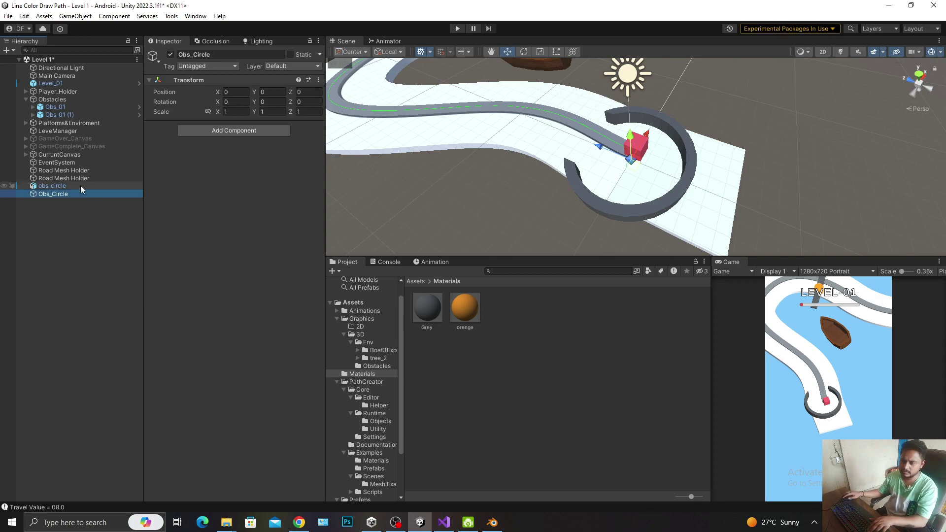
Unpack the obs_circle prefab and make the ring a child of Obs_Circle
right_click(79, 186)
mouse_move(127, 315)
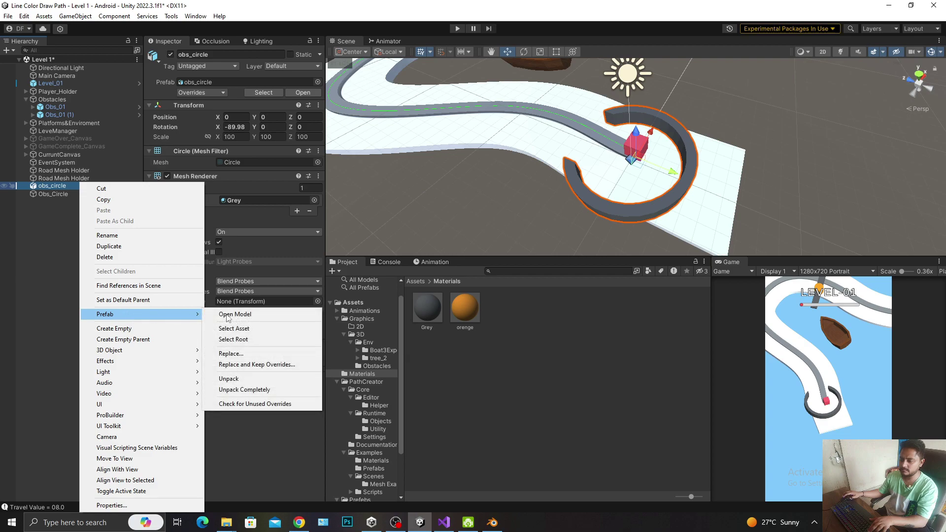
click(230, 379)
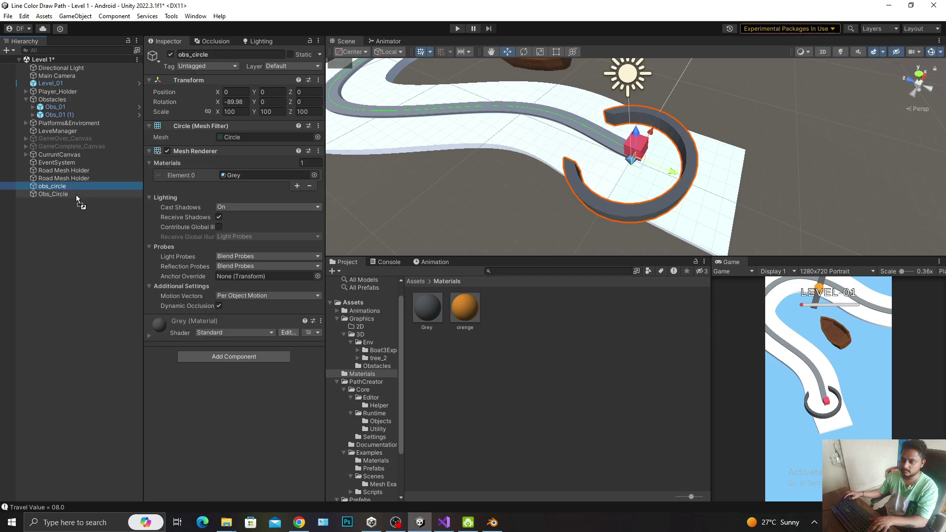
drag(66, 187, 69, 194)
click(68, 187)
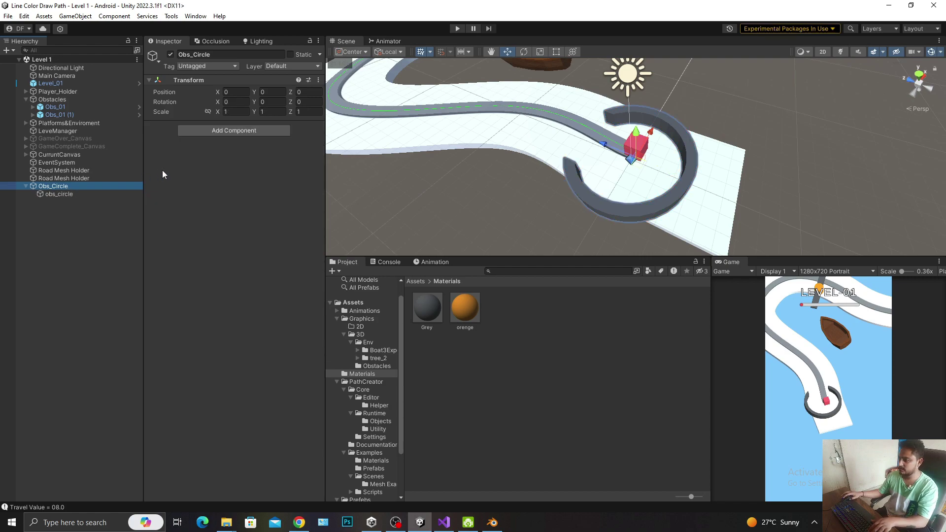
Add an Animator component to Obs_Circle
click(77, 193)
click(69, 186)
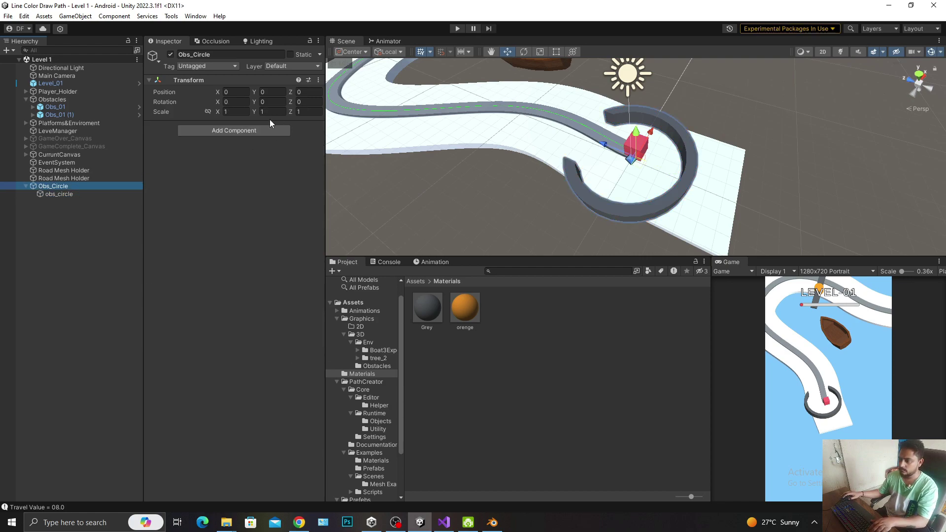
click(264, 129)
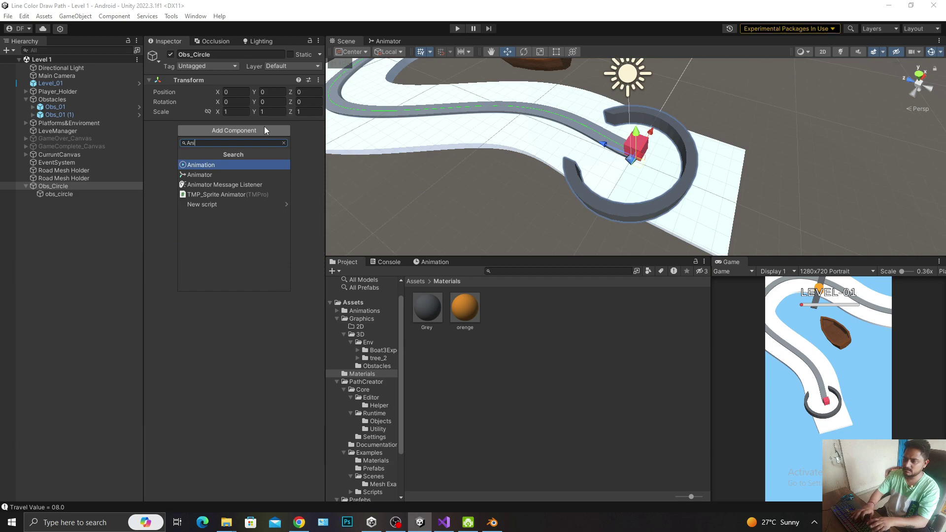
text(Ani)
key(Down)
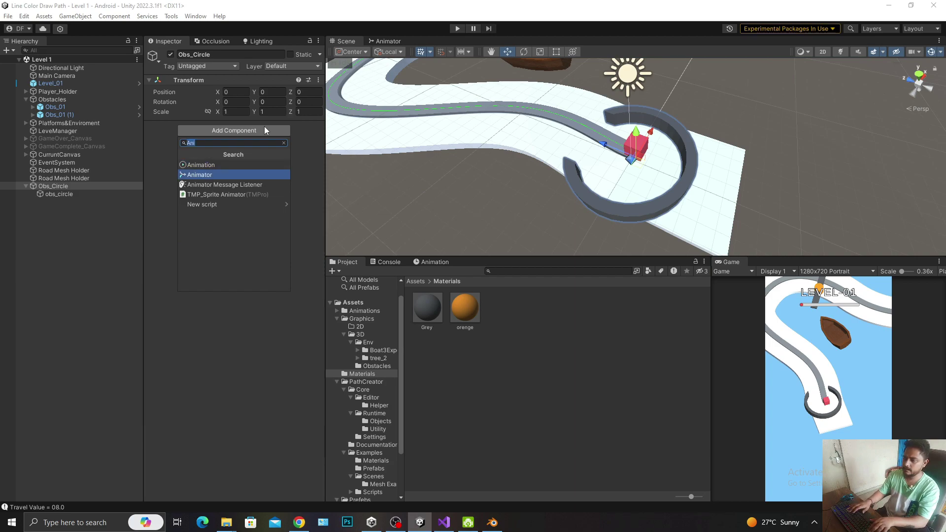
key(Return)
Create the obs_circle.anim clip in Assets/Animations/obstacles_animations
click(435, 262)
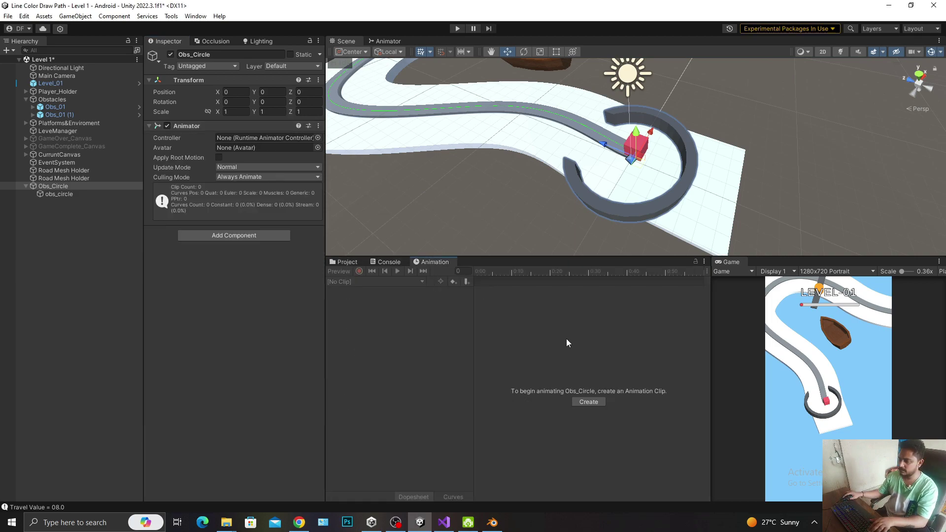
click(581, 406)
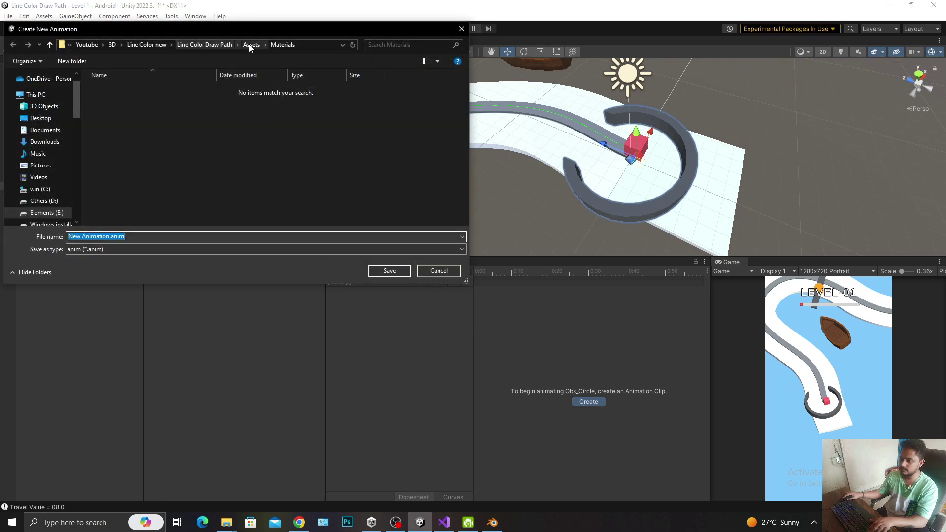
click(251, 45)
double_click(158, 91)
double_click(144, 92)
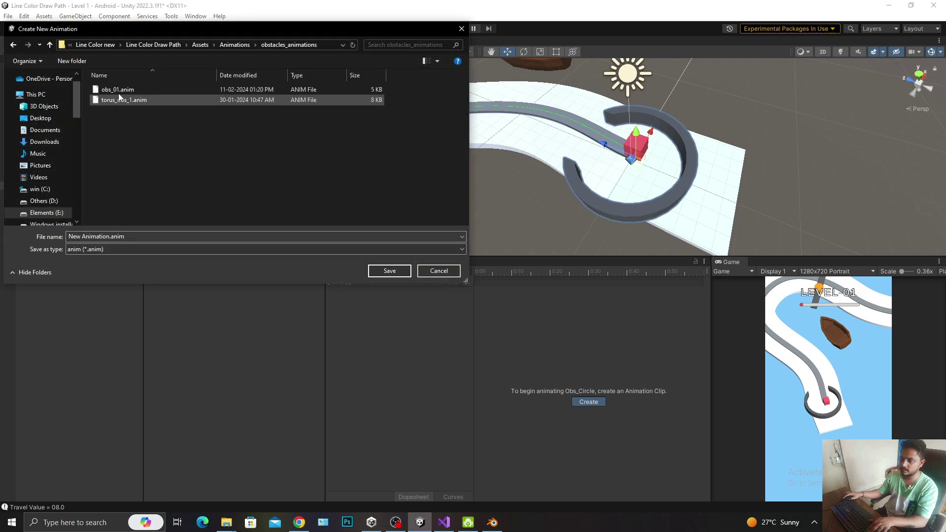
click(119, 90)
double_click(91, 237)
key(BackSpace)
key(BackSpace)
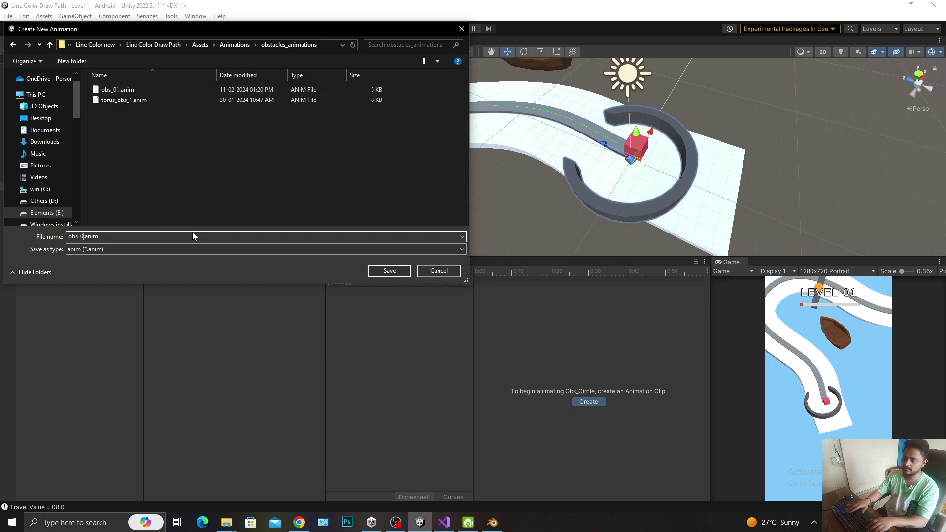
text(circle)
key(Return)
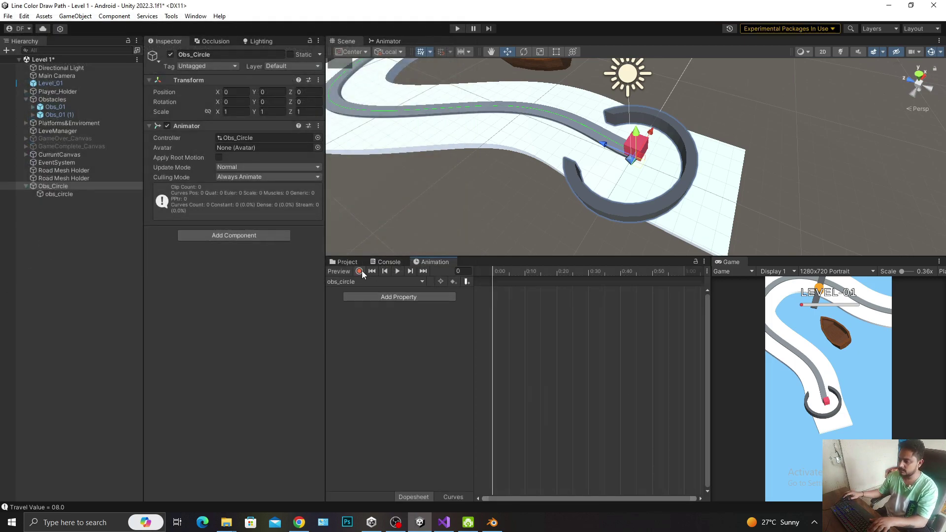
Start recording and key the ring's Y rotation at 0
click(361, 271)
click(88, 194)
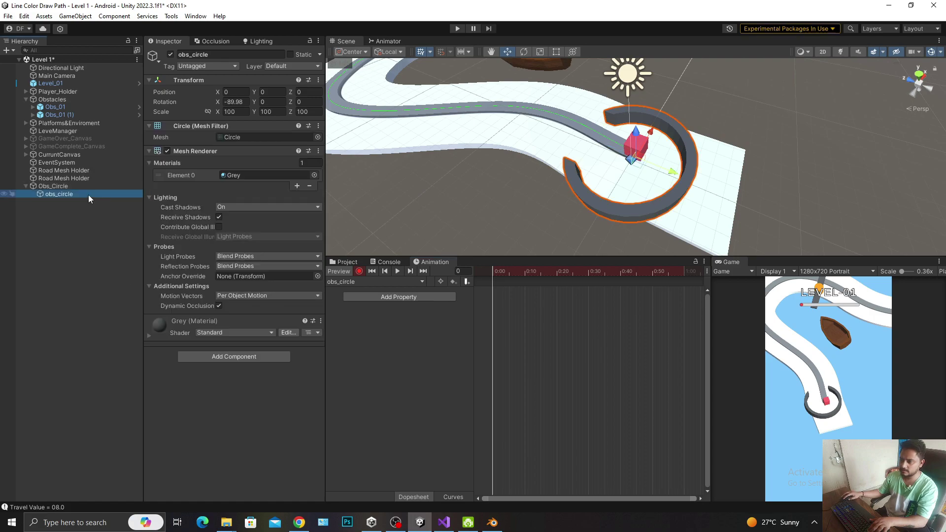
drag(255, 102, 277, 103)
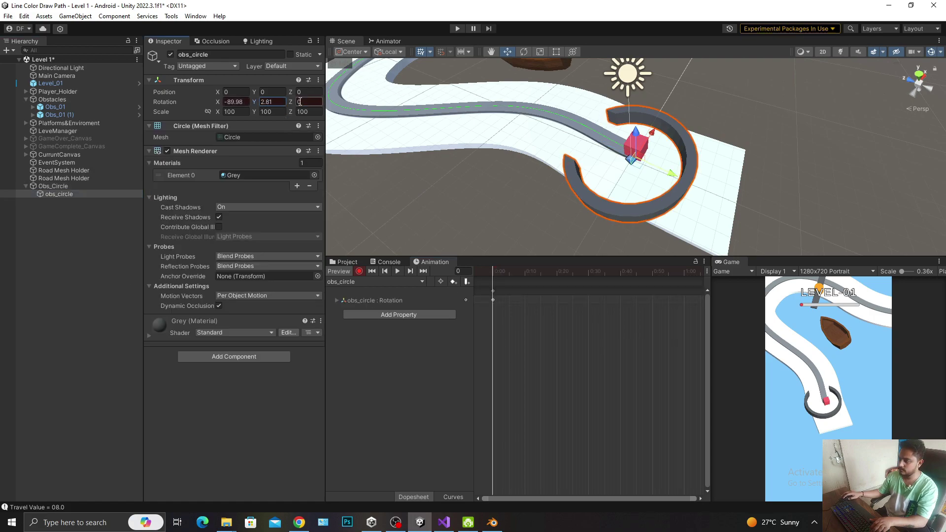
click(270, 103)
key(BackSpace)
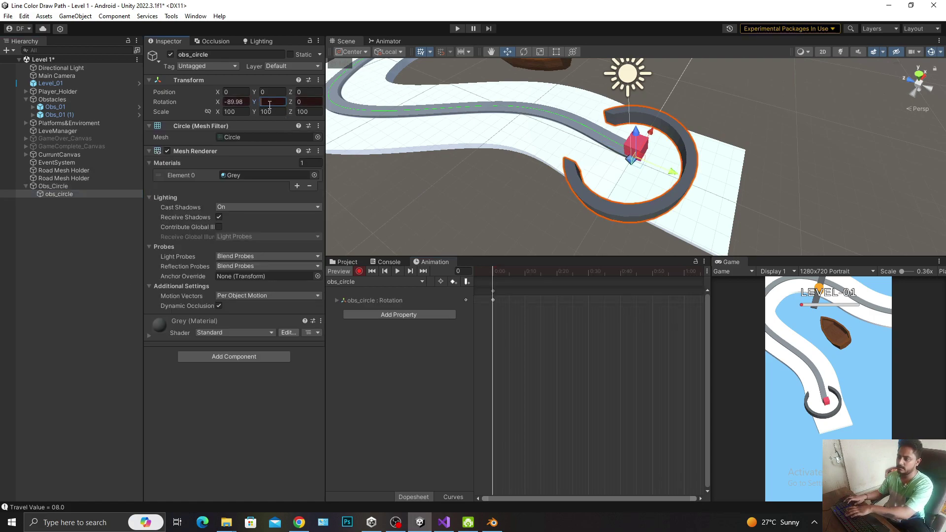
text(0)
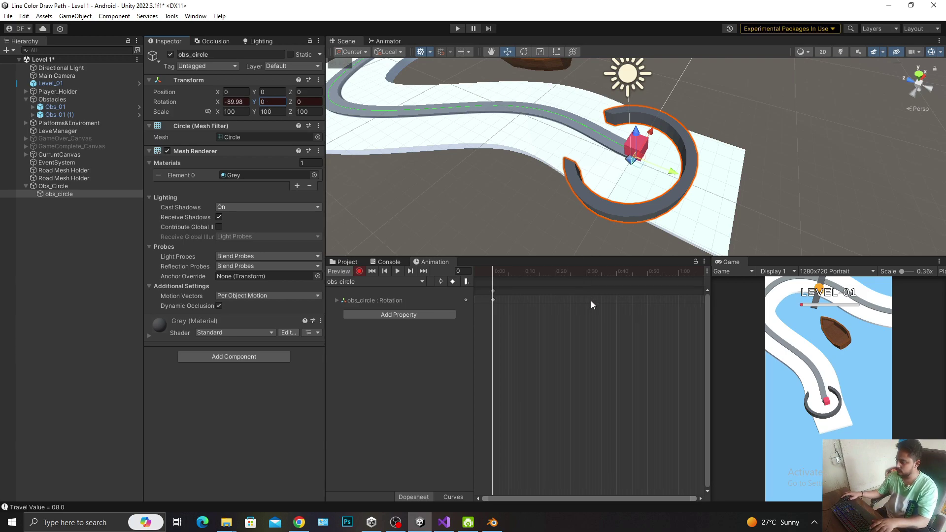
Move the playhead to frame 150 and enter a Y rotation of 180
scroll(590, 298, down, 5)
scroll(616, 290, down, 2)
scroll(633, 289, down, 1)
click(655, 277)
drag(655, 277, 671, 292)
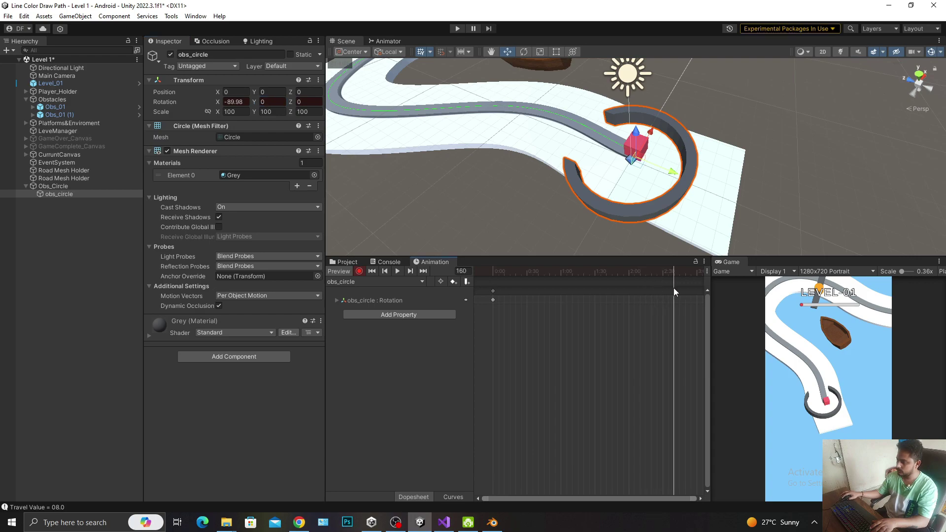
drag(670, 292, 657, 286)
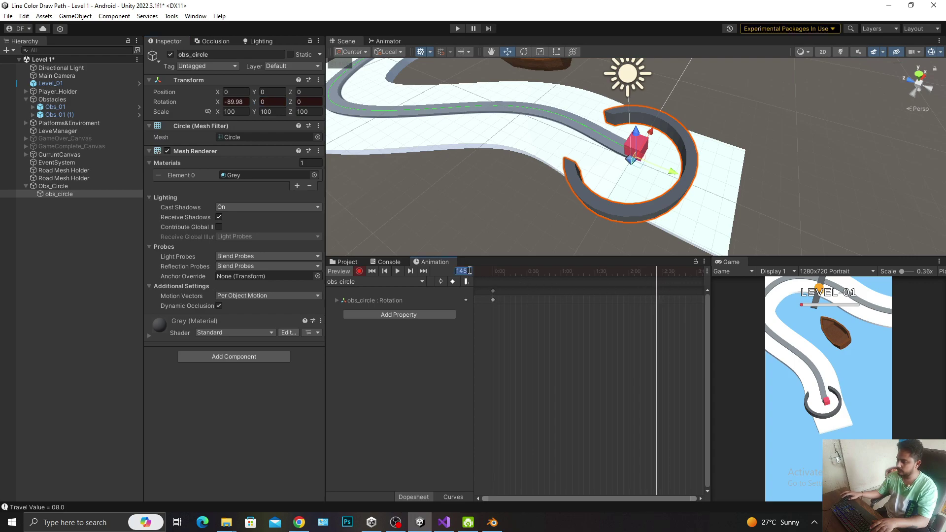
text(150)
key(Return)
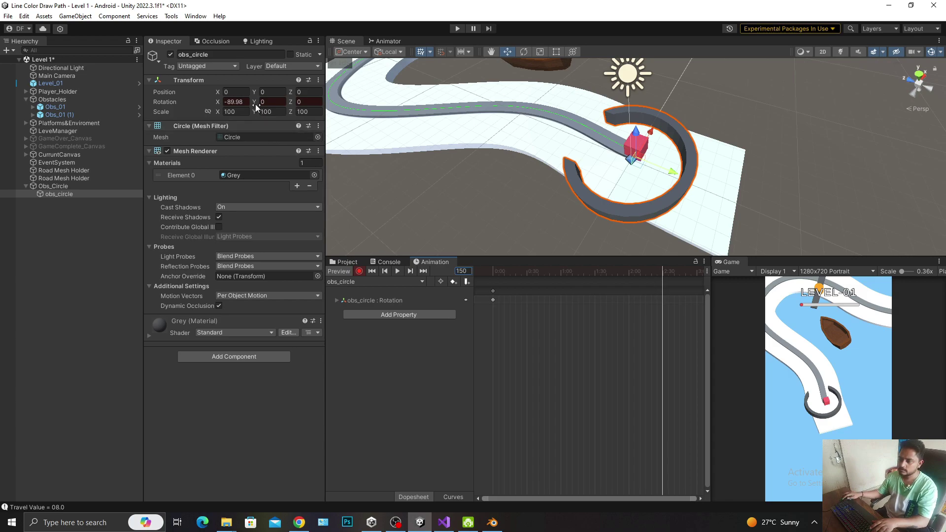
text(180)
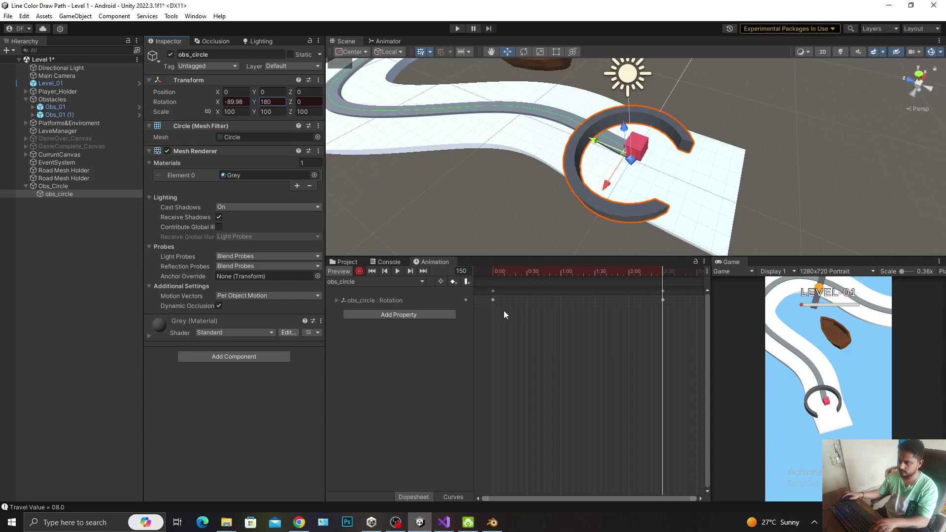
Preview the clip, then set Y rotation 360 at frame 150 and scrub back to the start
click(376, 267)
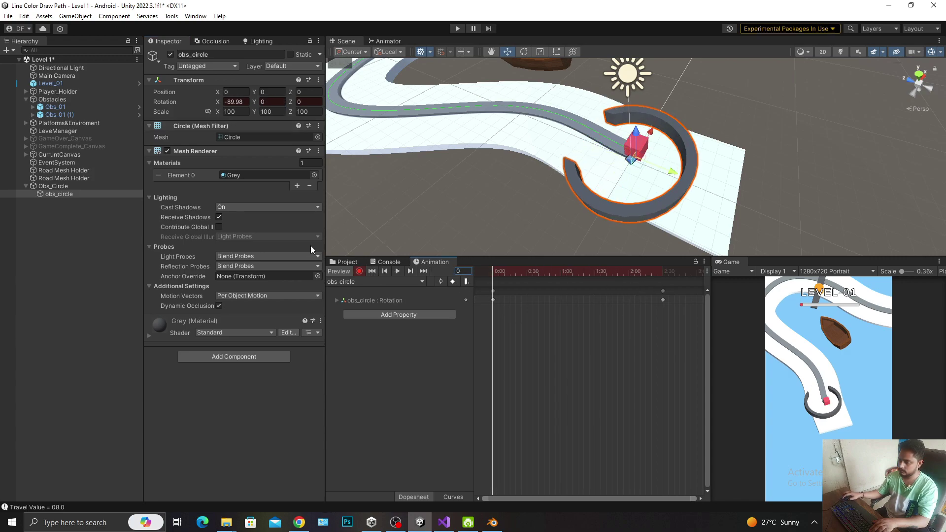
click(395, 270)
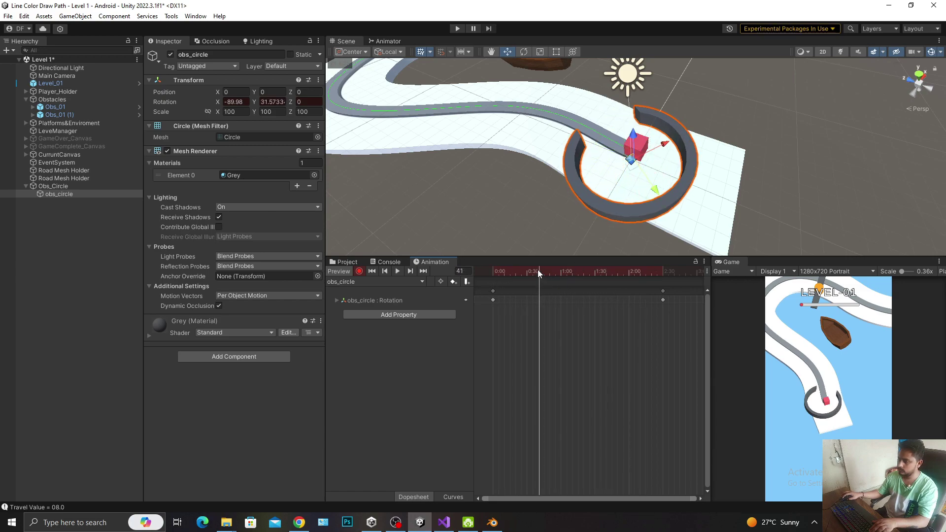
drag(557, 275, 663, 282)
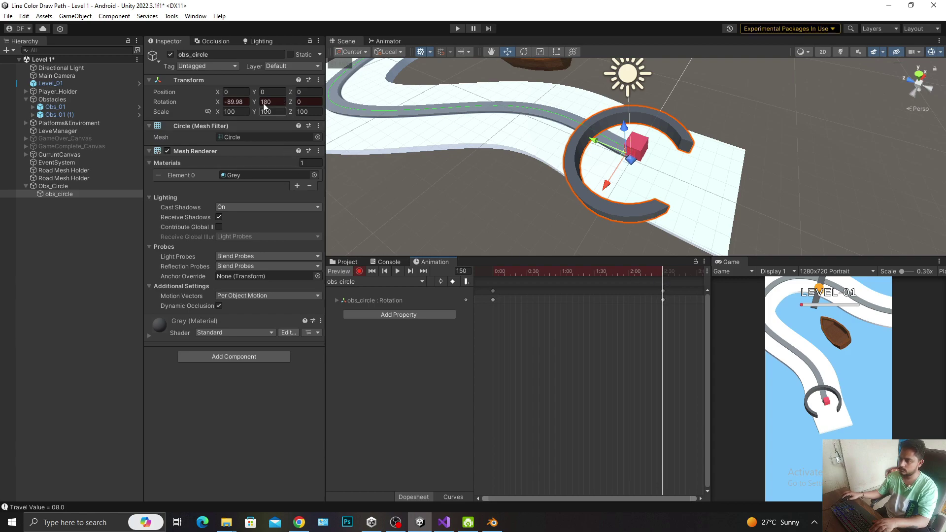
text(360)
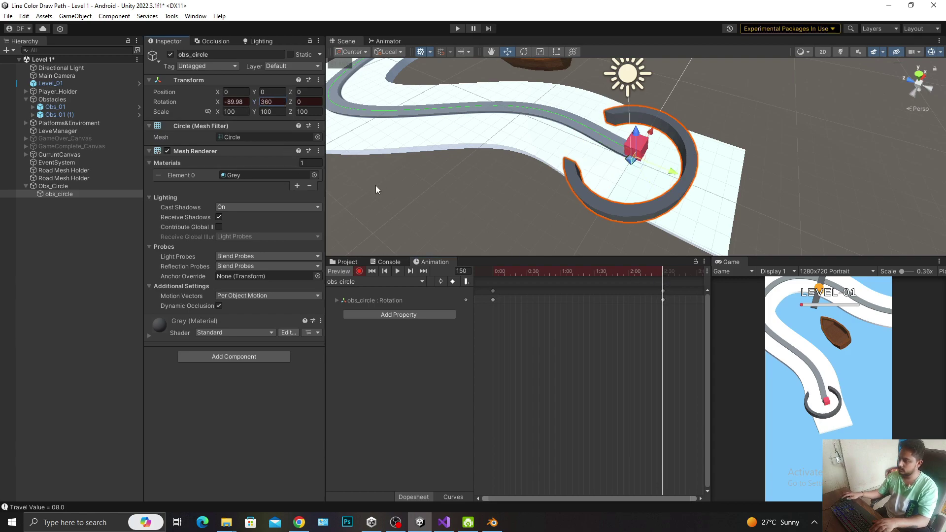
drag(586, 272, 481, 270)
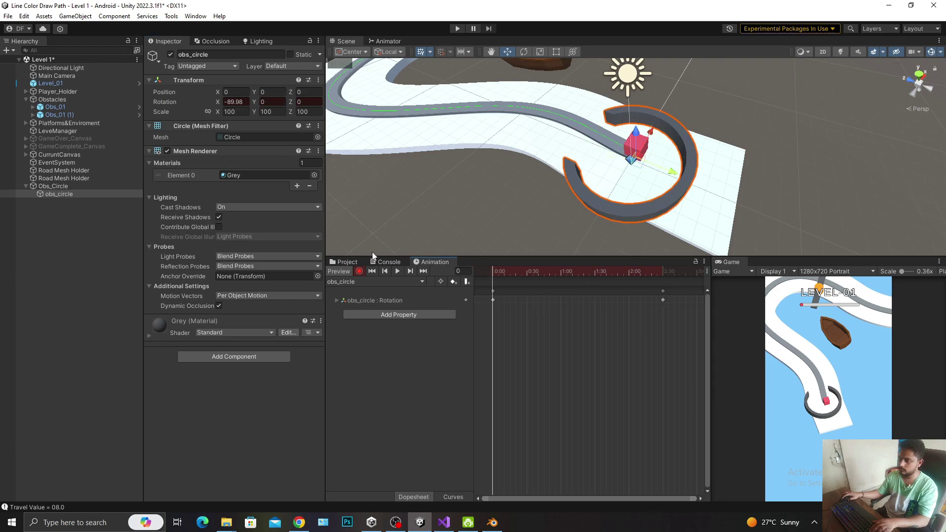
Drag the end rotation key out so the turn finishes at about 5 seconds
click(395, 272)
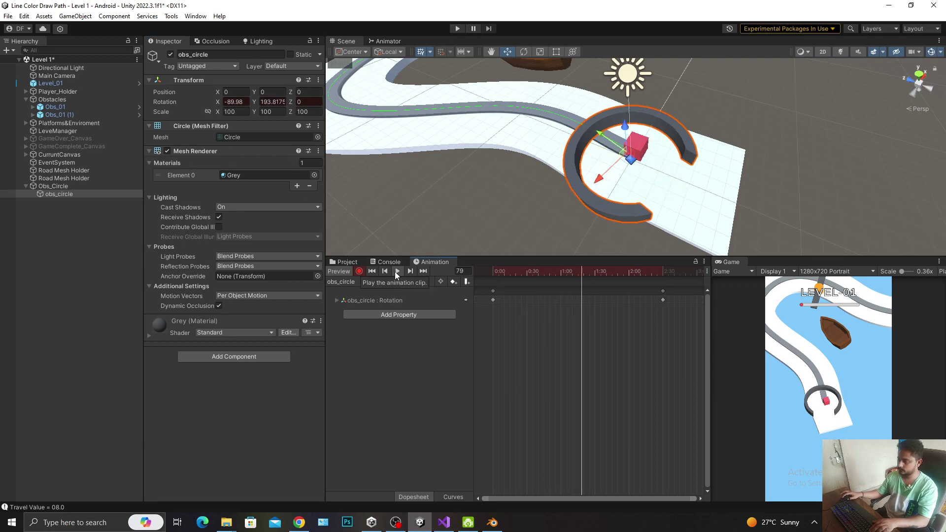
scroll(567, 325, down, 3)
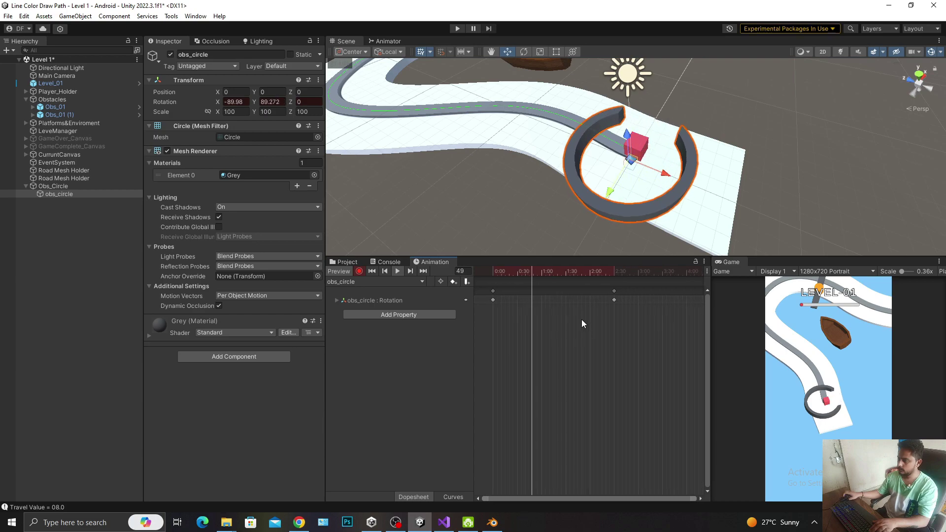
scroll(556, 292, down, 1)
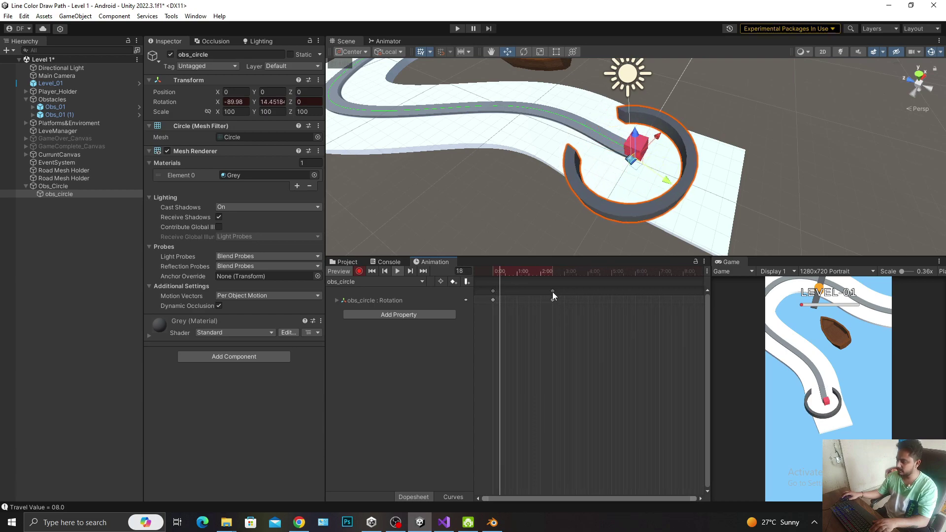
drag(552, 292, 613, 290)
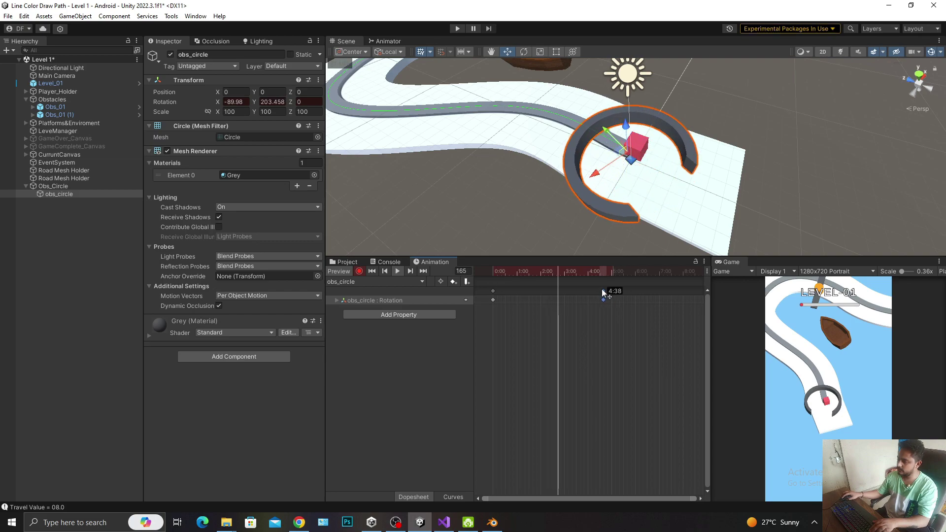
drag(603, 291, 587, 290)
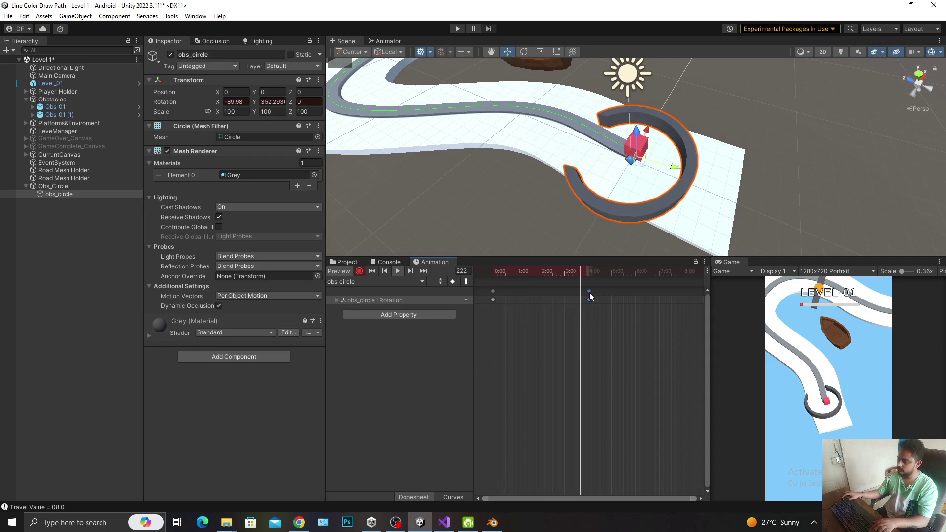
drag(589, 292, 576, 292)
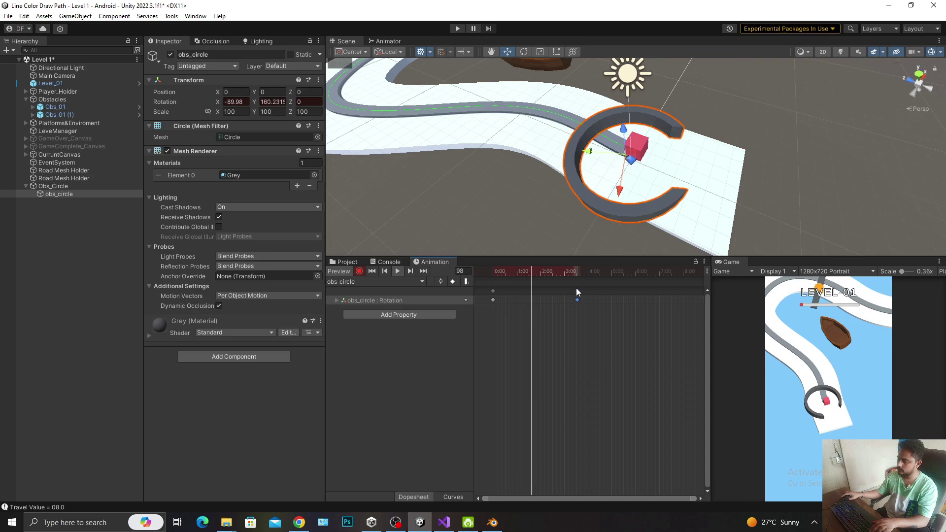
drag(579, 291, 589, 292)
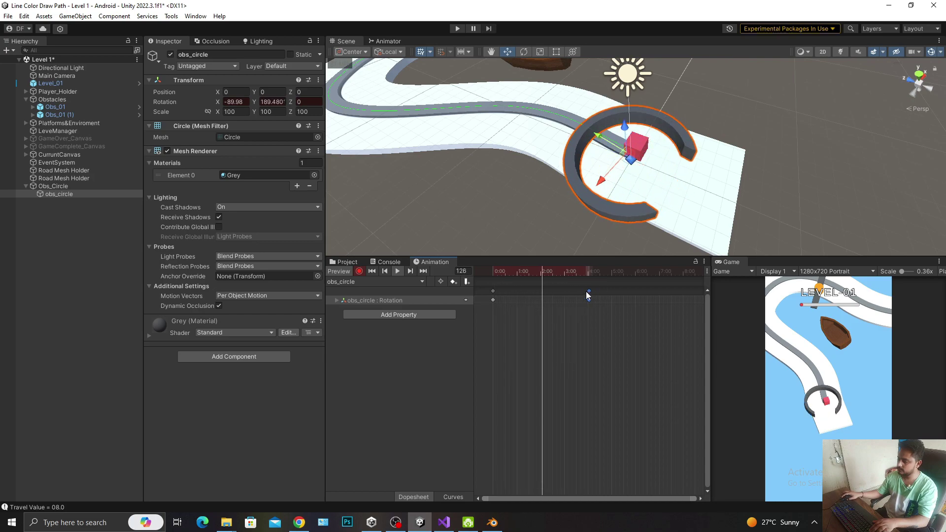
click(598, 294)
drag(590, 292, 611, 293)
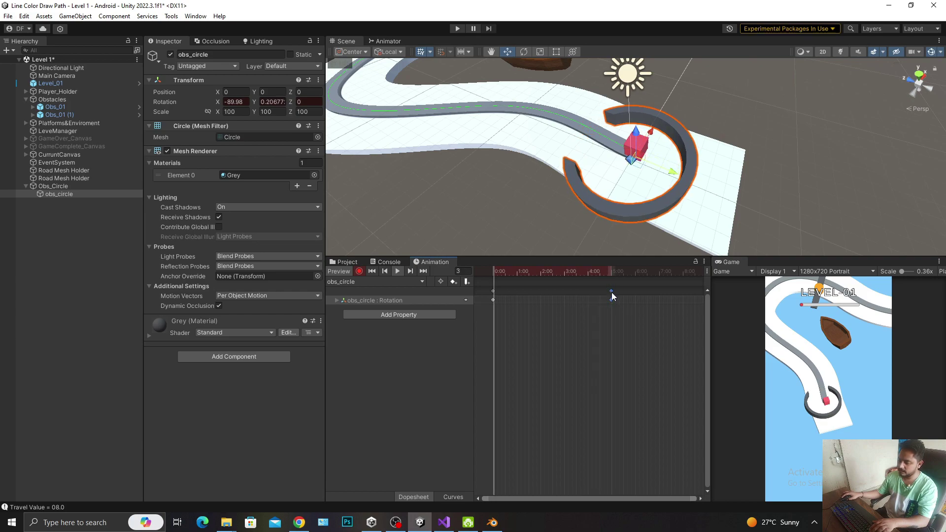
Add a 180-degree Y rotation key mid-clip around frame 182 and preview the pause
mouse_move(537, 275)
mouse_down()
mouse_move(551, 277)
mouse_move(470, 280)
mouse_up()
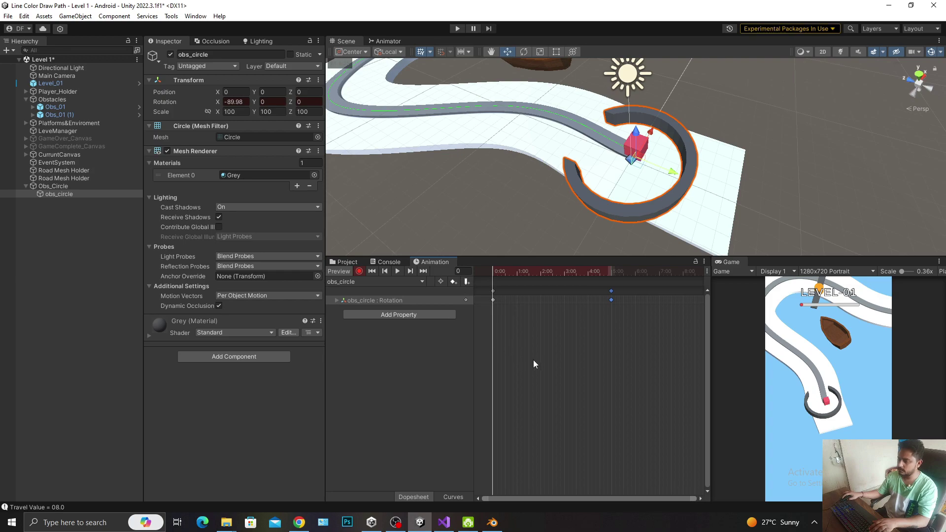
drag(526, 272, 551, 285)
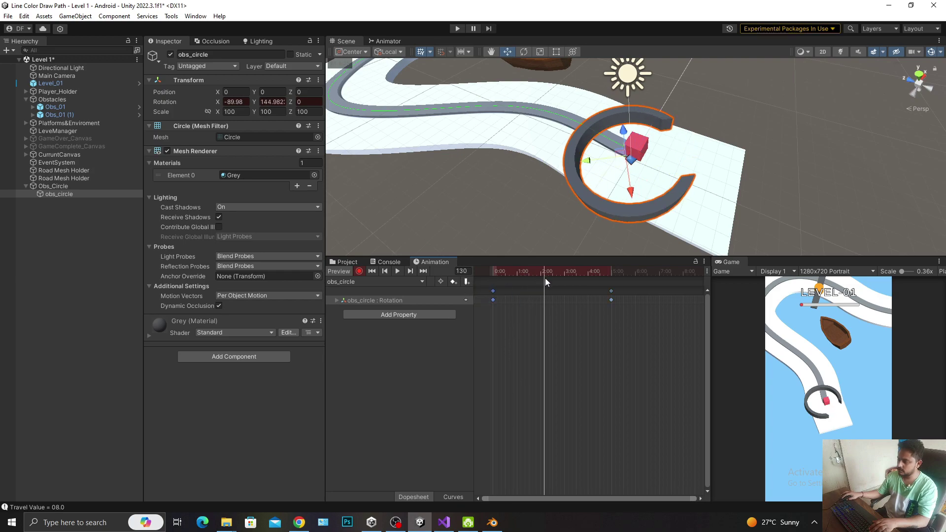
click(267, 102)
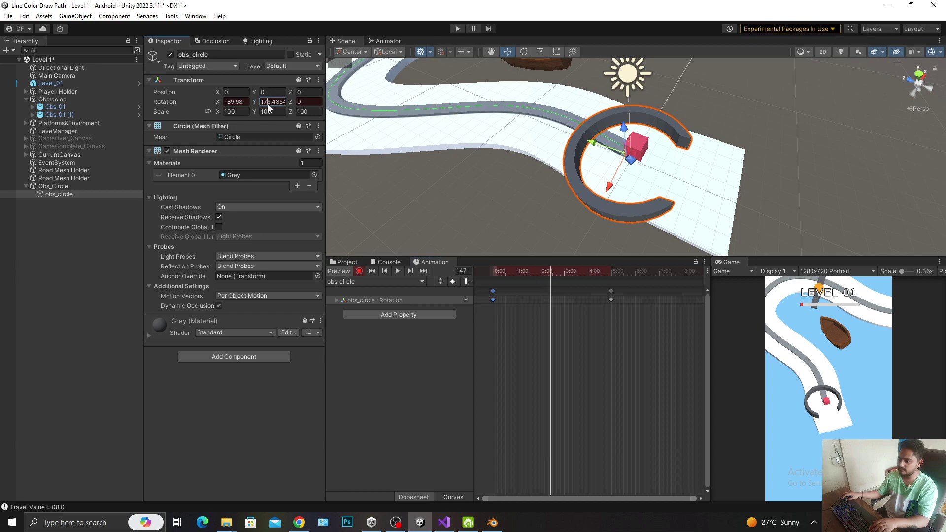
text(180)
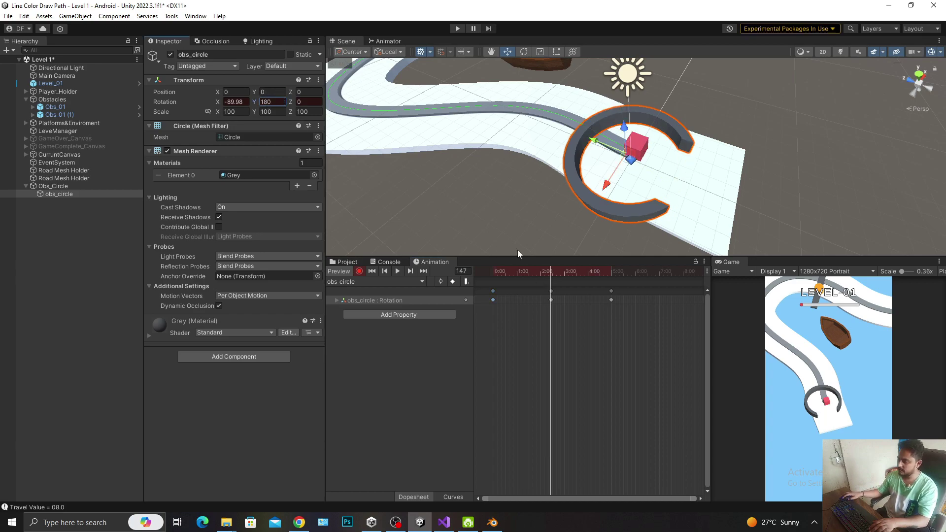
click(565, 274)
key(ctrl+v)
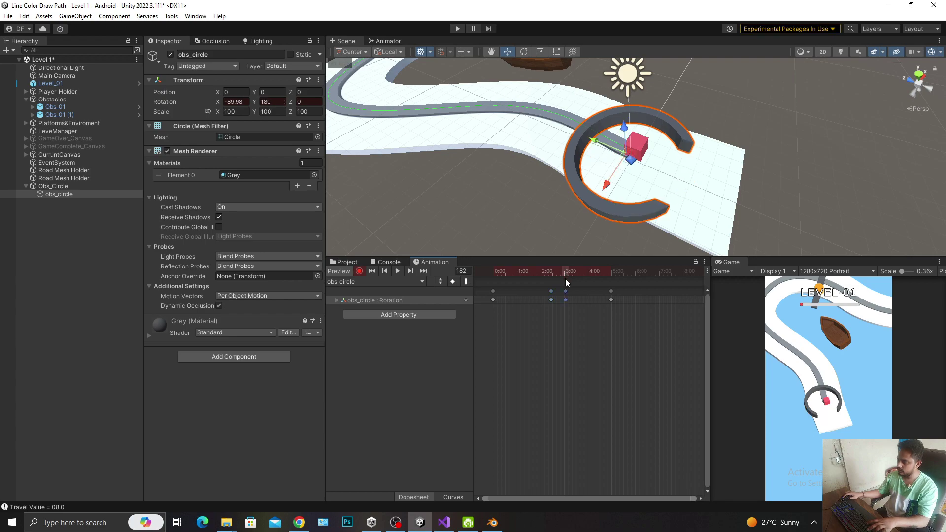
drag(566, 277, 613, 278)
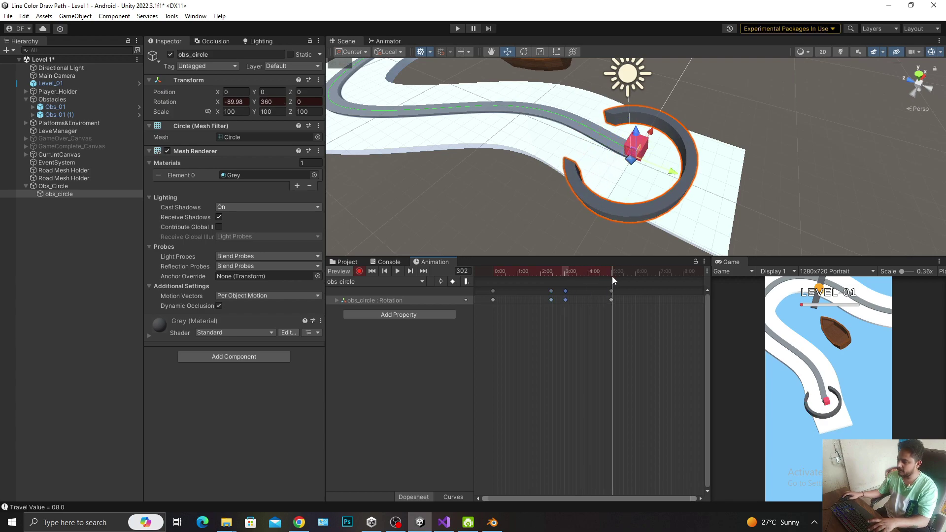
click(400, 270)
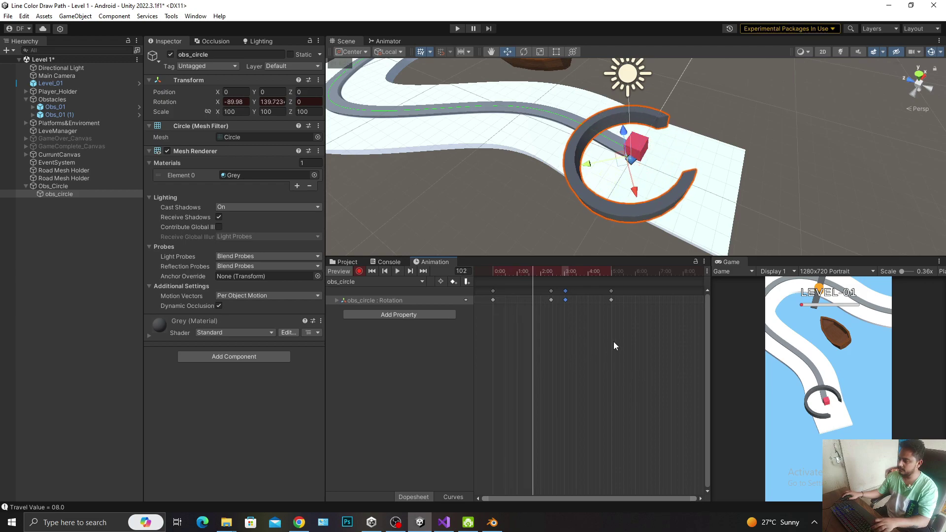
Retime the middle keys, moving the key near 4:19 back to about 4 seconds
mouse_move(579, 322)
mouse_down()
mouse_move(505, 261)
mouse_move(560, 284)
mouse_move(540, 292)
mouse_up()
click(550, 294)
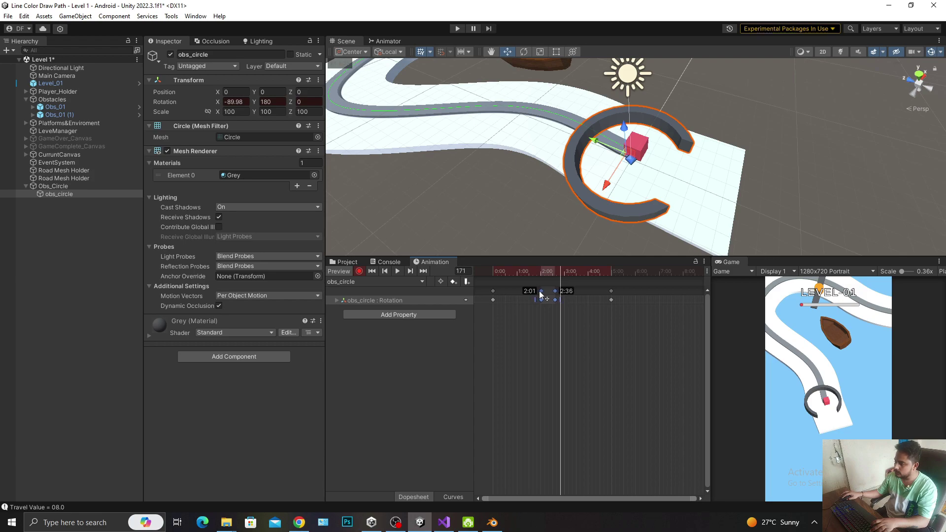
drag(539, 290, 540, 291)
click(612, 342)
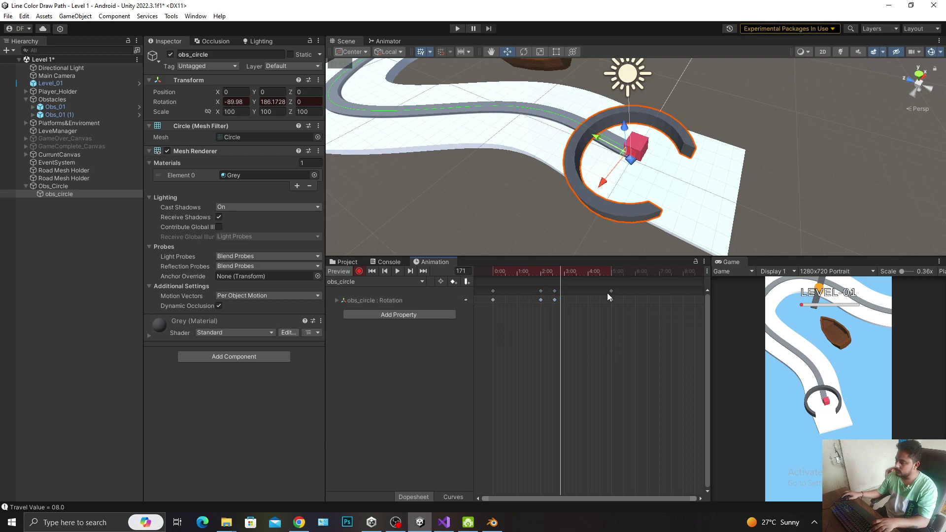
double_click(610, 292)
drag(610, 292, 596, 291)
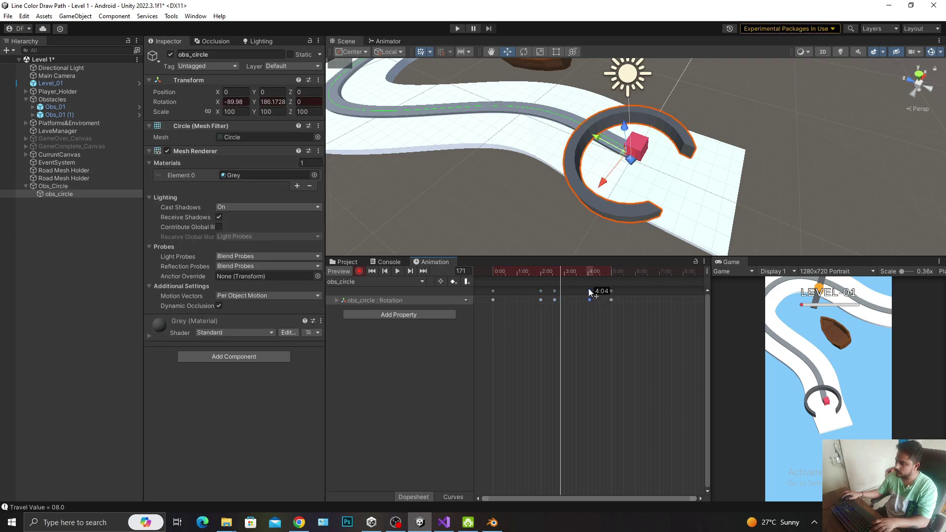
drag(588, 289, 588, 288)
click(608, 344)
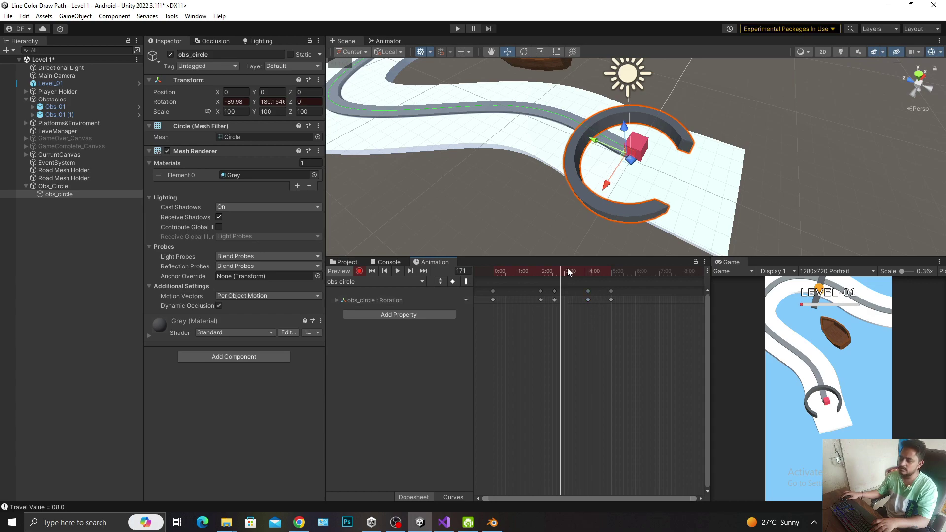
click(610, 293)
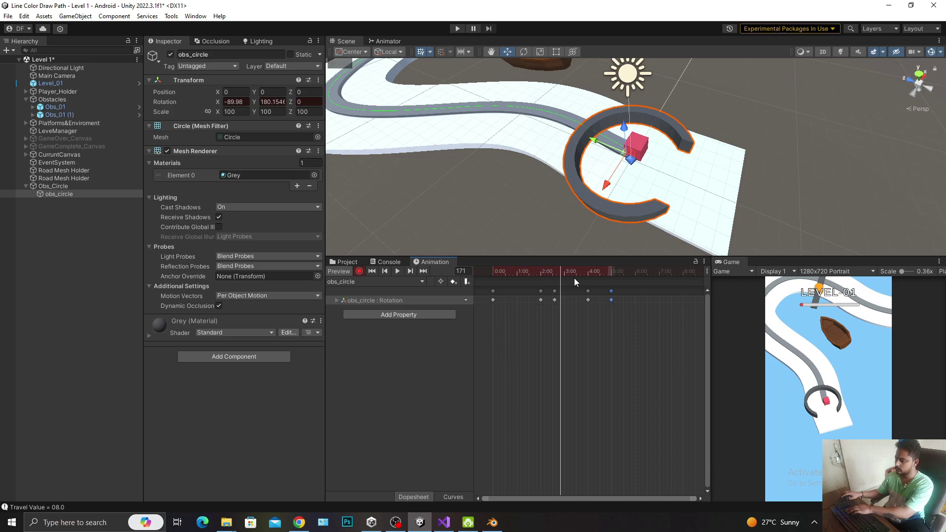
mouse_move(579, 271)
mouse_down()
mouse_move(616, 275)
mouse_move(591, 276)
mouse_move(612, 299)
mouse_move(491, 273)
mouse_up()
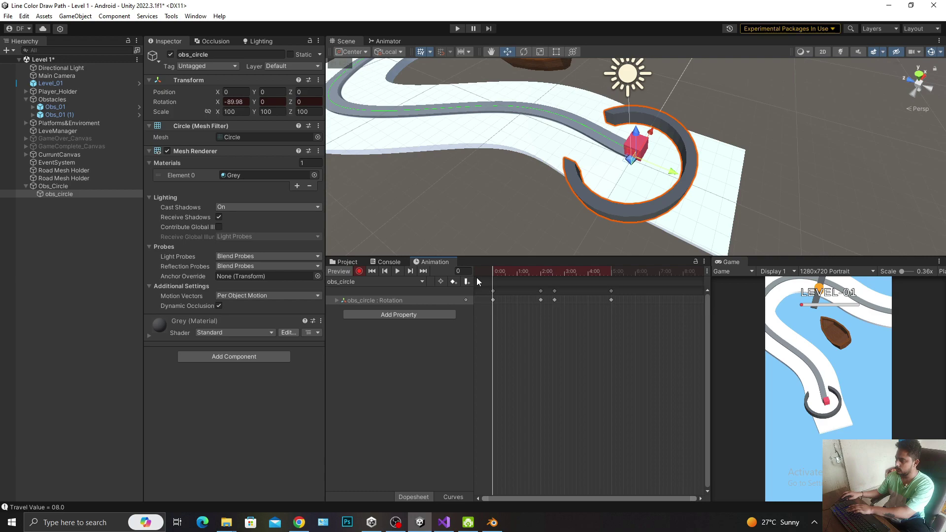
Add keyframes past the final key with K so the ring reaches 360, then preview
click(514, 273)
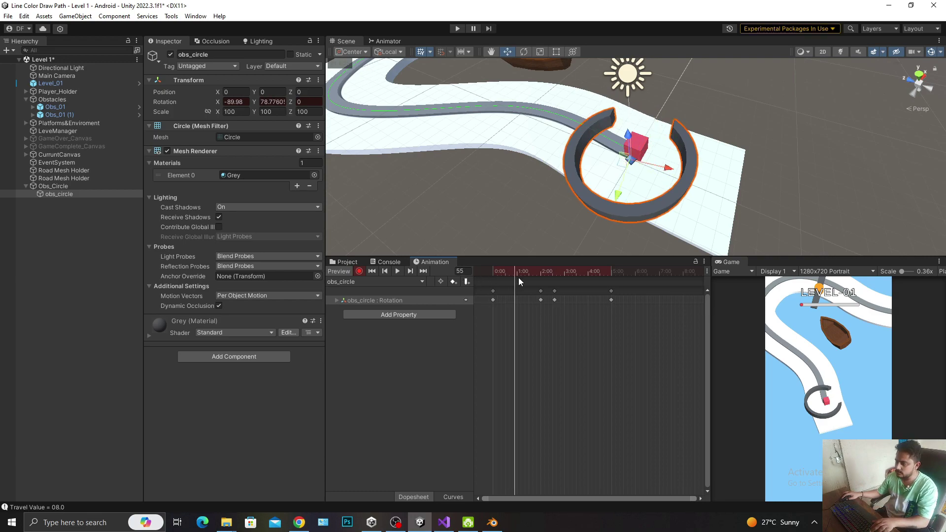
drag(519, 281, 546, 282)
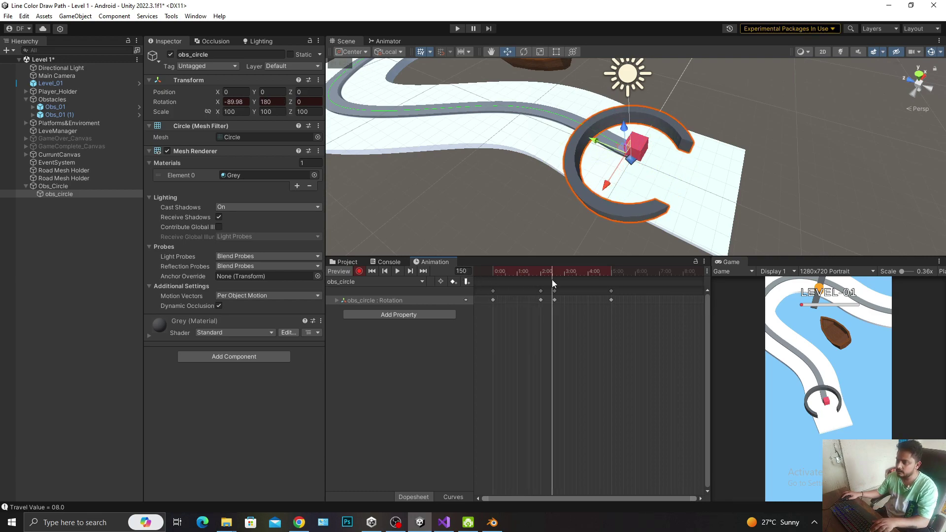
drag(556, 283, 612, 293)
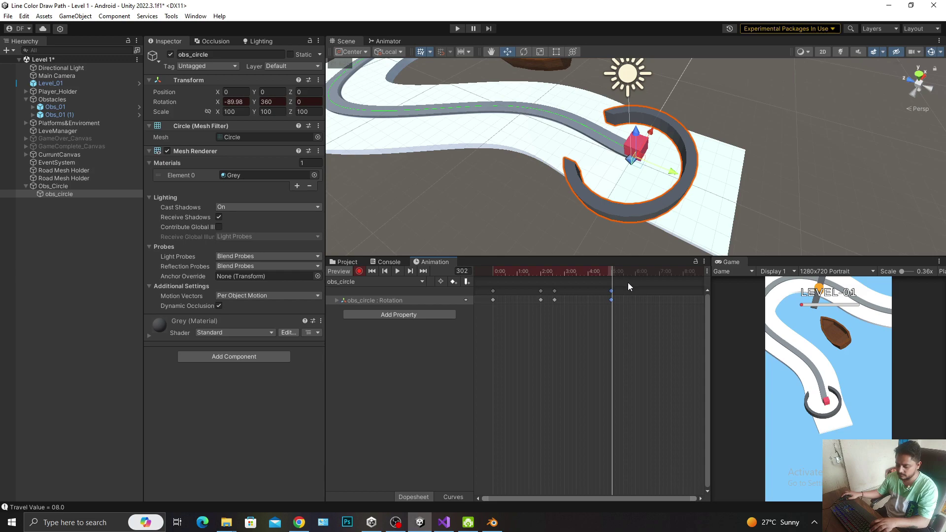
drag(611, 271, 625, 274)
key(k)
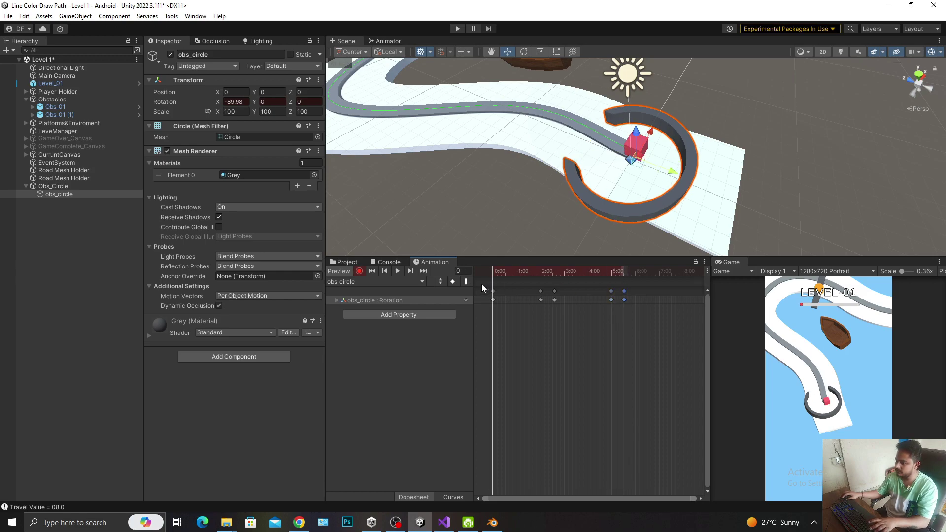
click(397, 273)
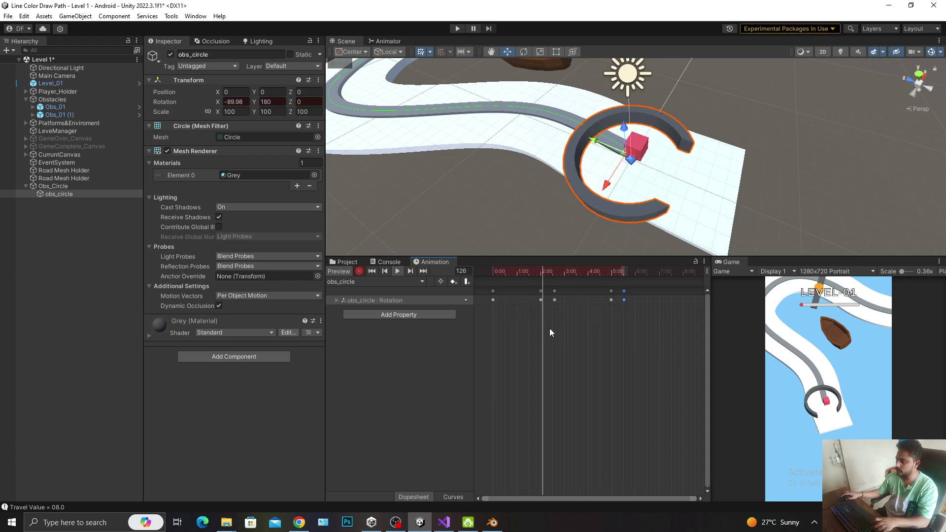
mouse_move(643, 321)
mouse_down()
mouse_move(598, 268)
mouse_move(593, 294)
mouse_up()
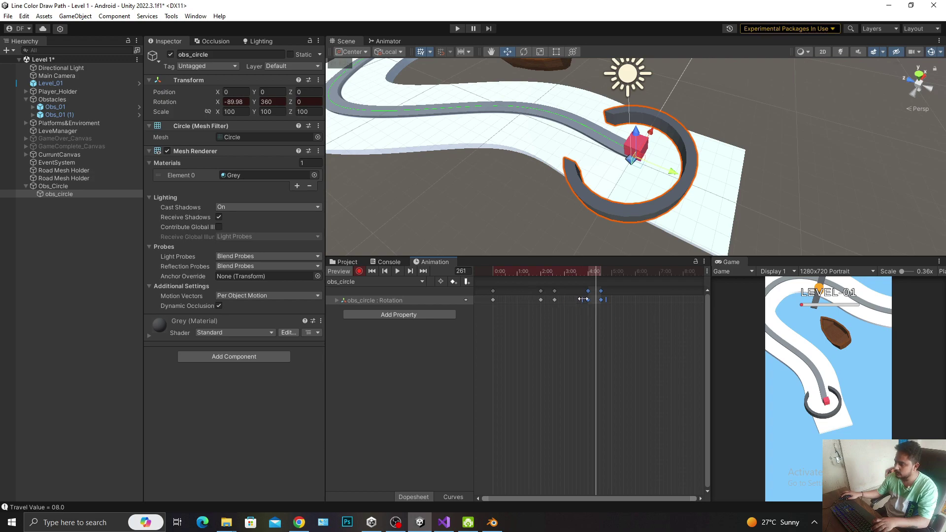
Stop recording and add a Mesh Collider to the child obs_circle
click(358, 271)
click(344, 262)
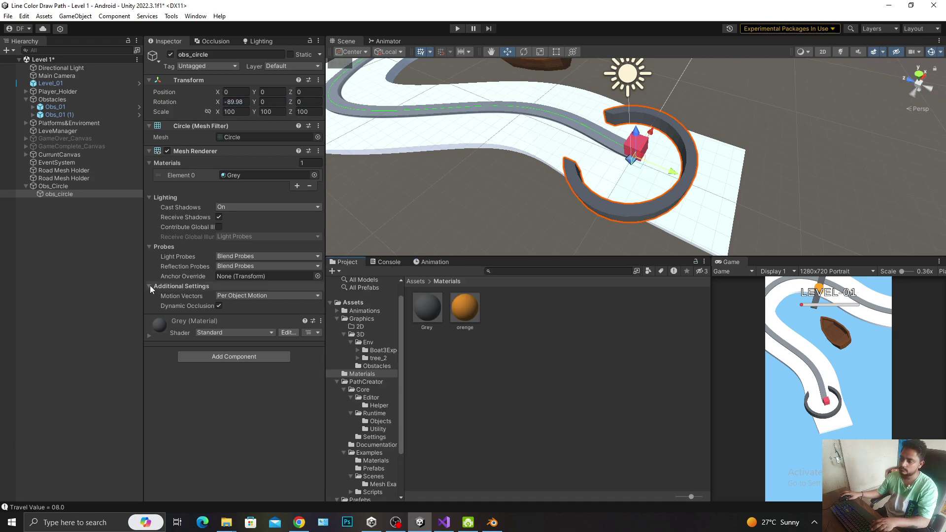
click(43, 220)
click(59, 188)
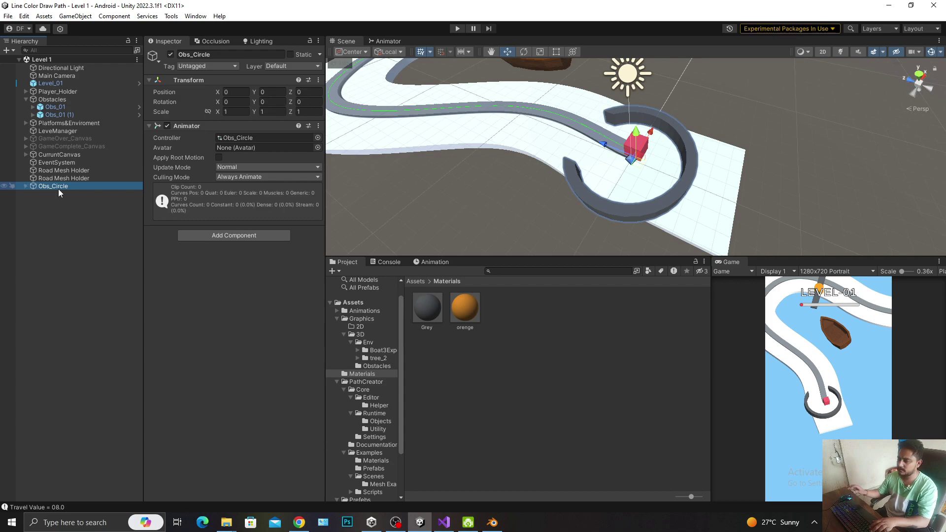
key(Right)
key(Down)
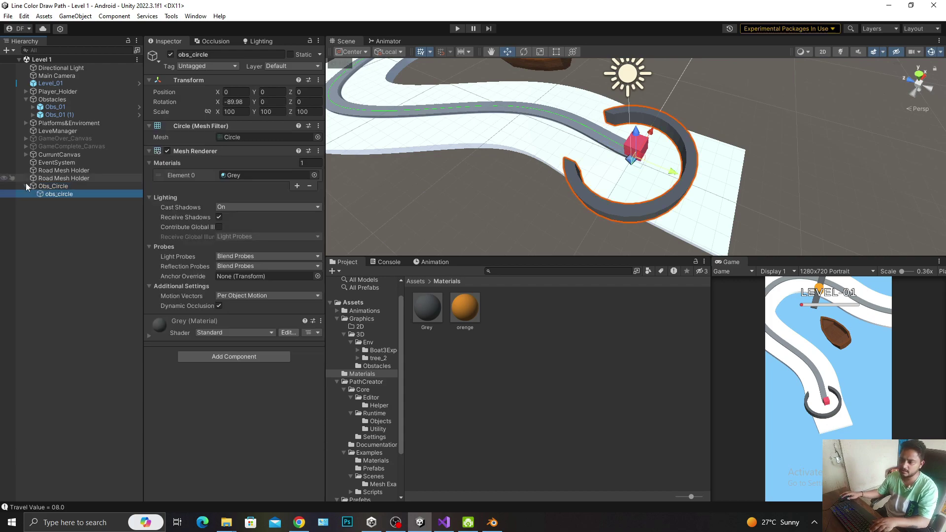
click(234, 355)
text(Animesh)
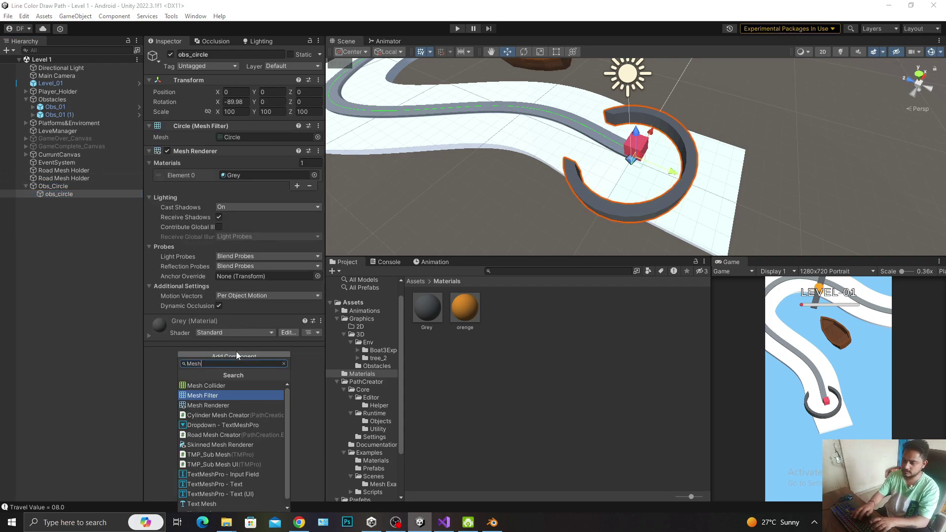
key(Return)
Tag the child obs_circle as obstacle
click(91, 186)
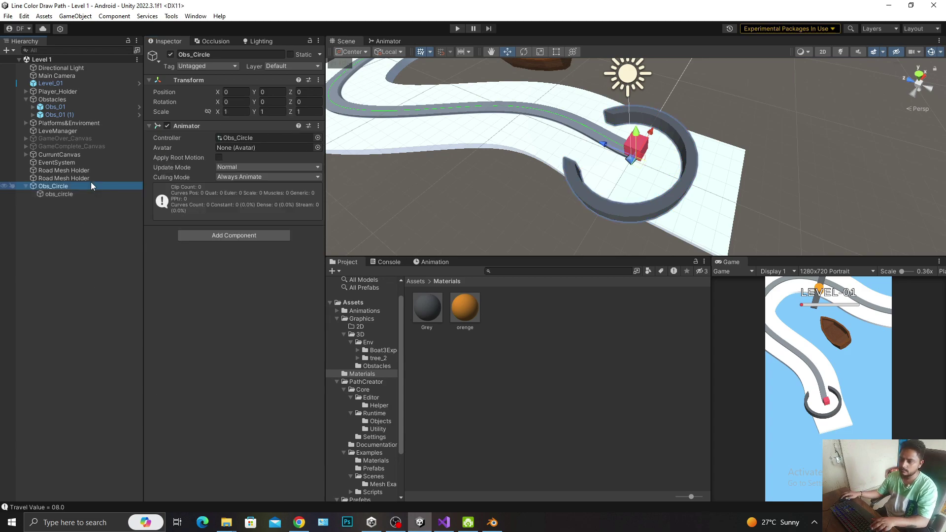
key(Left)
key(Right)
key(Down)
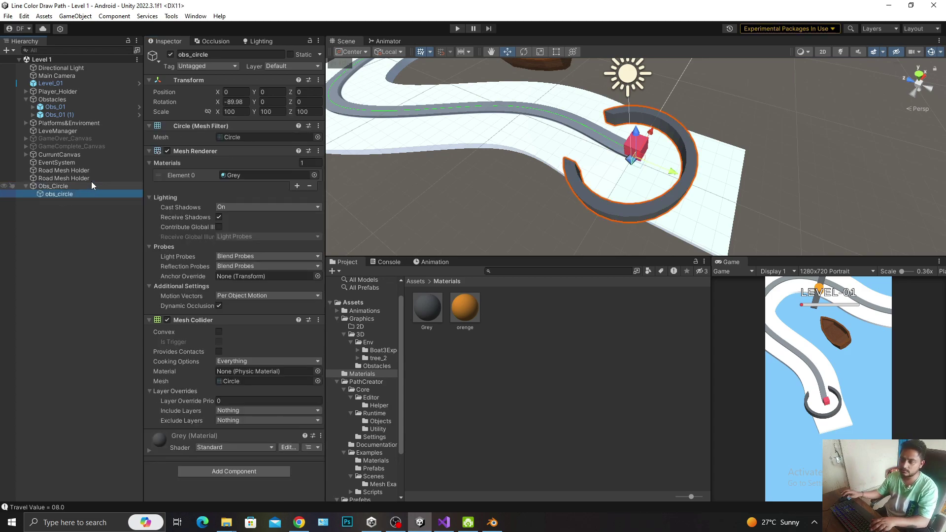
click(217, 66)
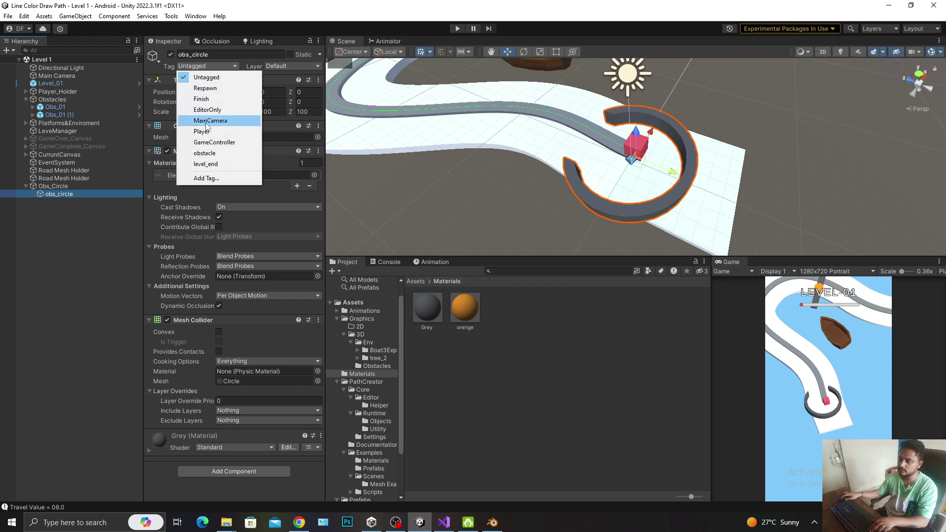
click(217, 153)
click(83, 186)
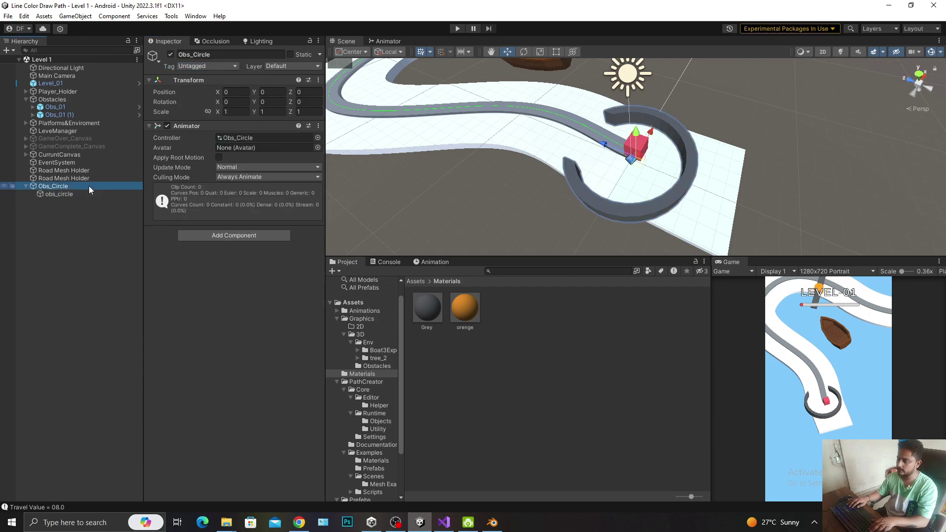
key(Left)
Save Obs_Circle as a prefab in Assets/Prefabs/Obstacle
middle_drag(674, 170, 833, 178)
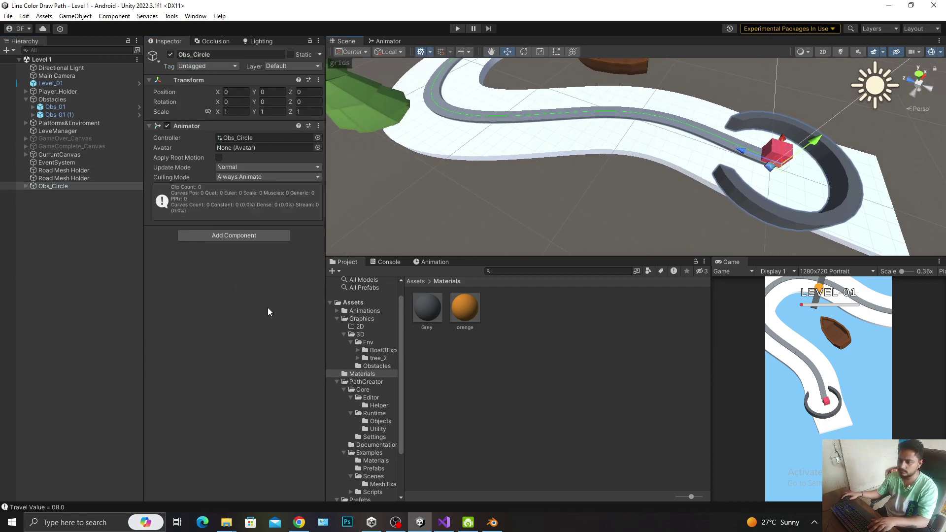
scroll(368, 465, down, 3)
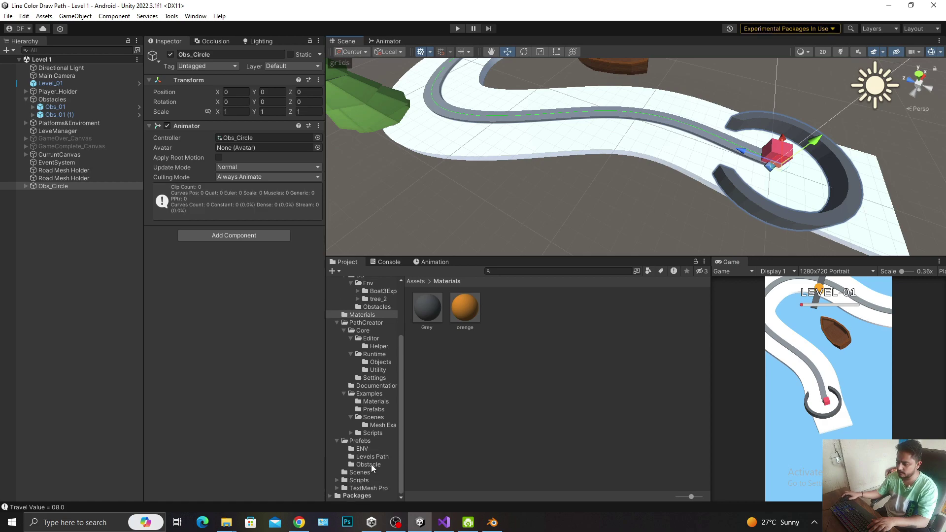
click(365, 449)
click(368, 464)
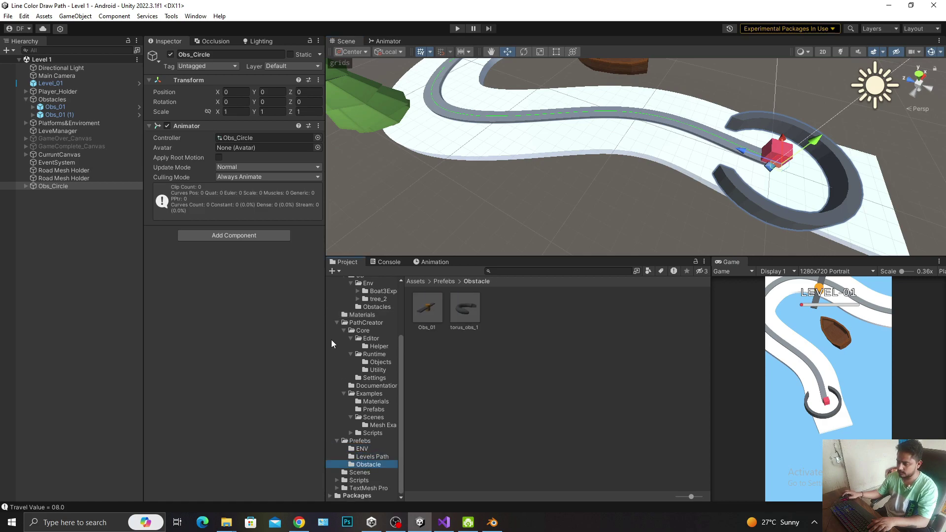
click(64, 179)
click(57, 186)
drag(54, 186, 503, 344)
Move Obs_Circle into the Obstacles group in the Hierarchy
double_click(64, 185)
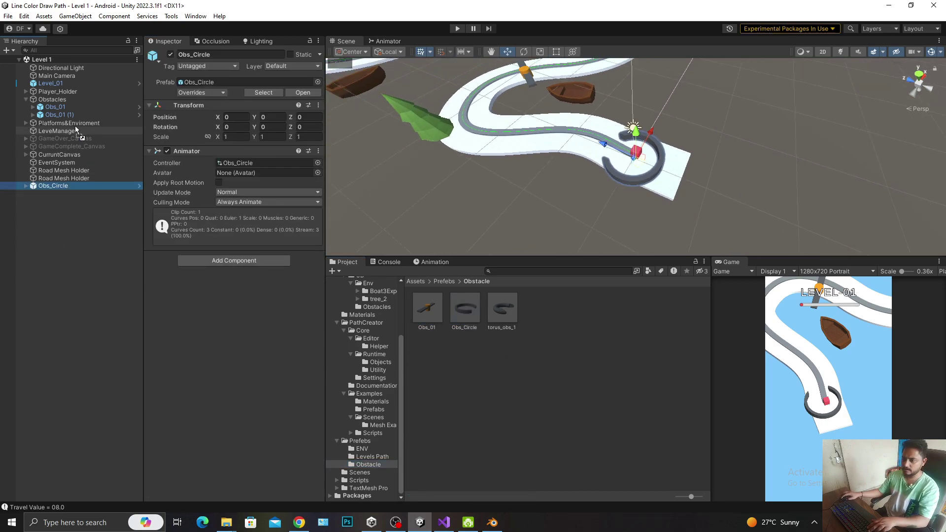
drag(76, 130, 64, 99)
scroll(616, 92, down, 3)
Move Obs_Circle onto the road ahead and rotate it to about 114 degrees to align with the road
mouse_move(617, 93)
middle_down()
mouse_move(750, 149)
mouse_move(750, 173)
middle_up()
drag(753, 238, 498, 121)
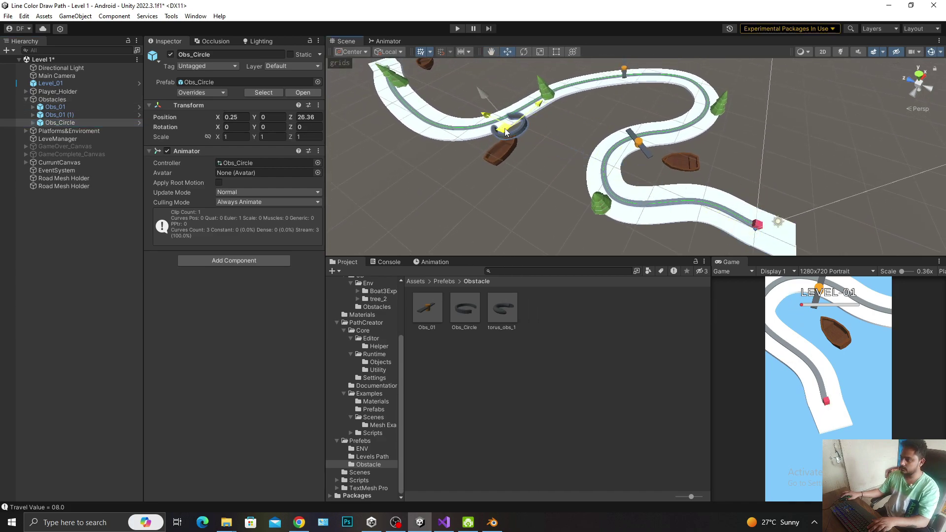
key(e)
middle_drag(539, 132, 573, 155)
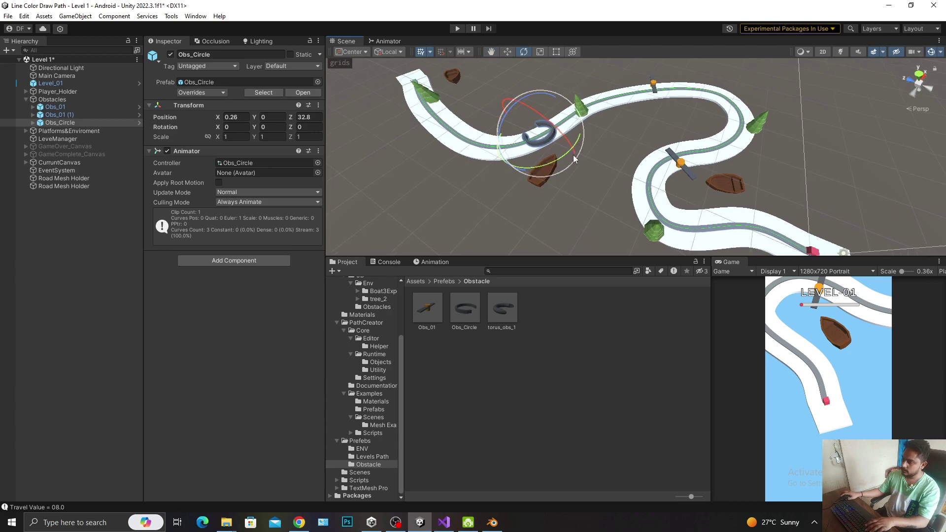
drag(572, 155, 404, 186)
key(f)
scroll(644, 148, down, 2)
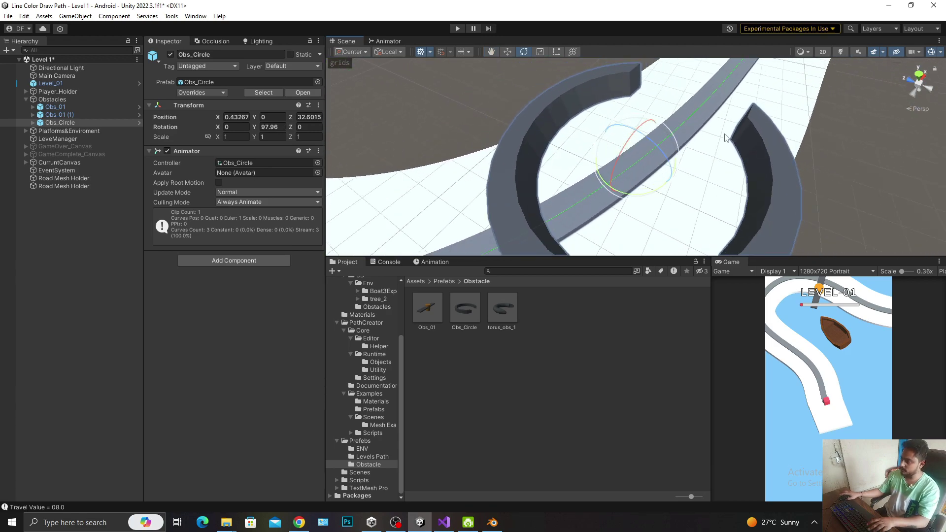
scroll(647, 163, down, 2)
scroll(650, 177, down, 2)
scroll(656, 192, down, 2)
drag(655, 191, 634, 214)
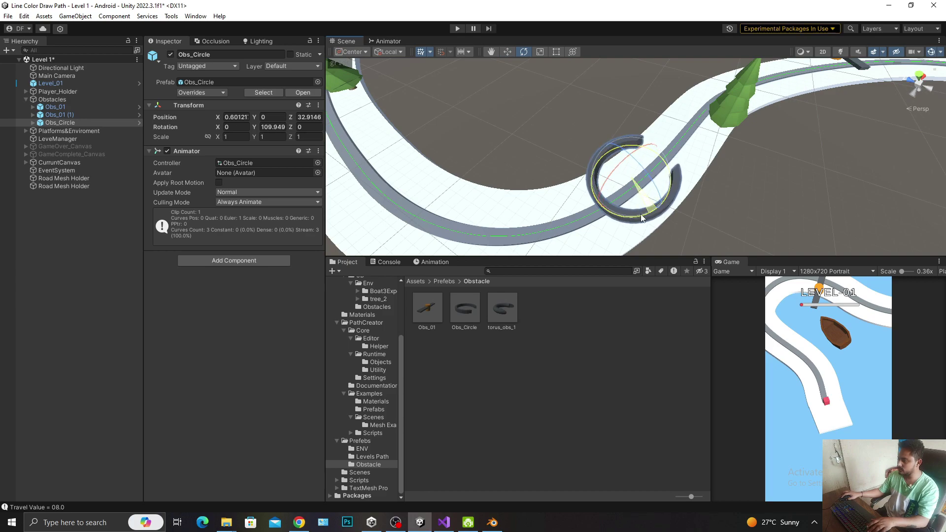
right_drag(634, 215, 636, 143)
scroll(638, 146, down, 2)
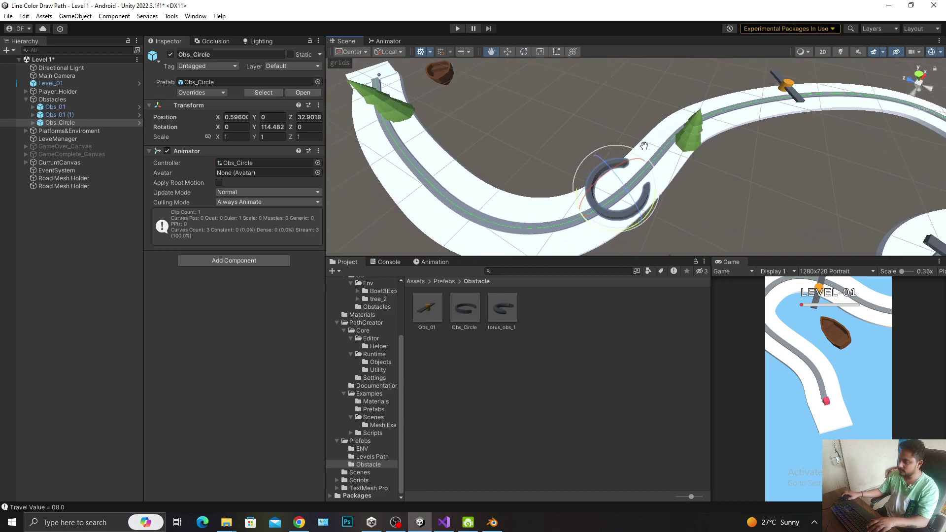
scroll(643, 147, down, 2)
Duplicate Obs_Circle, slide the copy further along the road, and turn it to about 248 degrees
key(ctrl+d)
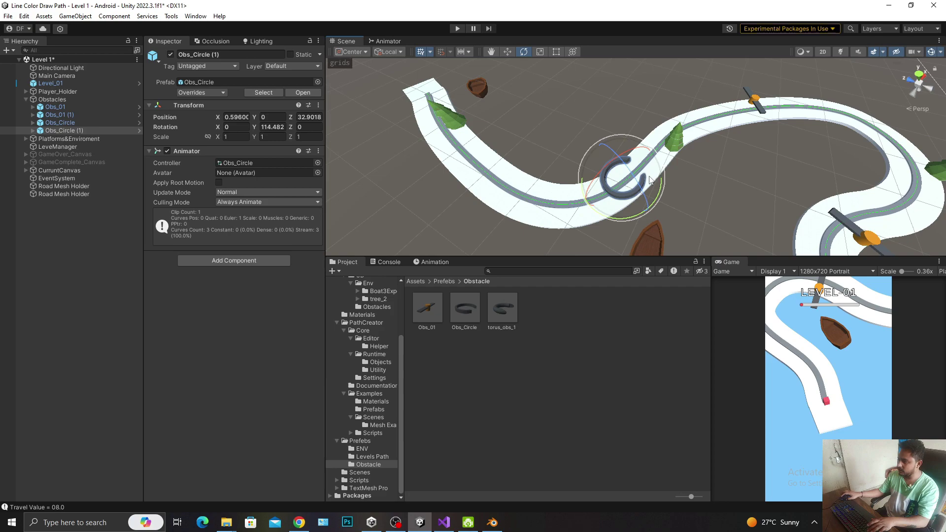
key(w)
mouse_move(625, 175)
mouse_down()
mouse_move(847, 118)
mouse_move(905, 155)
mouse_up()
scroll(905, 155, up, 2)
key(f)
key(e)
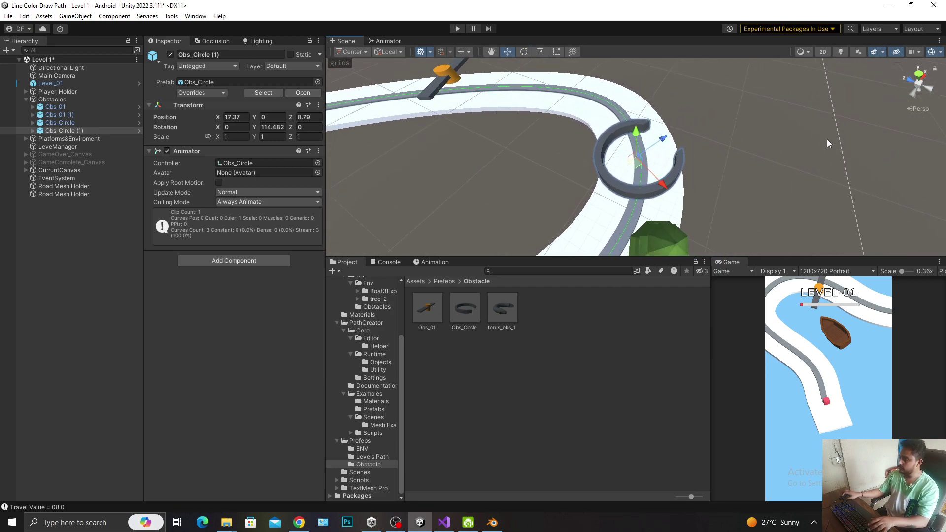
drag(650, 197, 443, 178)
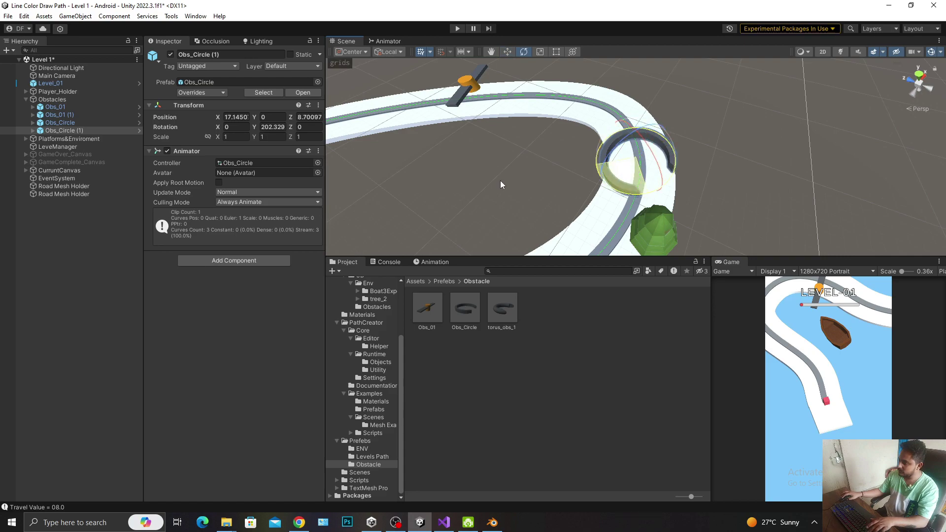
key(w)
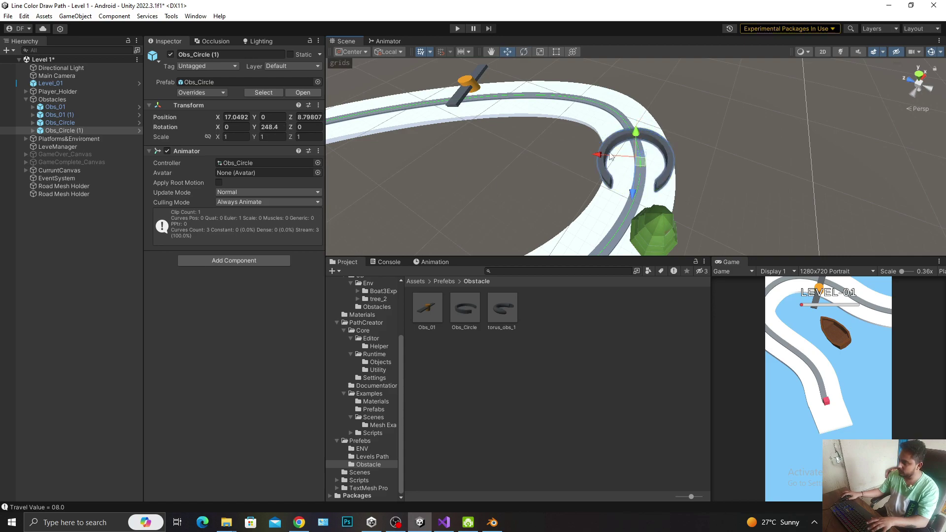
drag(612, 156, 608, 158)
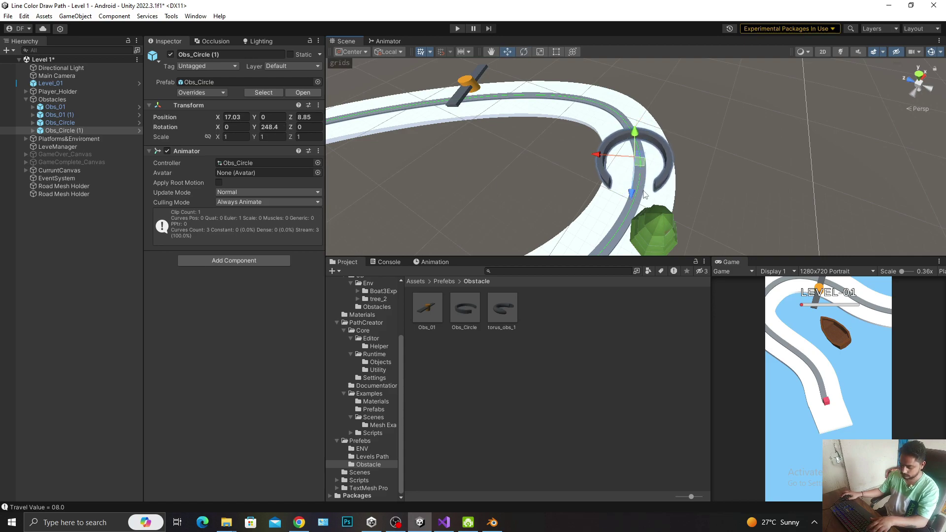
Fine-tune Obs_Circle (1) rotation to about 270 degrees and save the scene
key(e)
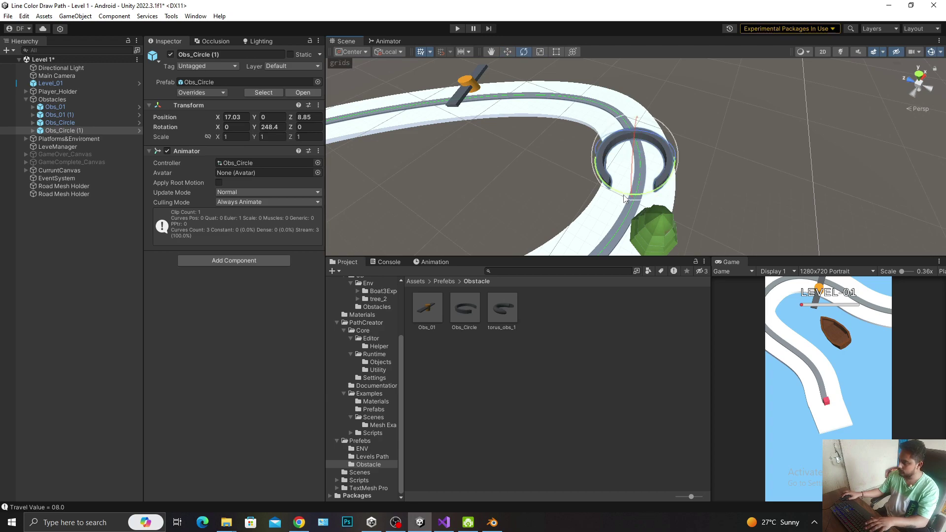
drag(628, 193, 638, 213)
key(w)
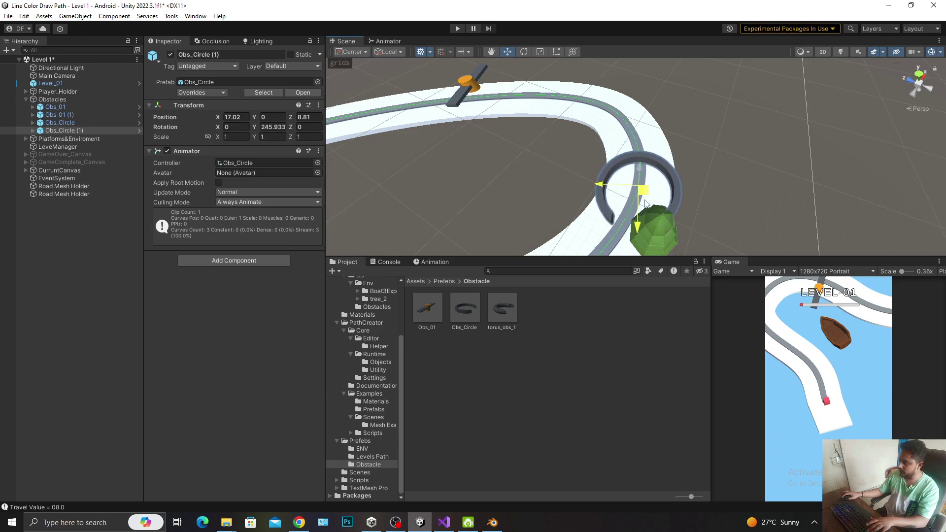
key(f)
key(e)
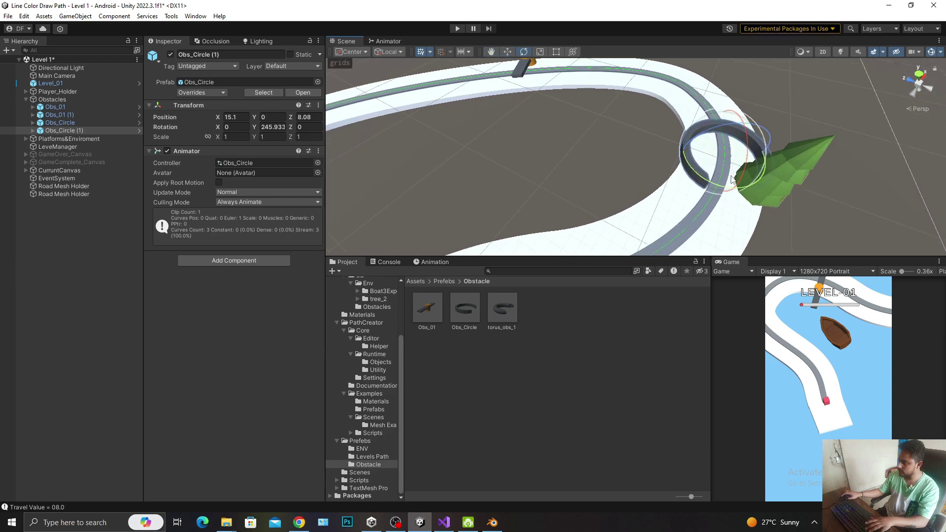
mouse_move(690, 148)
mouse_down()
mouse_move(680, 185)
mouse_move(720, 164)
mouse_up()
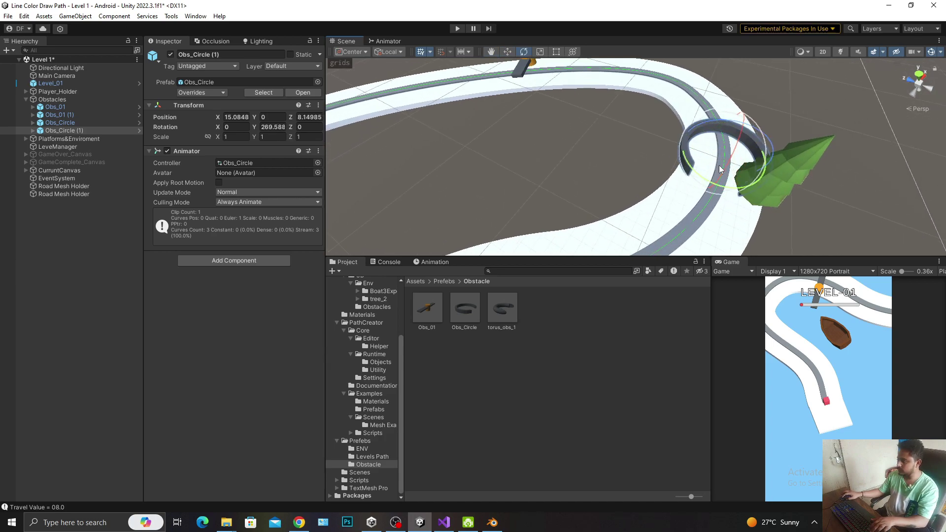
middle_drag(719, 165, 752, 90)
key(ctrl+s)
Enlarge the game preview panel and set the Game view to Play Focused
alt+drag(451, 155, 750, 147)
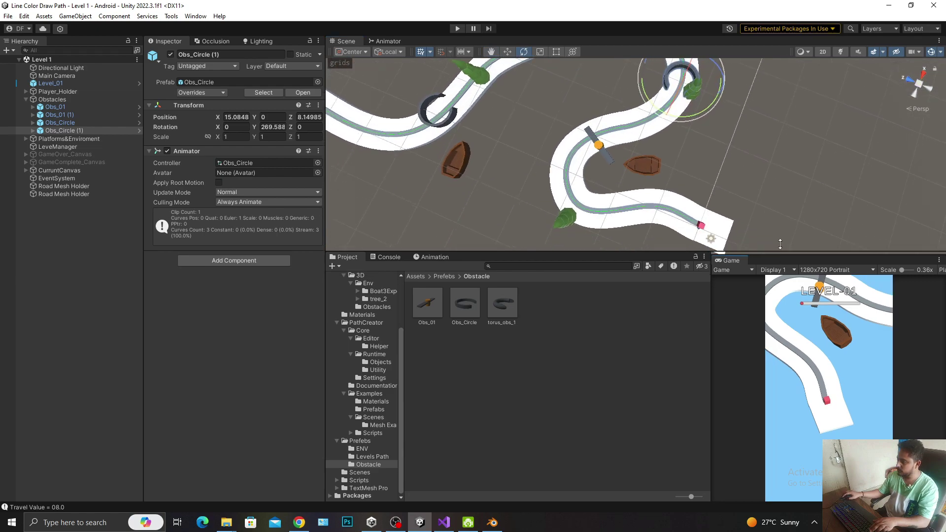
drag(753, 257, 752, 187)
drag(711, 238, 615, 238)
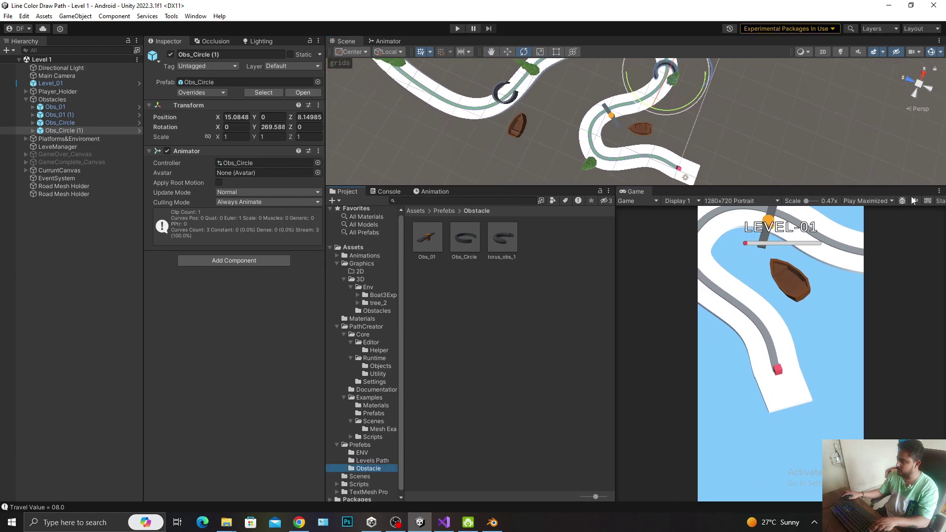
click(868, 200)
click(880, 211)
Turn the ring slightly around its vertical axis and start play-testing the level
alt+drag(732, 107, 699, 151)
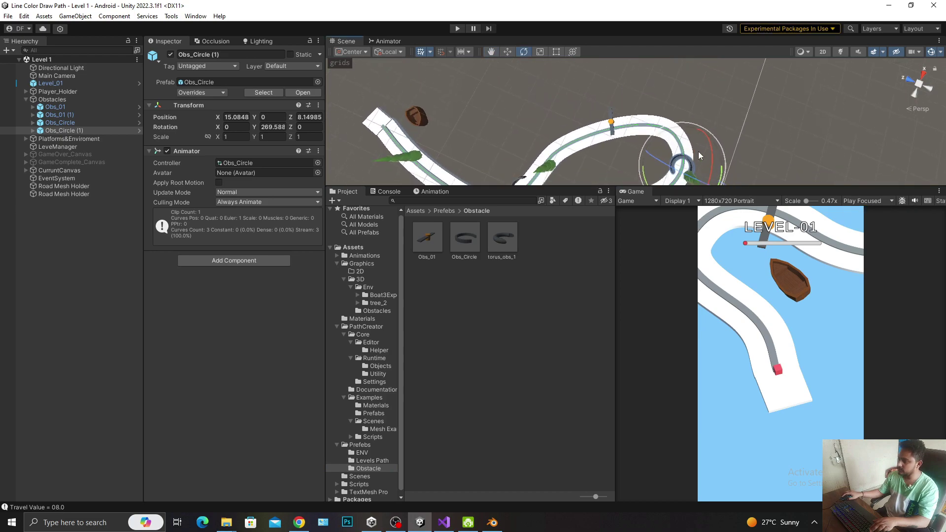
scroll(699, 152, down, 3)
middle_drag(606, 86, 647, 98)
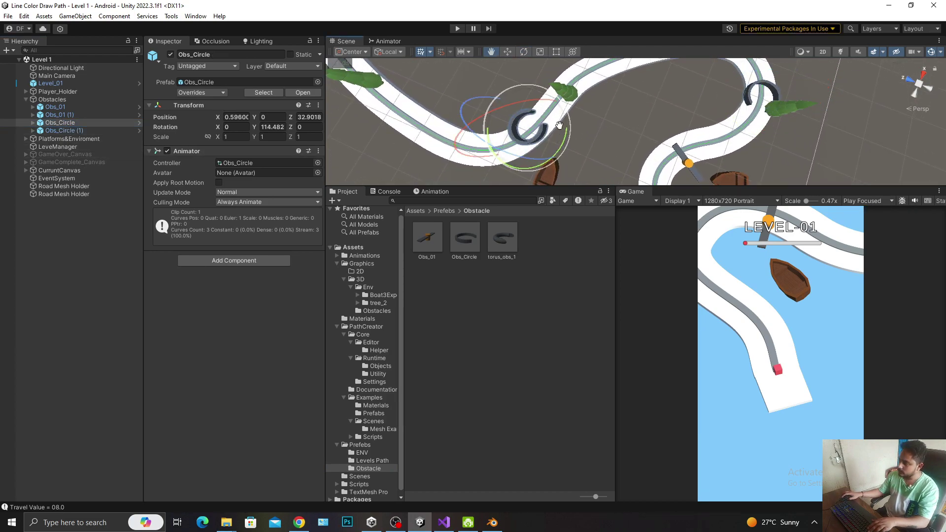
middle_drag(593, 133, 688, 151)
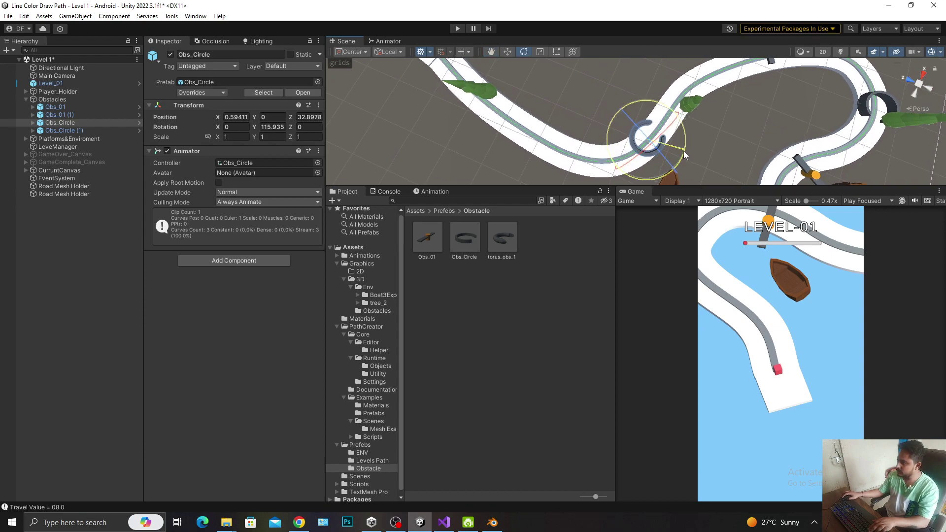
drag(685, 153, 641, 148)
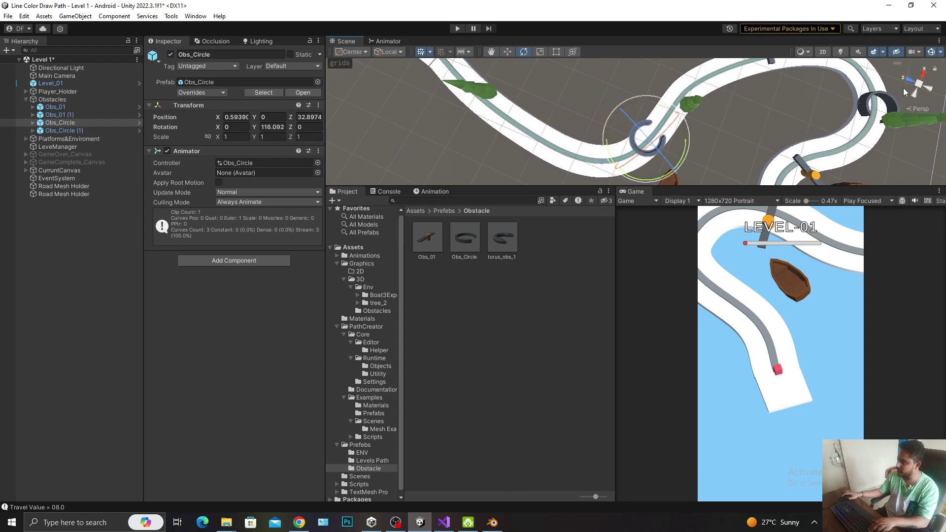
middle_drag(876, 109, 702, 102)
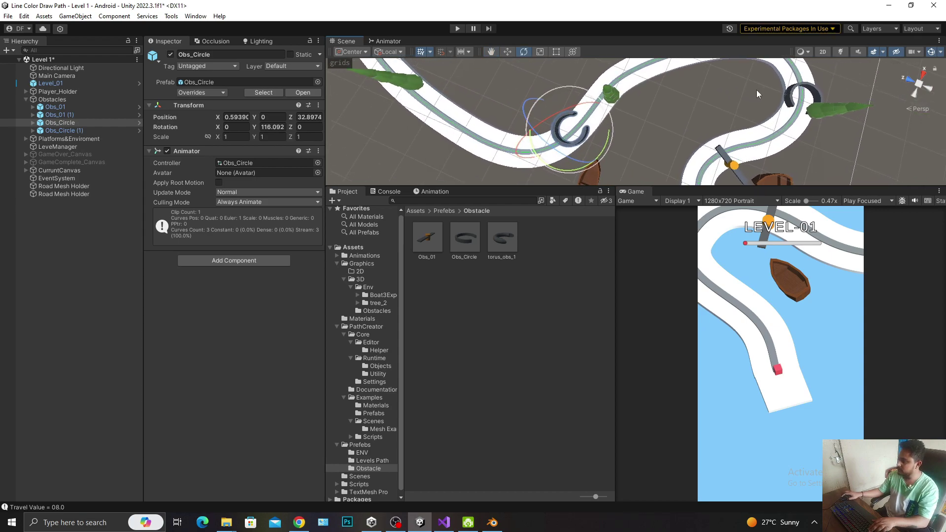
click(461, 28)
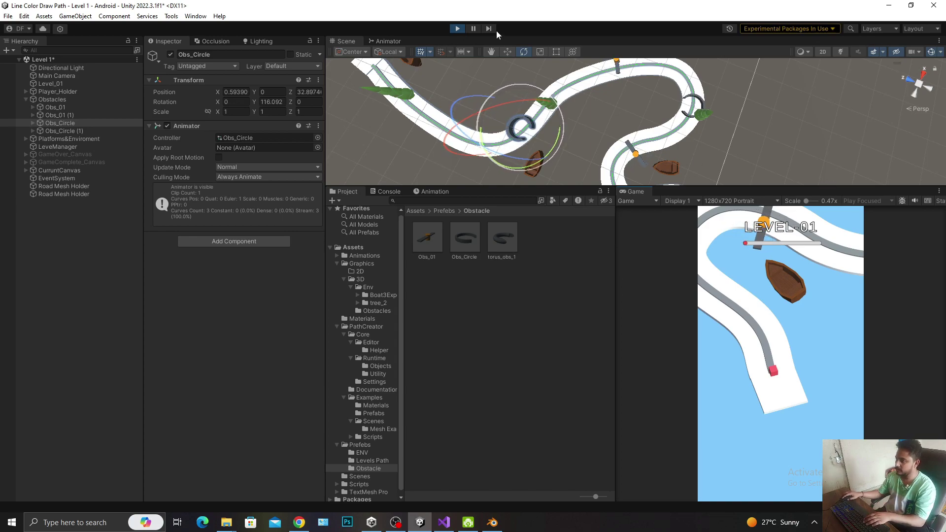
Pause the game and switch the Game view to Play Maximized
click(474, 29)
click(865, 200)
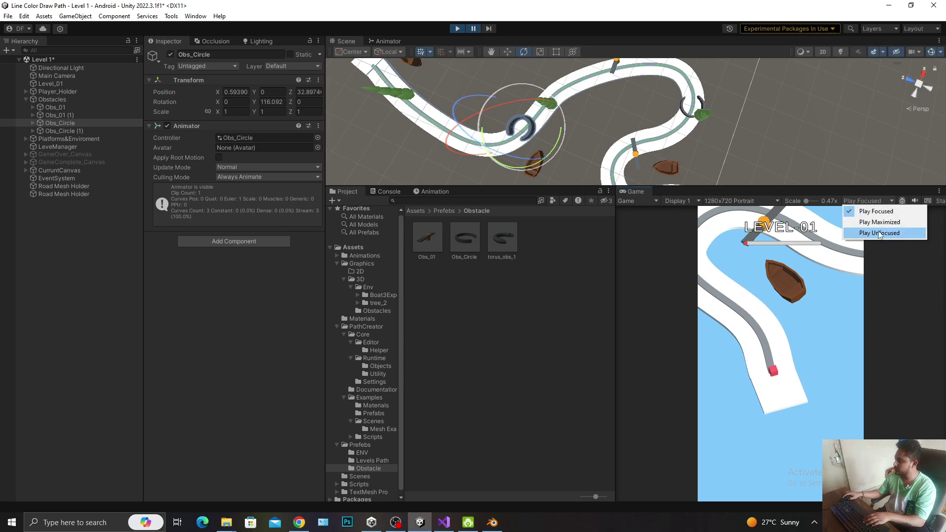
click(867, 223)
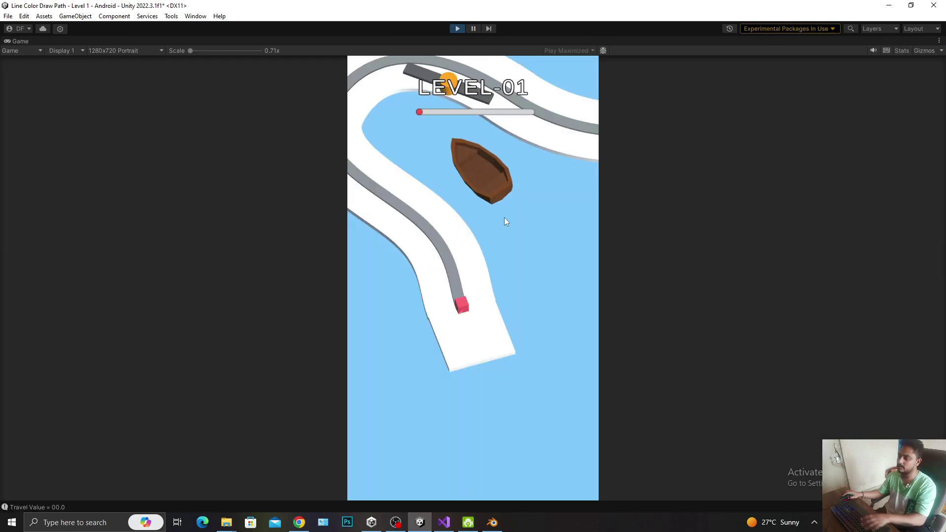
Draw the red line along the road past the ring obstacles
drag(505, 217, 500, 331)
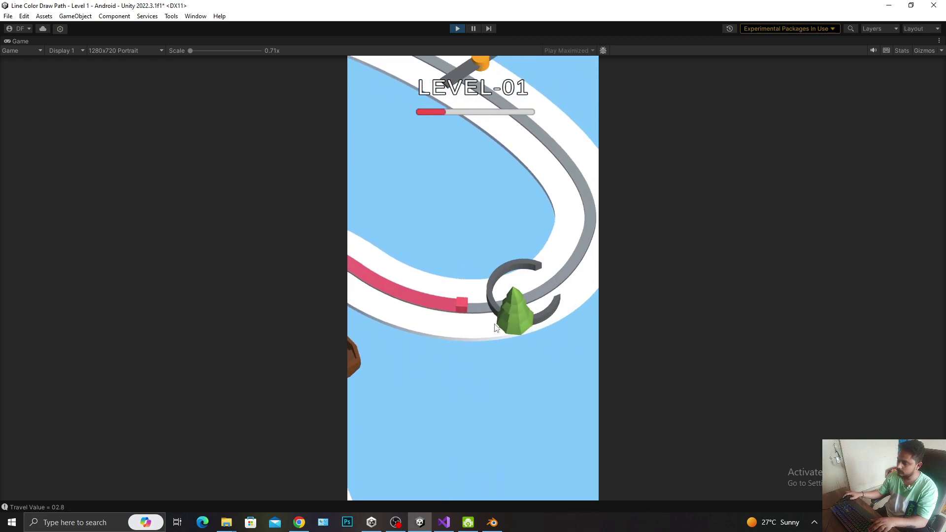
click(500, 337)
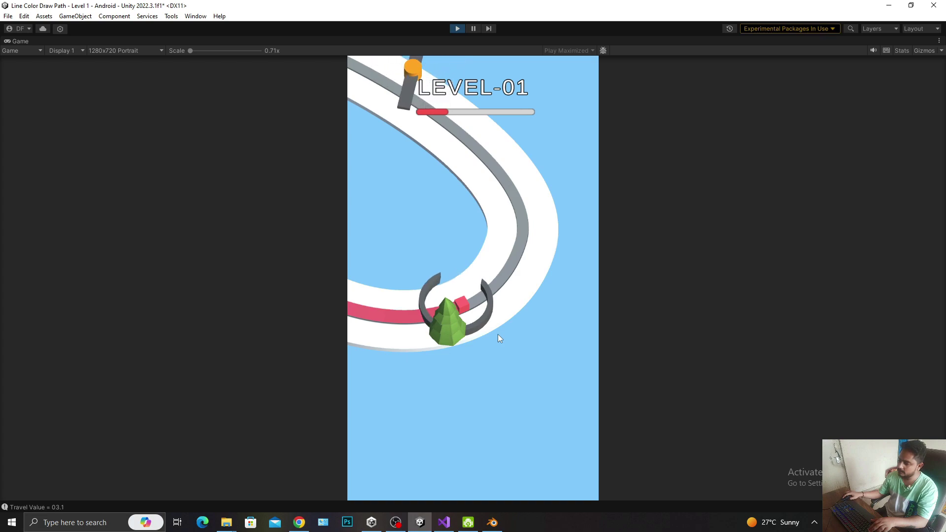
drag(498, 335, 498, 338)
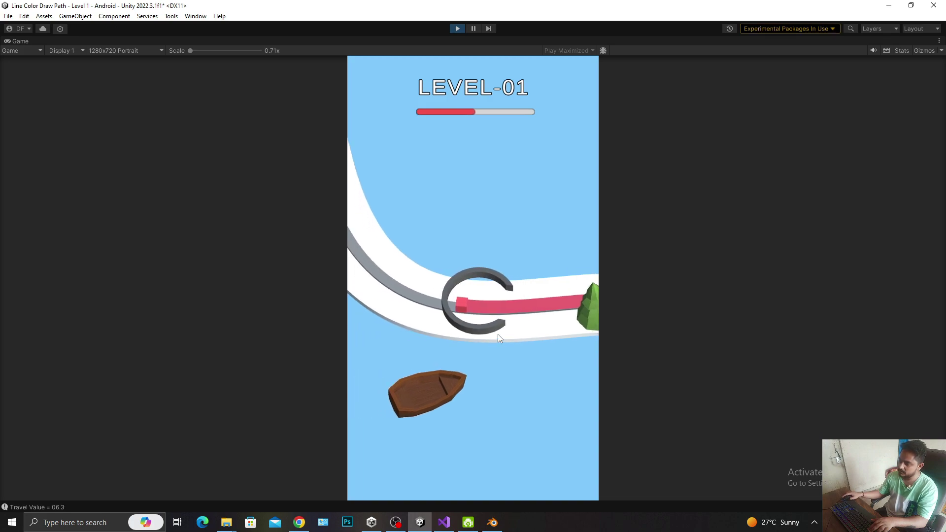
drag(498, 334, 497, 331)
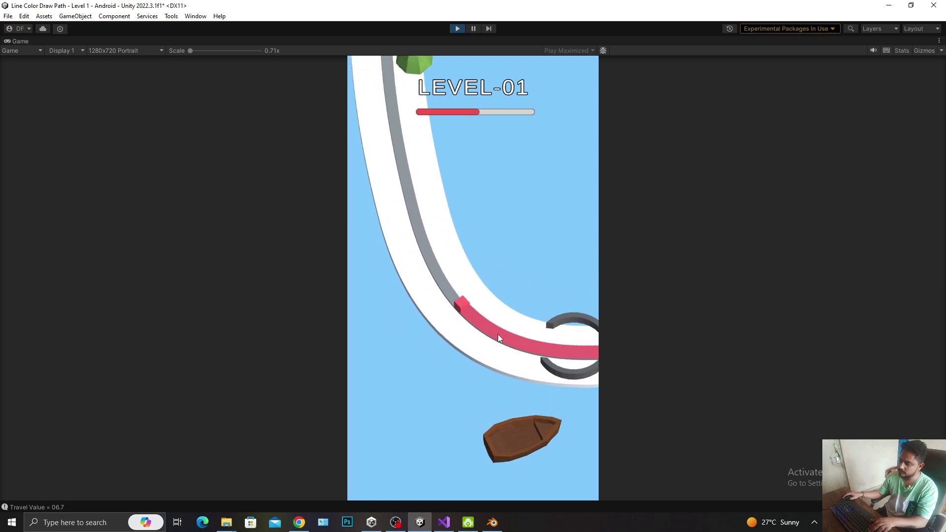
Exit Play mode and move TreeHolder (1) further along the roadside
key(ctrl+shift+p)
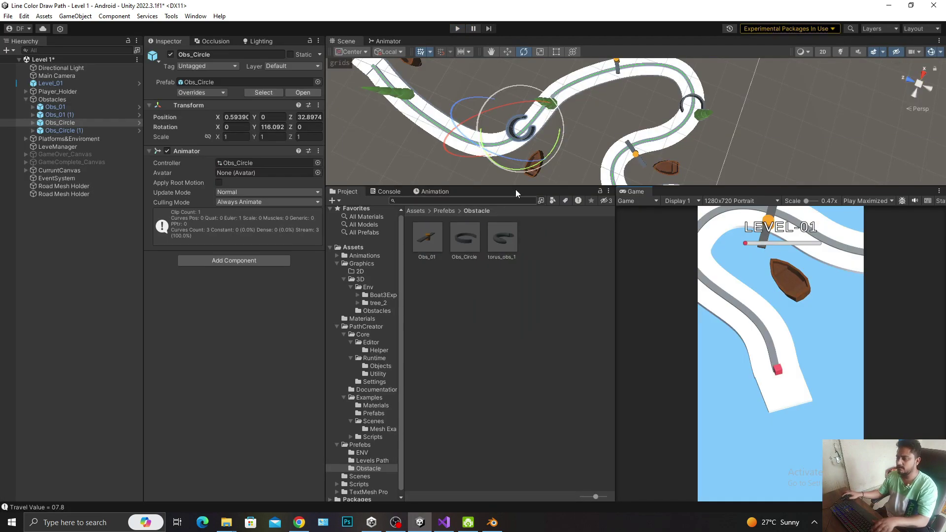
click(58, 115)
key(f)
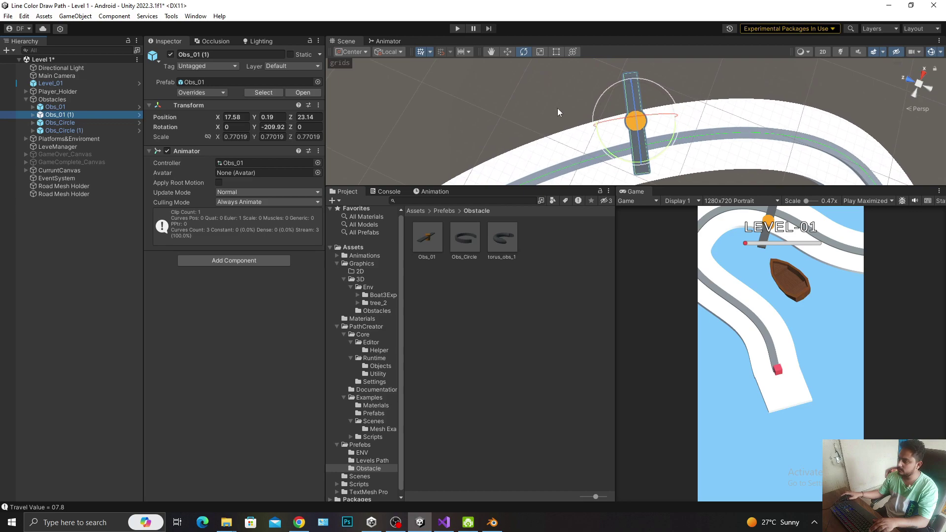
mouse_move(557, 108)
right_down()
mouse_move(803, 107)
mouse_move(674, 125)
right_up()
click(674, 125)
key(w)
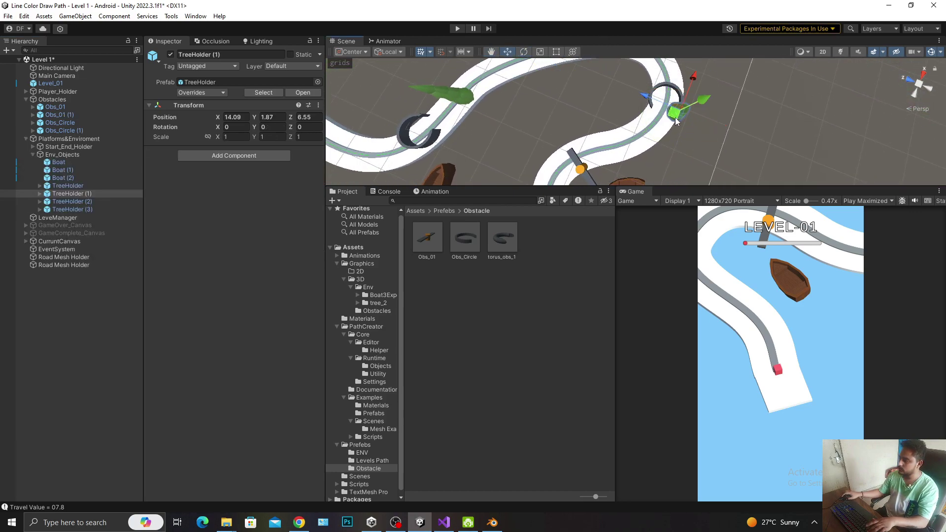
drag(674, 117, 677, 63)
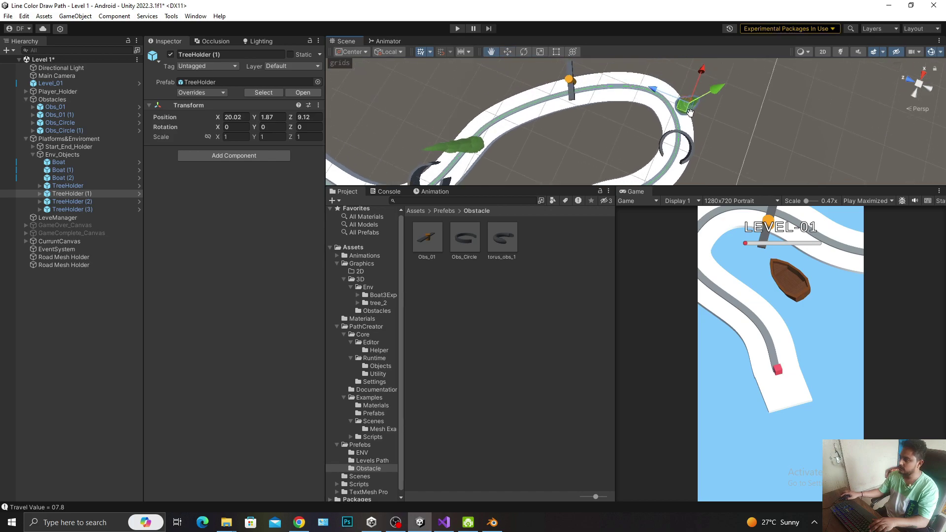
key(f)
drag(702, 138, 706, 141)
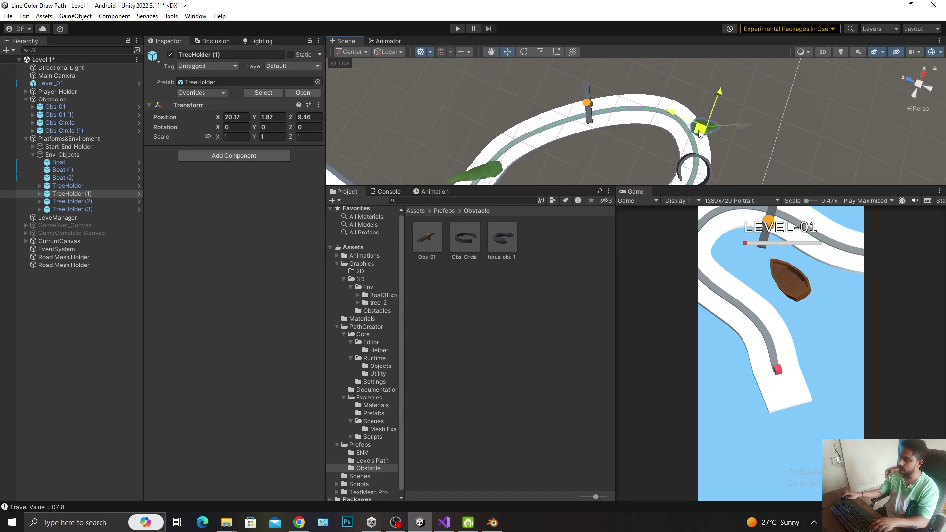
mouse_move(706, 140)
middle_down()
mouse_move(700, 104)
mouse_move(728, 101)
middle_up()
Reposition the first Obs_Circle ring on the road
click(595, 121)
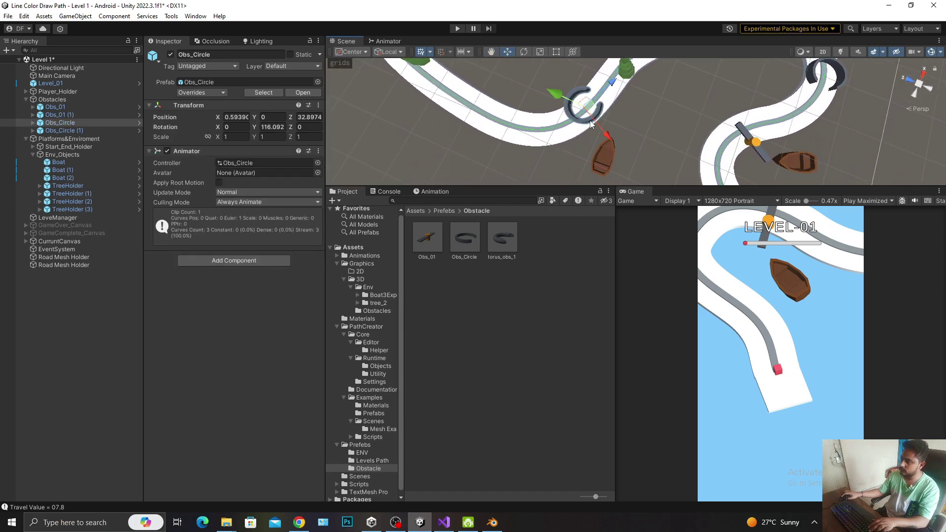
middle_drag(595, 121, 649, 126)
drag(636, 120, 637, 123)
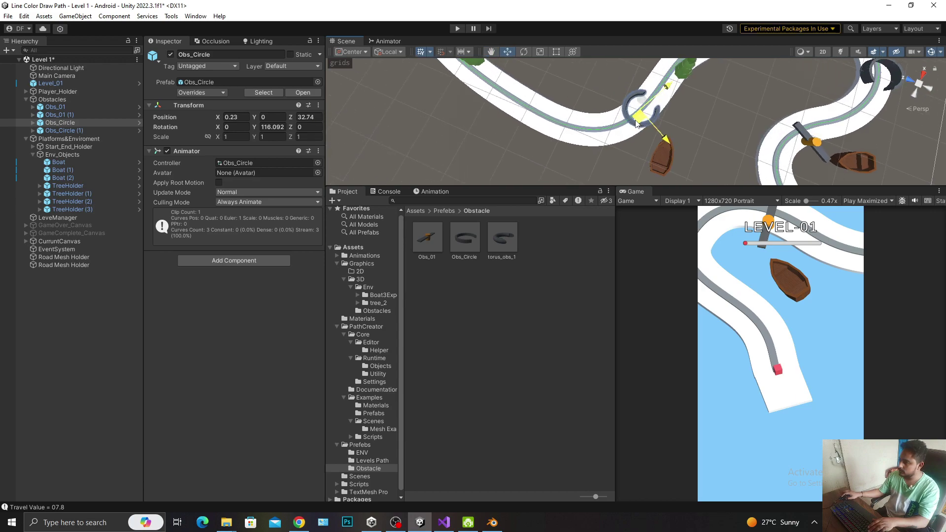
click(918, 87)
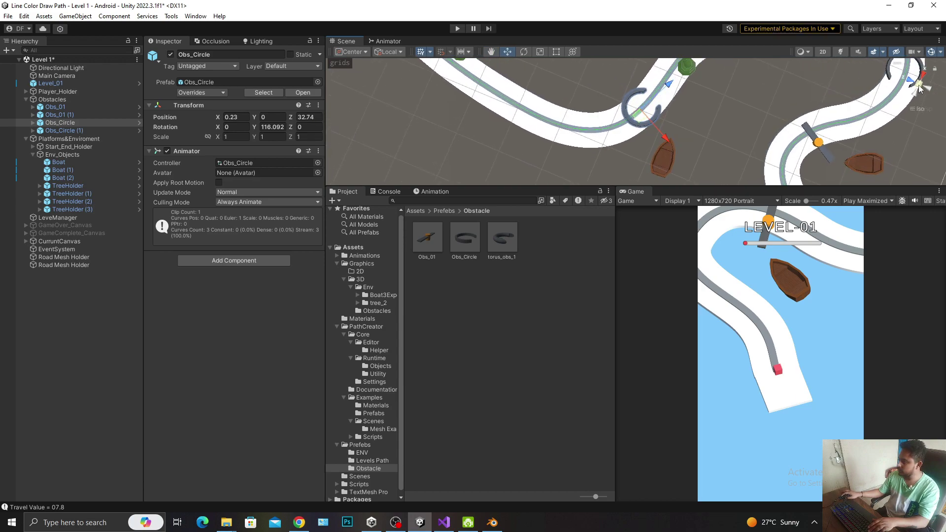
click(917, 87)
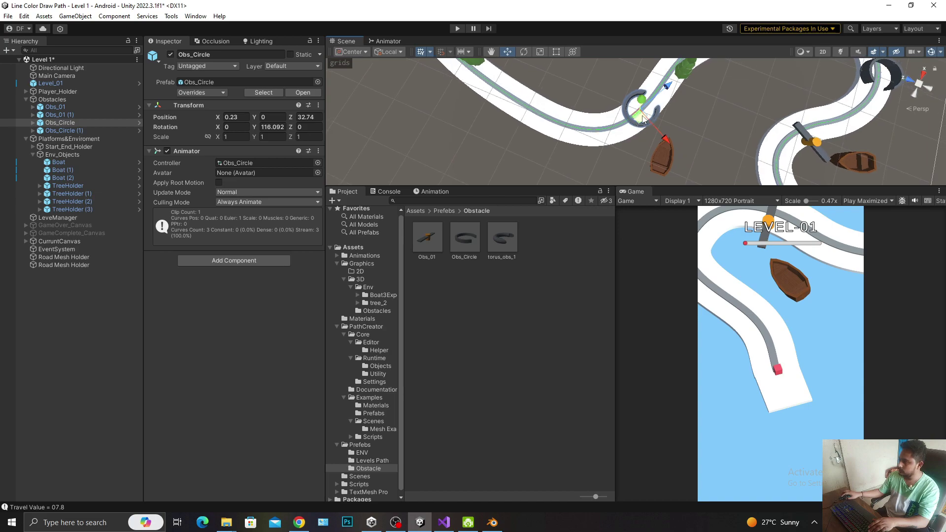
drag(643, 119, 644, 120)
middle_drag(643, 121, 665, 175)
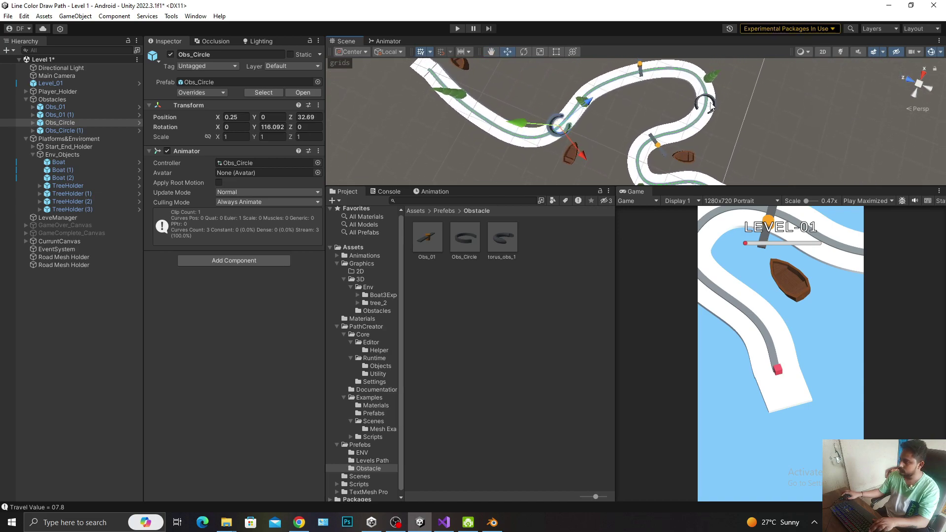
Move Obs_Circle (1) to X 14.89, Z 7.93, rotate it to Y 266.714, and save Level 1
click(711, 111)
key(f)
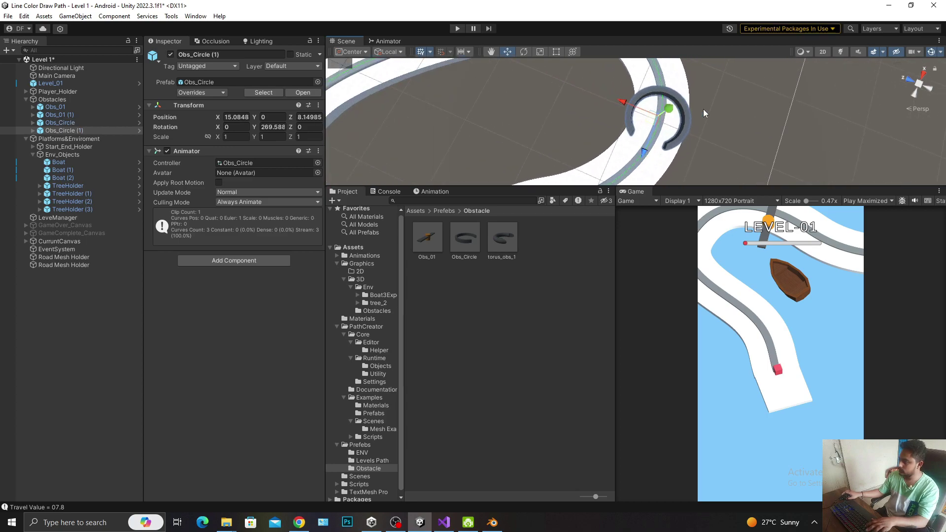
drag(643, 133, 646, 134)
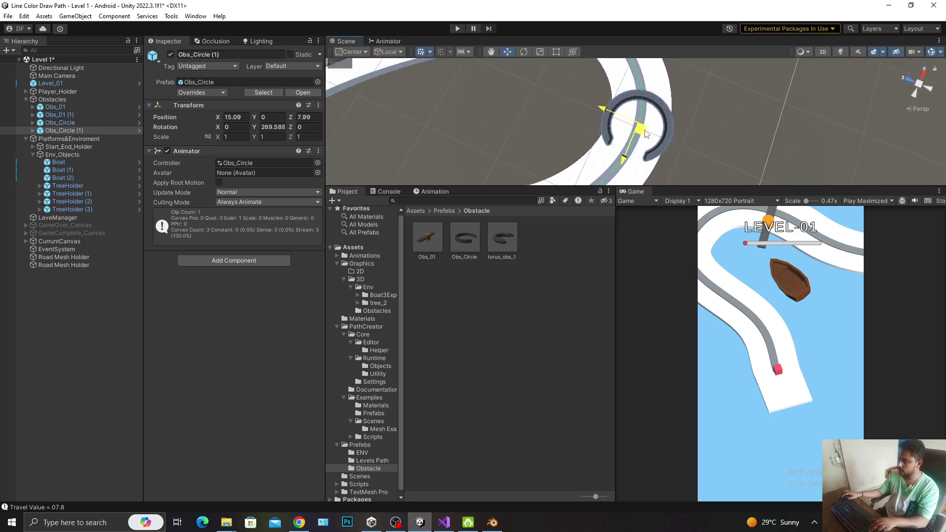
key(e)
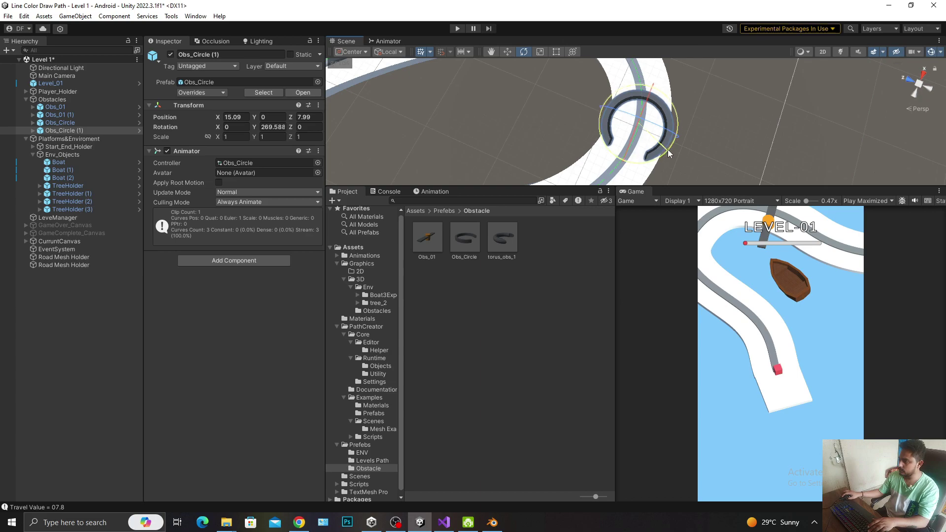
drag(670, 153, 632, 133)
key(w)
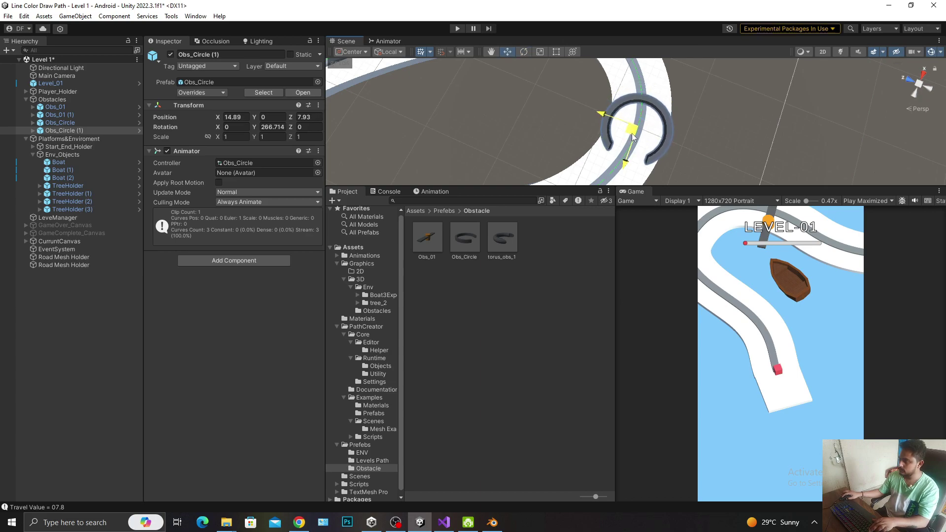
key(ctrl+s)
scroll(641, 91, down, 3)
scroll(642, 89, down, 3)
scroll(642, 89, down, 3)
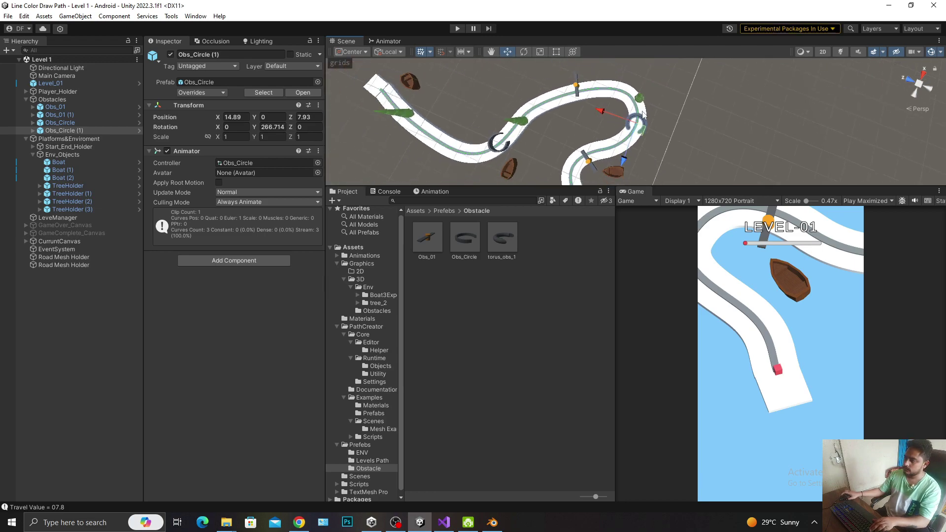
scroll(634, 104, down, 2)
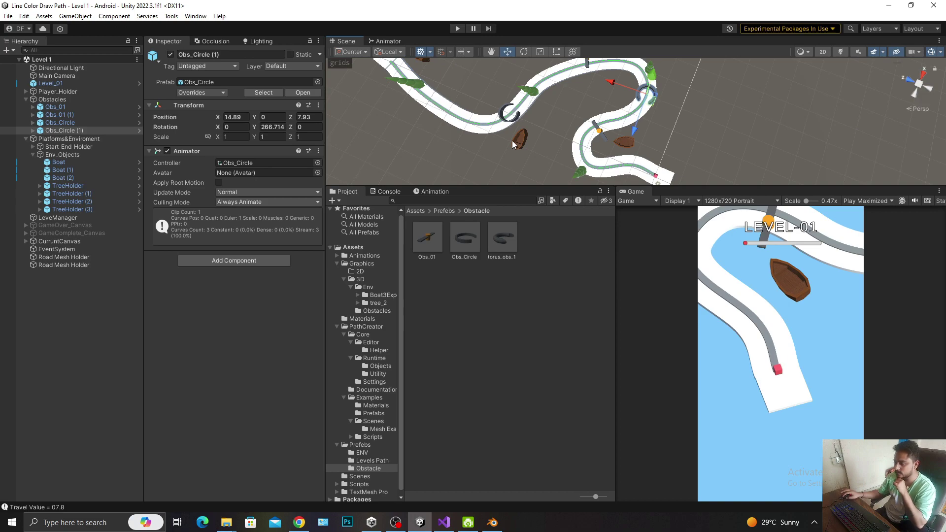
Close Blender and relaunch Blender 3.6 from the Windows search
click(492, 523)
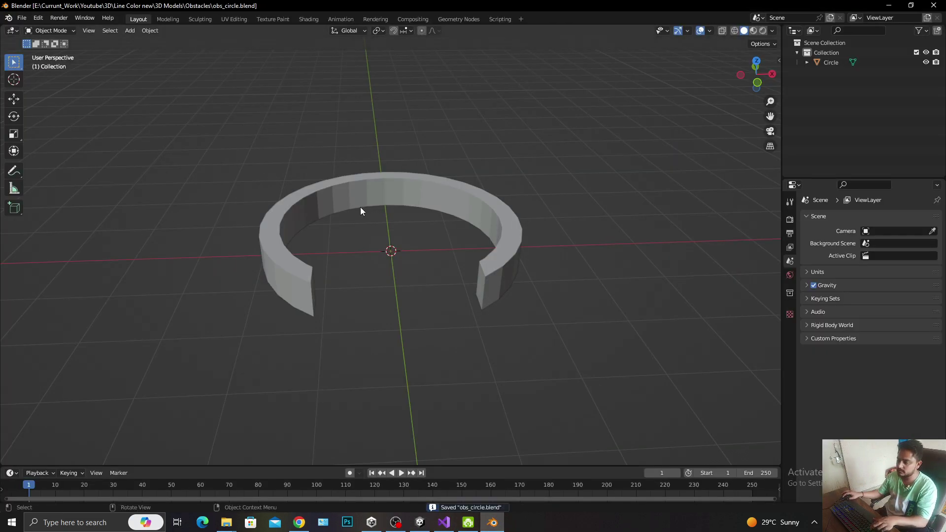
click(934, 6)
key(super)
text(ble)
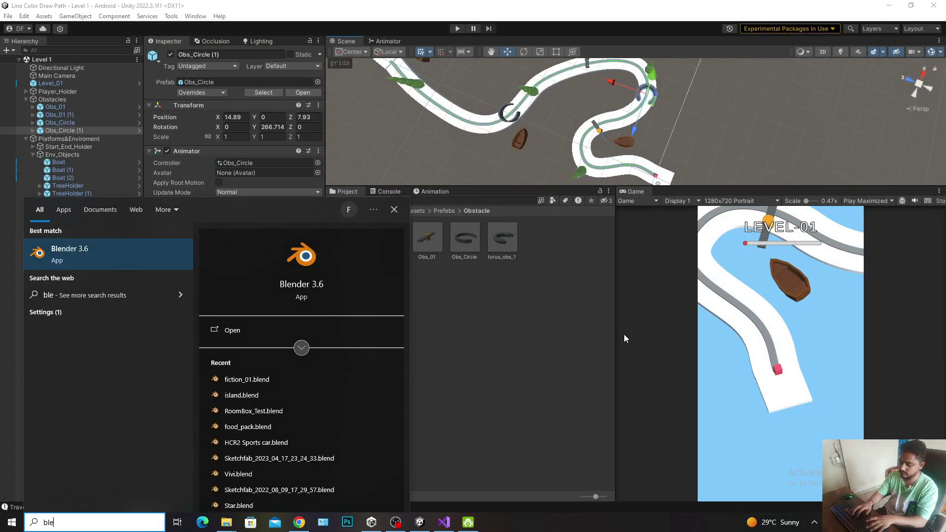
text(nd)
key(Return)
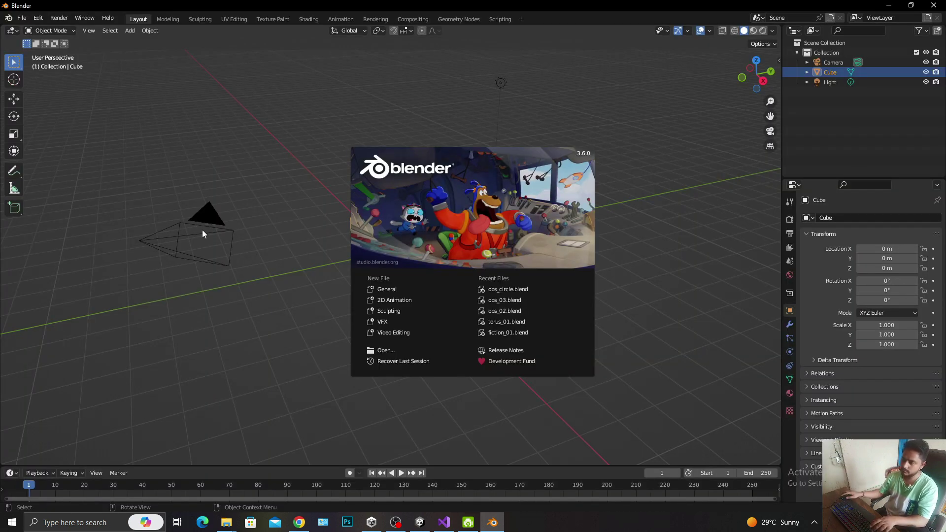
Dismiss the splash screen and delete the default camera, cube and light
click(269, 245)
key(a)
key(Delete)
key(shift+a)
mouse_move(269, 245)
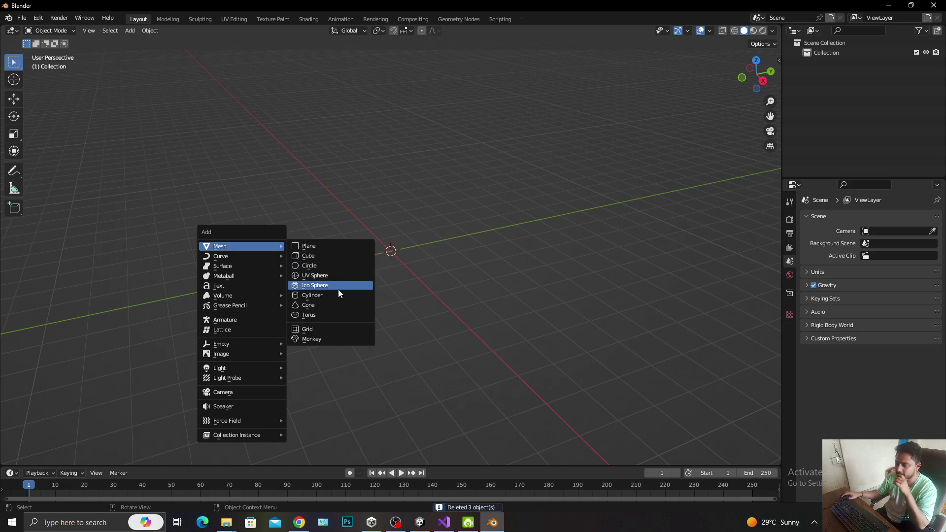
Add a torus at the origin and cut its segment counts down to very few
click(325, 316)
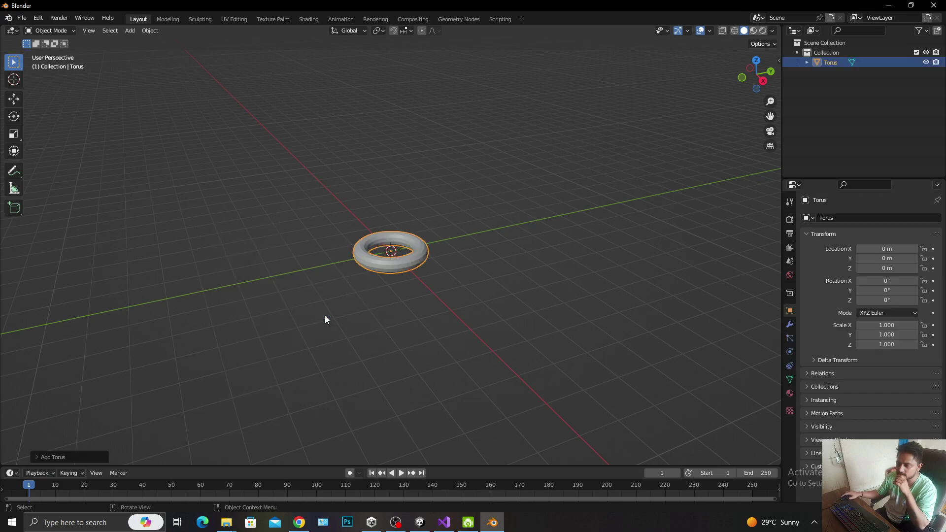
click(43, 457)
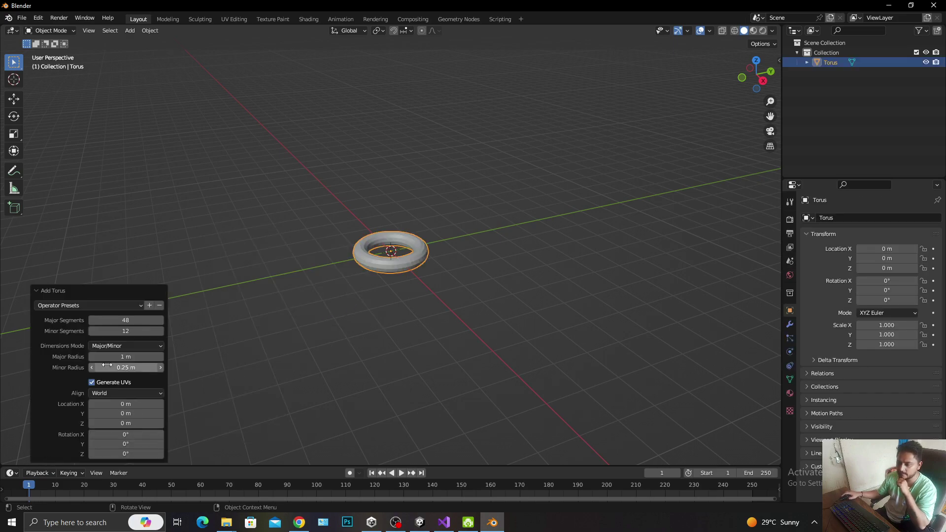
mouse_move(126, 331)
mouse_down()
mouse_move(98, 331)
mouse_move(102, 321)
mouse_up()
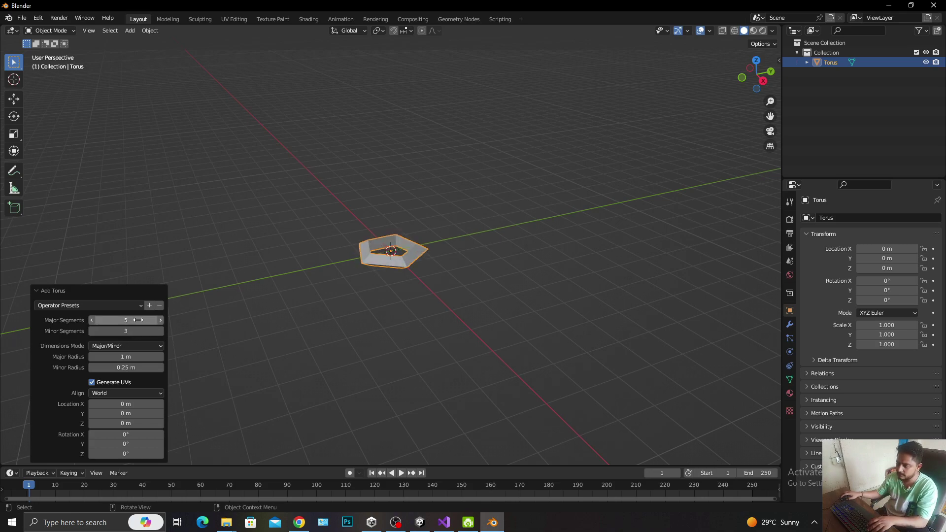
scroll(392, 226, up, 2)
scroll(400, 229, up, 3)
mouse_move(400, 229)
middle_down()
mouse_move(399, 250)
mouse_move(374, 273)
middle_up()
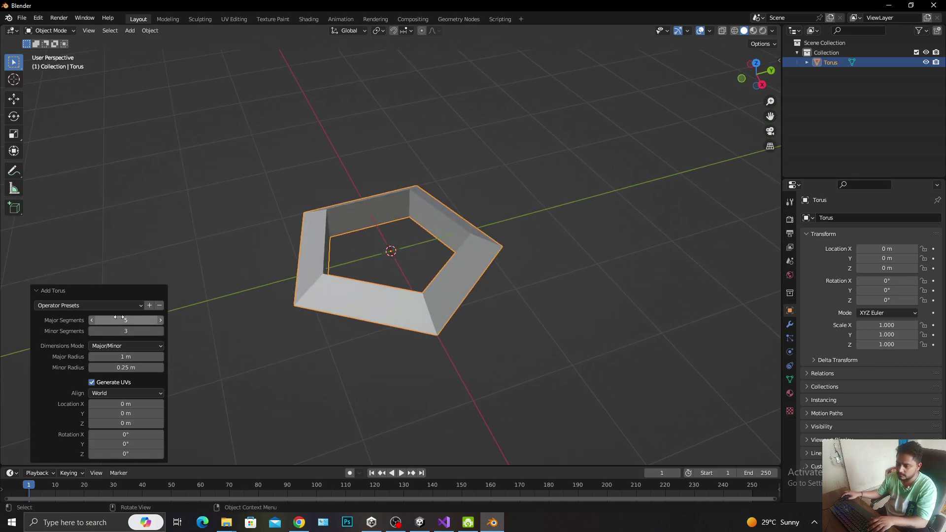
drag(126, 320, 121, 320)
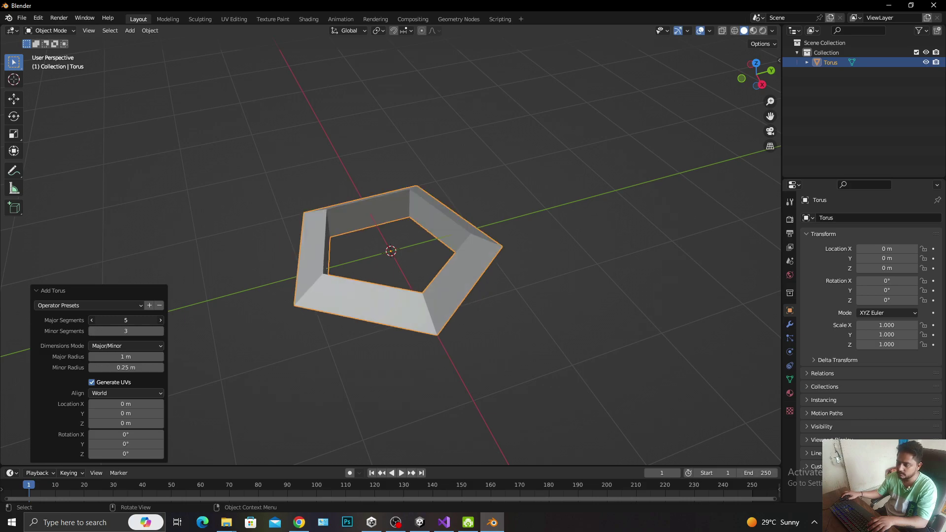
Set the torus Major Radius to 2 m
drag(112, 356, 133, 355)
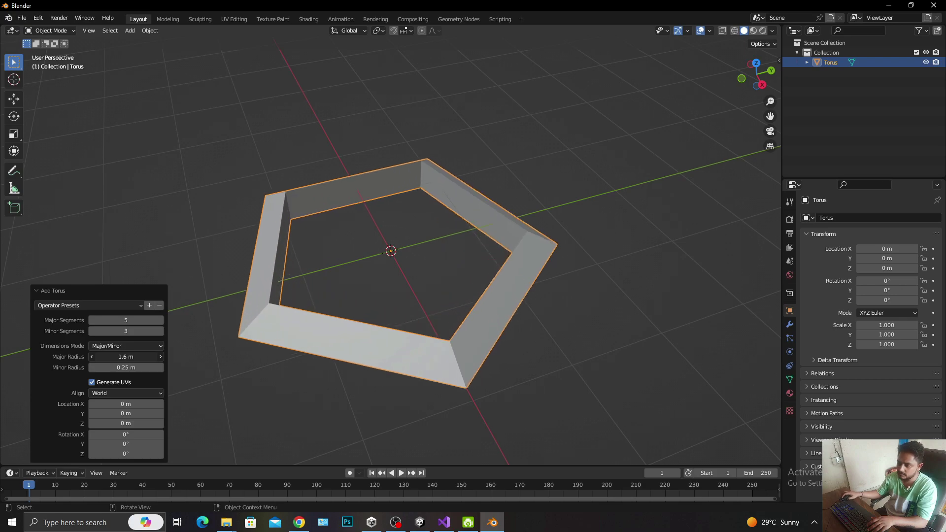
click(125, 355)
text(1)
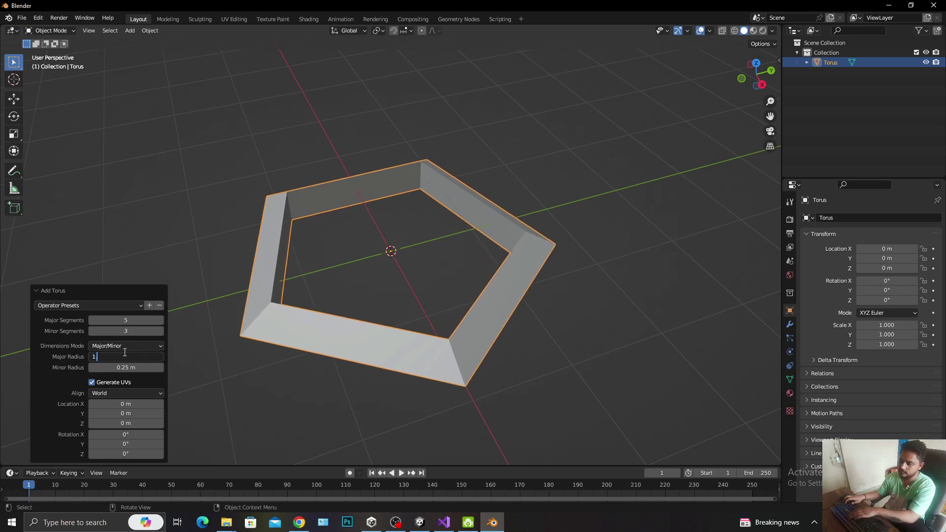
key(BackSpace)
text(2)
key(Return)
scroll(357, 287, down, 4)
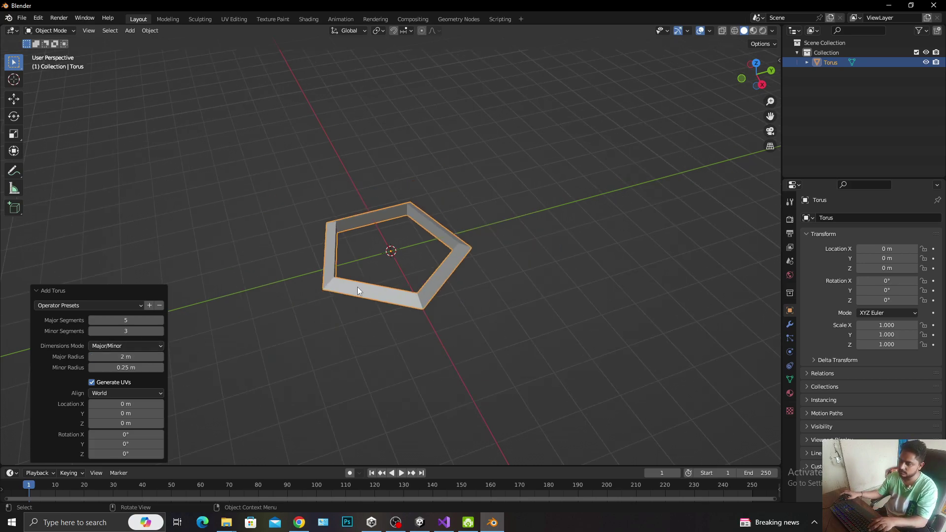
scroll(358, 284, up, 1)
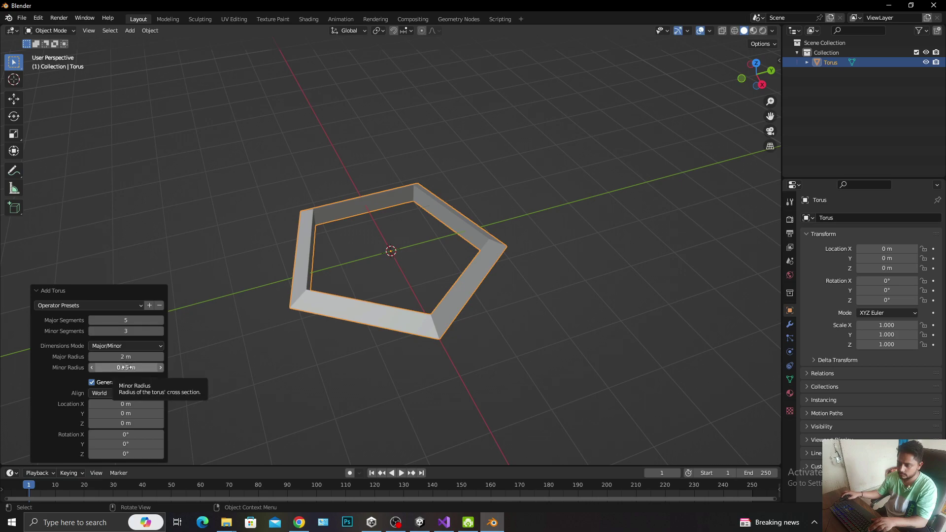
Set the torus Minor Radius to 0.3 m and Major Segments to 6, making a hexagon ring
drag(127, 367, 148, 367)
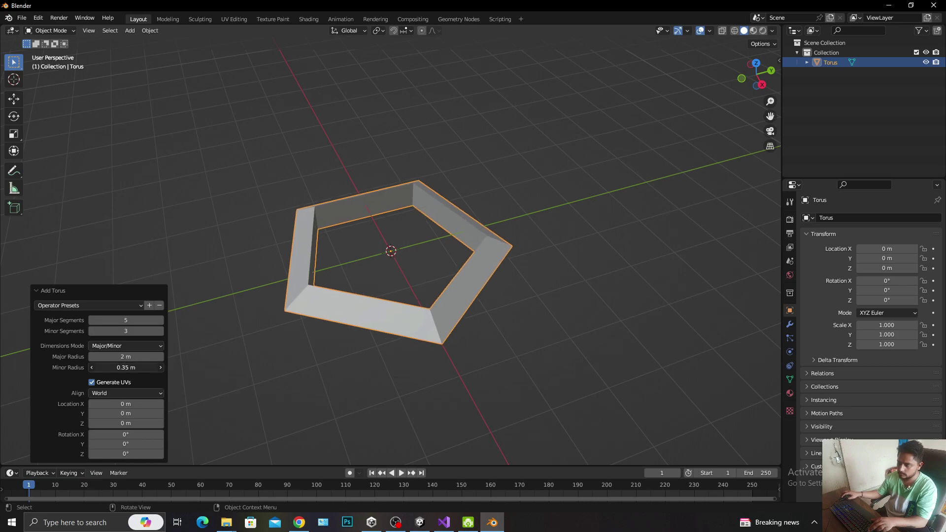
click(126, 368)
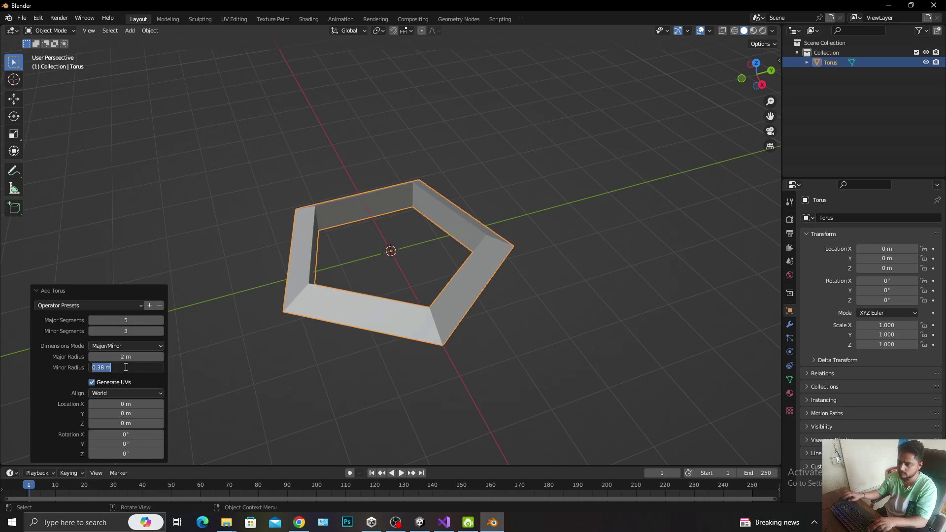
text(0.3)
key(Return)
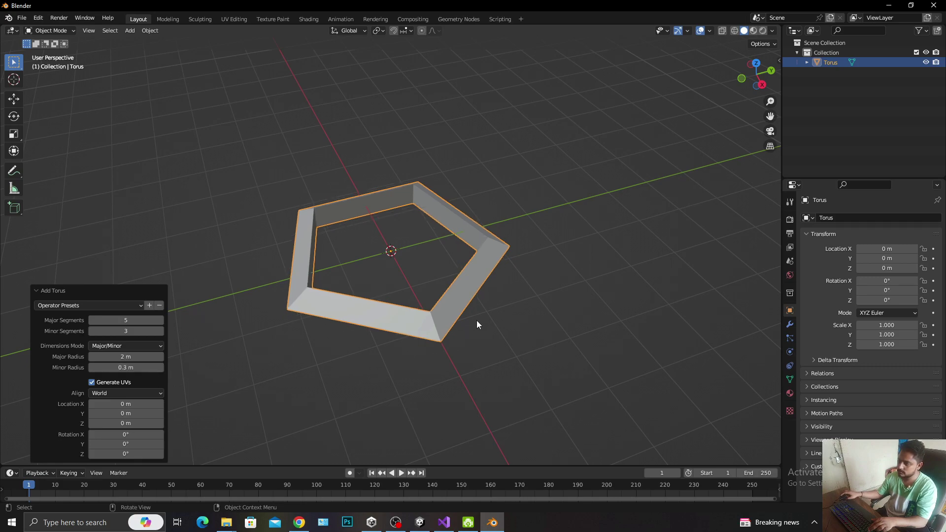
click(141, 319)
text(6)
key(Return)
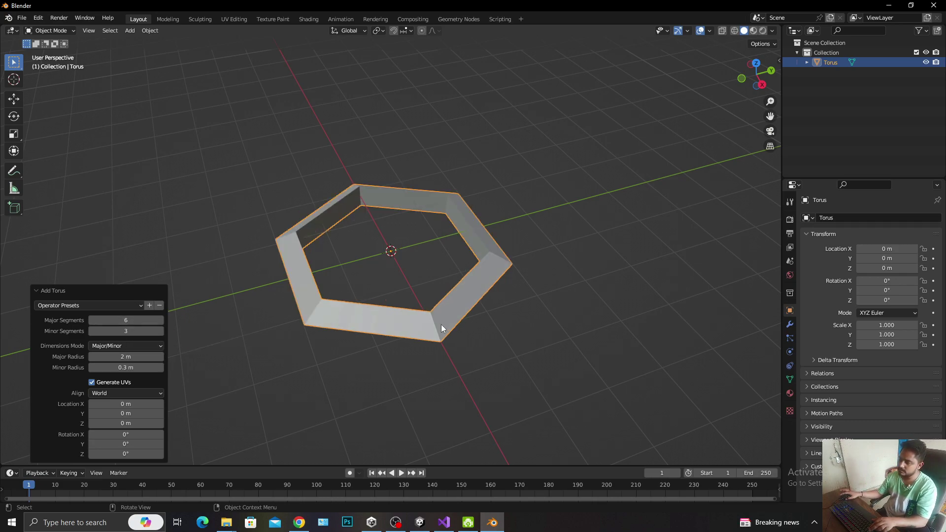
Deselect the torus and add a 2 m cube at the origin
scroll(449, 303, down, 2)
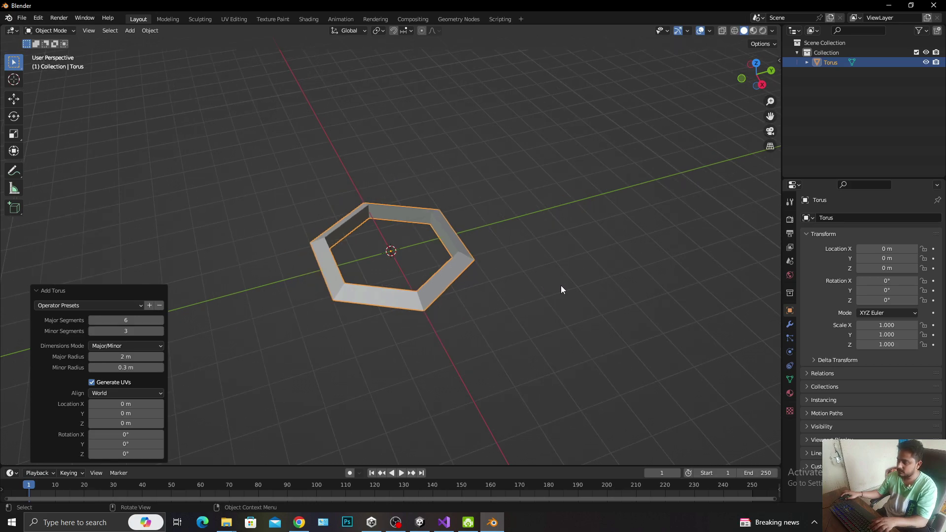
click(542, 286)
key(shift+a)
mouse_move(518, 284)
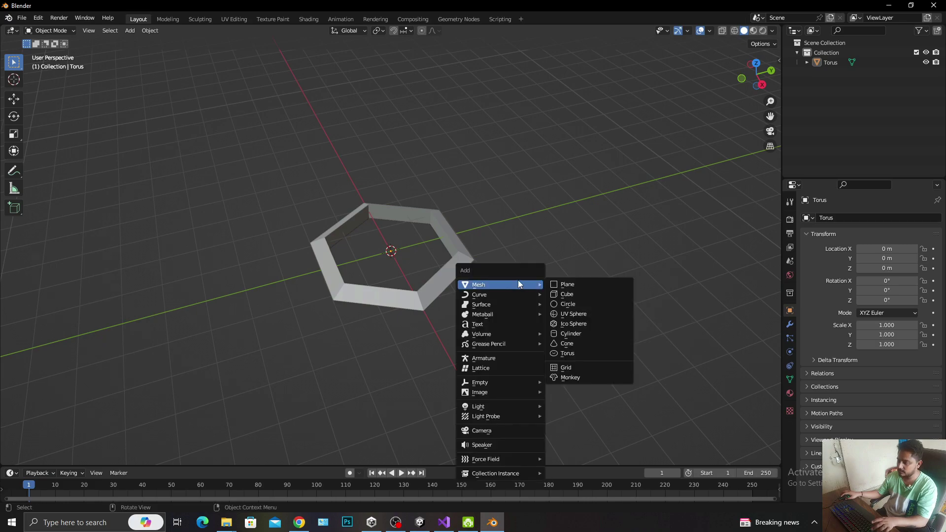
click(584, 294)
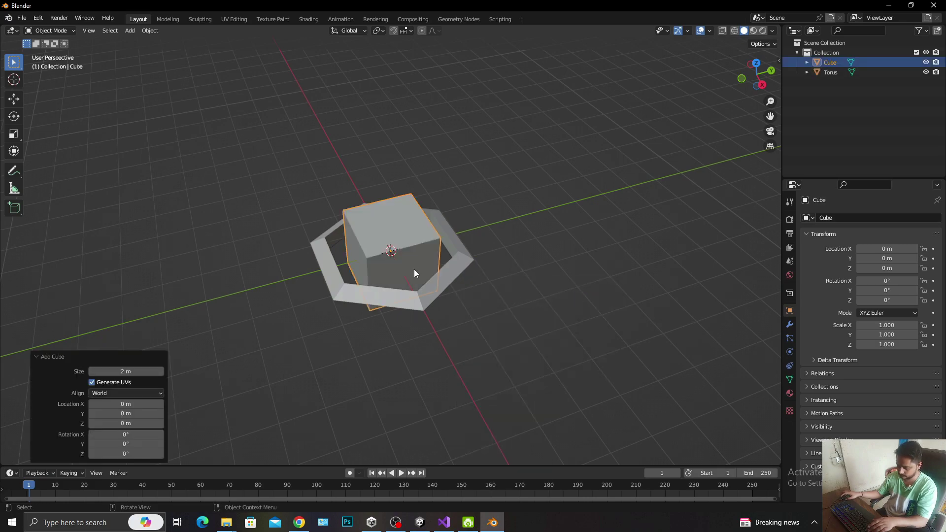
Stretch the cube along X and move it 2.64 m along X
key(s)
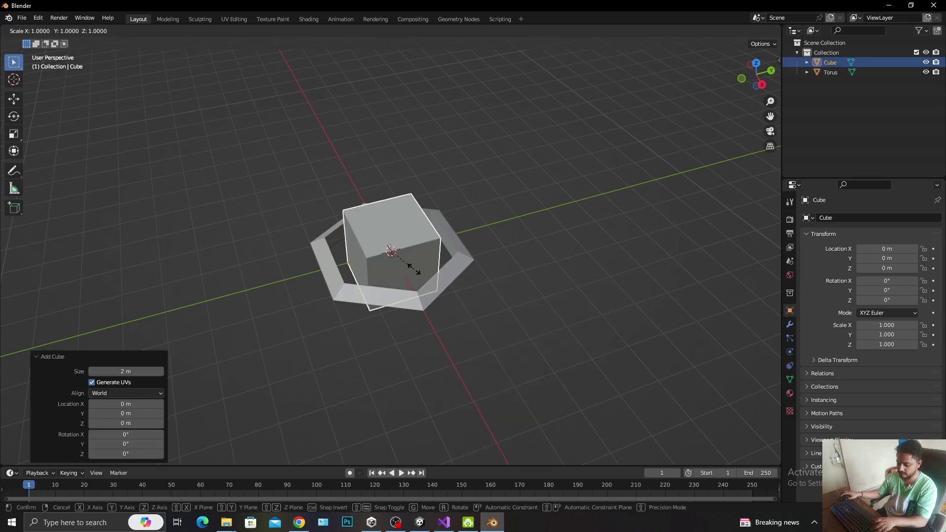
key(x)
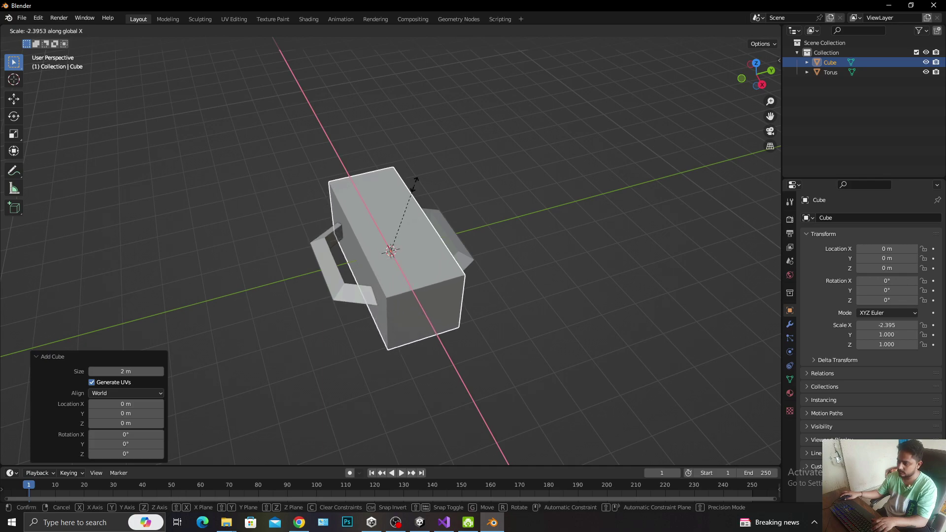
click(415, 185)
key(g)
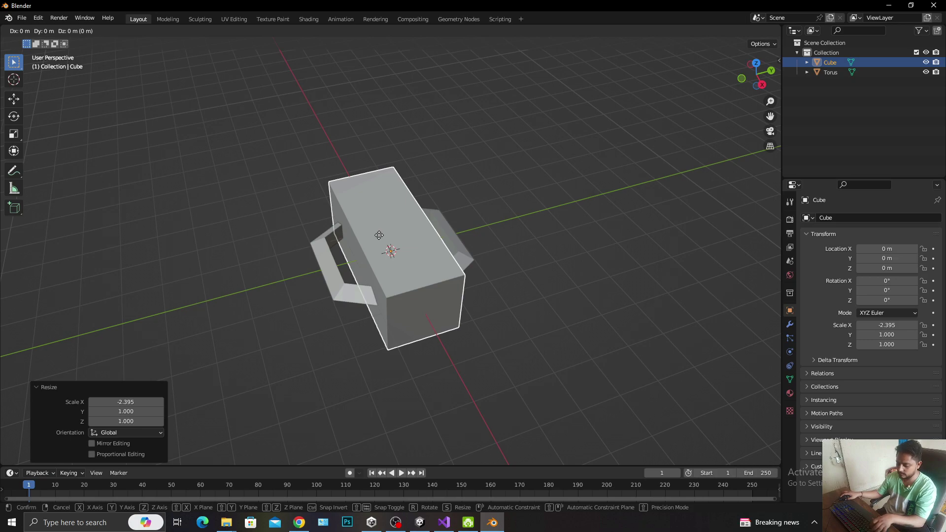
key(x)
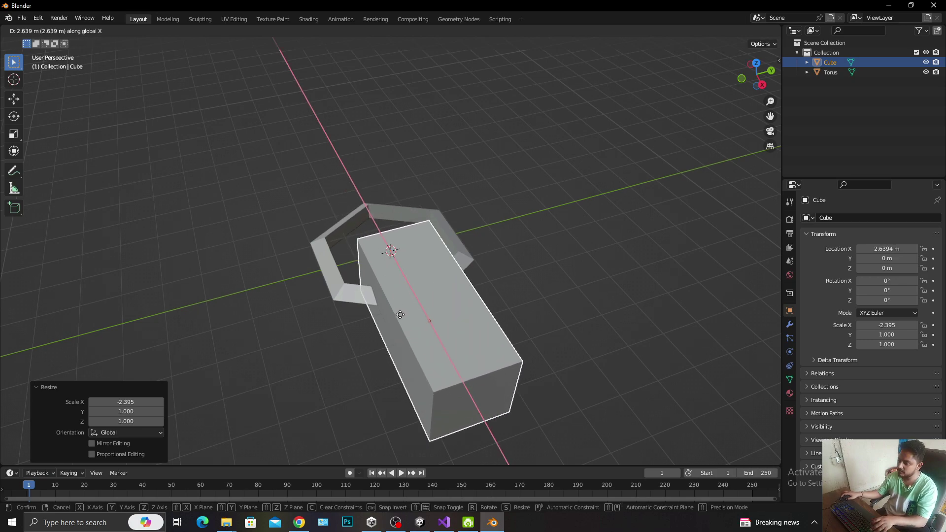
click(400, 314)
mouse_move(405, 258)
middle_down()
mouse_move(388, 312)
mouse_move(389, 292)
middle_up()
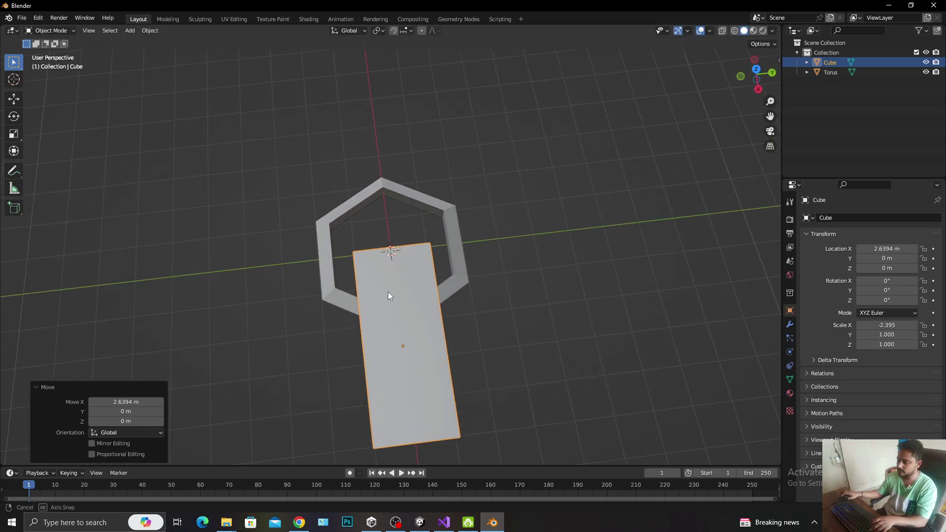
Add a Boolean modifier to the hexagon ring using Cube as the cutter, then hide Cube
click(454, 238)
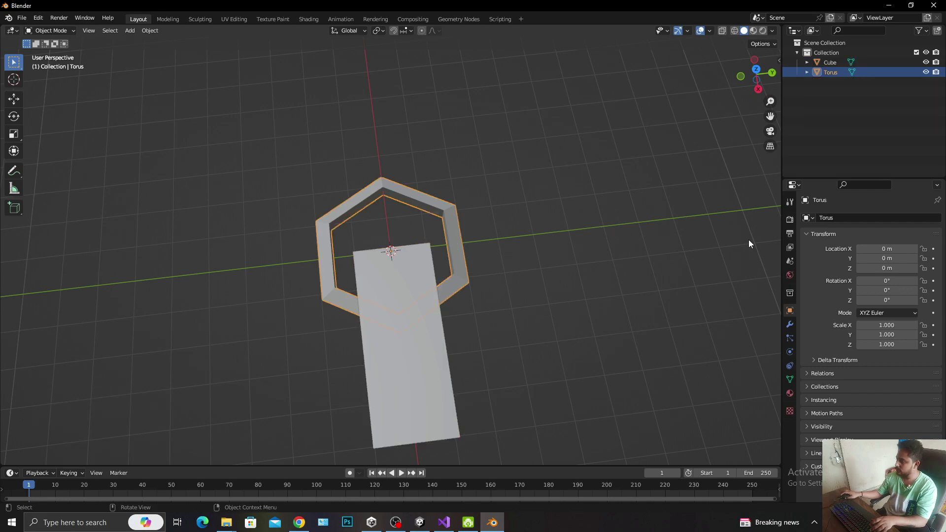
click(790, 325)
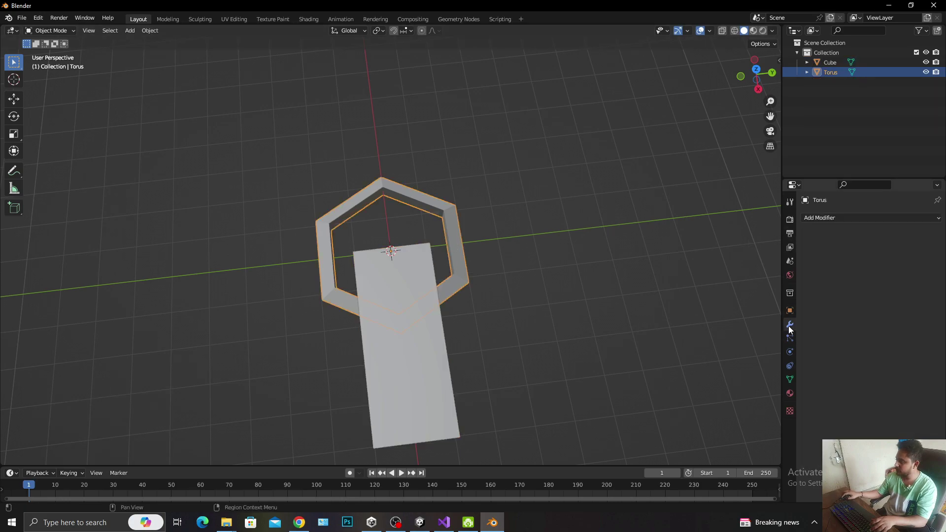
click(830, 218)
click(750, 268)
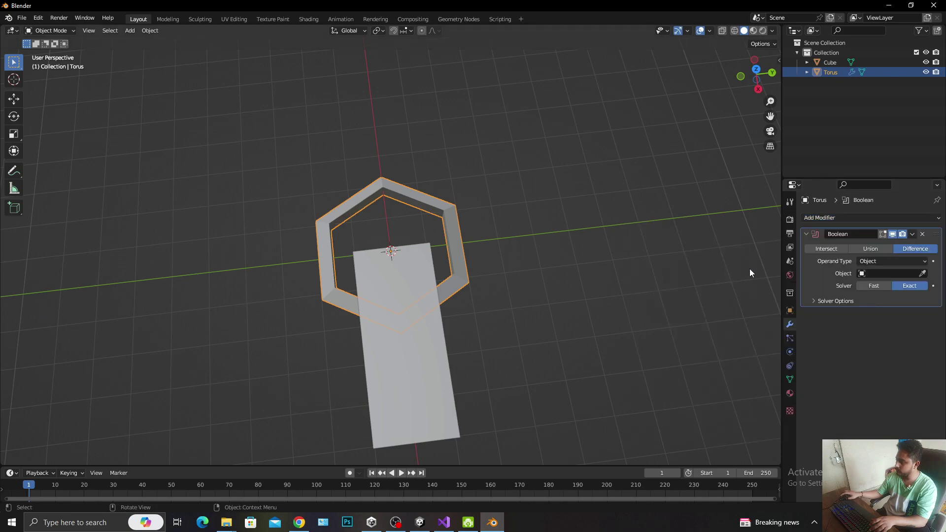
click(880, 274)
click(847, 291)
click(926, 62)
Enlarge the ring about 1.4 times, apply the Boolean cut, and delete the Cube cutter
mouse_move(504, 174)
middle_down()
mouse_move(562, 167)
mouse_move(499, 188)
middle_up()
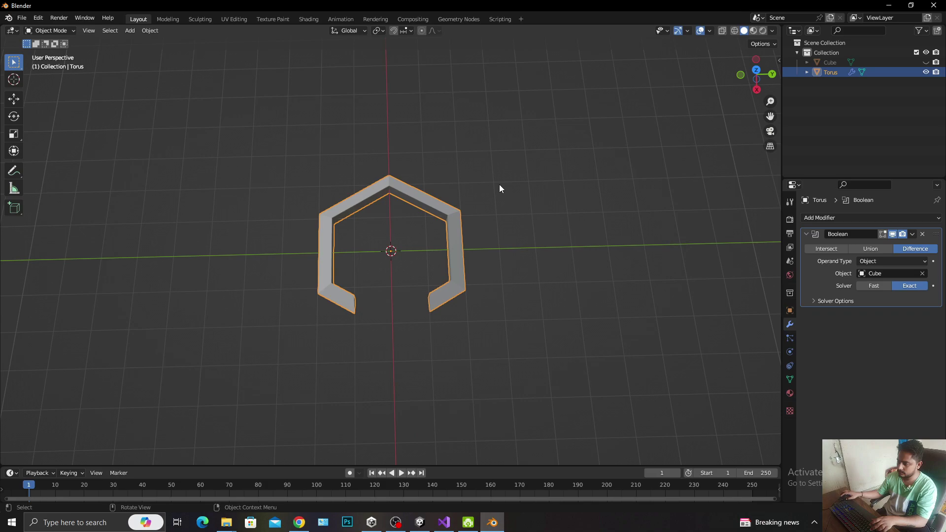
key(ctrl+z)
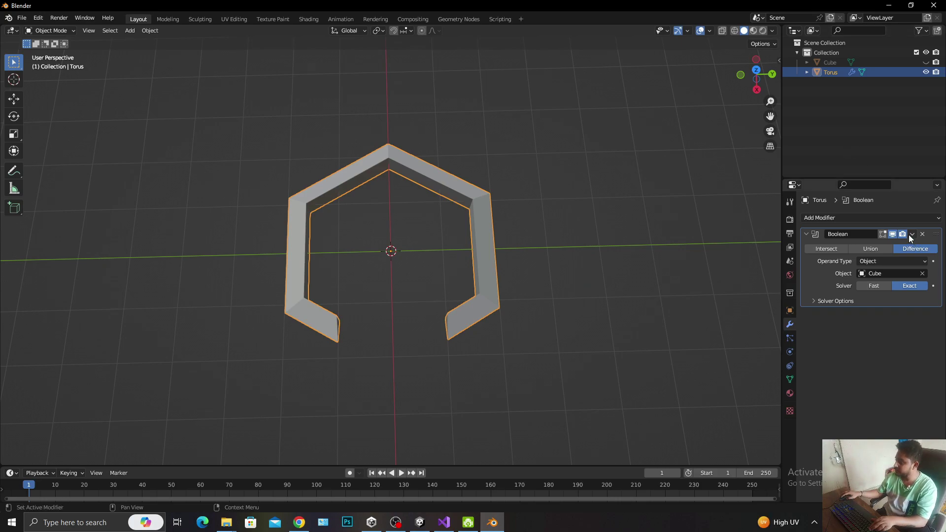
click(926, 62)
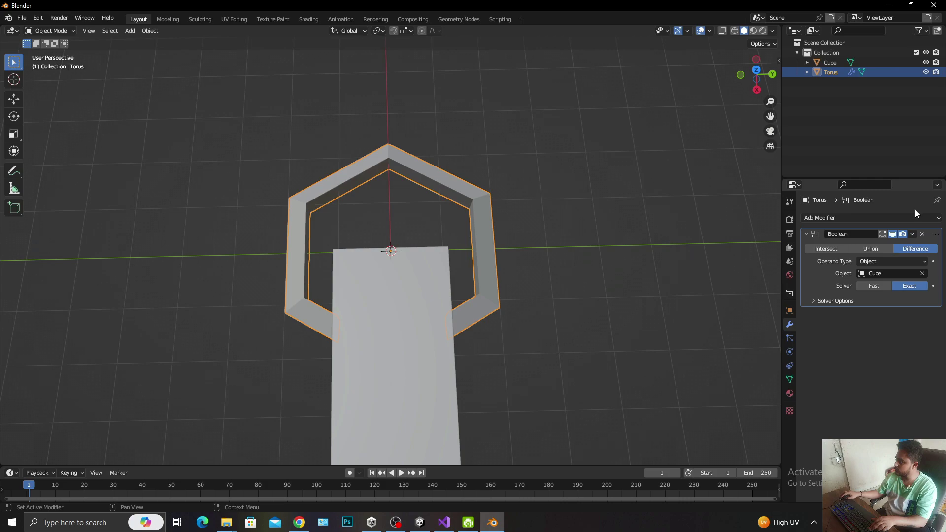
click(913, 234)
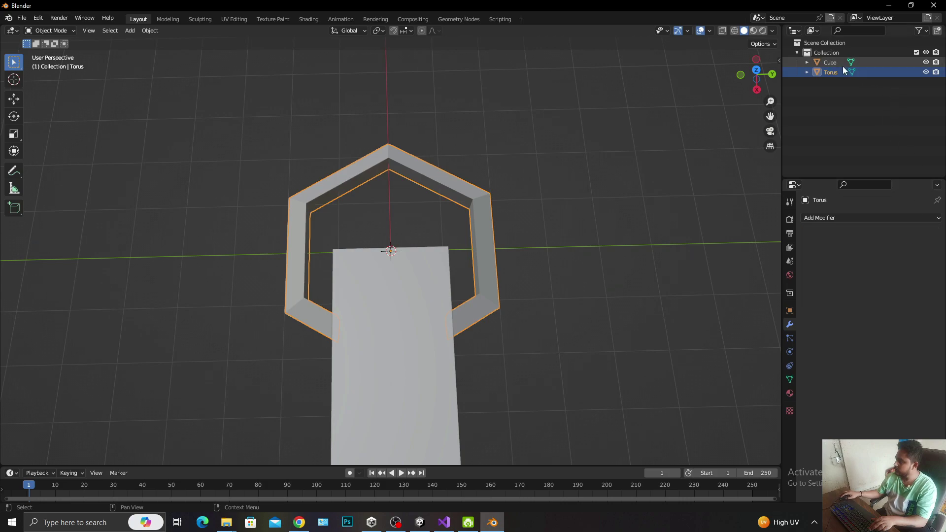
click(842, 63)
key(Delete)
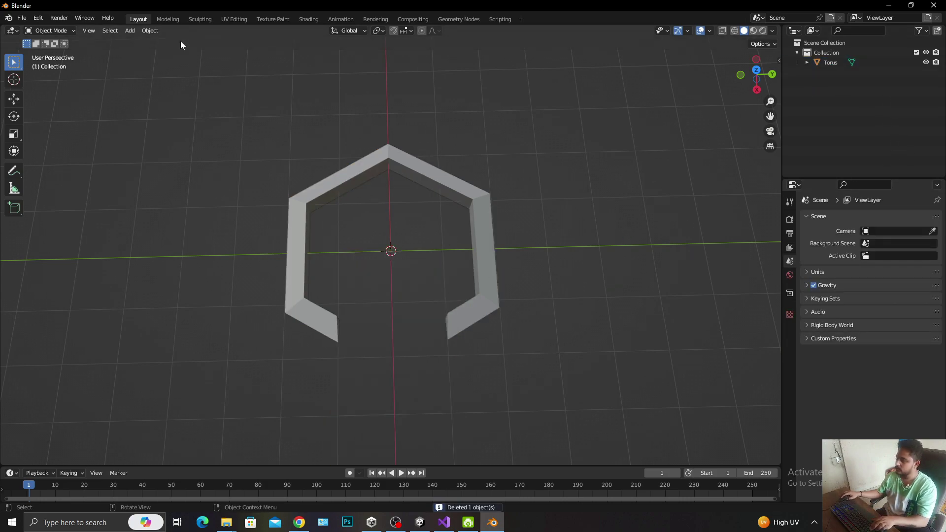
Save the hexagon model as obs_polygon.blend
key(ctrl+s)
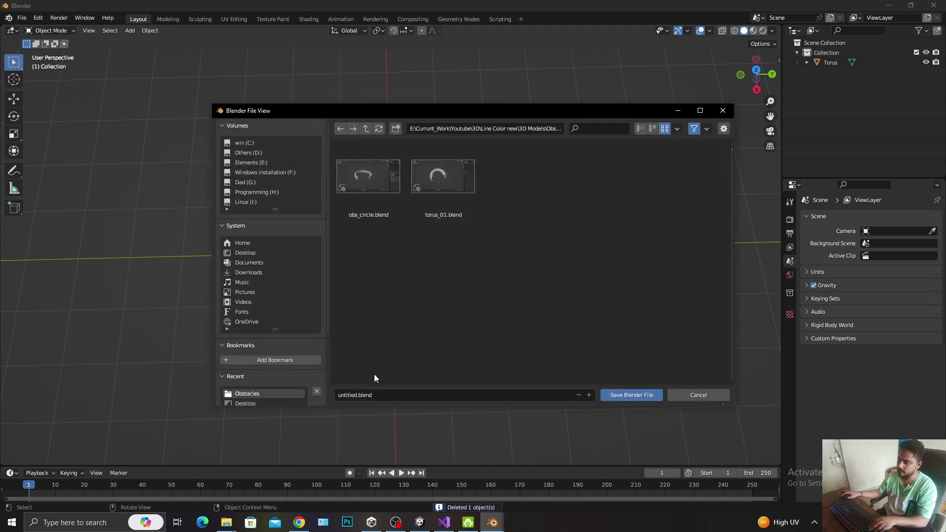
text(o)
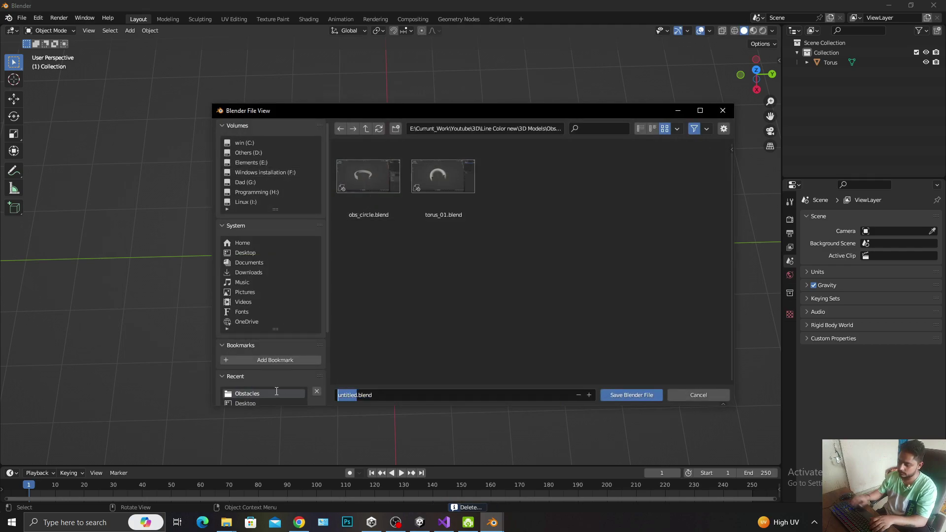
text(v)
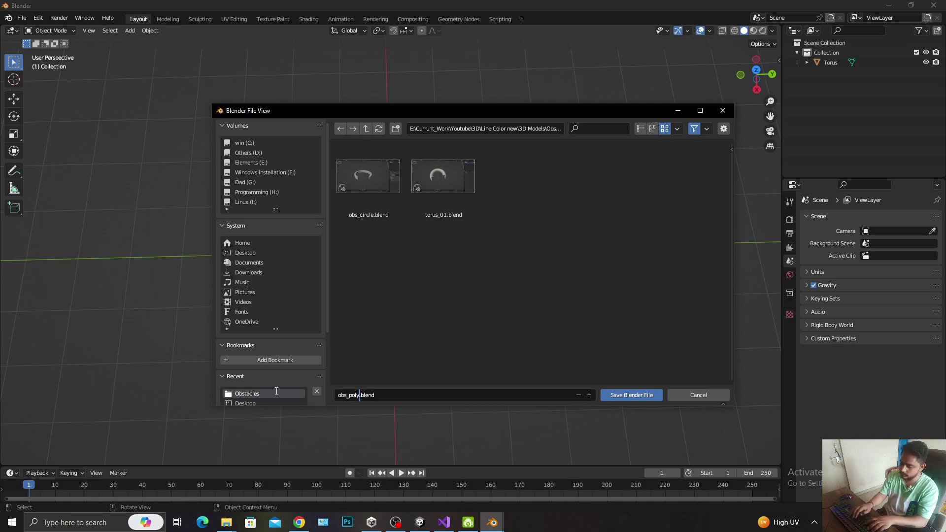
text(gone)
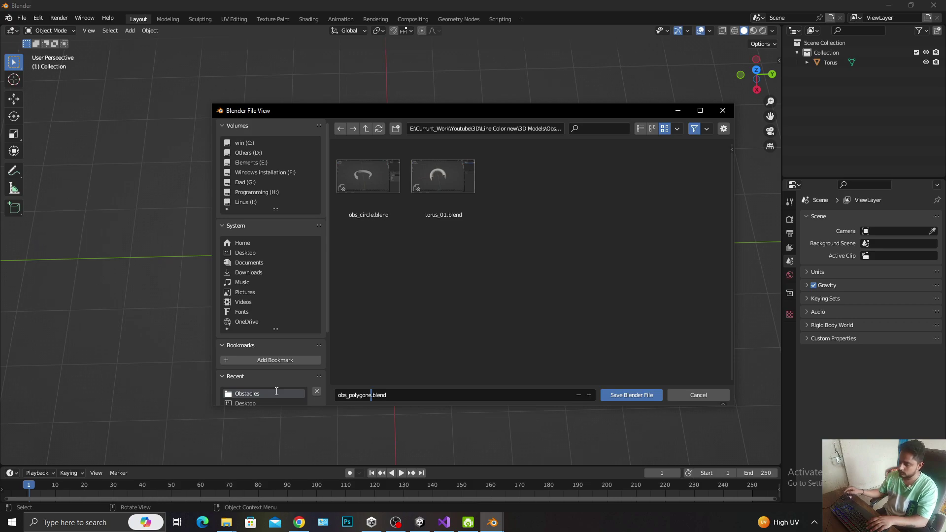
key(BackSpace)
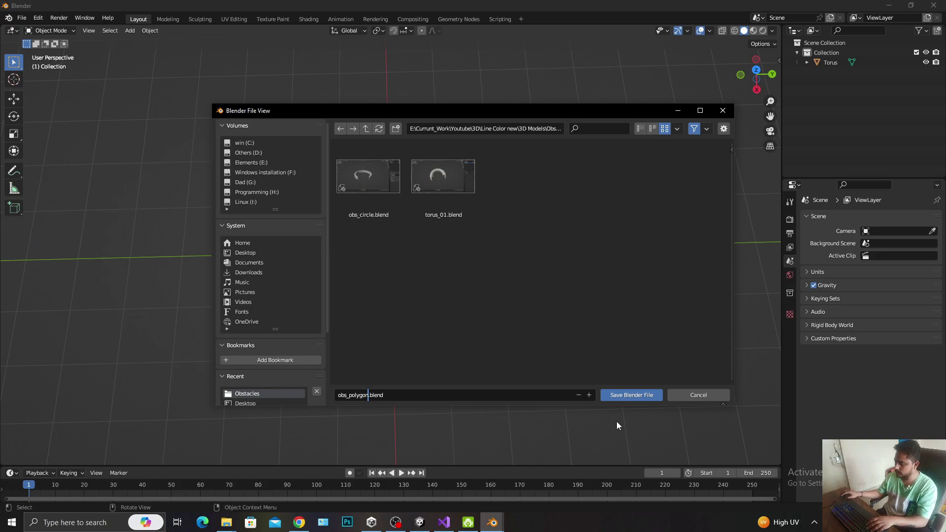
click(631, 395)
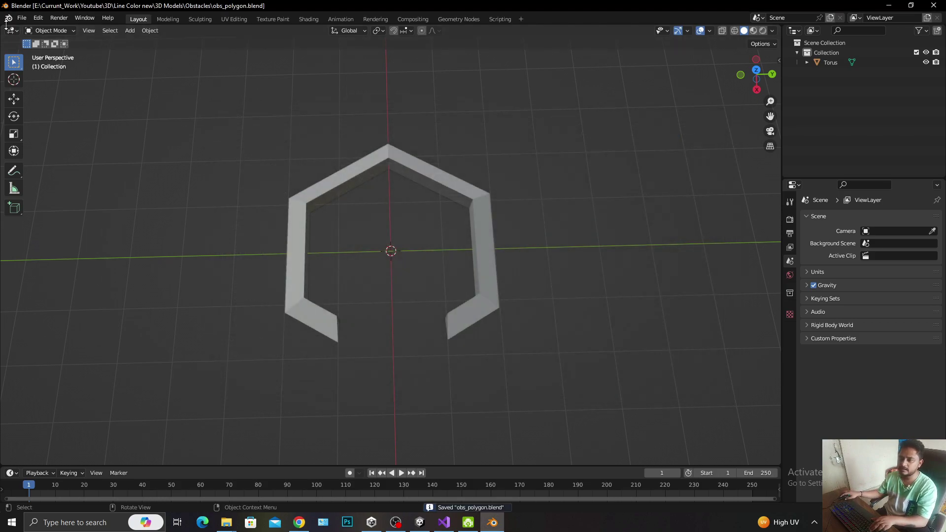
Export the hexagon model as obs_polygon.fbx
click(20, 18)
mouse_move(54, 161)
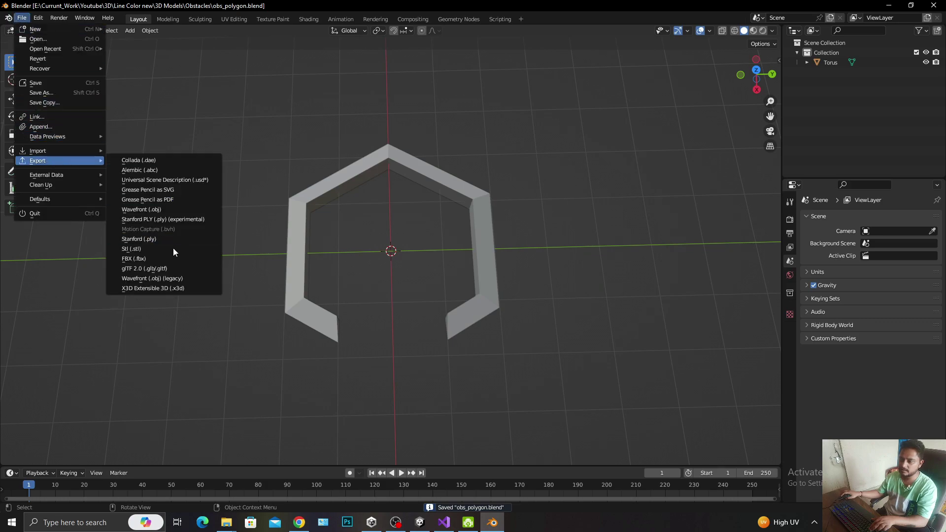
click(164, 257)
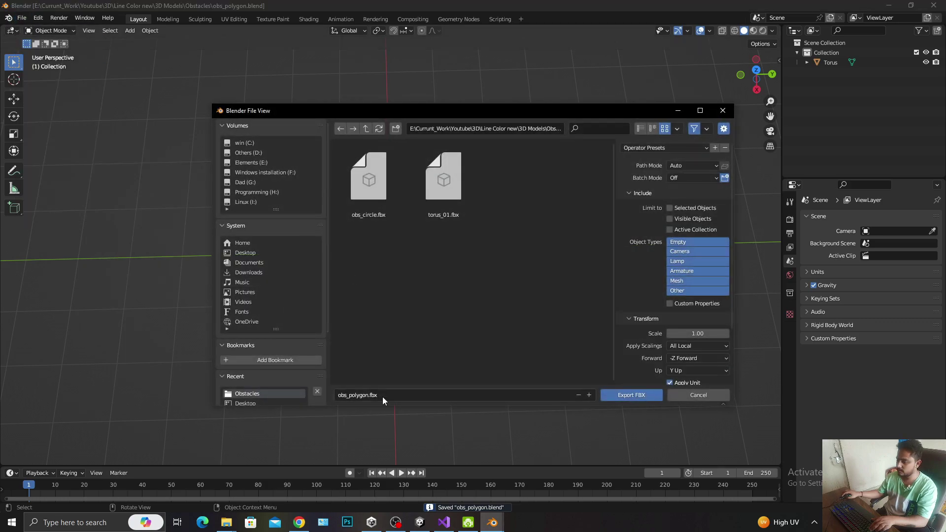
click(631, 394)
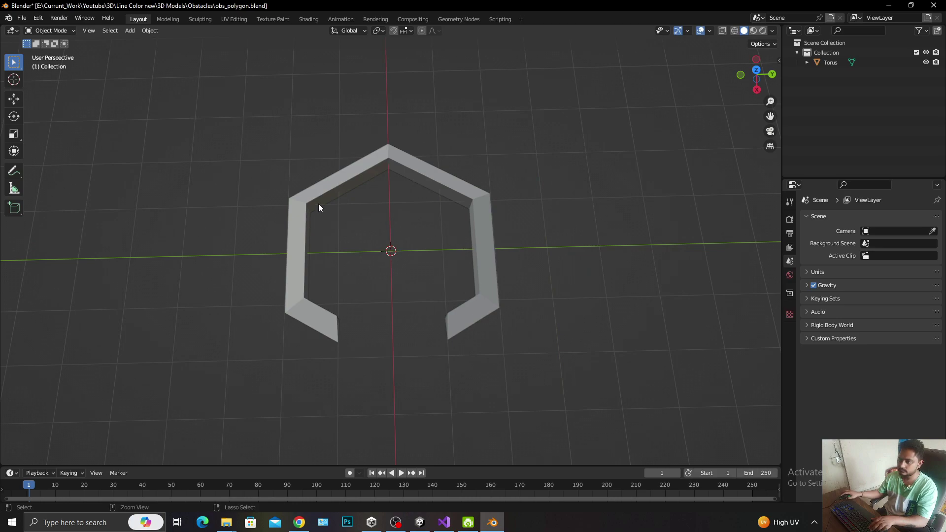
Close Blender and import obs_polygon.fbx into Graphics/3D/Obstacles with Import Lights turned off
click(934, 5)
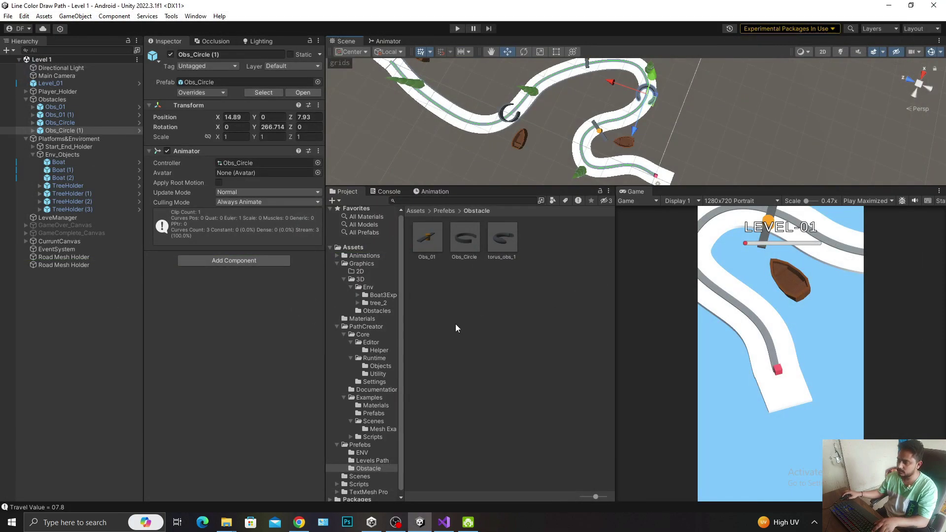
key(alt+Tab)
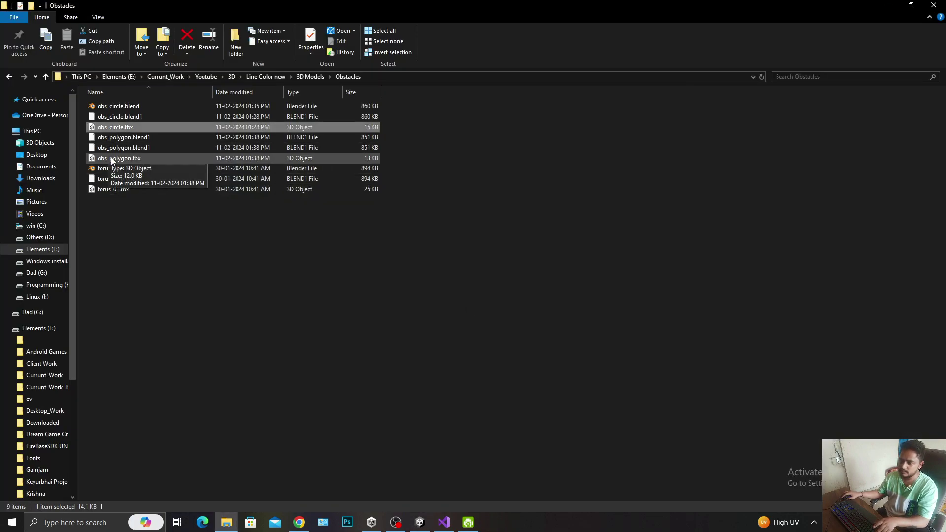
drag(113, 160, 421, 306)
key(alt+Tab)
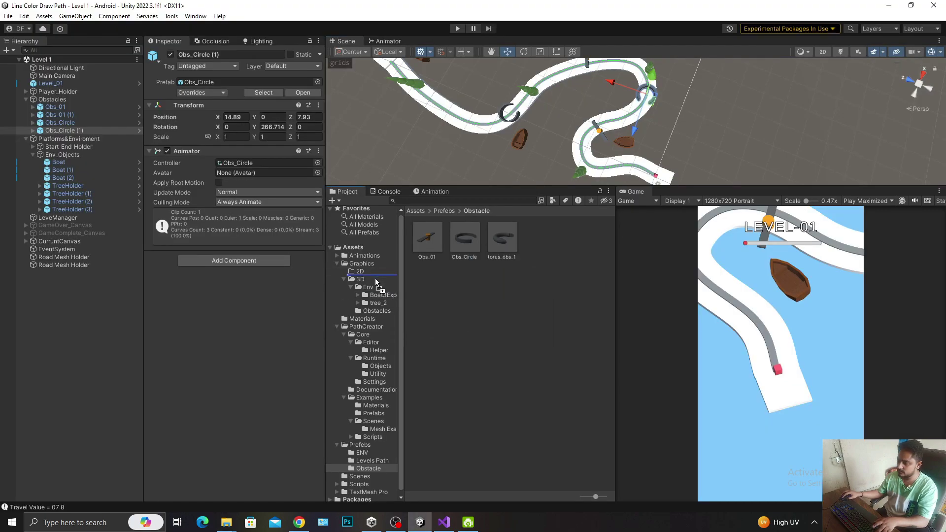
drag(376, 282, 384, 313)
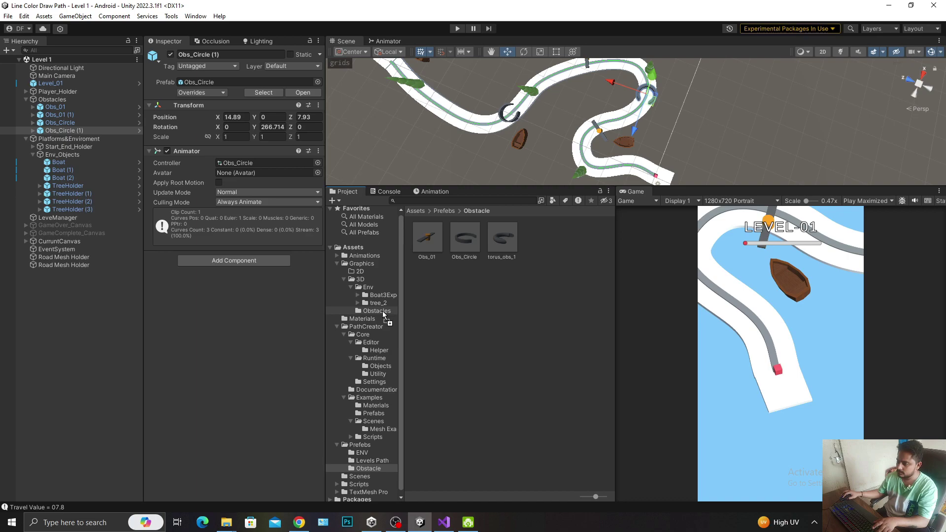
click(384, 312)
click(469, 240)
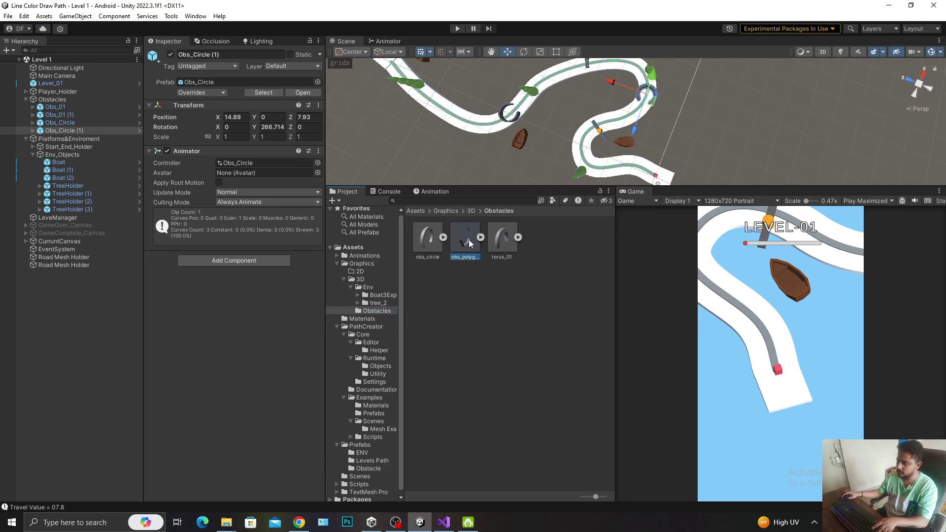
click(216, 174)
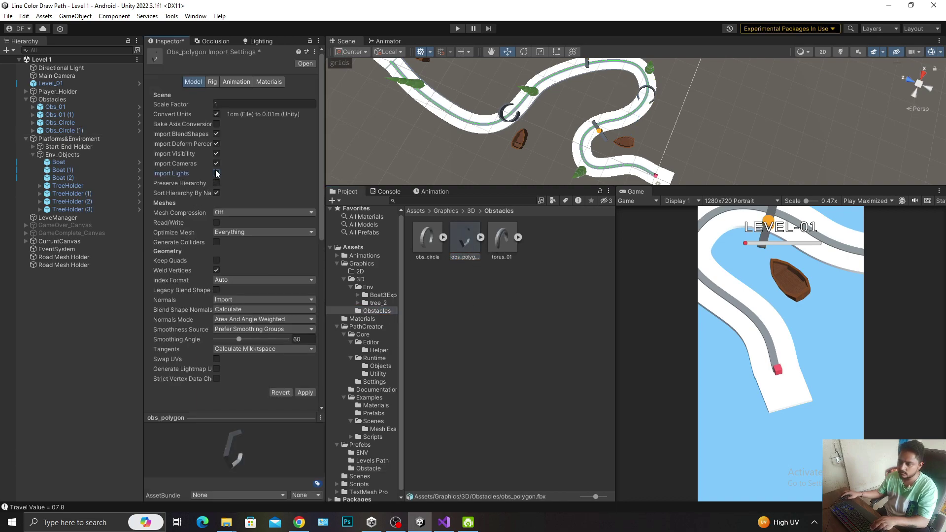
click(312, 392)
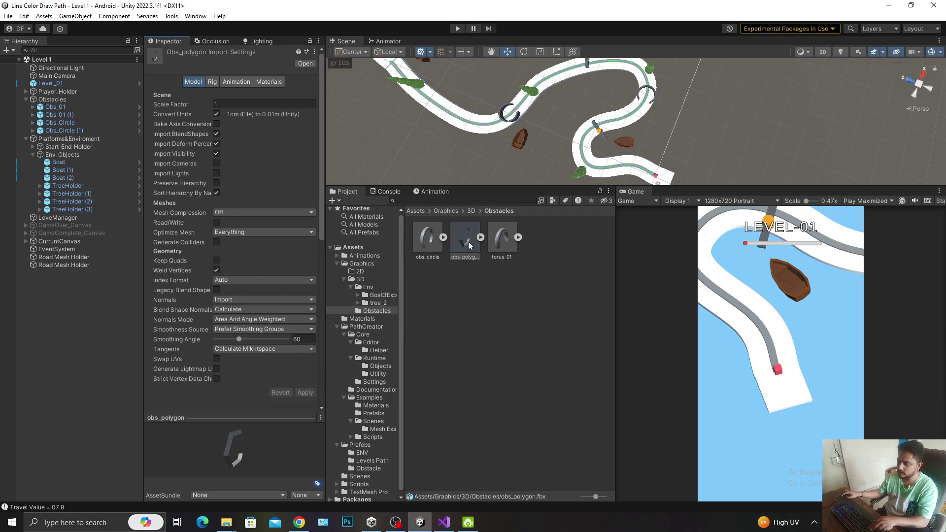
Place obs_polygon in the Level 1 scene and give it the Grey material
drag(50, 312, 72, 307)
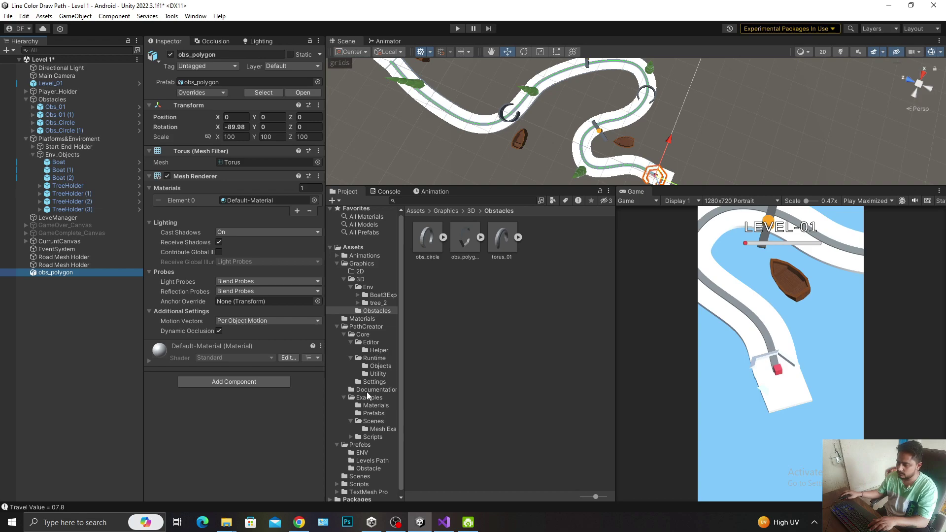
scroll(363, 470, up, 1)
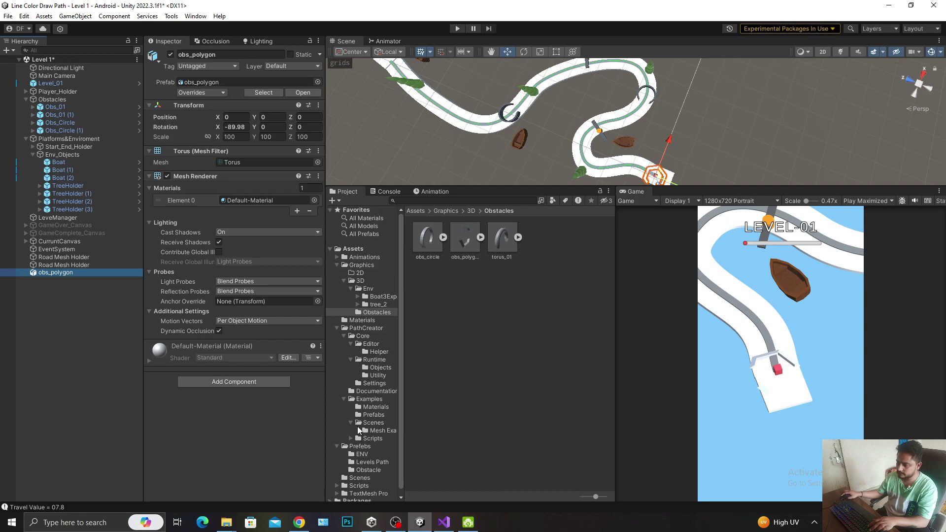
click(369, 320)
key(f)
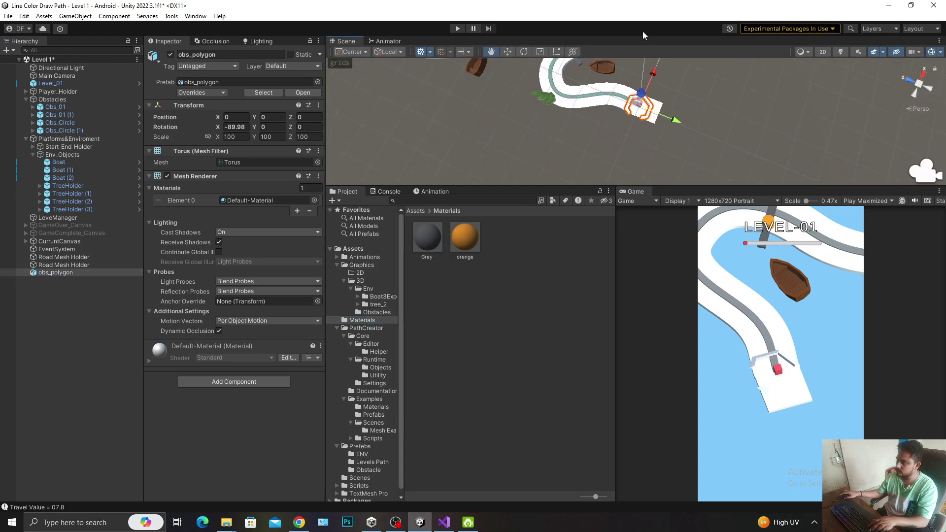
drag(427, 238, 590, 165)
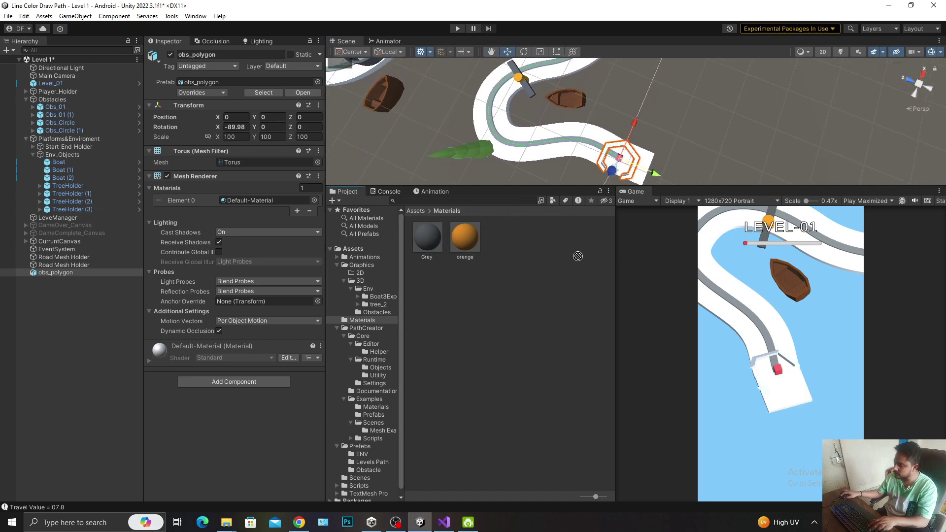
scroll(637, 127, up, 5)
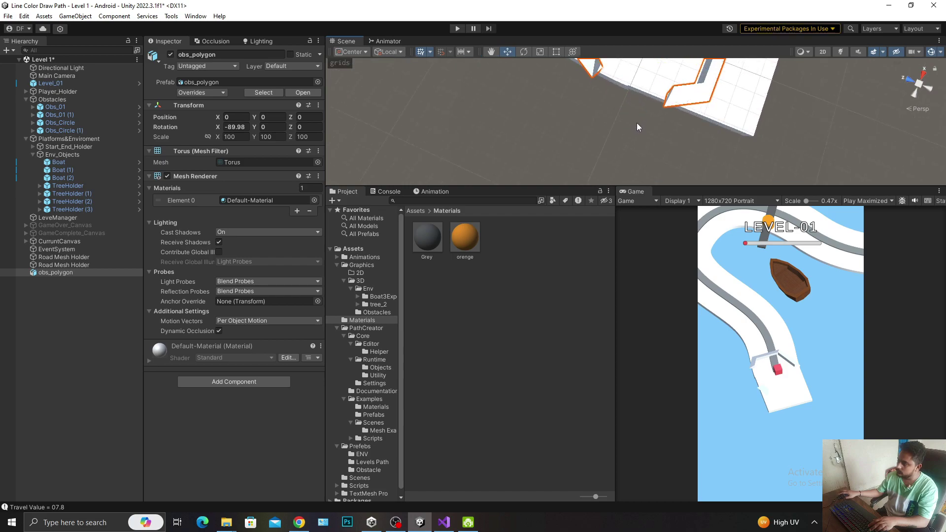
scroll(641, 108, down, 2)
drag(425, 241, 589, 101)
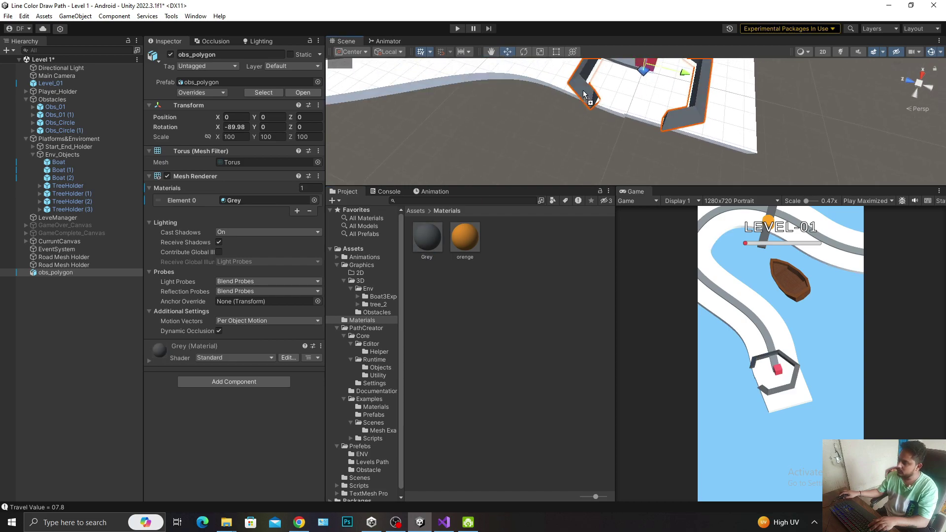
Raise the hexagon to Y 0.25 and save the scene
alt+drag(613, 139, 633, 63)
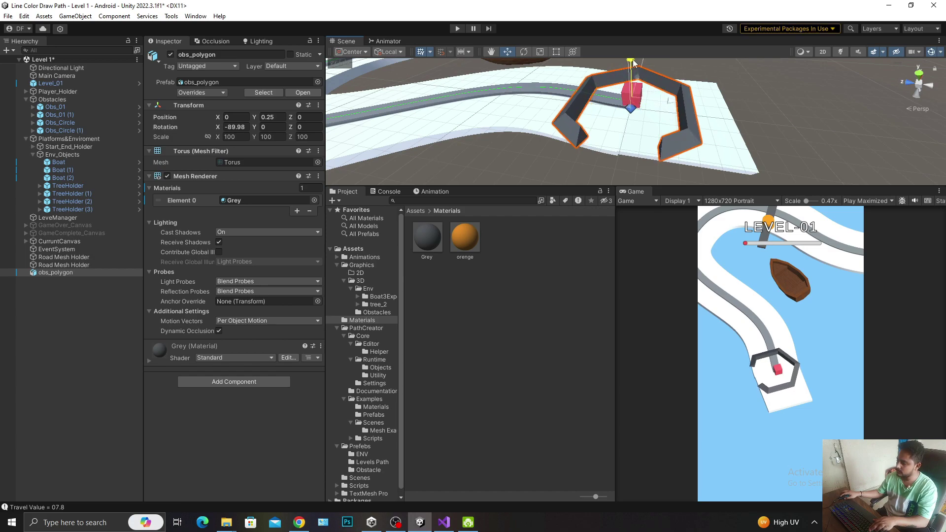
key(ctrl+s)
click(56, 273)
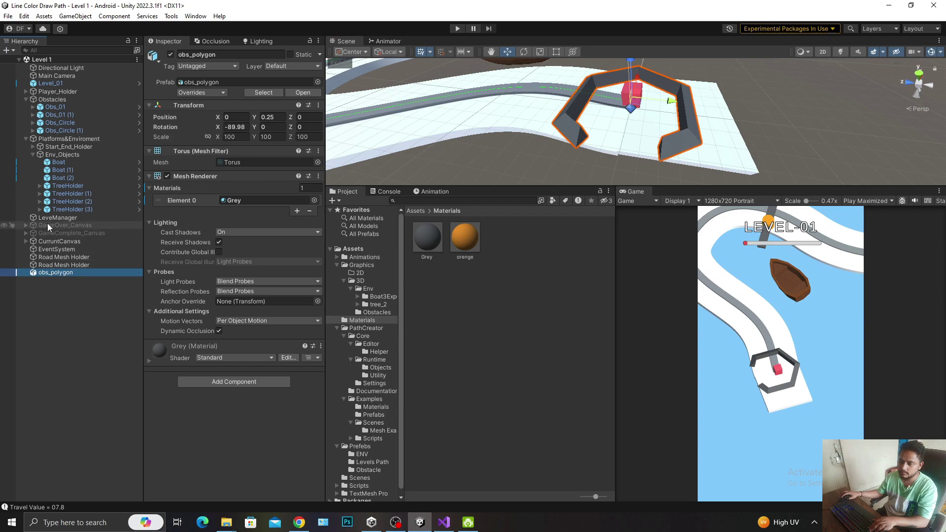
scroll(367, 434, down, 1)
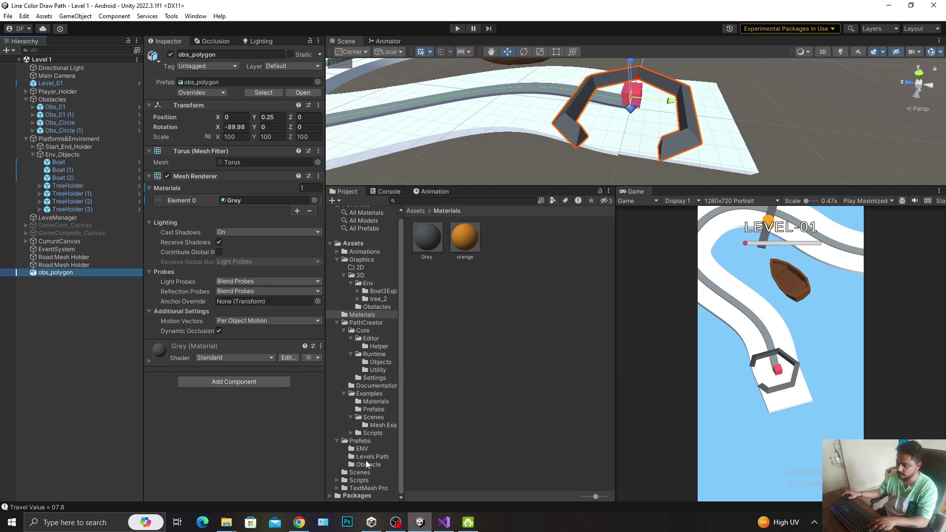
Duplicate the Obs_Circle prefab in Prefabs/Obstacles and rename the copy Obs_Polygon
click(360, 442)
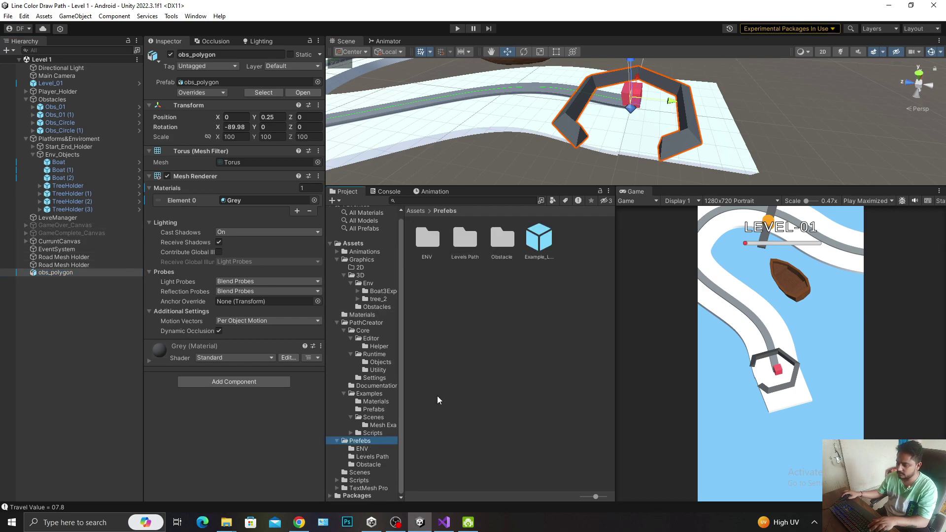
click(365, 464)
click(466, 241)
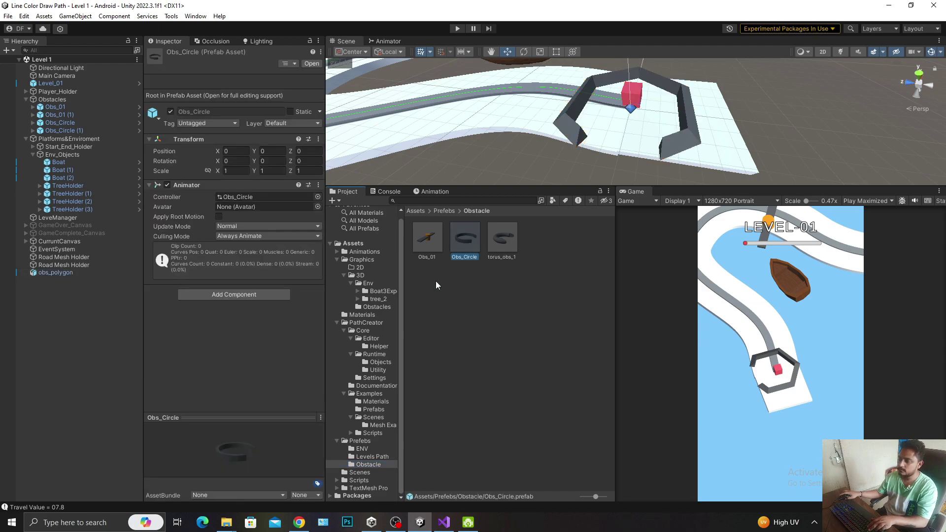
click(467, 278)
click(472, 244)
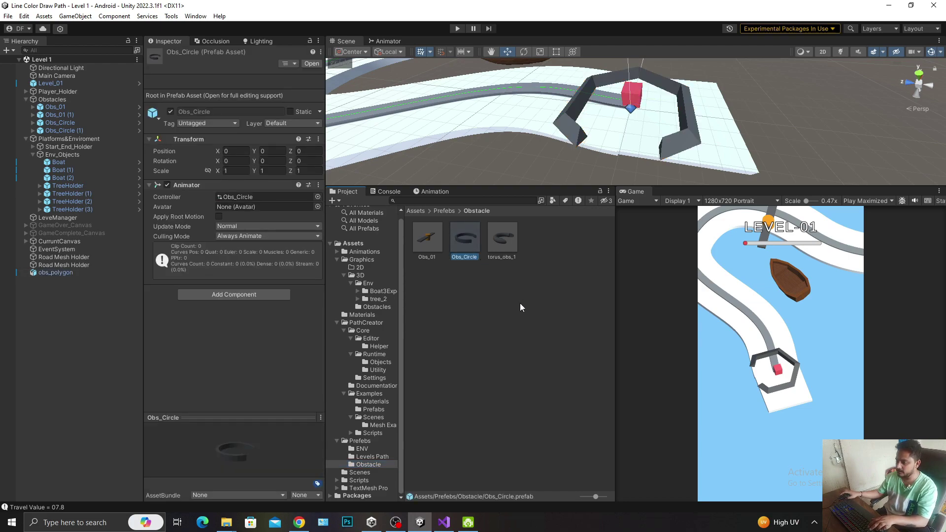
key(ctrl+d)
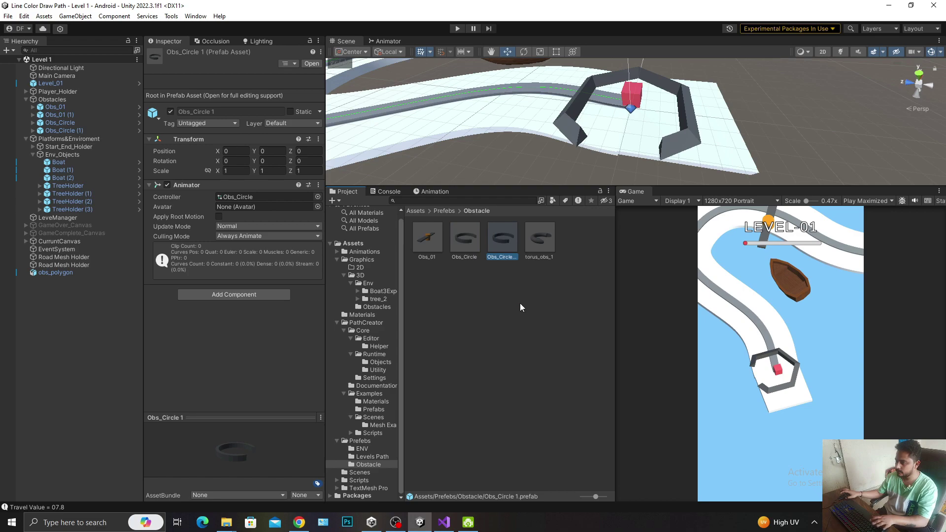
click(502, 258)
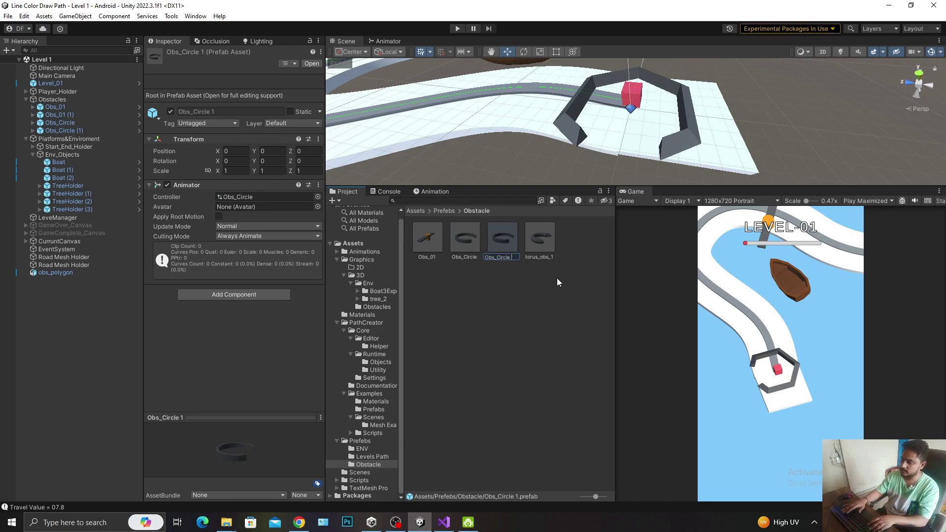
key(BackSpace)
key(BackSpace)
key(BackSpace)
key(BackSpace)
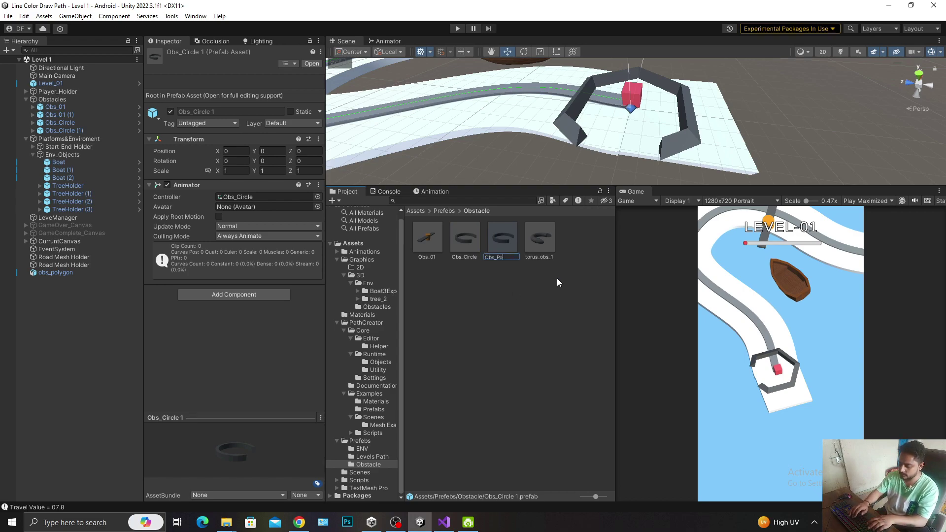
text(Poly)
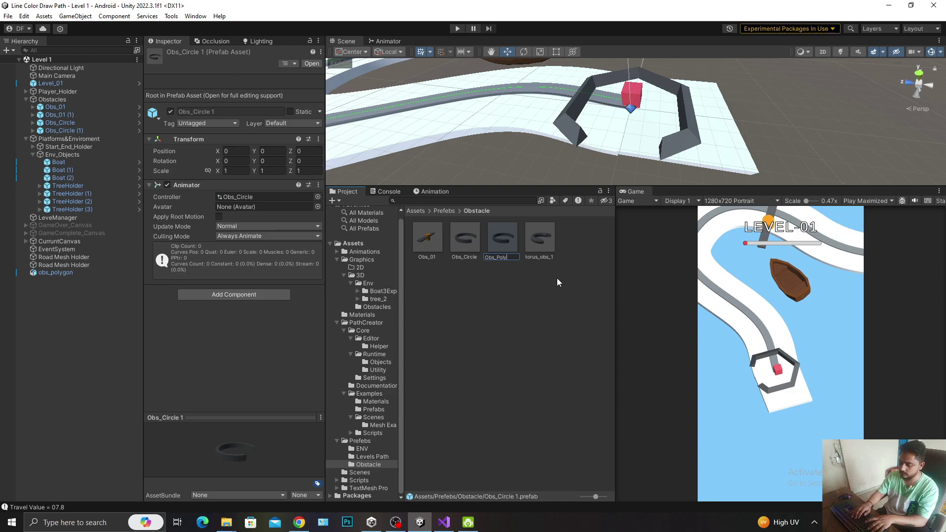
text(gon)
key(Return)
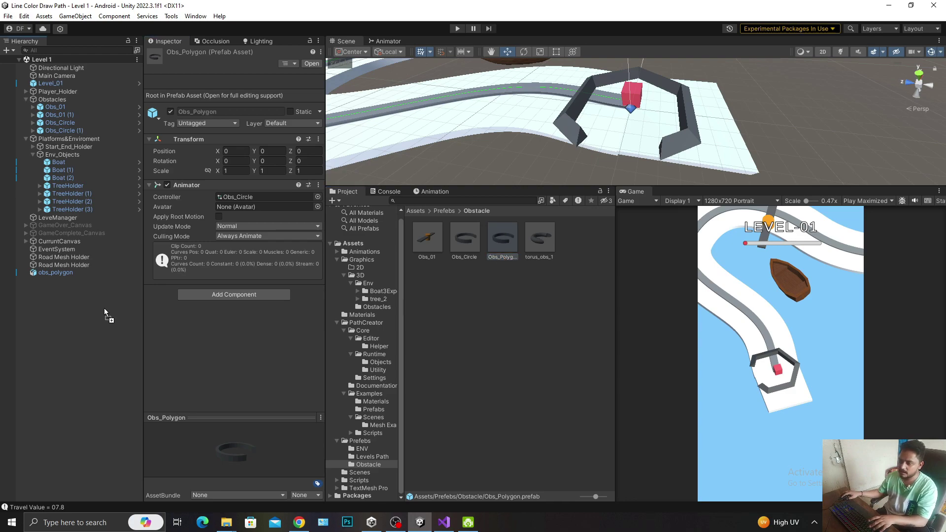
Add an Obs_Polygon instance to the scene, expand it, and delete then restore obs_circle
drag(504, 253, 69, 309)
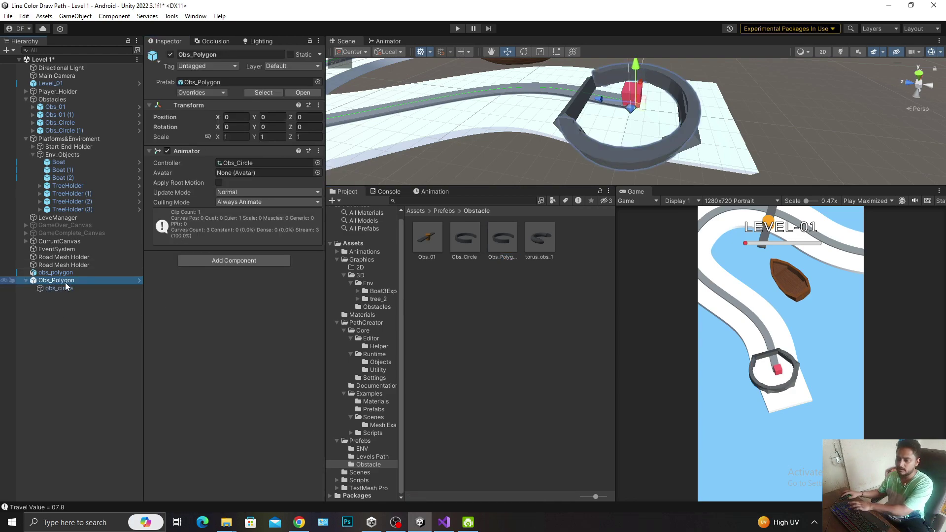
key(Right)
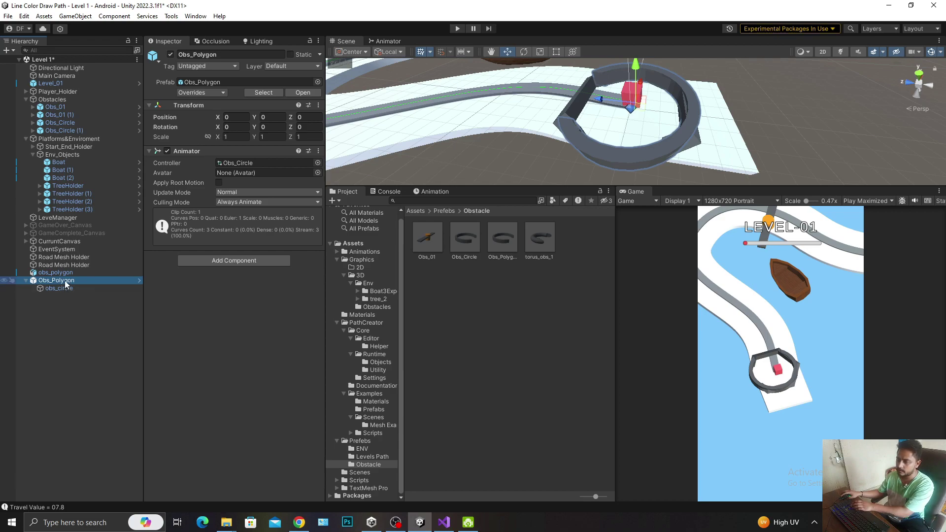
click(63, 288)
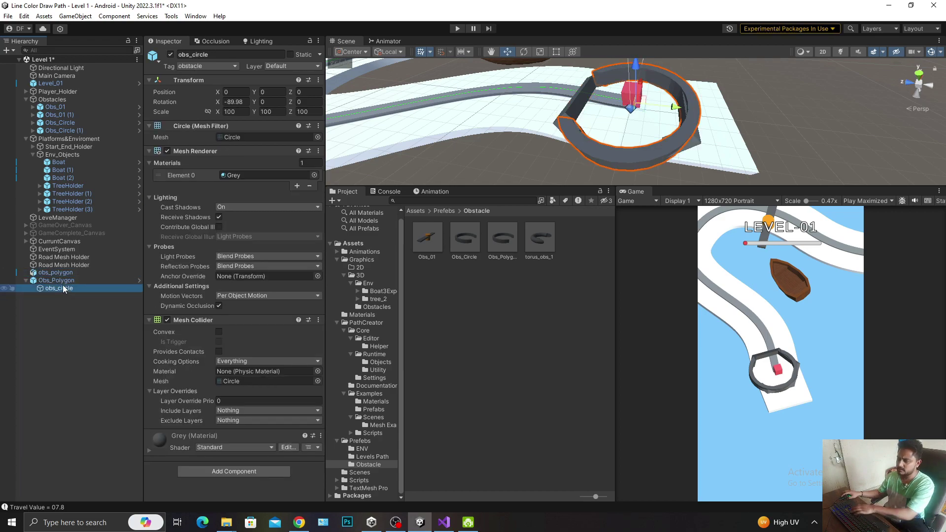
key(Delete)
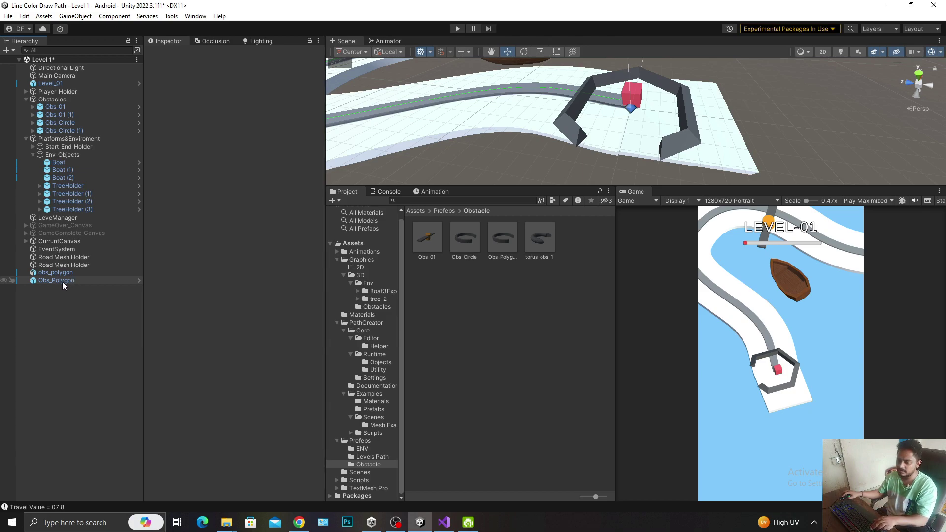
key(ctrl+z)
Nest obs_polygon under Obs_Polygon and remove obs_circle's Mesh Collider, keeping its Mesh Renderer on
drag(63, 288, 65, 279)
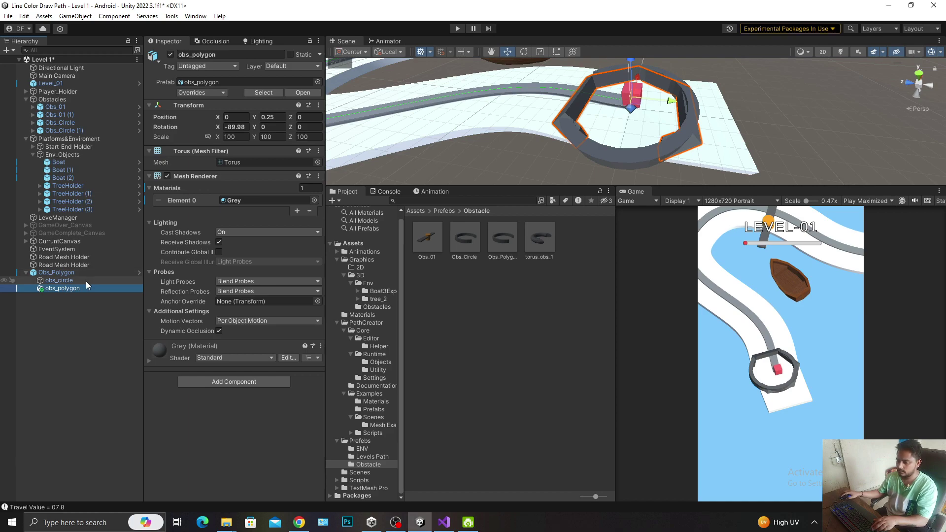
click(85, 282)
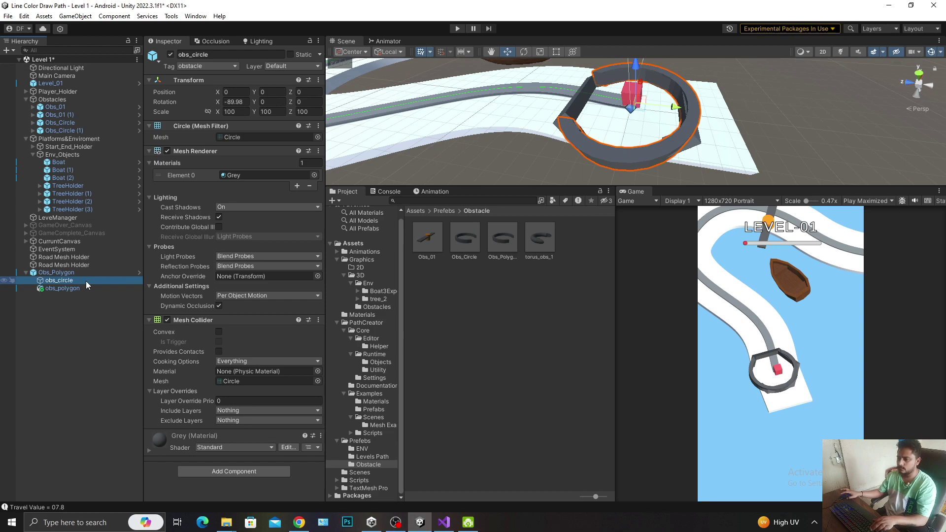
click(167, 151)
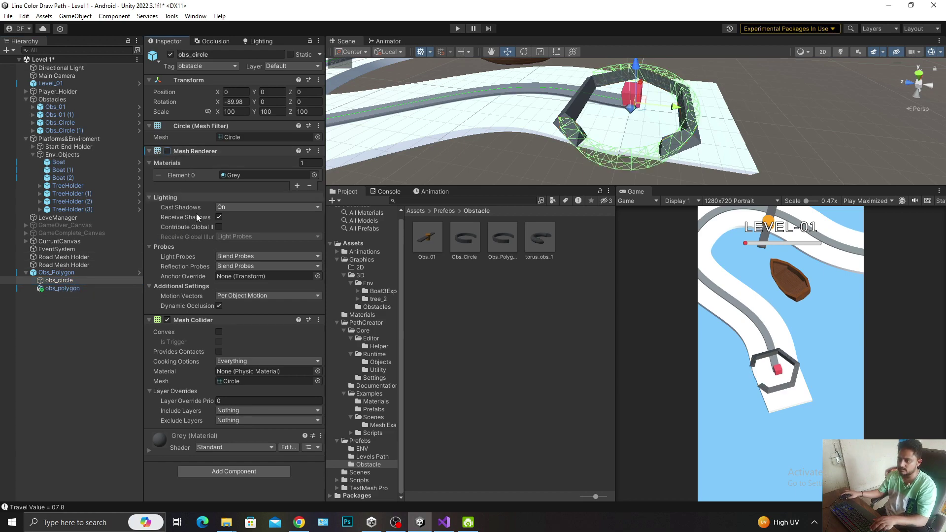
click(168, 320)
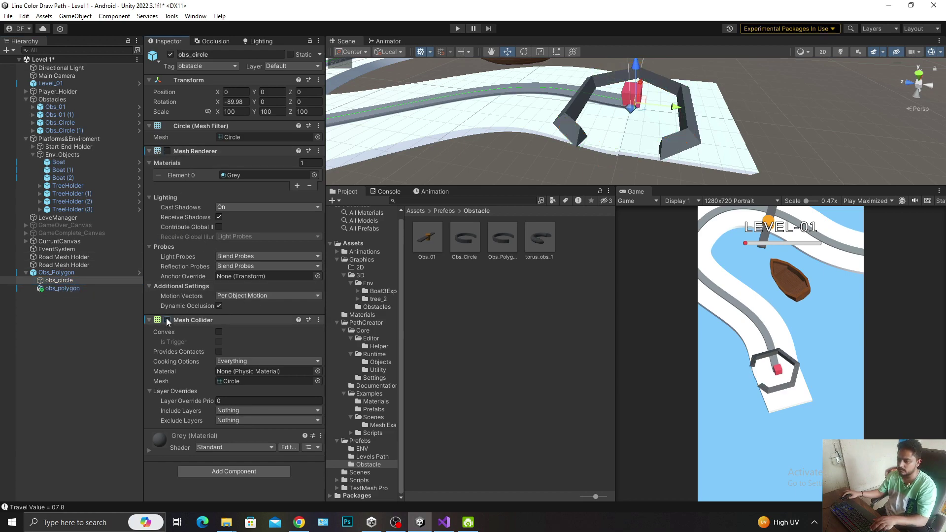
click(318, 321)
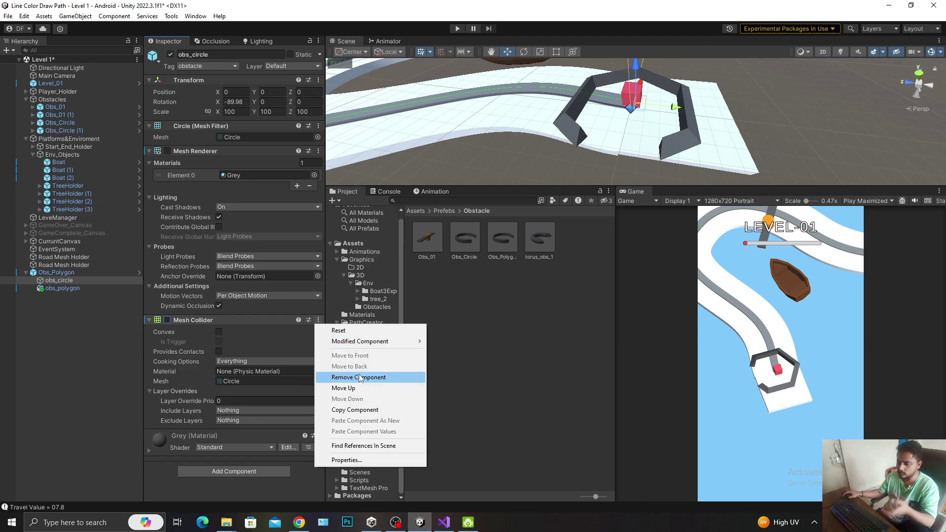
click(359, 378)
click(167, 151)
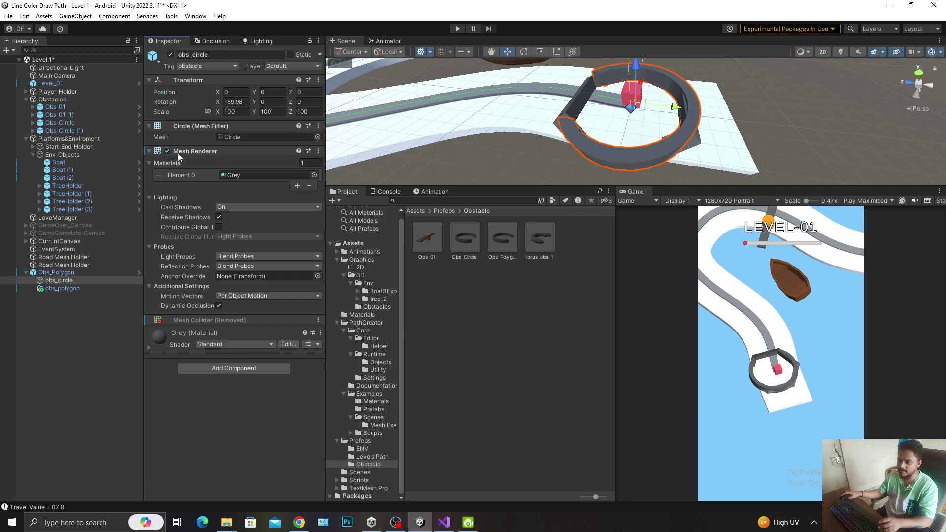
mouse_move(521, 162)
middle_down()
mouse_move(505, 150)
mouse_move(574, 104)
middle_up()
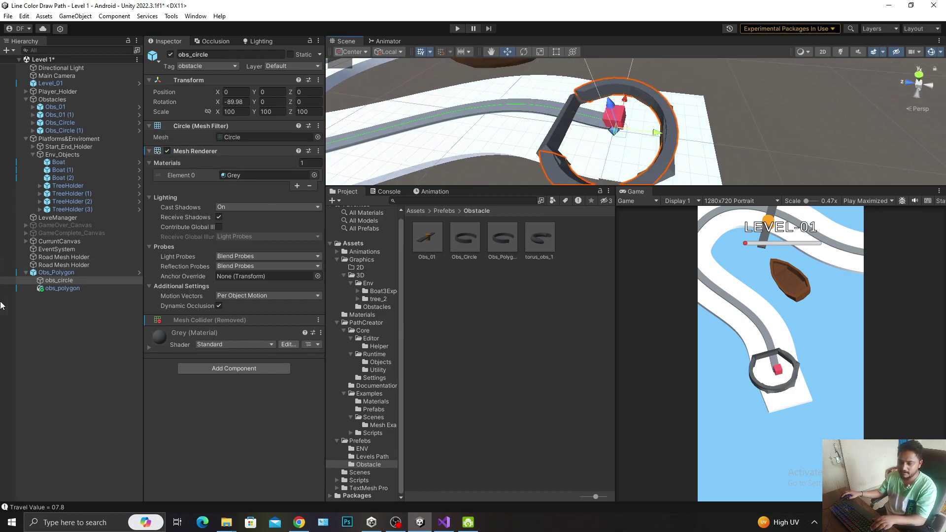
click(67, 289)
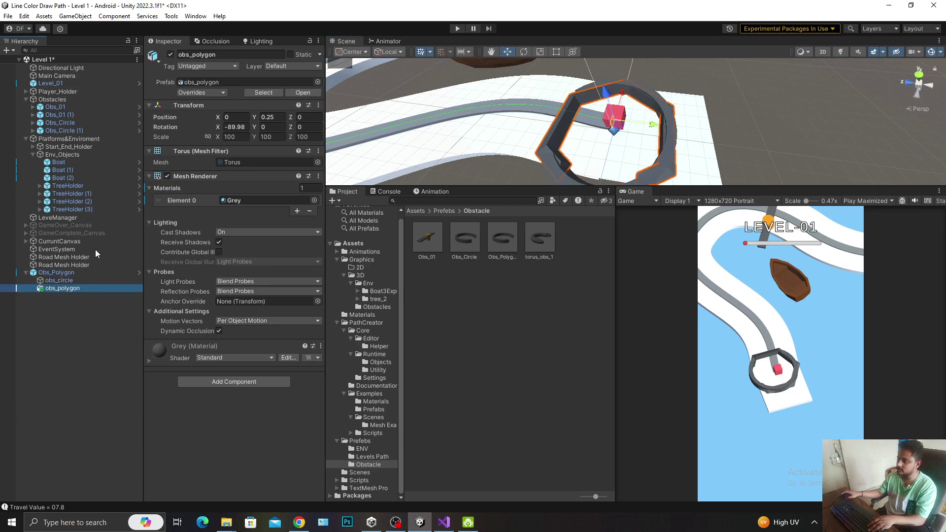
click(68, 280)
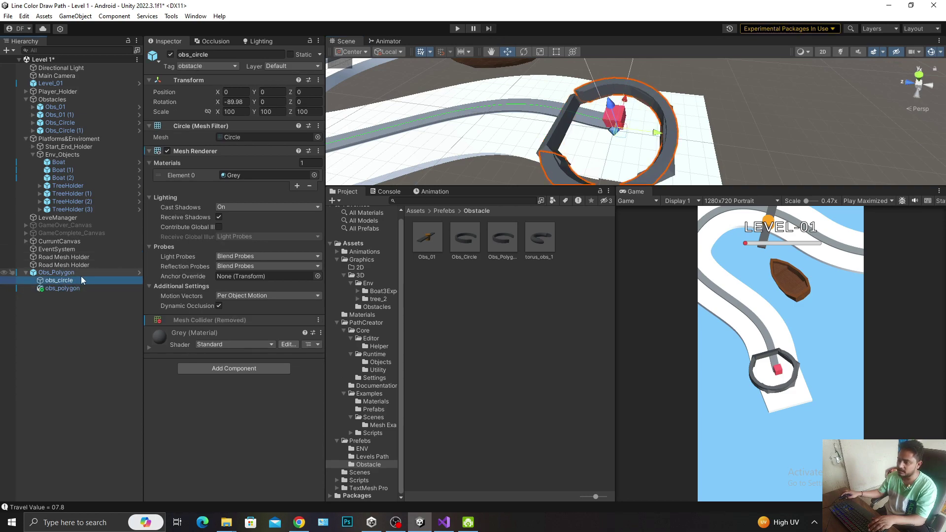
click(75, 288)
Rotate the hexagon obs_polygon to 90° on Z
key(e)
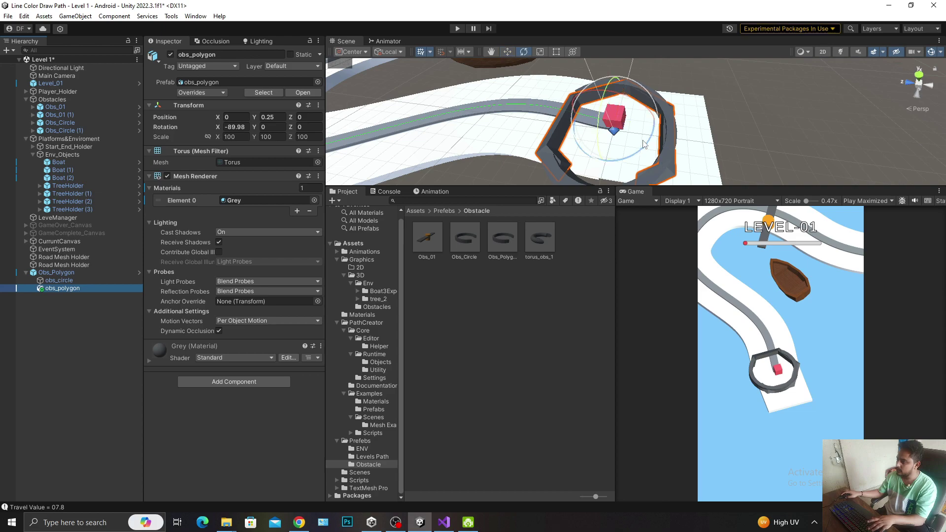
drag(661, 161, 518, 183)
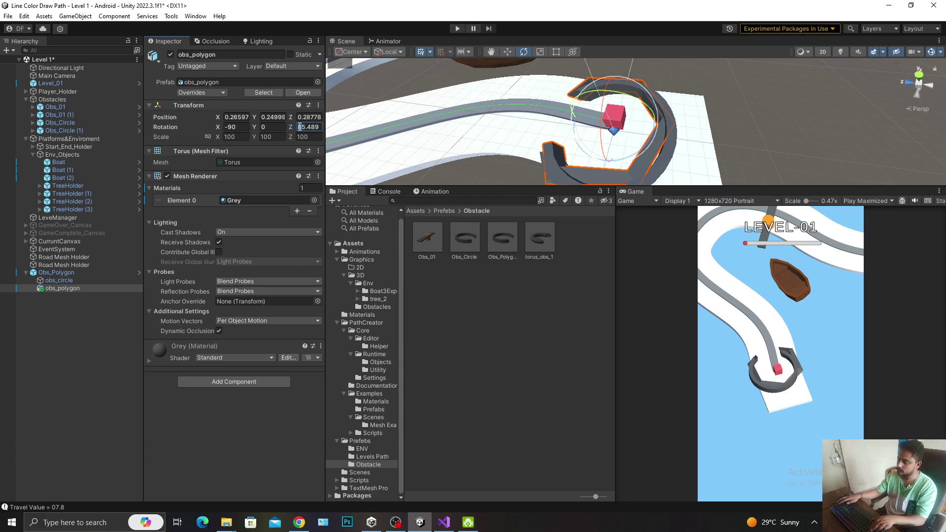
text(90)
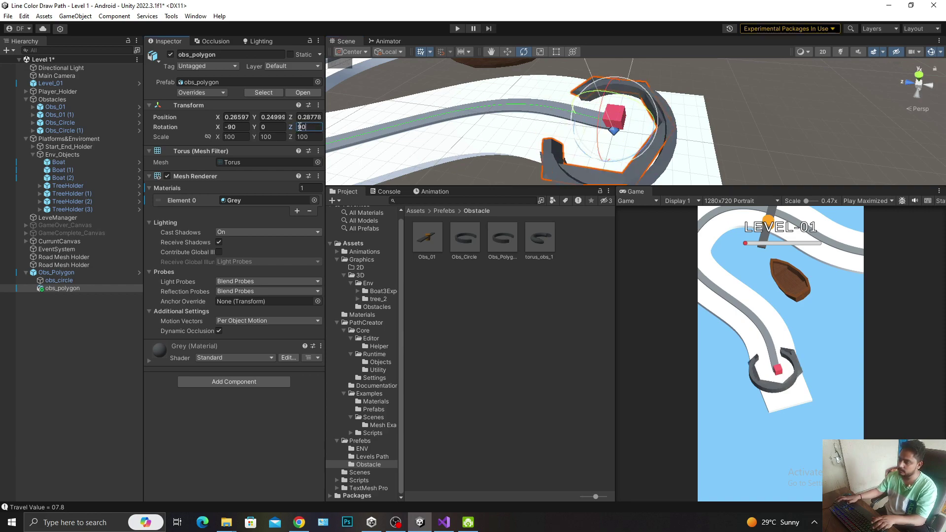
mouse_move(561, 66)
alt+mouse_down()
mouse_move(720, 134)
mouse_move(620, 117)
alt+mouse_up()
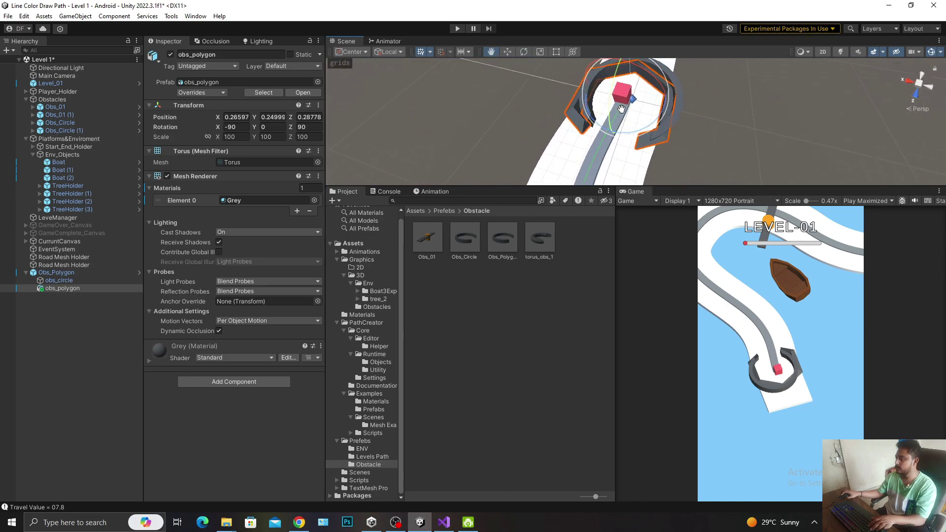
alt+drag(605, 117, 591, 119)
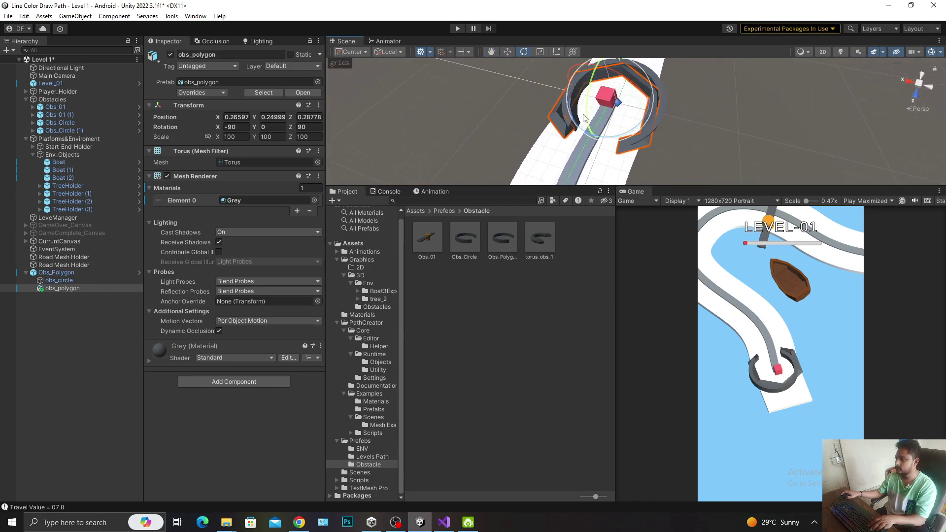
Hide obs_circle's round mesh and nest obs_polygon under obs_circle
click(61, 279)
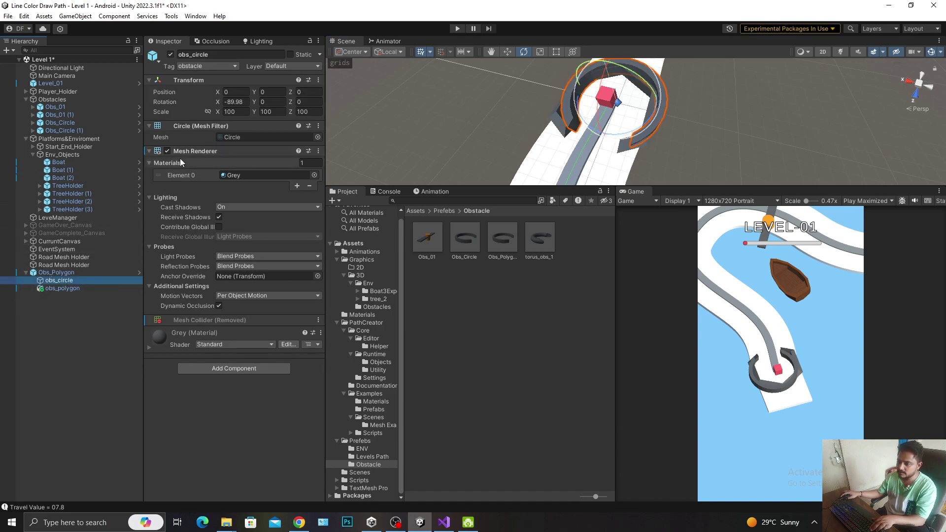
click(168, 151)
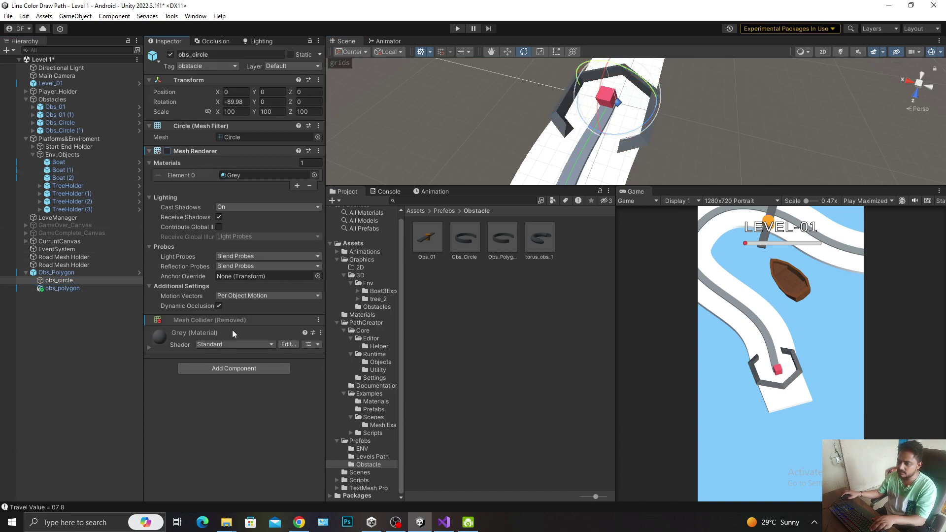
click(58, 290)
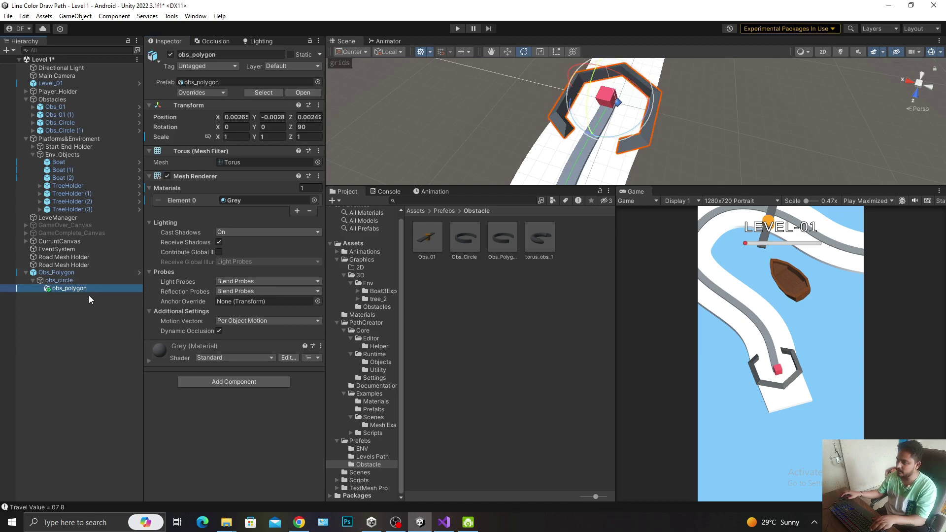
click(67, 273)
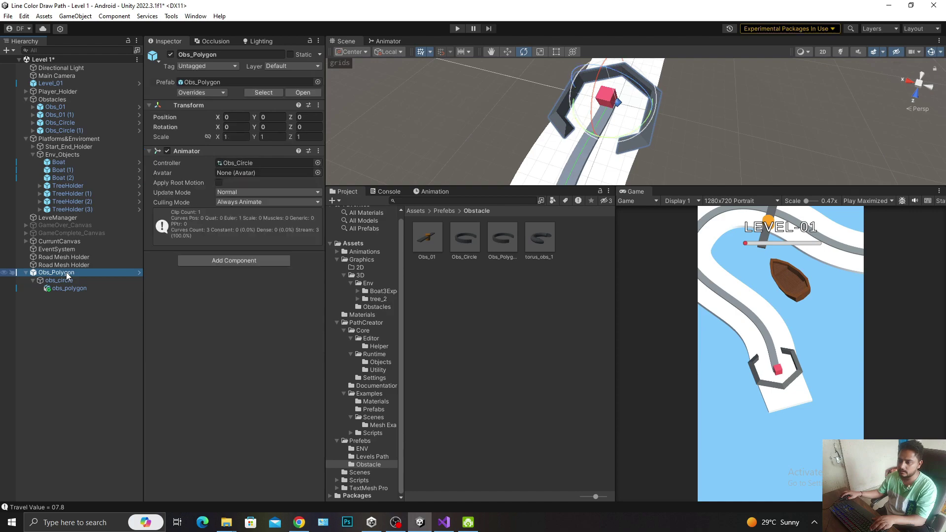
Preview obs_circle's rotation clip in the Animation window
click(432, 192)
click(401, 200)
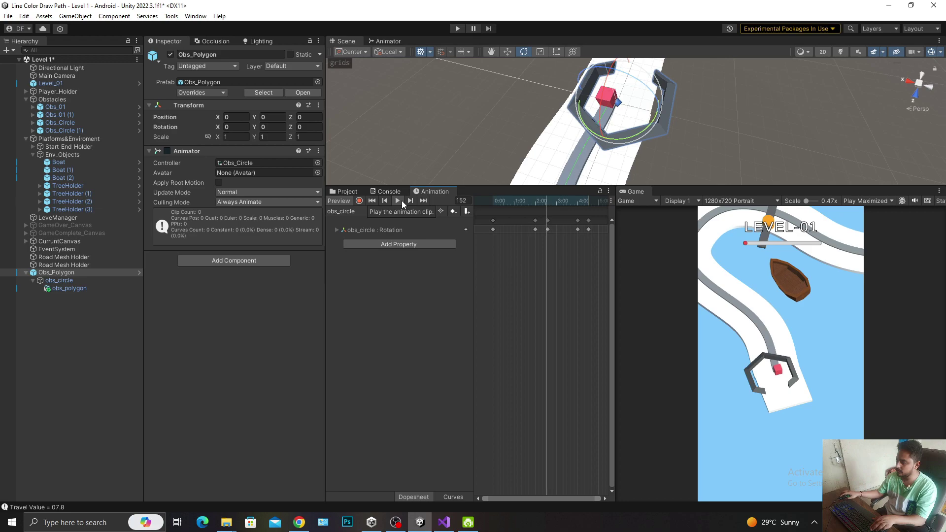
click(137, 270)
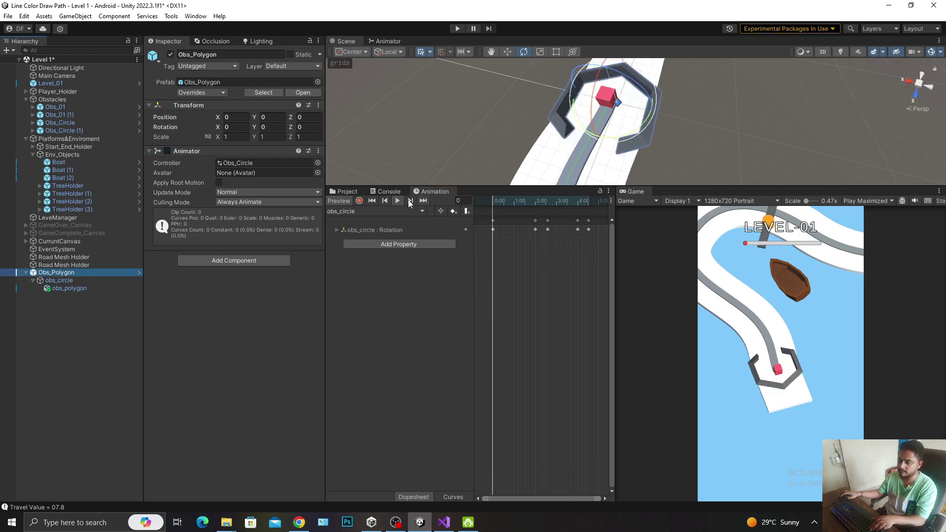
click(358, 261)
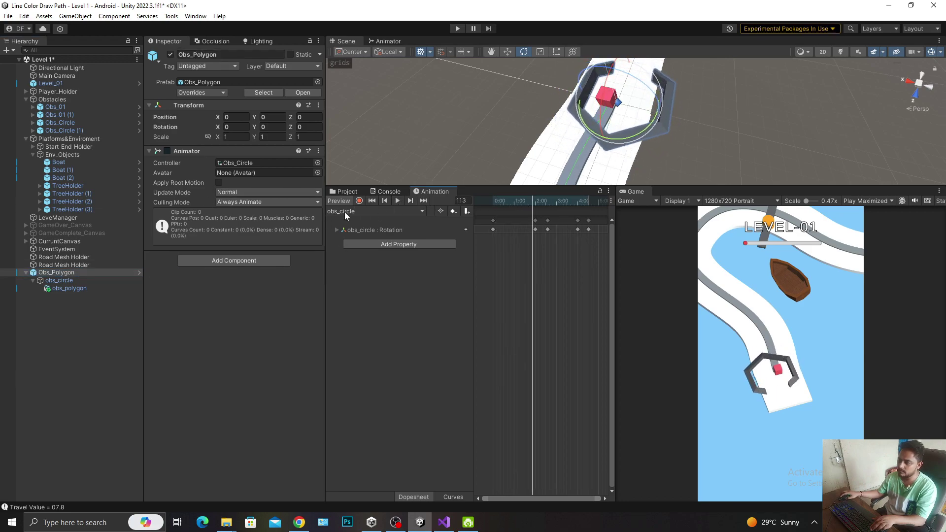
Apply all scene overrides to the Obs_Polygon prefab asset
click(52, 276)
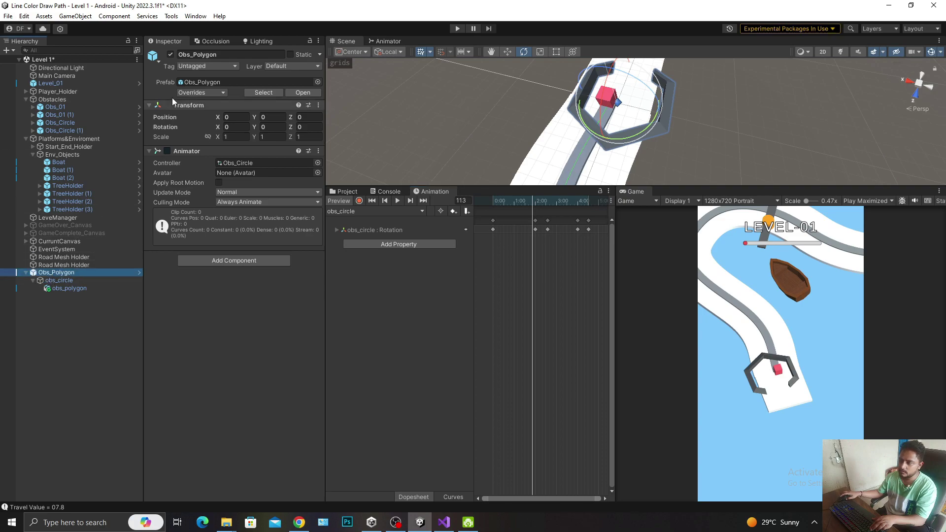
click(199, 90)
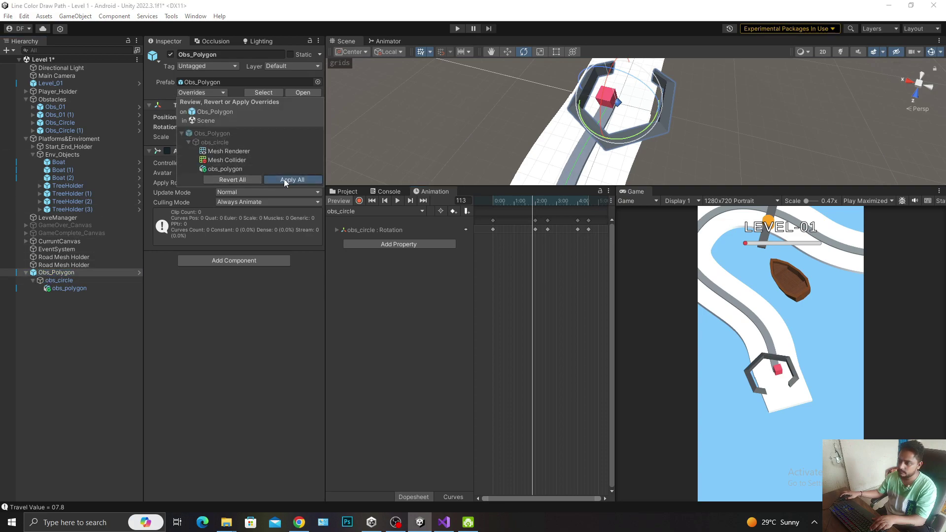
click(285, 180)
click(345, 192)
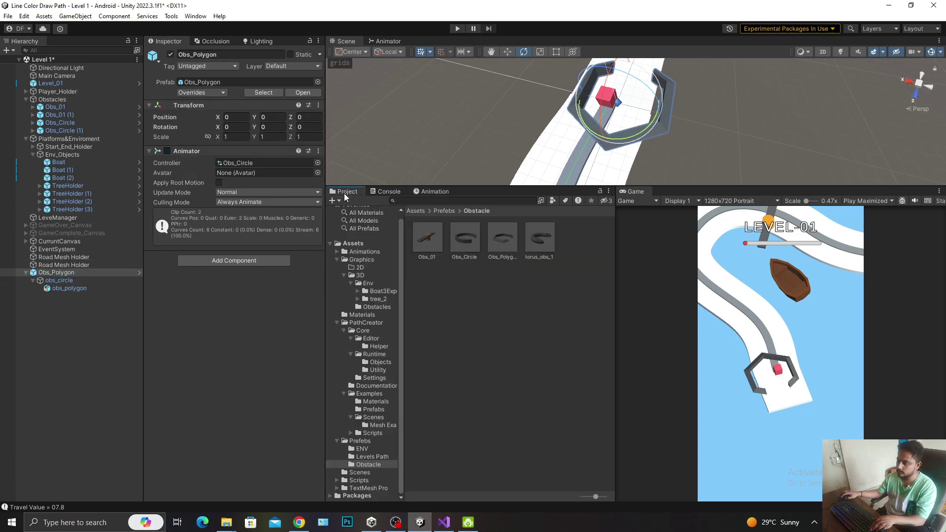
Inspect the Obs_Polygon prefab's children, then frame the scene's Obs_Polygon obstacle
double_click(503, 246)
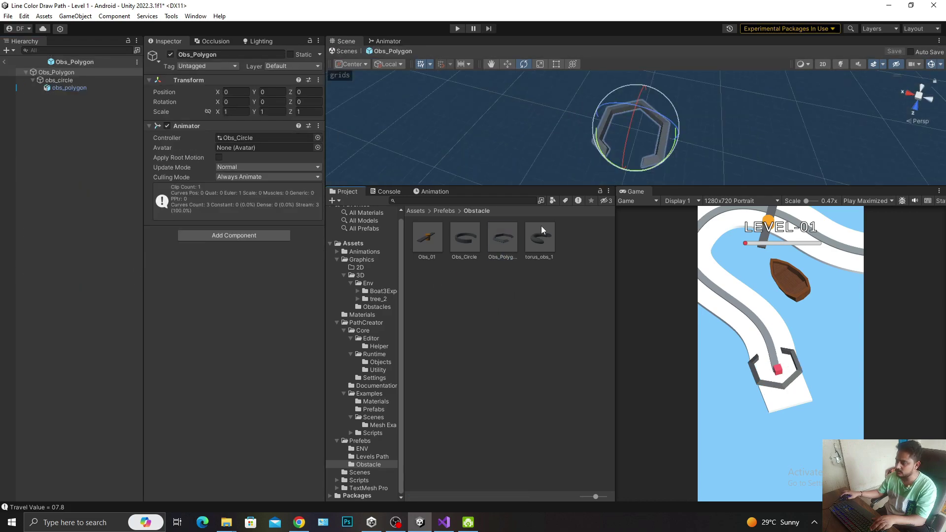
click(78, 79)
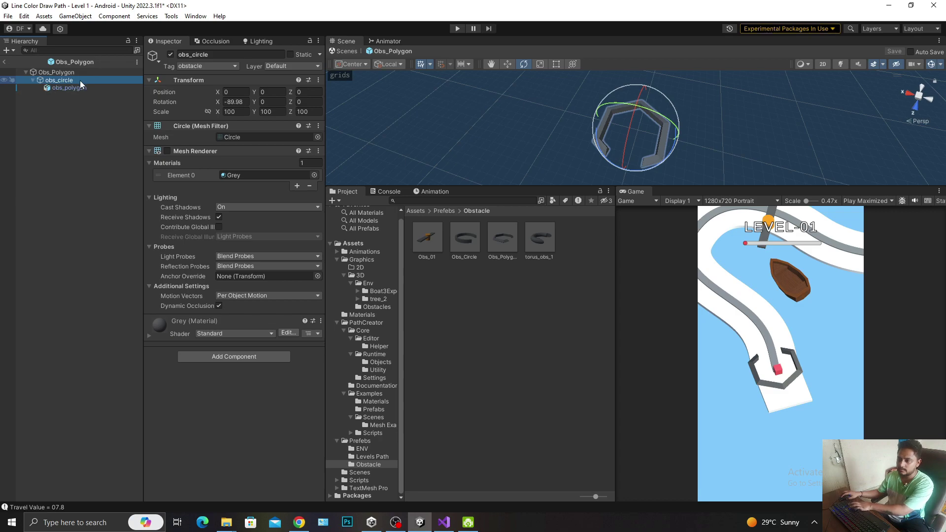
click(83, 87)
key(Left)
key(Left)
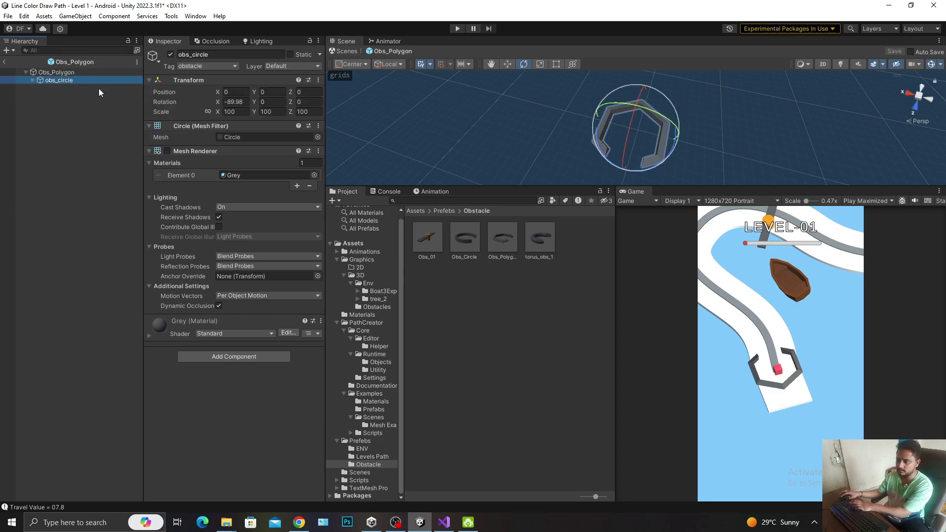
click(4, 62)
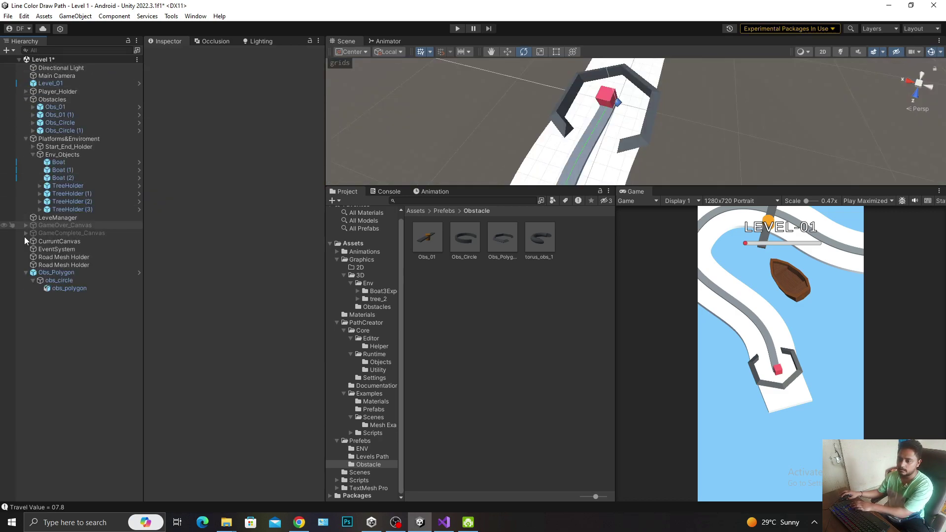
click(61, 273)
key(f)
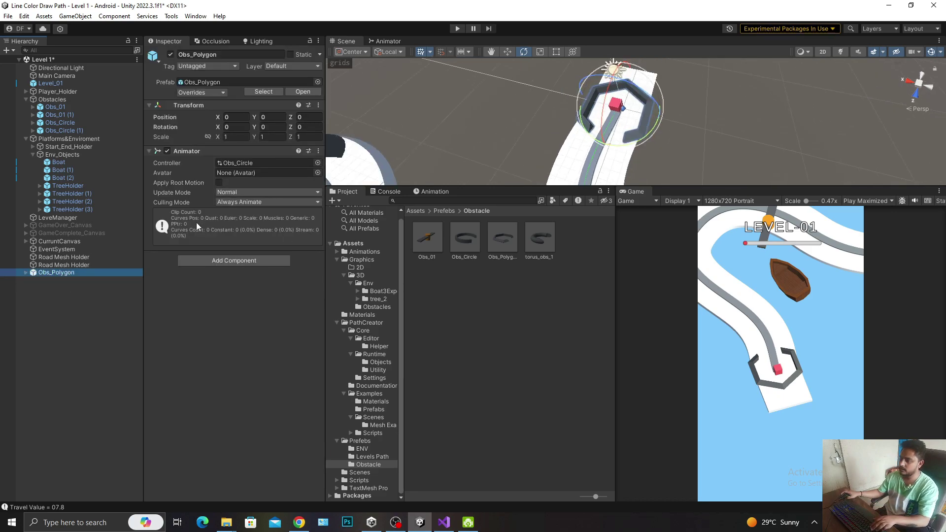
In the Obs_Polygon prefab, unpack obs_polygon, add a Mesh Collider, and tag it obstacle
double_click(498, 239)
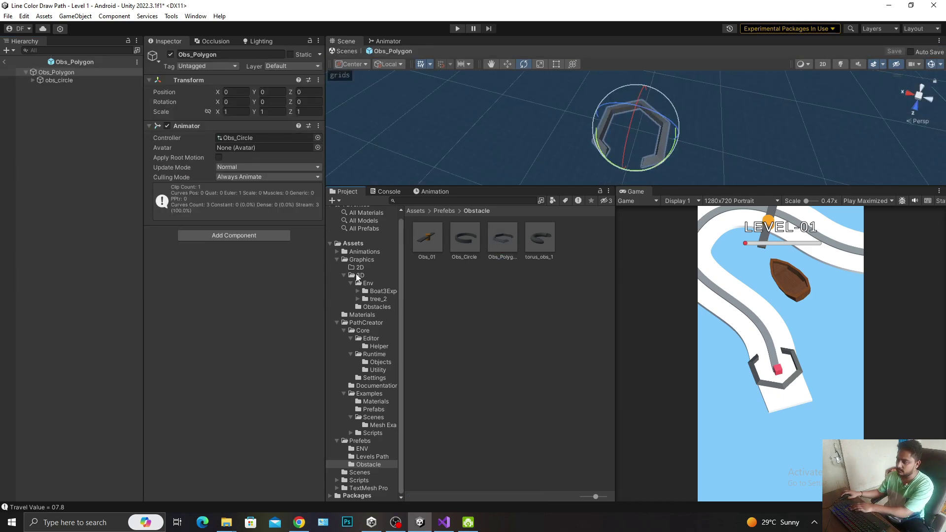
click(68, 82)
key(Right)
key(Down)
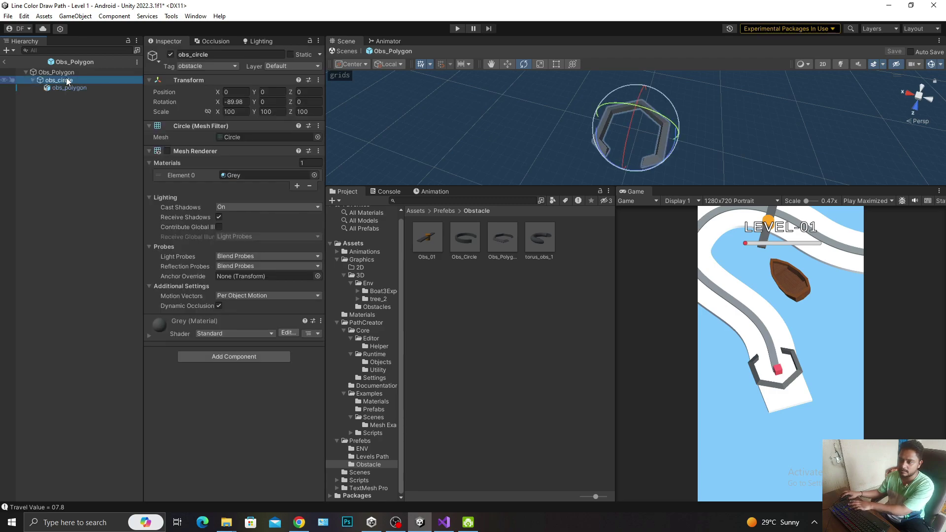
right_click(95, 90)
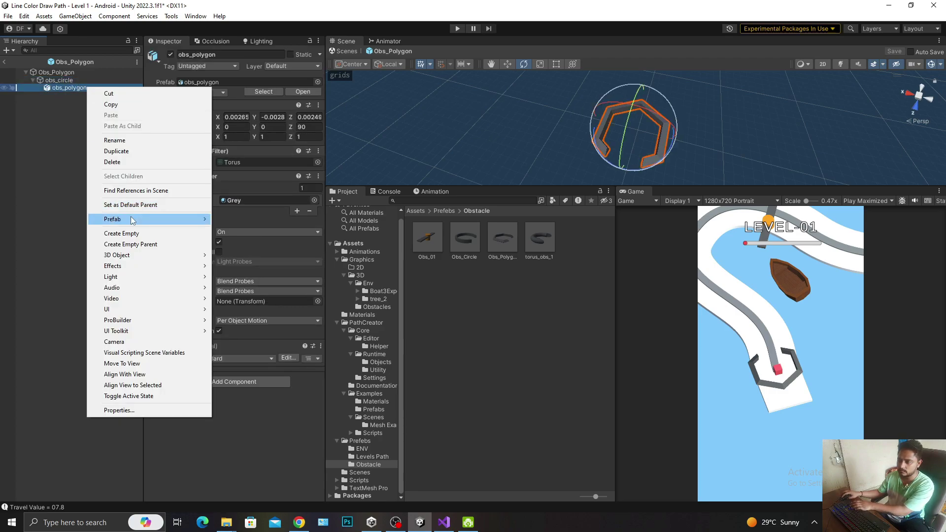
mouse_move(116, 215)
click(236, 284)
click(240, 356)
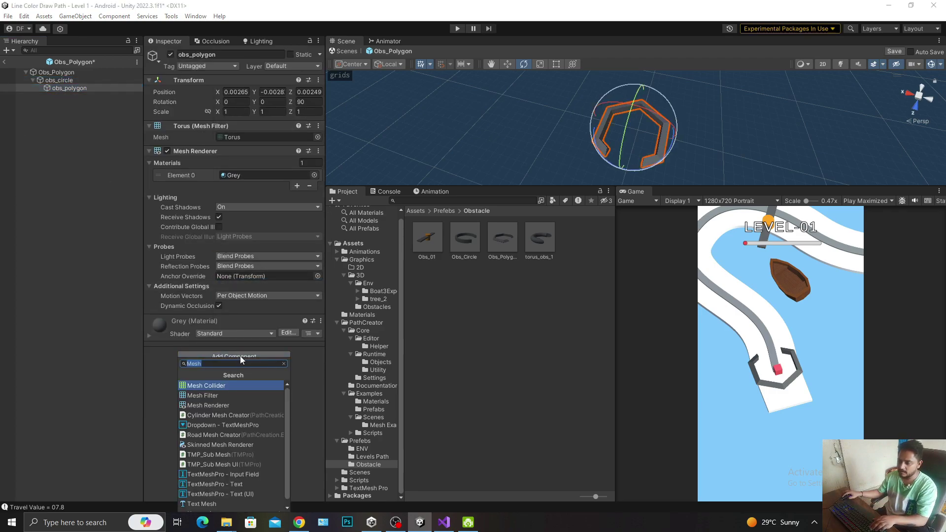
key(Return)
key(ctrl+s)
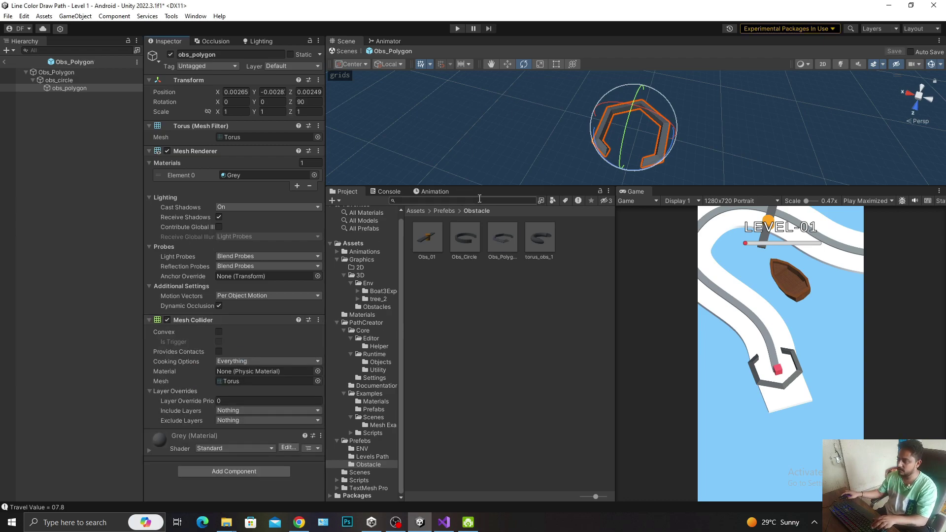
click(219, 66)
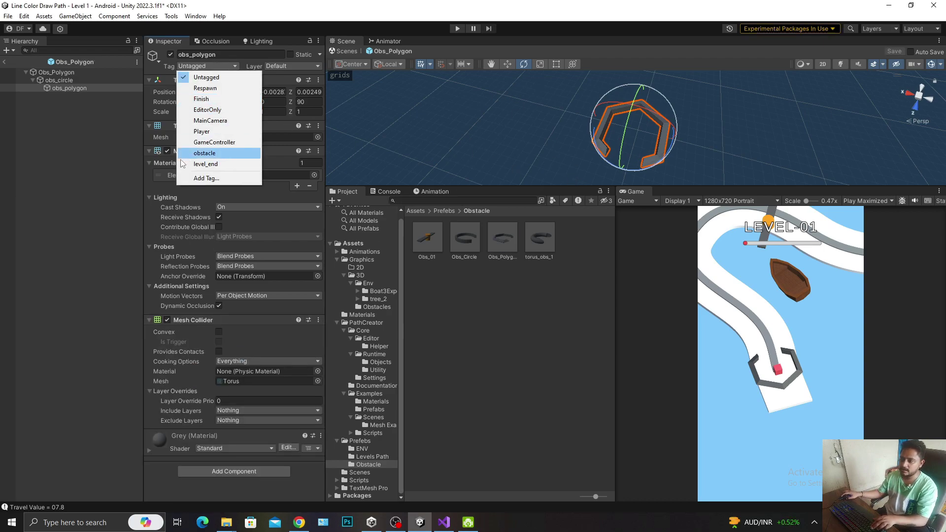
click(205, 154)
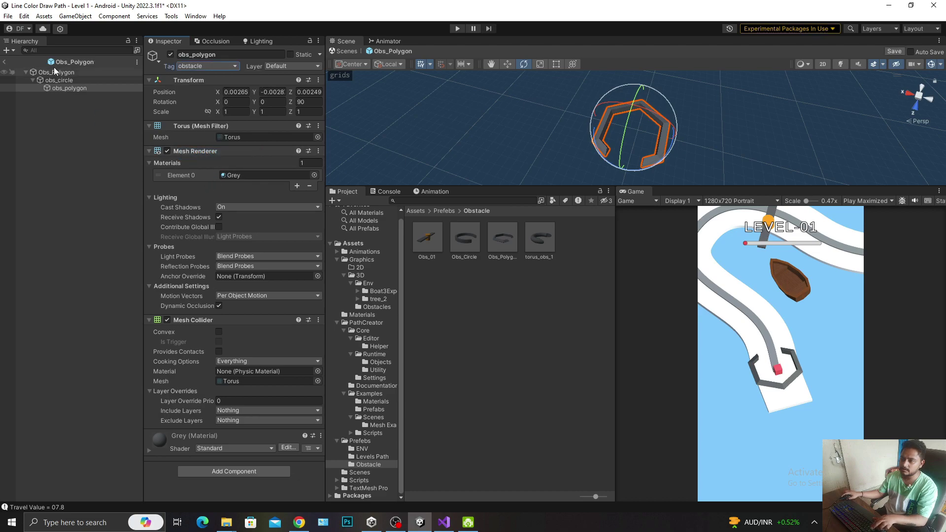
Back in Level 1, make Obs_Polygon a root object above Obstacles and frame it
click(4, 61)
click(55, 273)
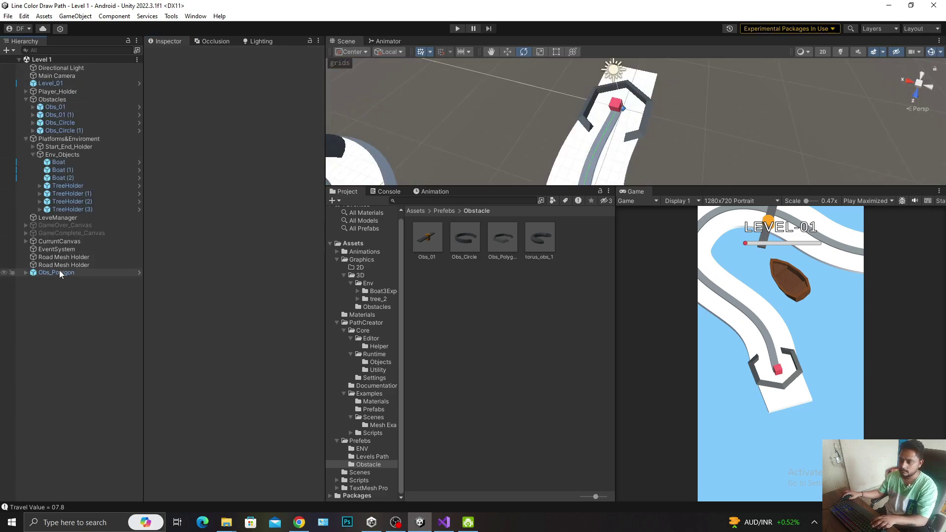
alt+click(26, 273)
click(69, 288)
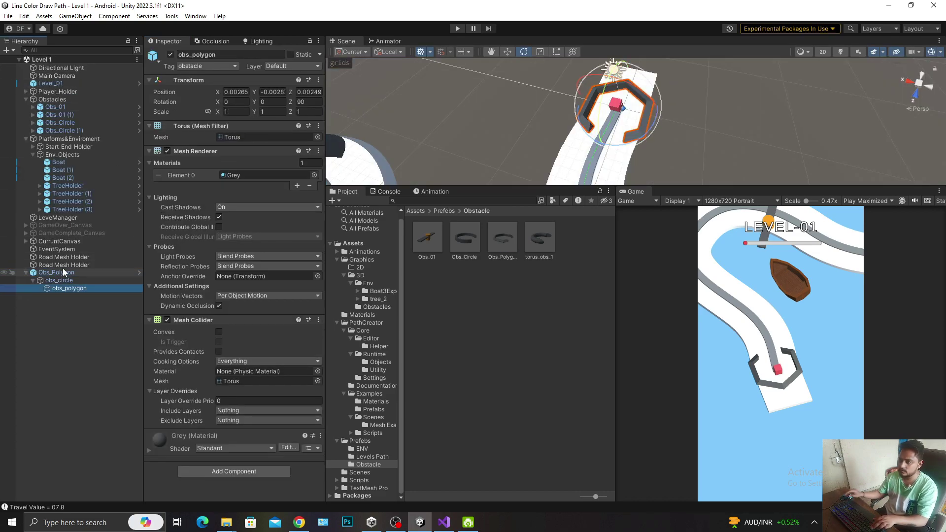
key(Delete)
drag(74, 275, 62, 105)
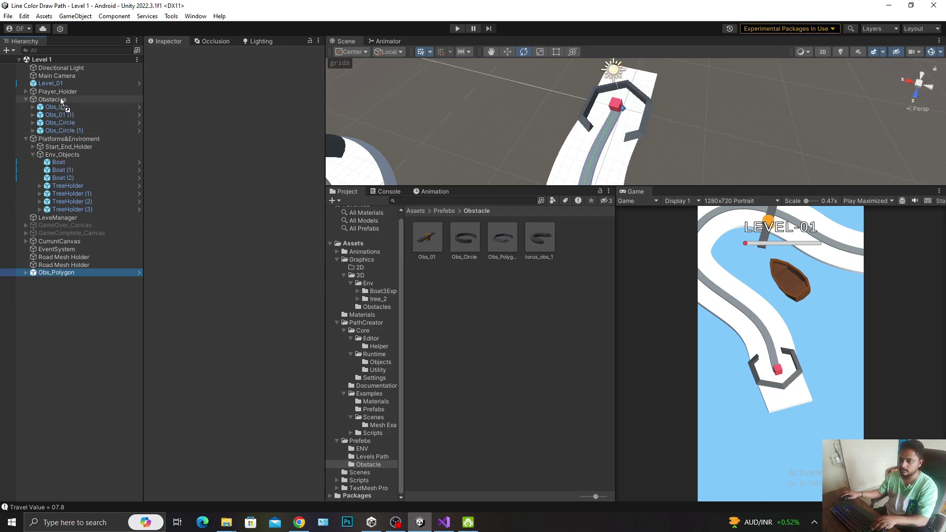
drag(62, 105, 62, 101)
key(f)
scroll(643, 113, down, 5)
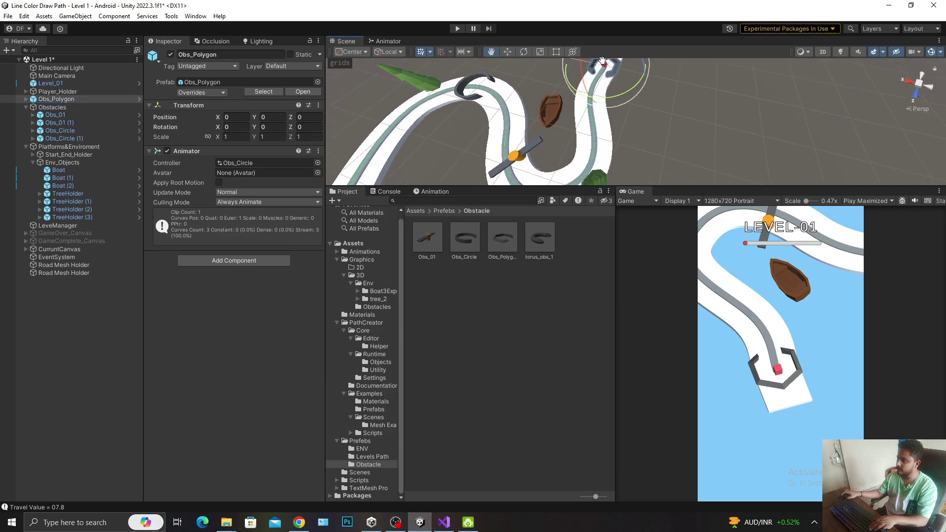
Move Obs_Polygon along the road to about X -4.88, Z 44.33, turned to Y 1.747
key(w)
drag(610, 92, 601, 162)
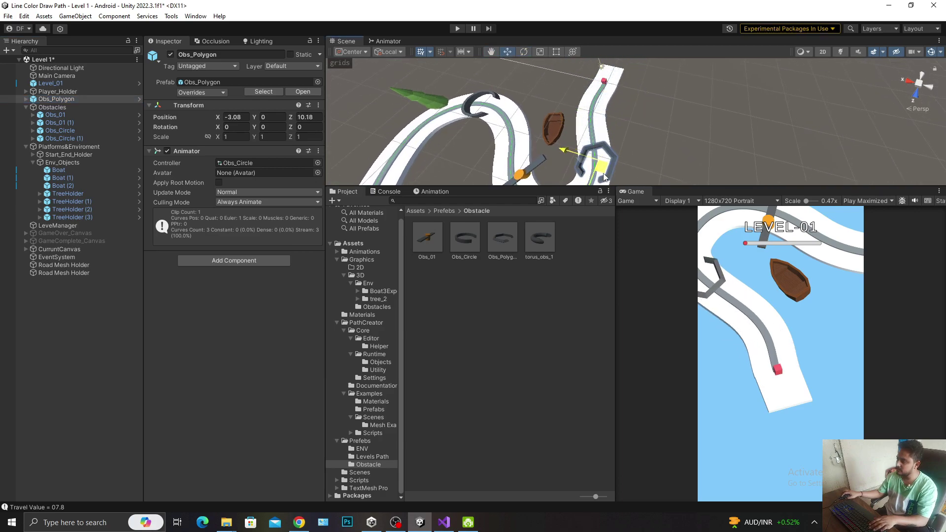
middle_drag(594, 77, 602, 126)
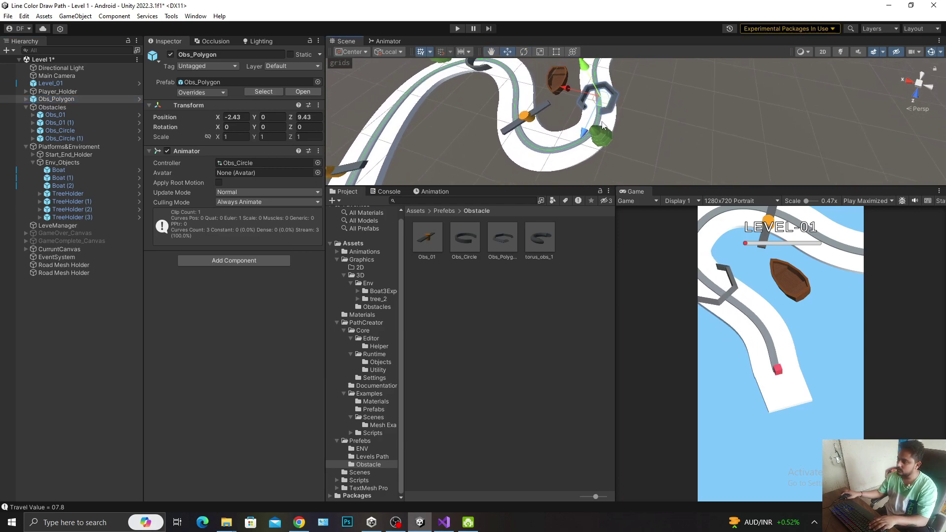
drag(601, 109, 454, 126)
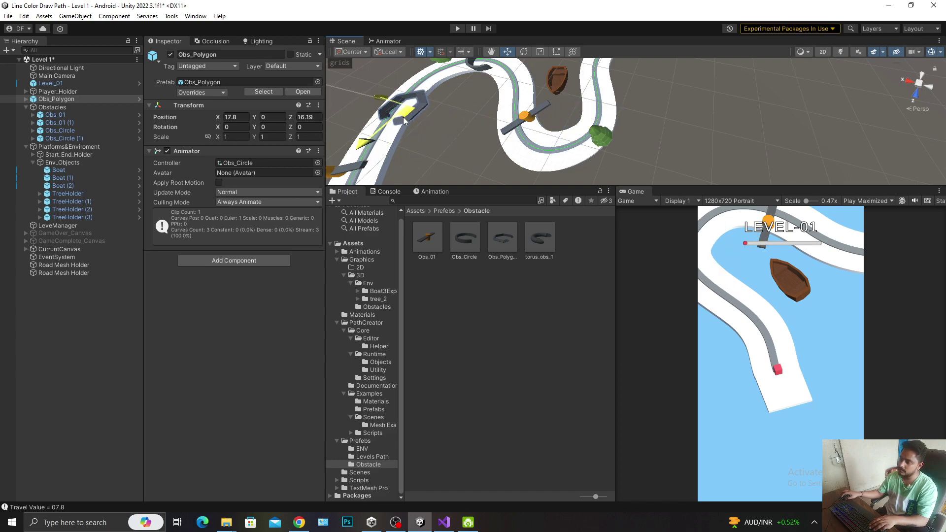
right_drag(455, 125, 527, 106)
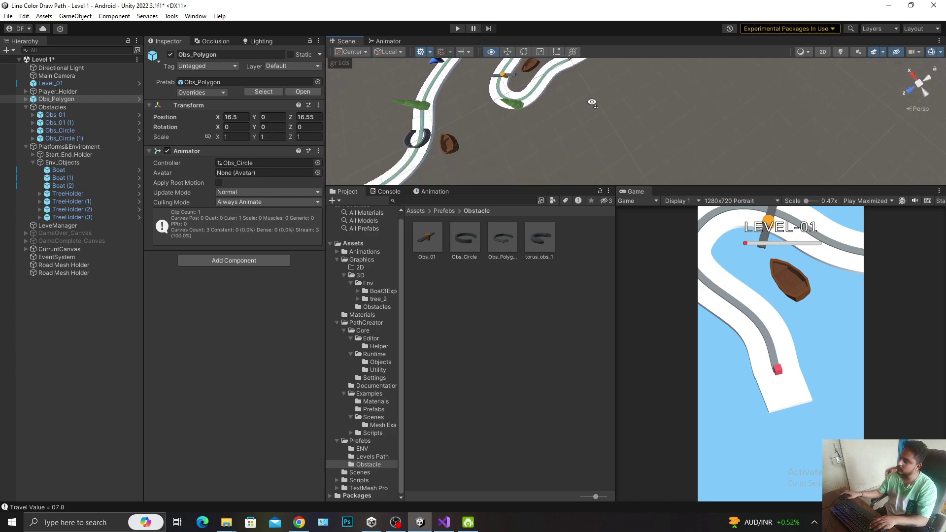
middle_drag(527, 105, 567, 157)
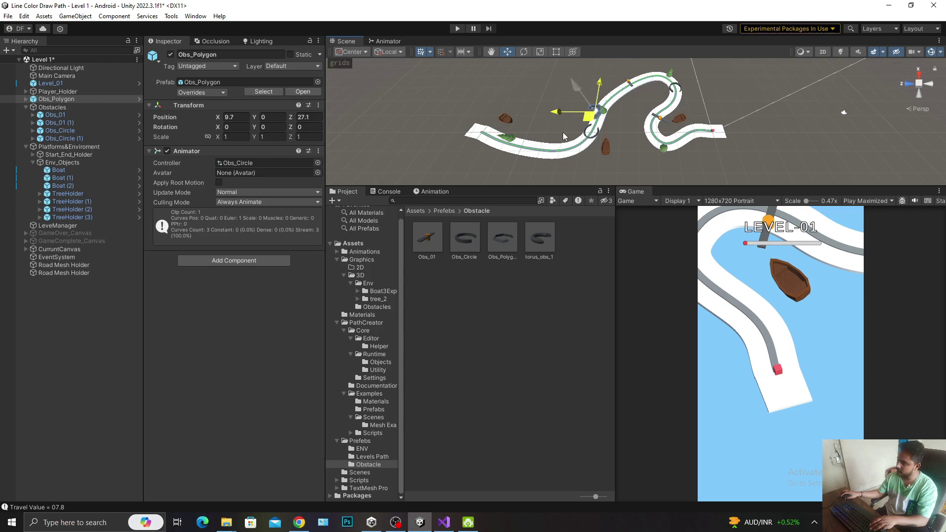
drag(646, 91, 535, 160)
key(f)
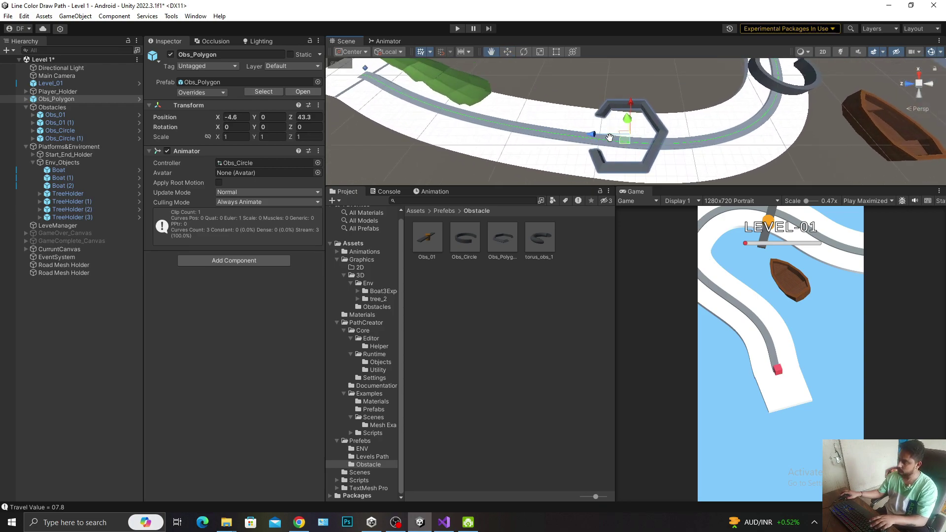
mouse_move(609, 146)
mouse_down()
mouse_move(589, 148)
mouse_move(674, 121)
mouse_move(612, 142)
mouse_move(620, 164)
mouse_move(608, 146)
mouse_up()
key(f)
key(e)
key(w)
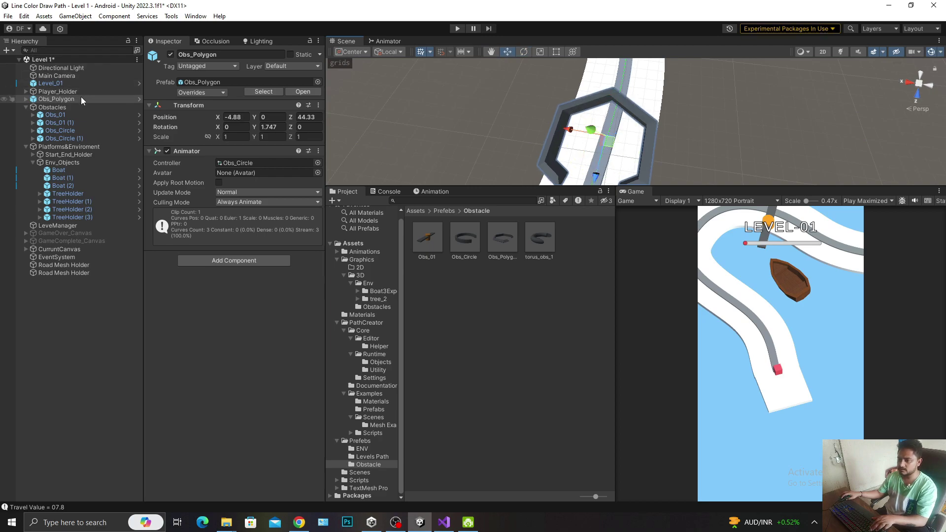
Group Obs_Polygon under Obstacles
drag(59, 99, 84, 107)
key(f)
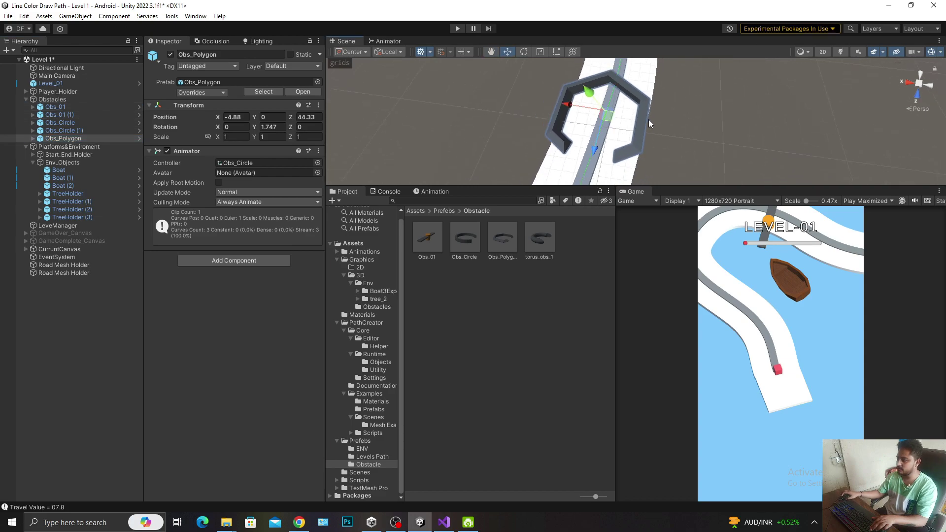
scroll(686, 111, down, 2)
scroll(676, 104, down, 1)
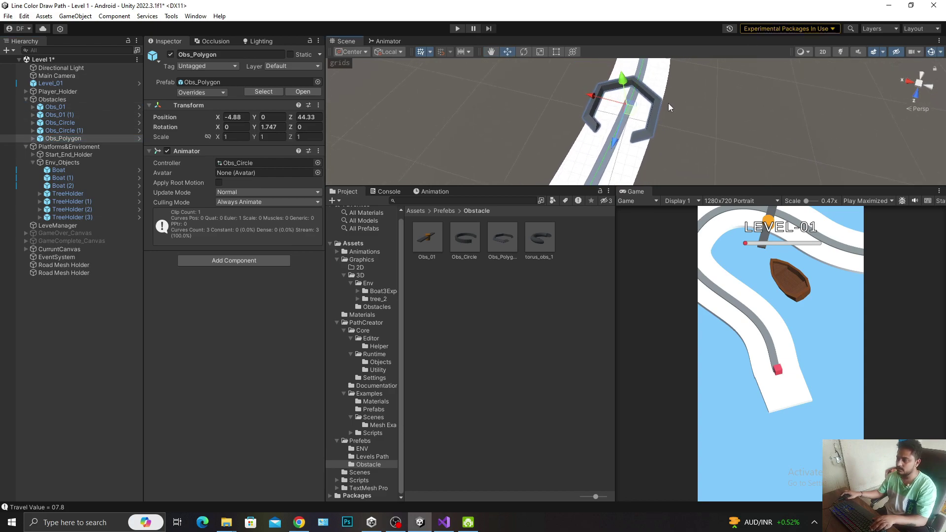
Preview the obstacle's rotation animation and locate the Obs_Polygon prefab asset
click(435, 191)
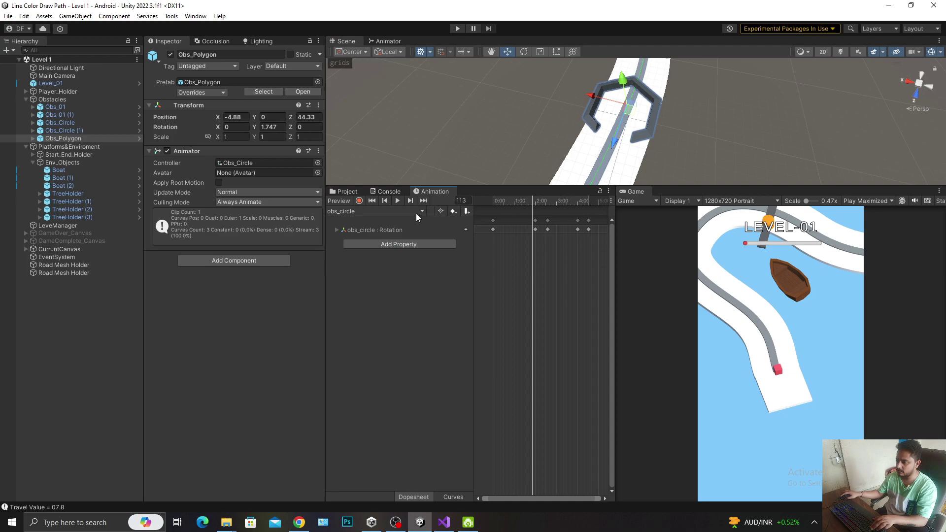
click(399, 201)
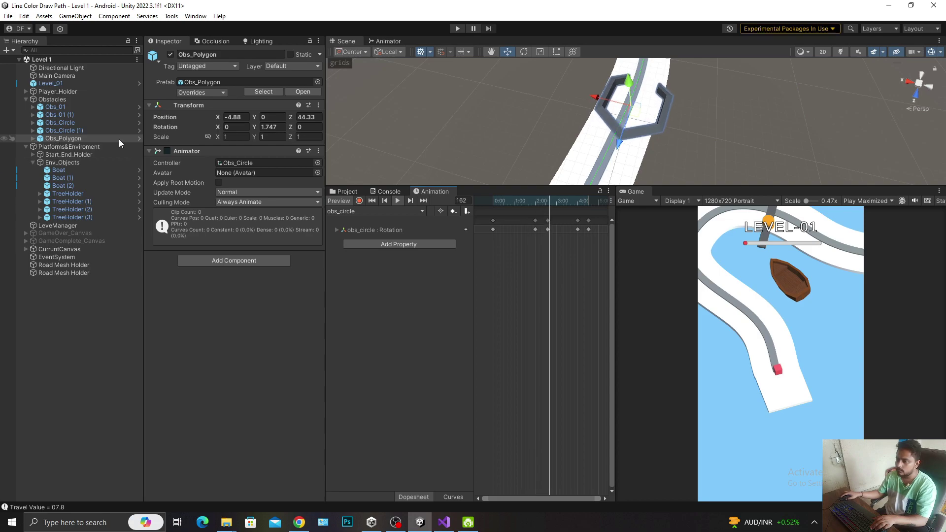
click(67, 131)
click(68, 139)
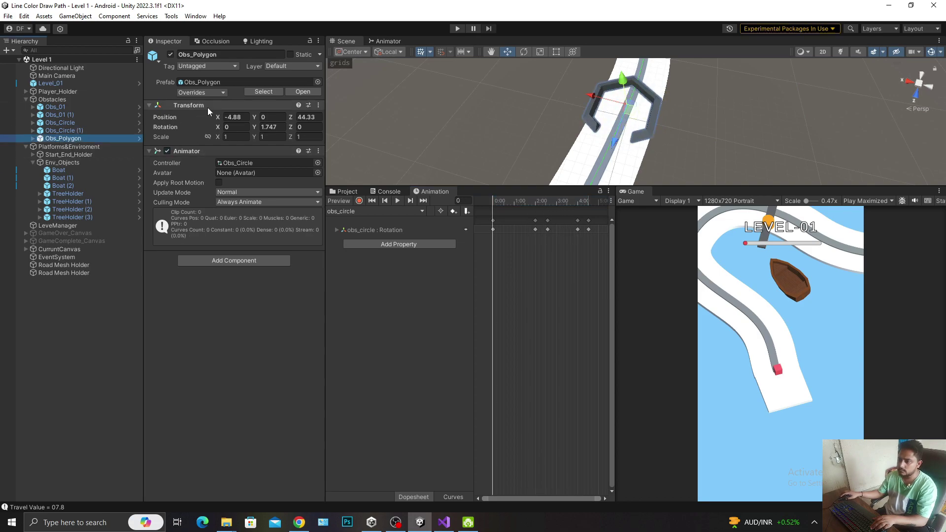
click(262, 92)
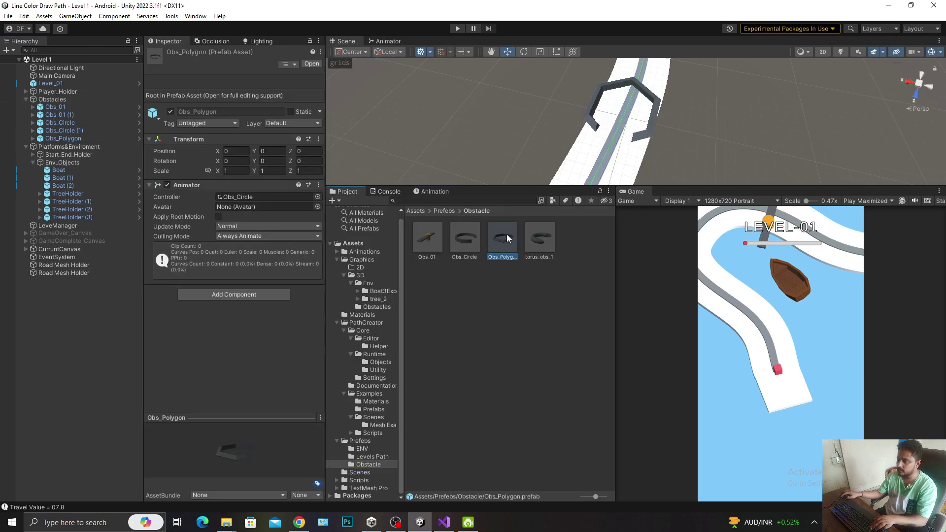
In the Obs_Polygon prefab, re-enable obs_circle's Mesh Renderer
double_click(507, 234)
click(57, 81)
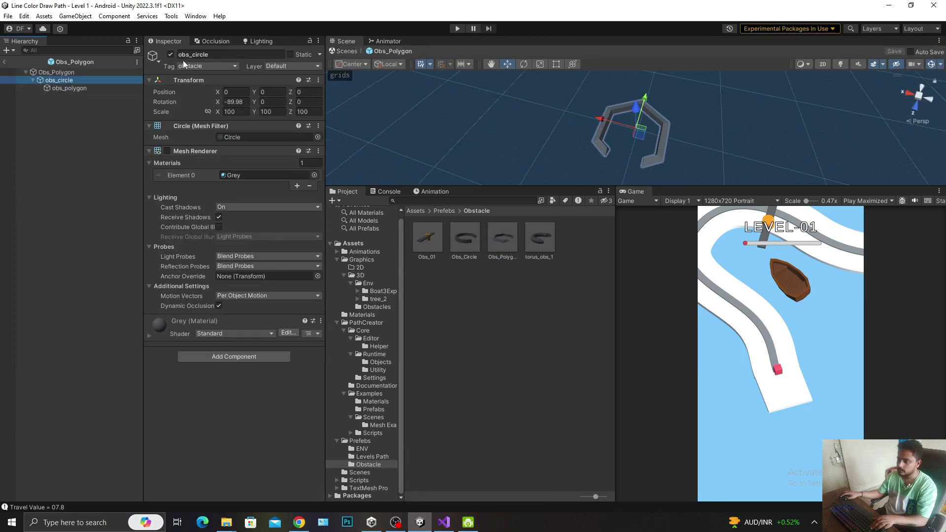
click(167, 151)
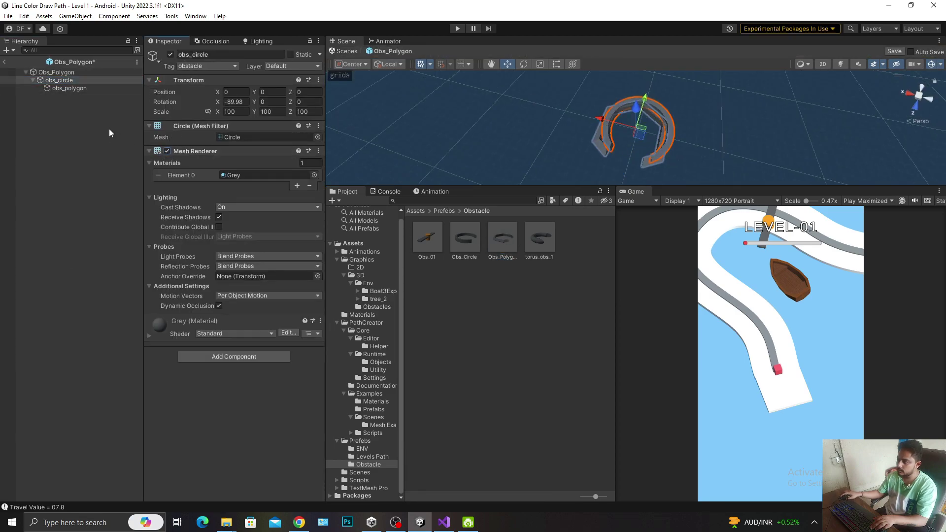
Reset the obs_polygon child's position to 0, 0, 0, save the prefab, and return to Level 1
click(69, 89)
drag(625, 135, 646, 127)
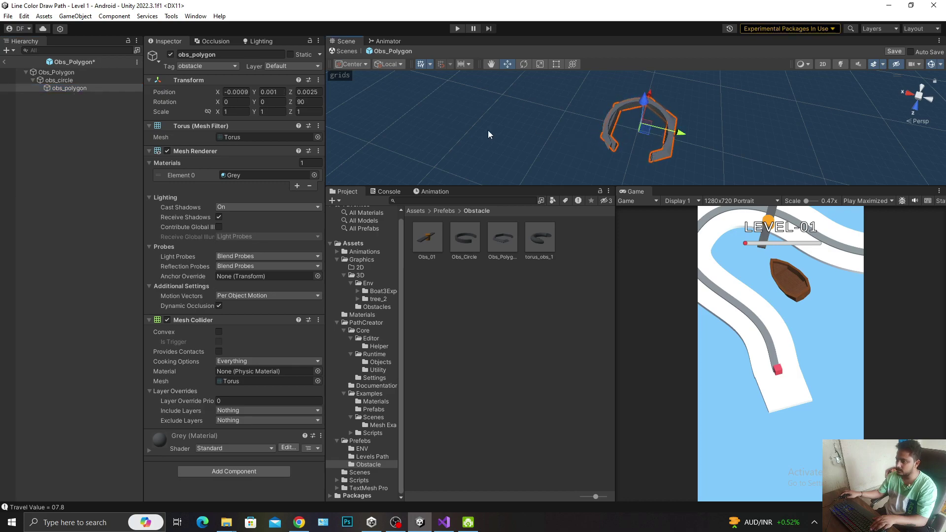
text(0)
key(Tab)
key(Tab)
text(0)
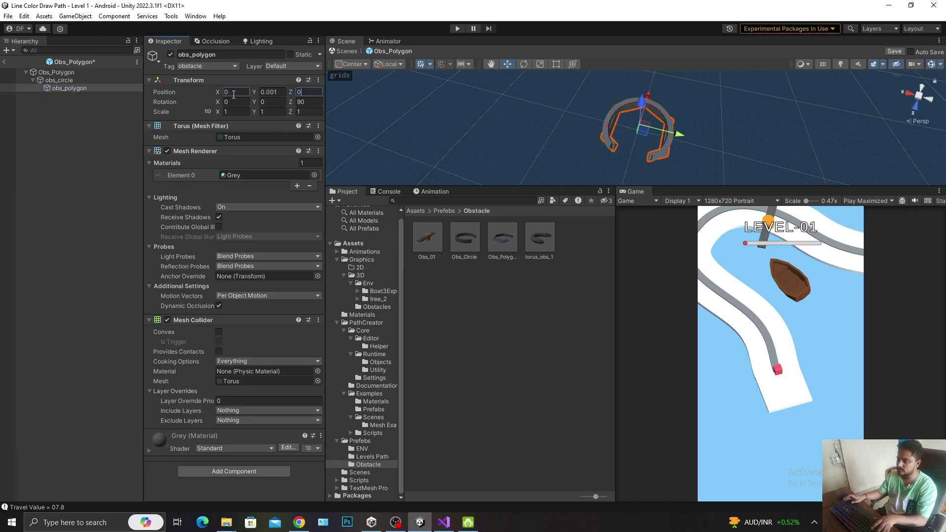
click(266, 92)
text(0)
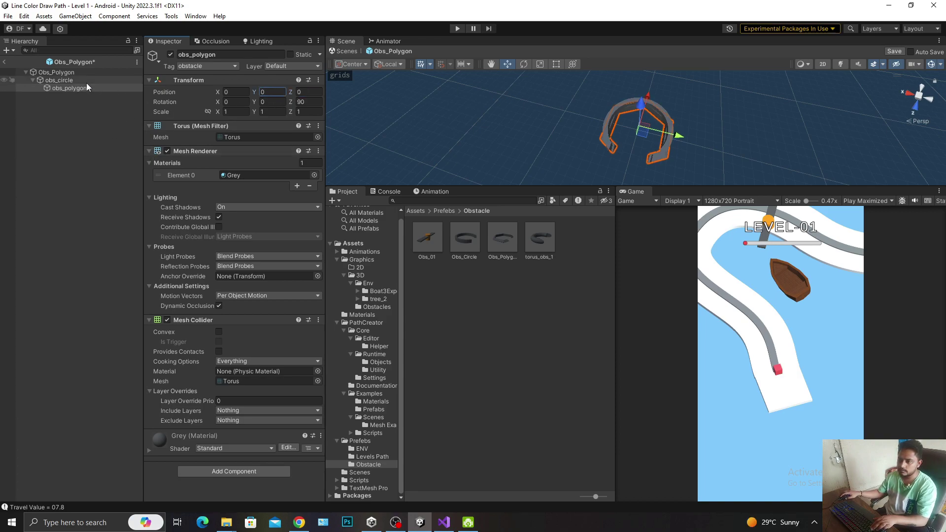
key(ctrl+s)
click(75, 90)
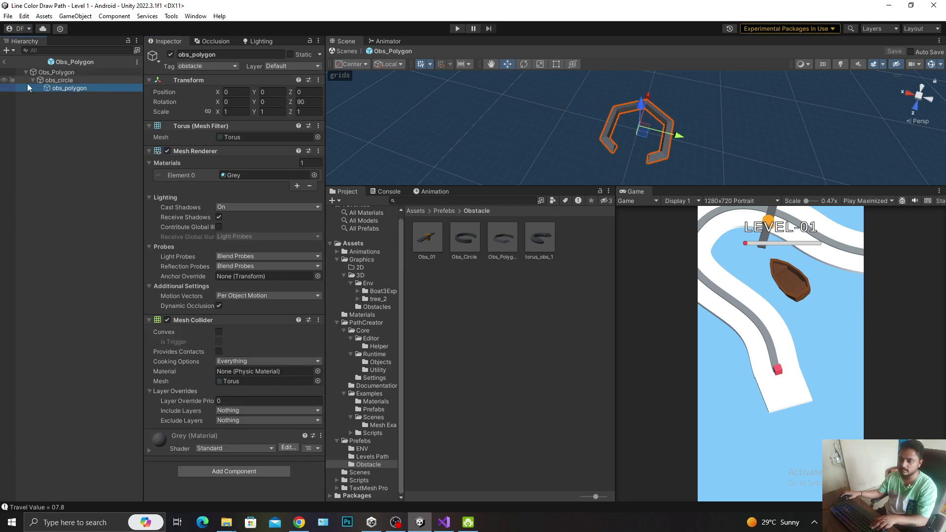
click(4, 62)
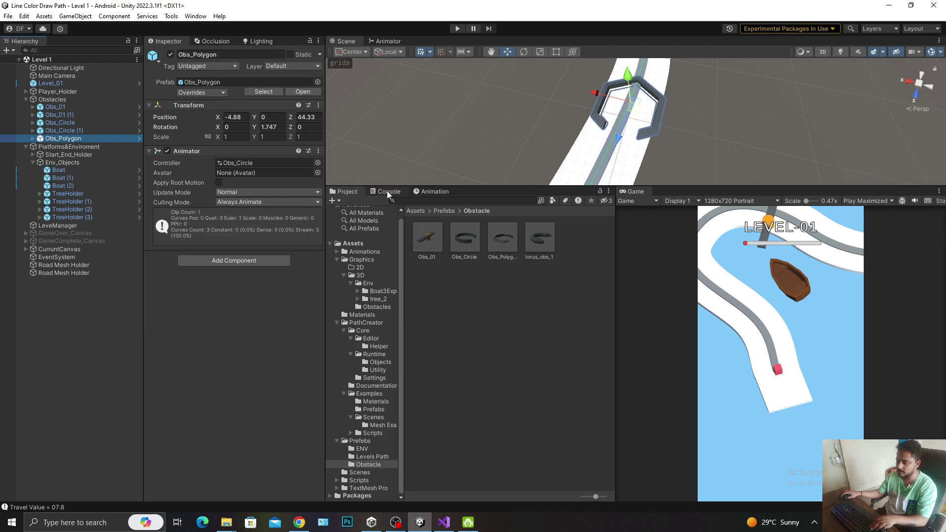
Preview the obstacle's rotation animation and raise Obs_Polygon slightly to Y 0.21
click(418, 193)
click(398, 200)
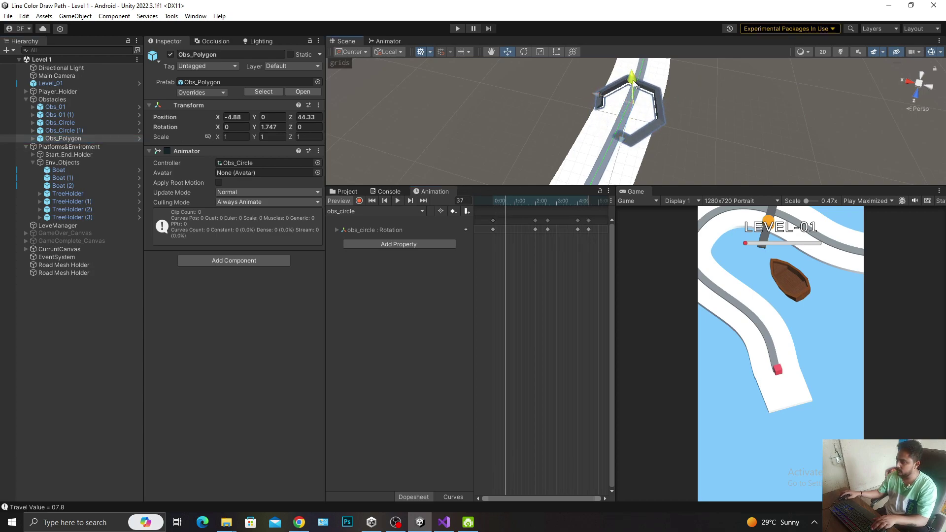
drag(632, 81, 635, 82)
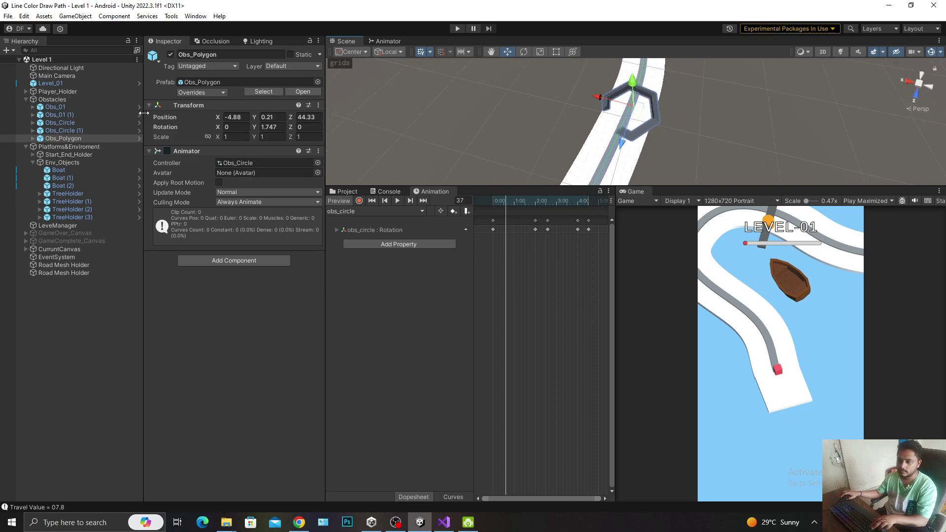
Collapse the hierarchy groups, save Level 1, enlarge the game preview and start Play mode
click(84, 102)
key(Left)
key(Down)
key(Left)
key(Down)
key(ctrl+s)
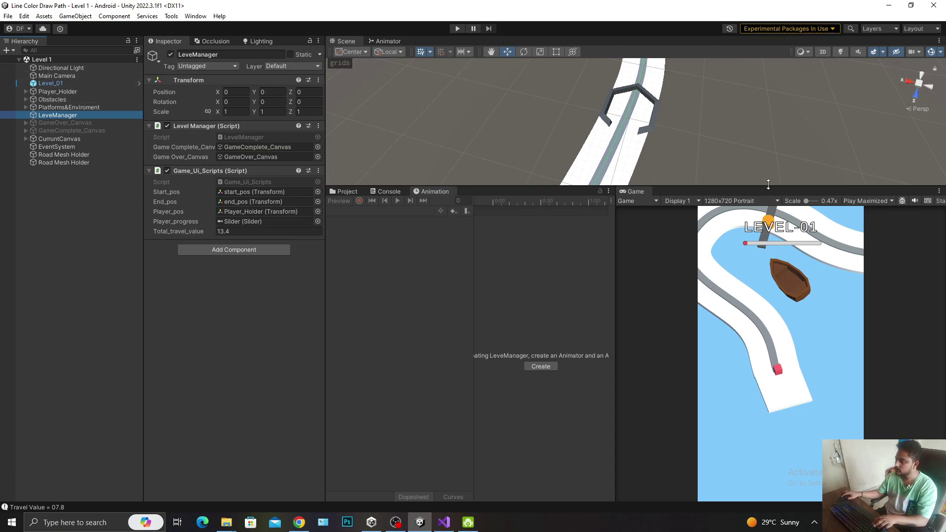
drag(768, 184, 725, 87)
key(ctrl+p)
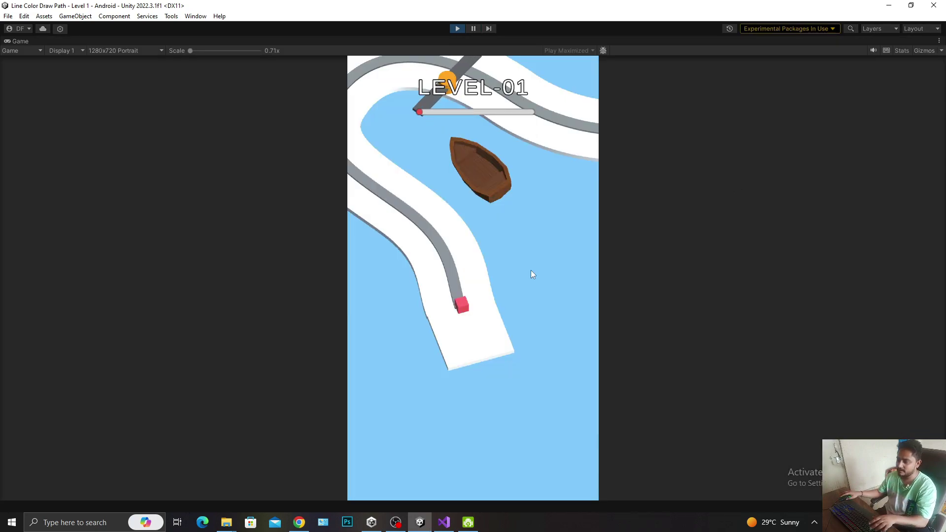
Steer the red cube along the road past the ring obstacles toward the hexagon
drag(533, 274, 529, 284)
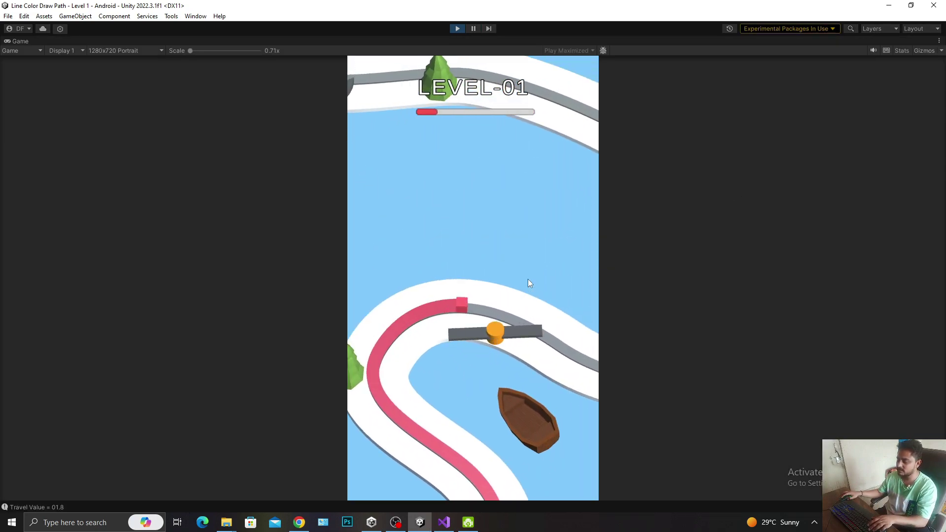
drag(529, 280, 528, 280)
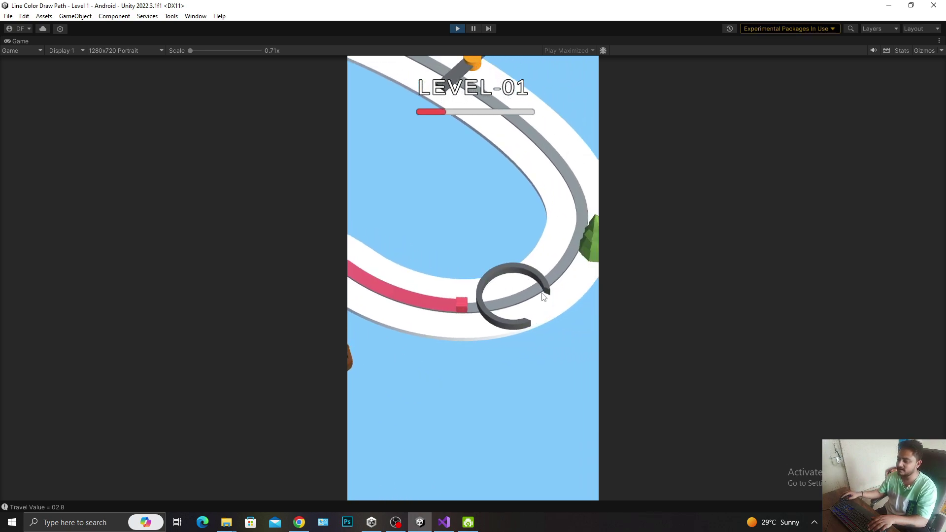
mouse_move(540, 320)
mouse_down()
mouse_move(544, 307)
mouse_move(562, 313)
mouse_move(519, 303)
mouse_up()
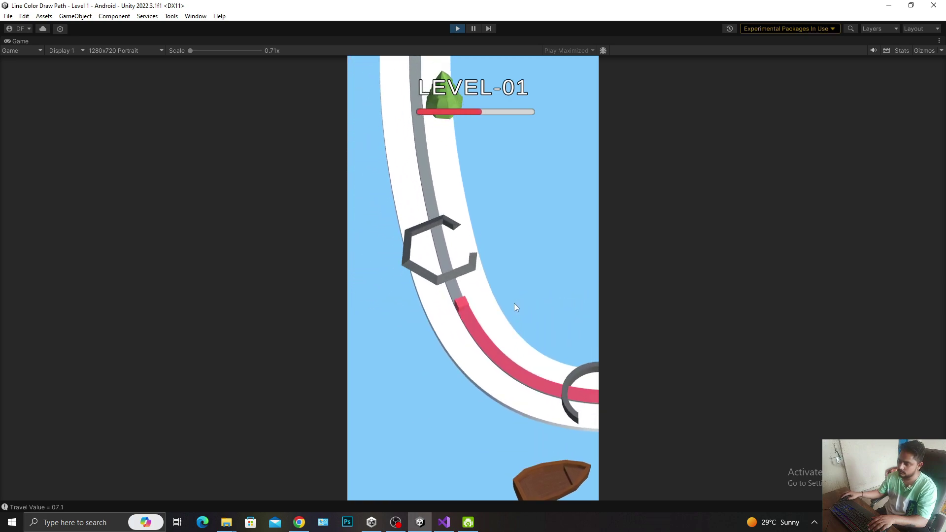
drag(514, 303, 513, 303)
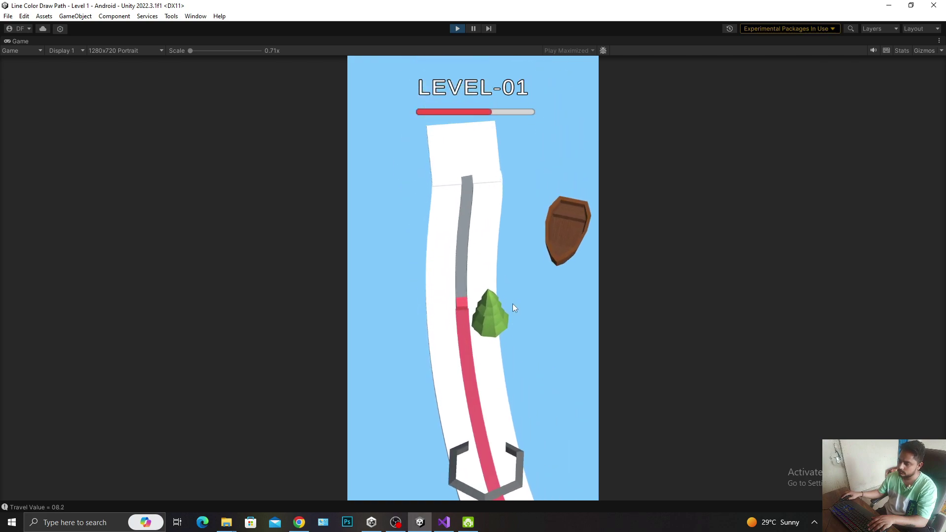
Stop Play mode and frame the whole track in an enlarged Scene view
key(ctrl+p)
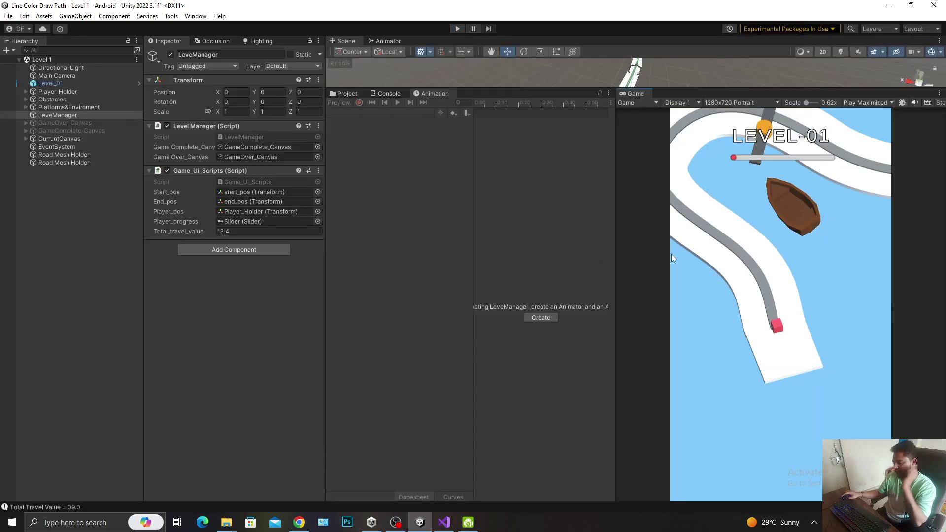
drag(677, 87, 697, 299)
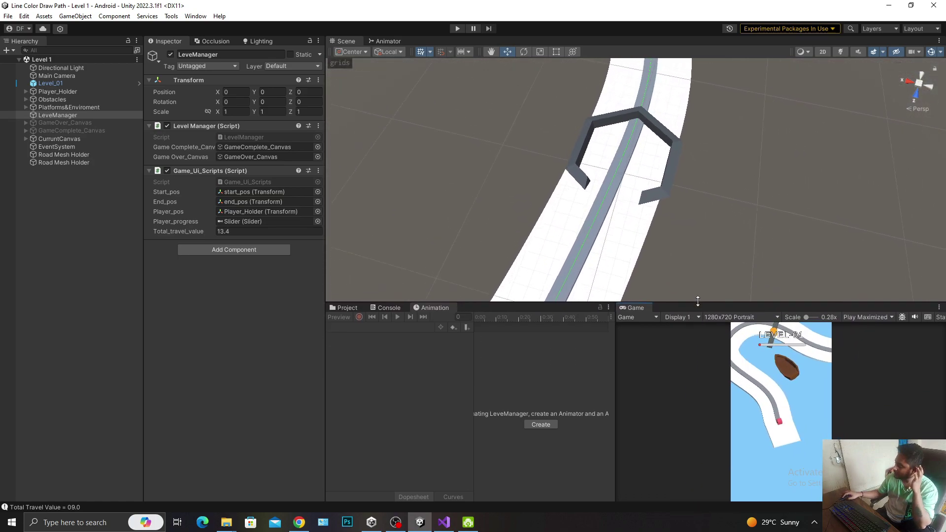
scroll(684, 184, down, 5)
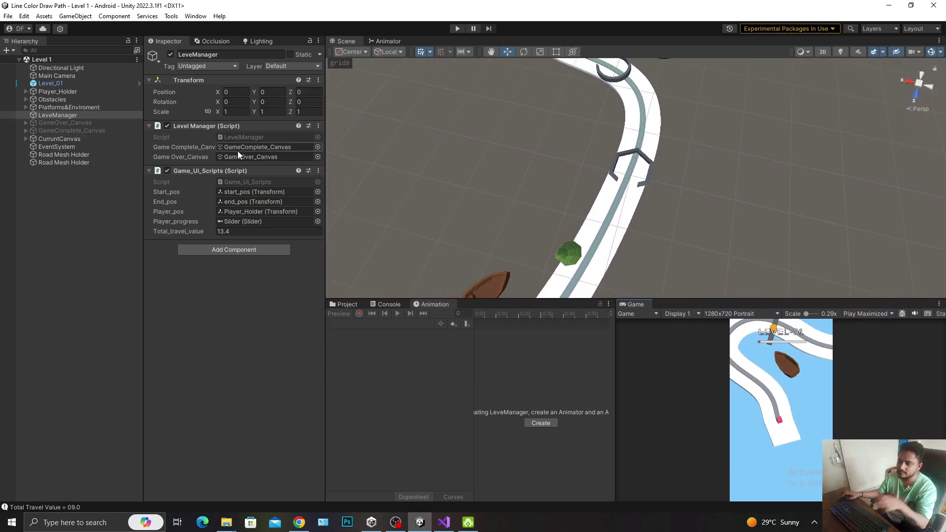
scroll(643, 145, down, 5)
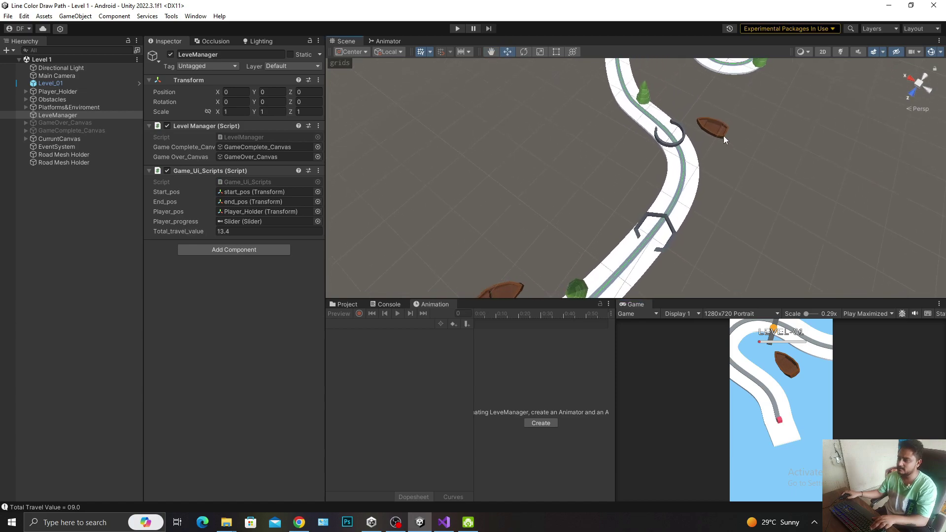
mouse_move(724, 135)
middle_down()
mouse_move(502, 204)
mouse_move(489, 238)
middle_up()
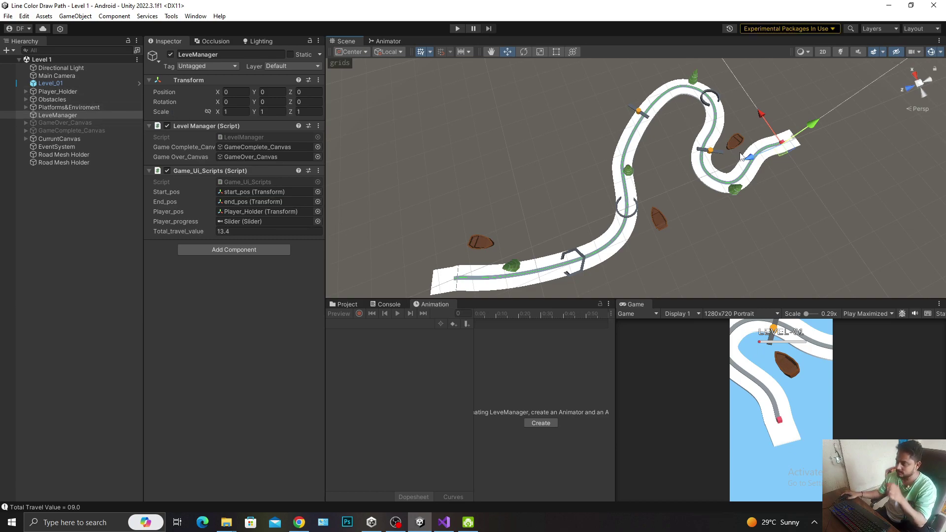
middle_drag(741, 156, 714, 137)
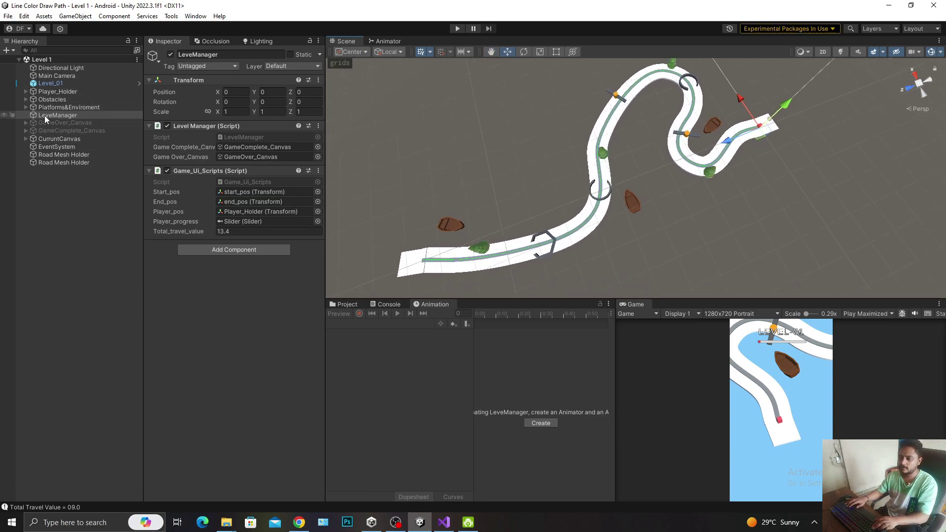
Delete Obs_Circle, Obs_Circle (1) and Obs_Polygon from the Obstacles group
click(66, 99)
key(Right)
key(Down)
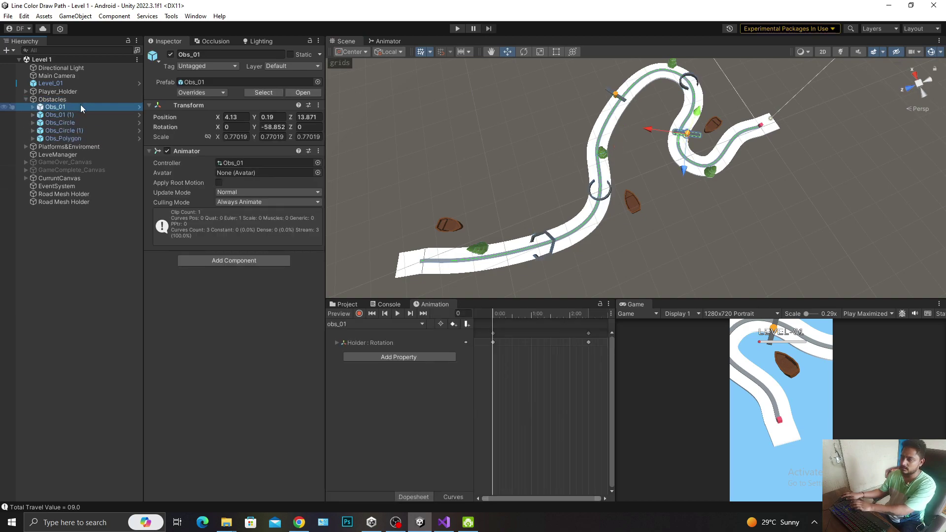
key(Down)
key(Down)
shift+click(76, 138)
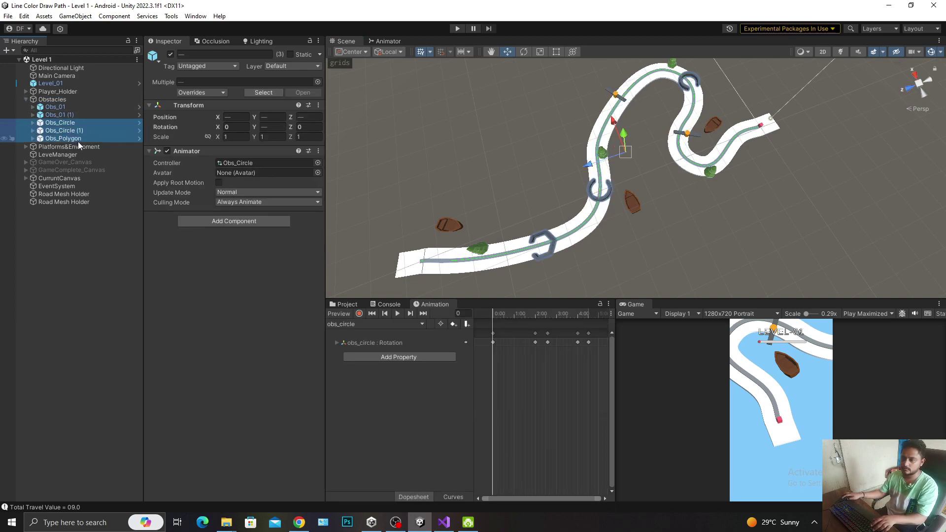
key(Delete)
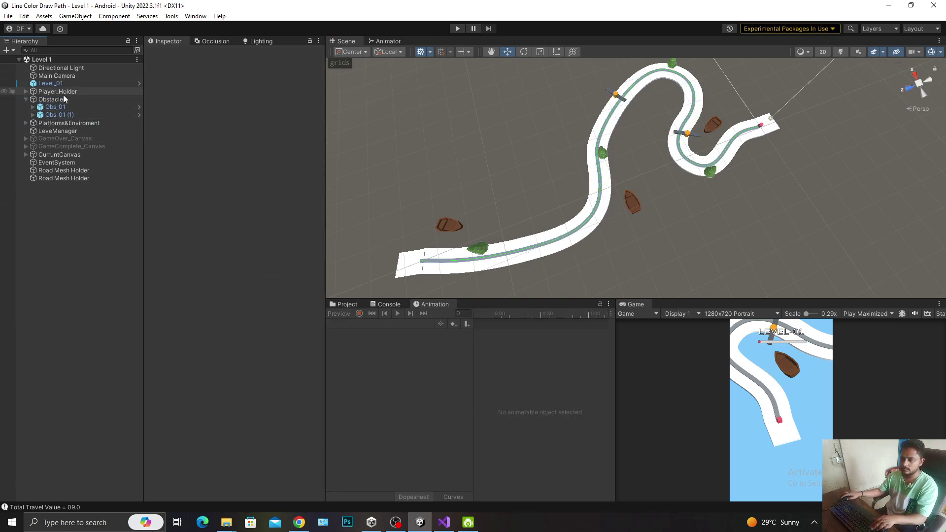
Focus the Scene view on the remaining Obs_01 and Obs_01 (1), then select Obstacles
click(65, 113)
double_click(64, 107)
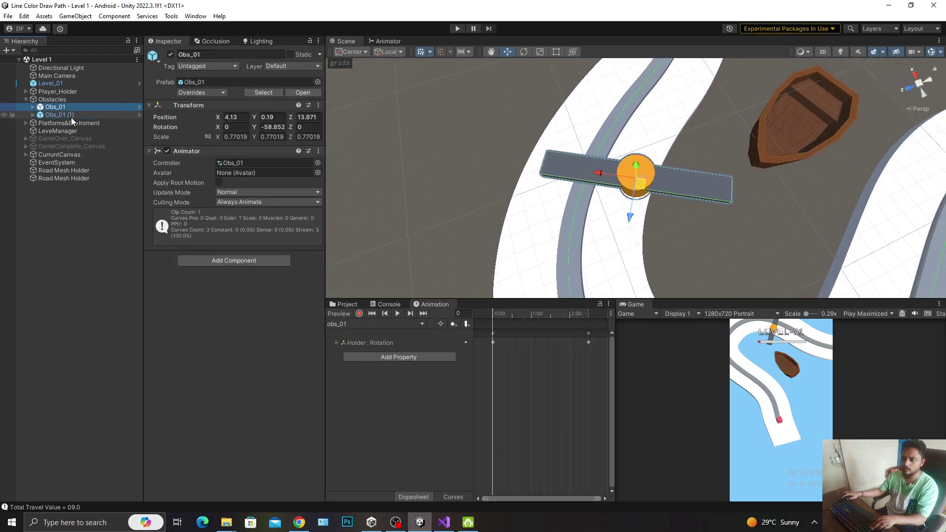
double_click(71, 116)
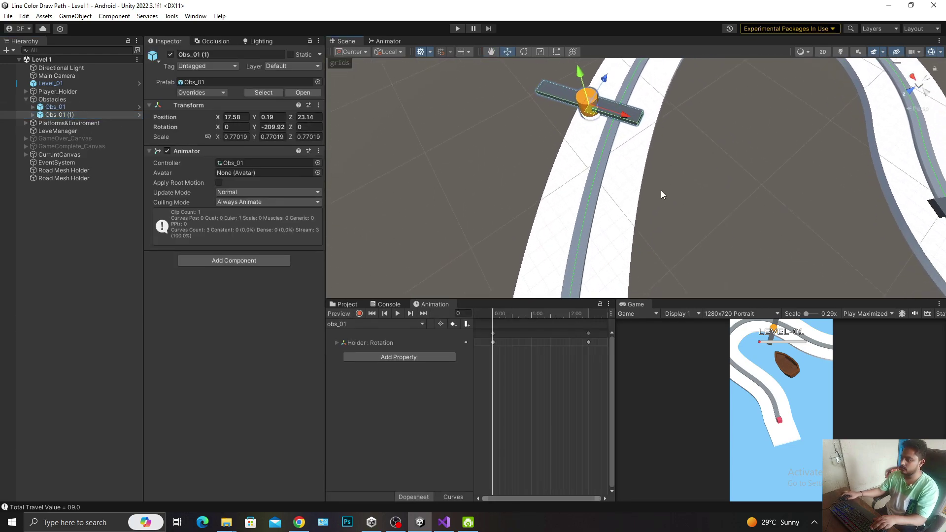
mouse_move(661, 191)
right_down()
mouse_move(650, 170)
mouse_move(729, 158)
right_up()
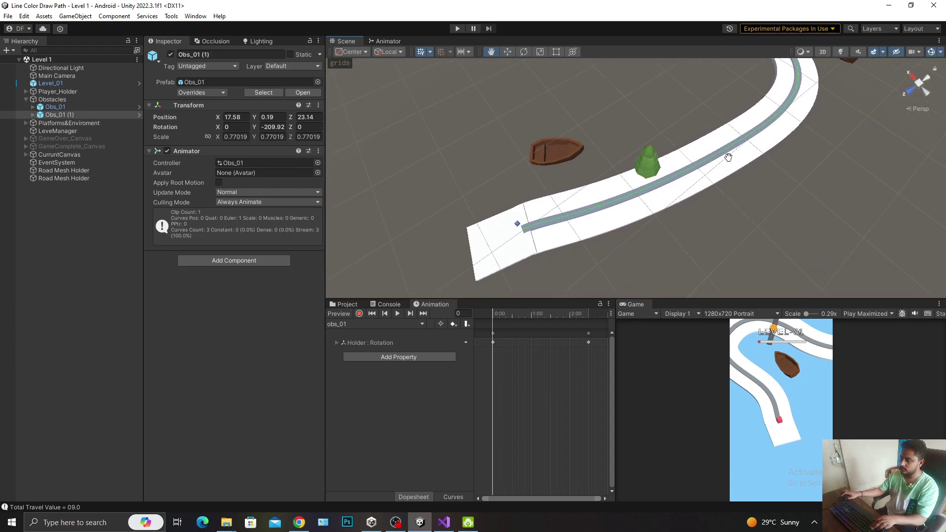
click(52, 99)
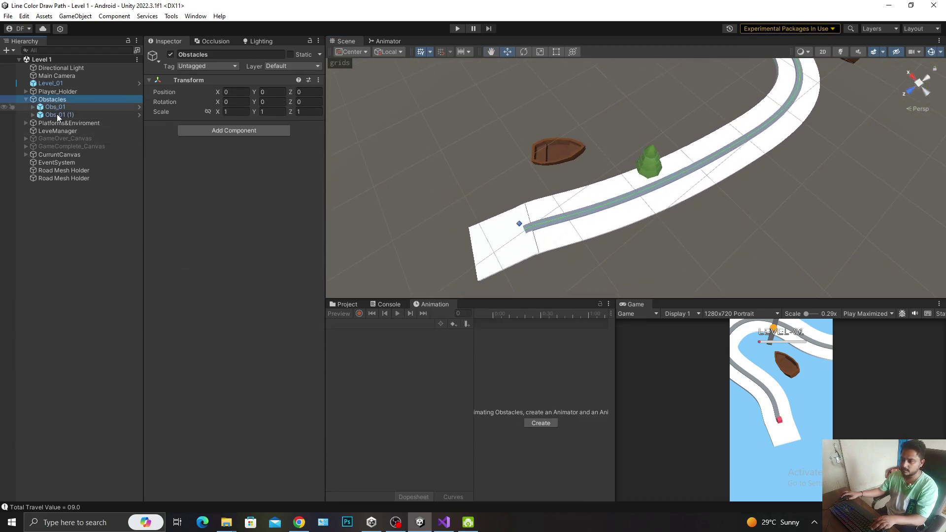
Create an empty GameObject in the Level 1 hierarchy and begin naming it 'Ob'
right_click(37, 197)
mouse_move(563, 203)
right_down()
mouse_move(760, 151)
mouse_move(674, 135)
right_up()
right_click(49, 205)
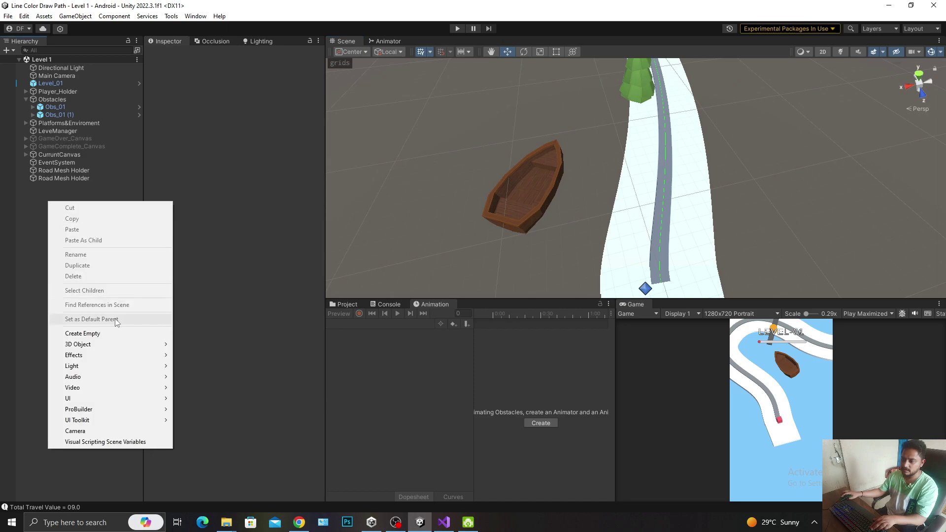
click(105, 335)
text(Obs_02)
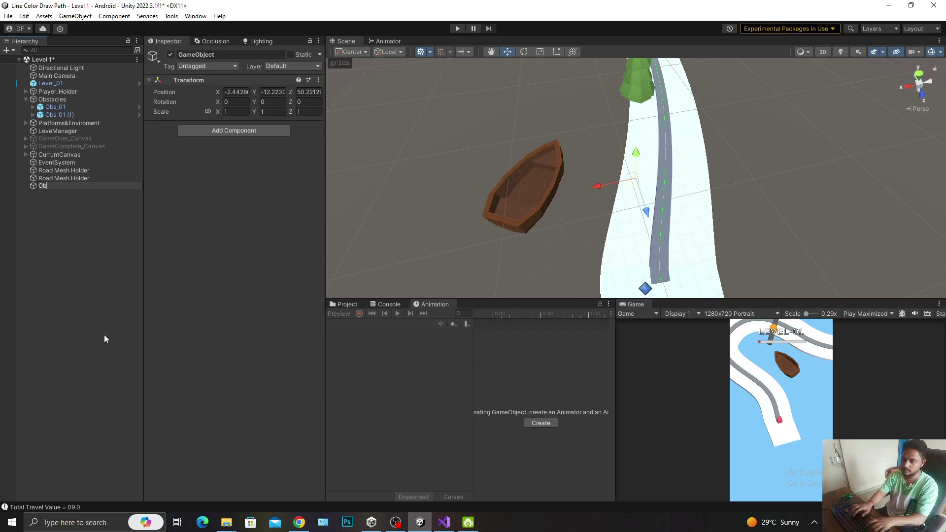
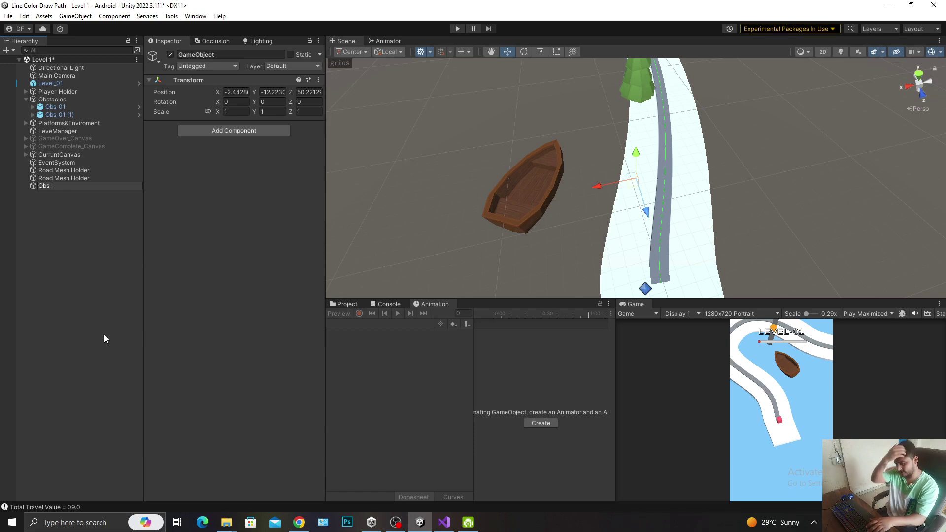
Name the new object Obs_02 and reset its Transform to position 0, 0, 0
text(Bar)
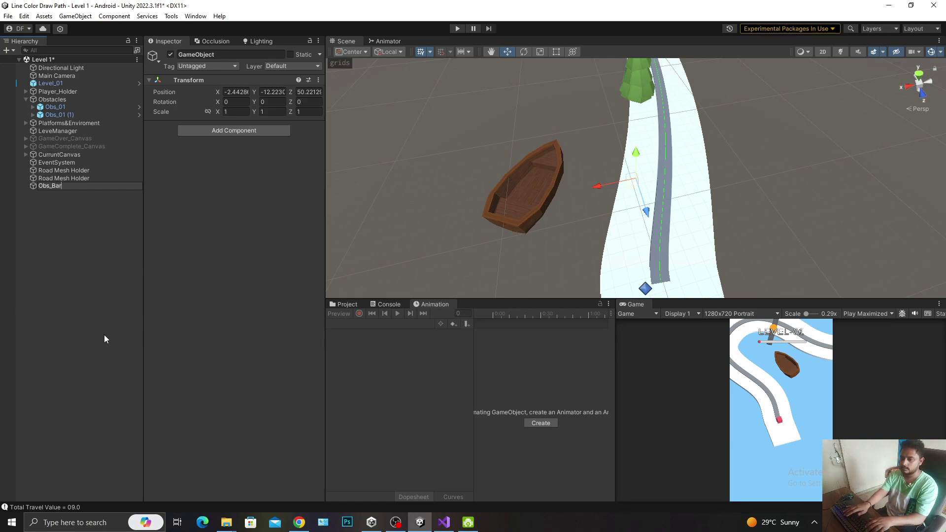
key(BackSpace)
key(BackSpace)
key(BackSpace)
text(02)
key(Return)
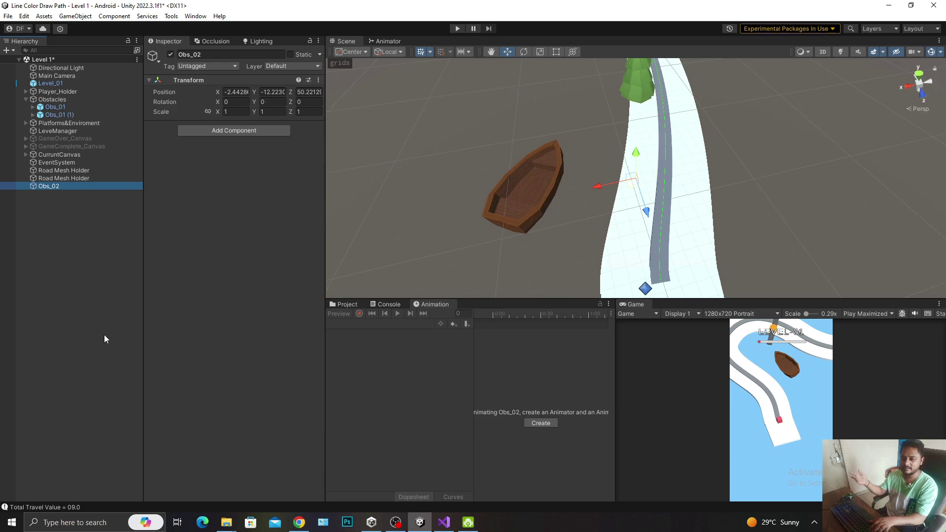
right_click(49, 189)
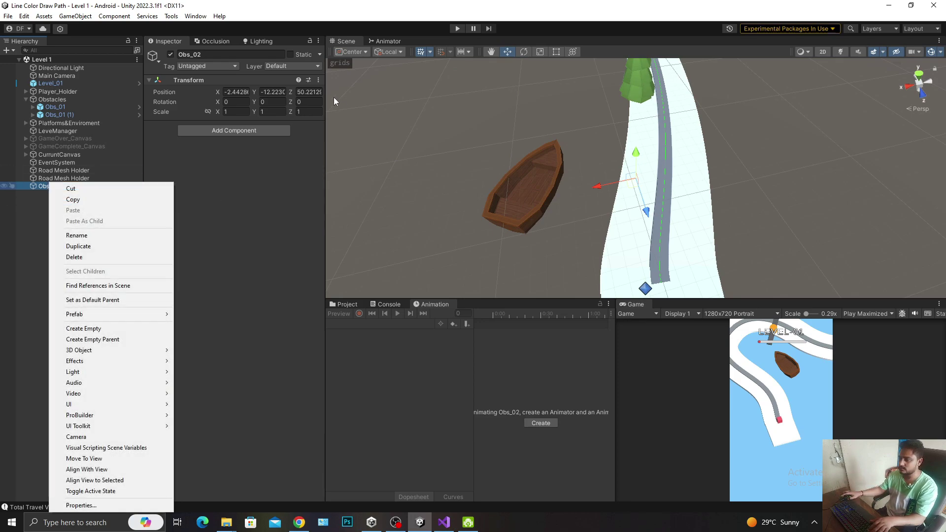
click(218, 154)
click(318, 81)
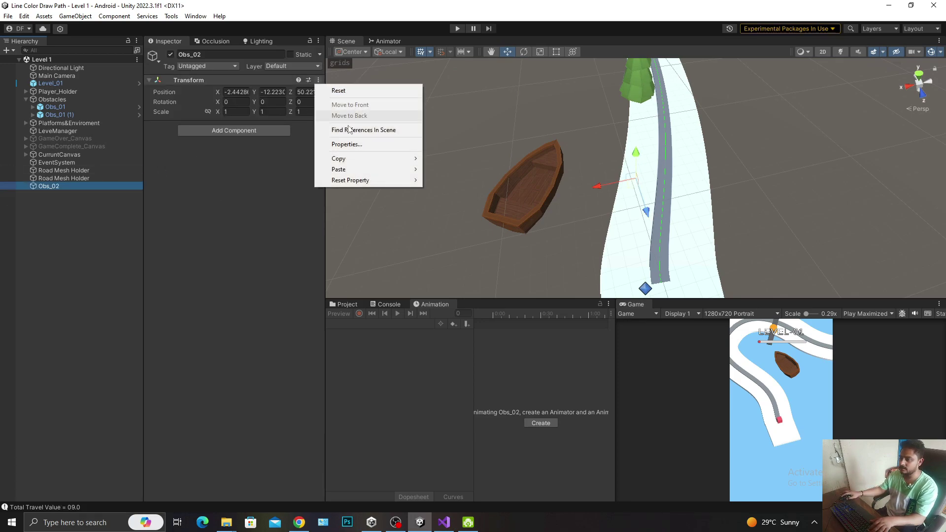
click(350, 95)
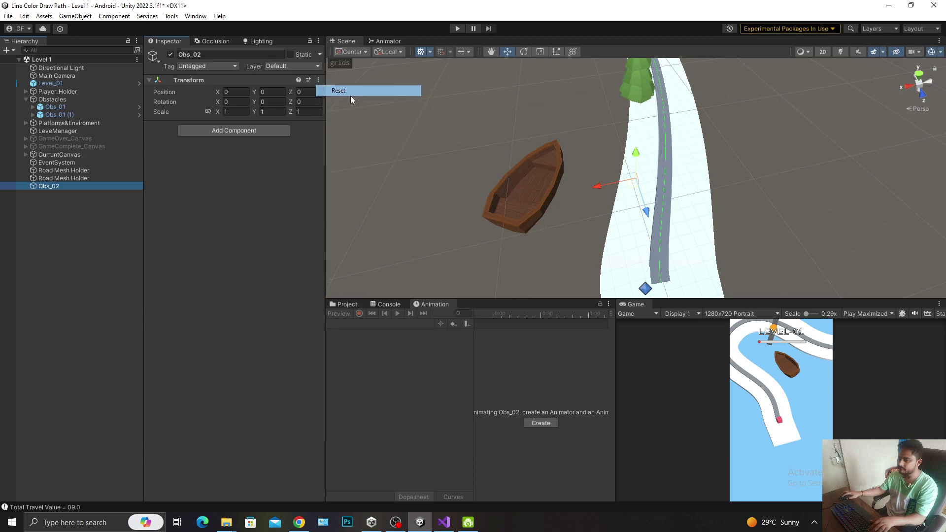
Frame Obs_02 in the Scene view, save, and orbit to show the road
double_click(63, 187)
key(ctrl+s)
double_click(54, 185)
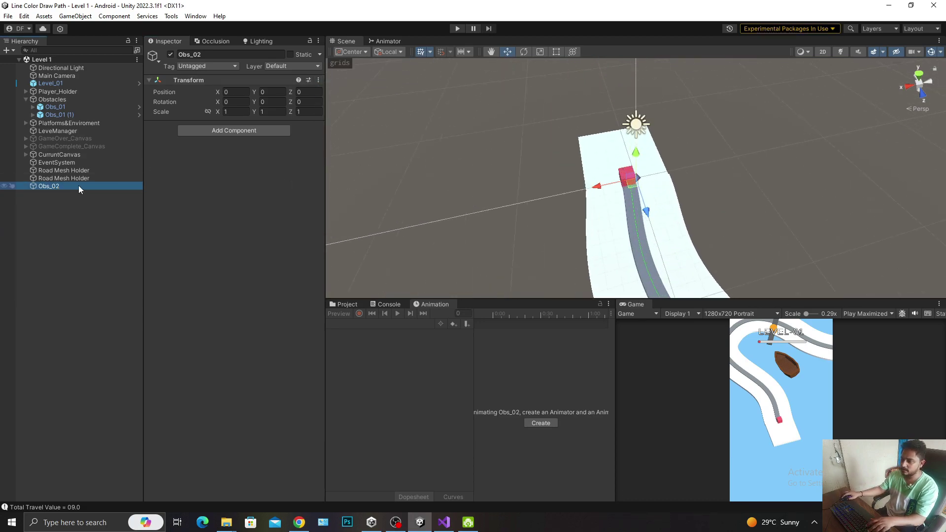
scroll(641, 138, down, 2)
scroll(611, 132, down, 2)
alt+drag(611, 132, 140, 98)
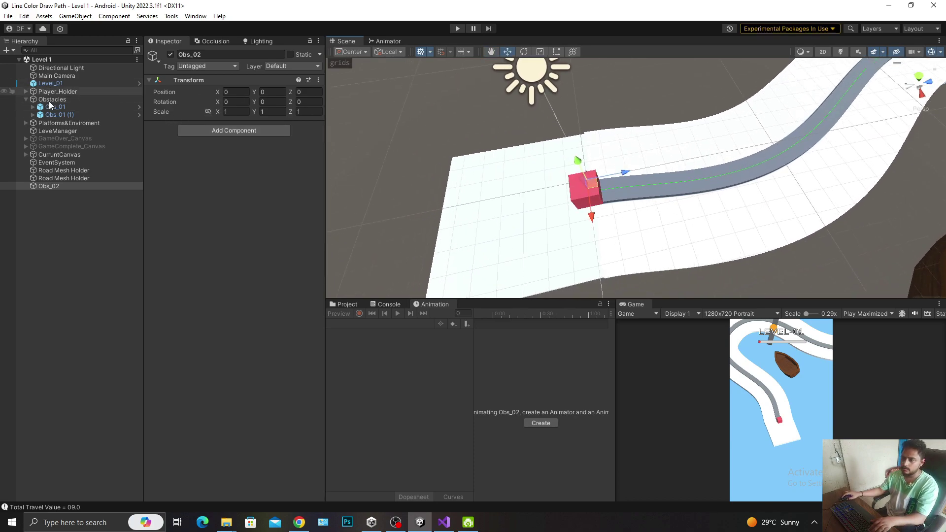
Add a Cube as a child of Obs_02 and remove its Box Collider
right_click(58, 187)
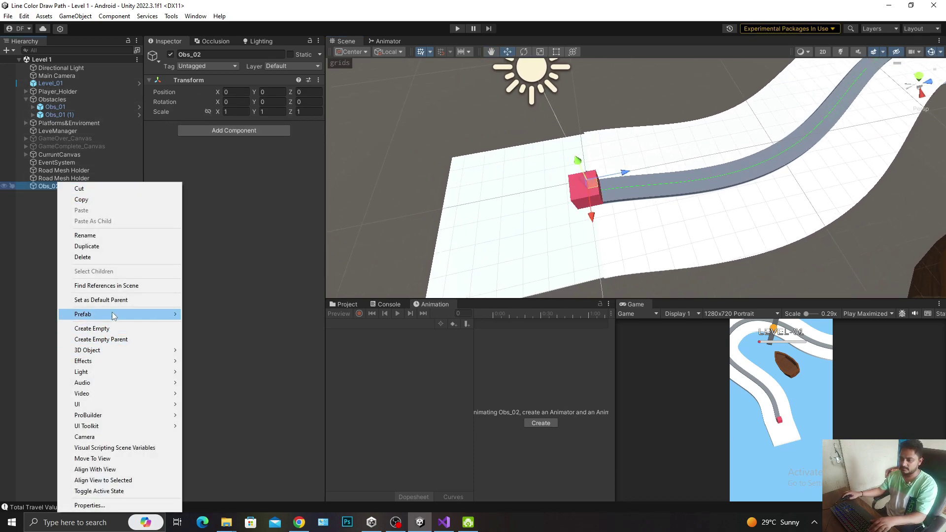
mouse_move(124, 351)
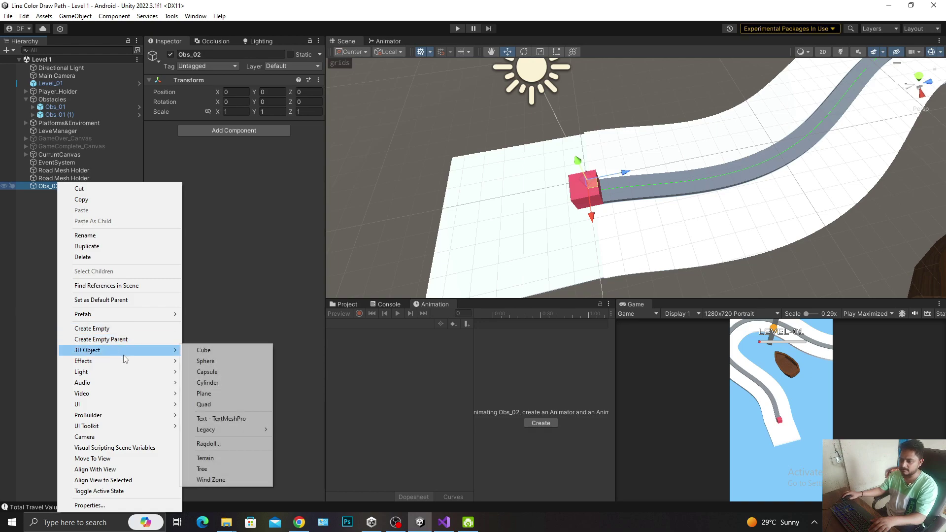
click(230, 353)
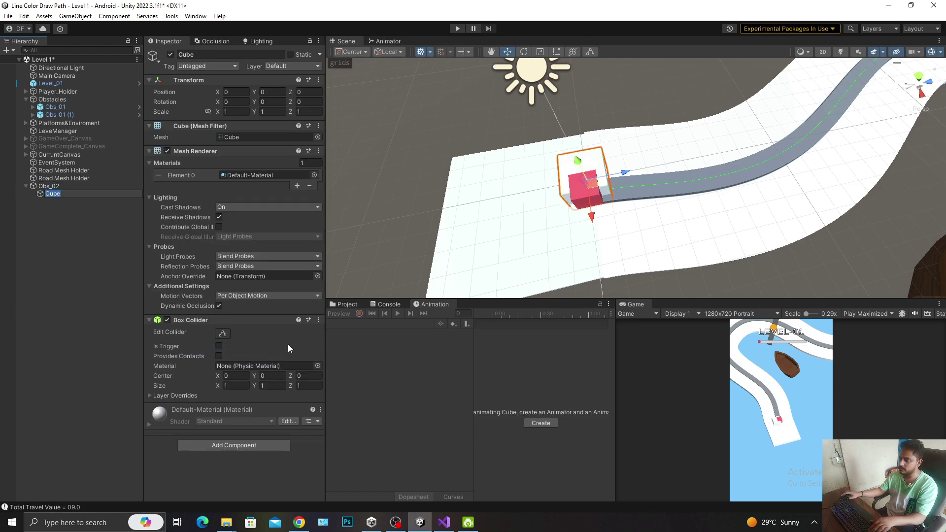
key(Return)
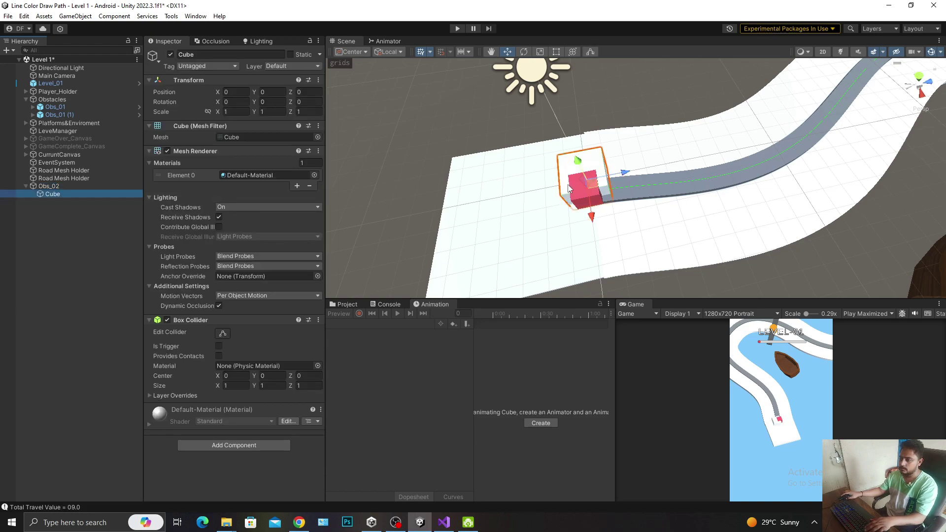
key(r)
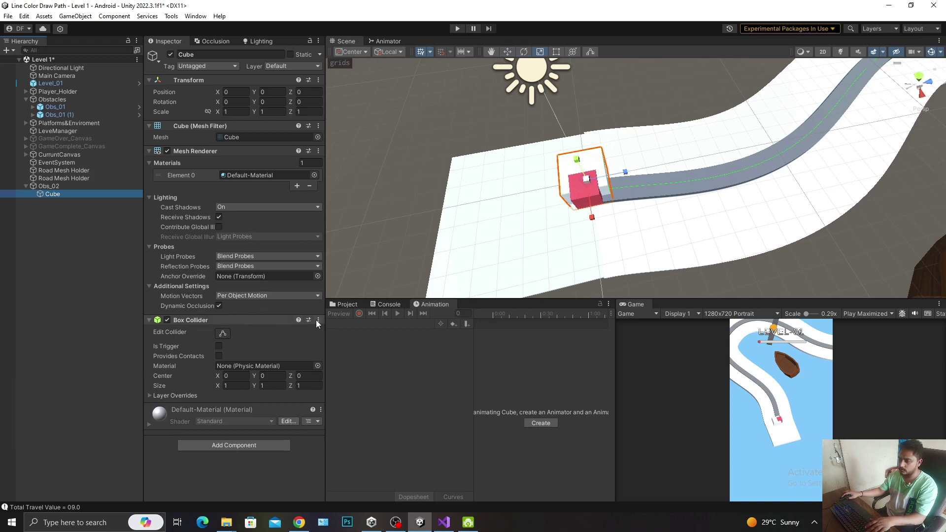
click(317, 320)
click(347, 367)
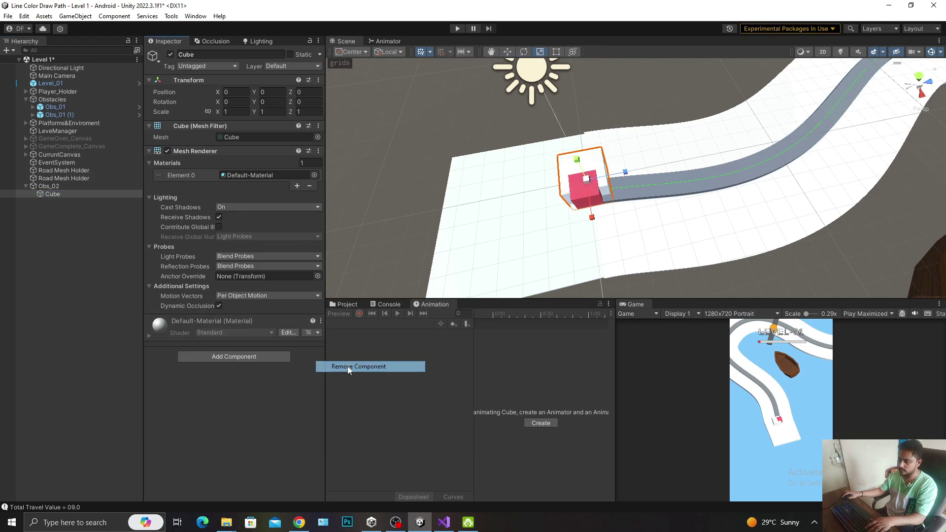
Flatten the Cube to a lower height and save the scene
double_click(53, 193)
scroll(628, 185, down, 2)
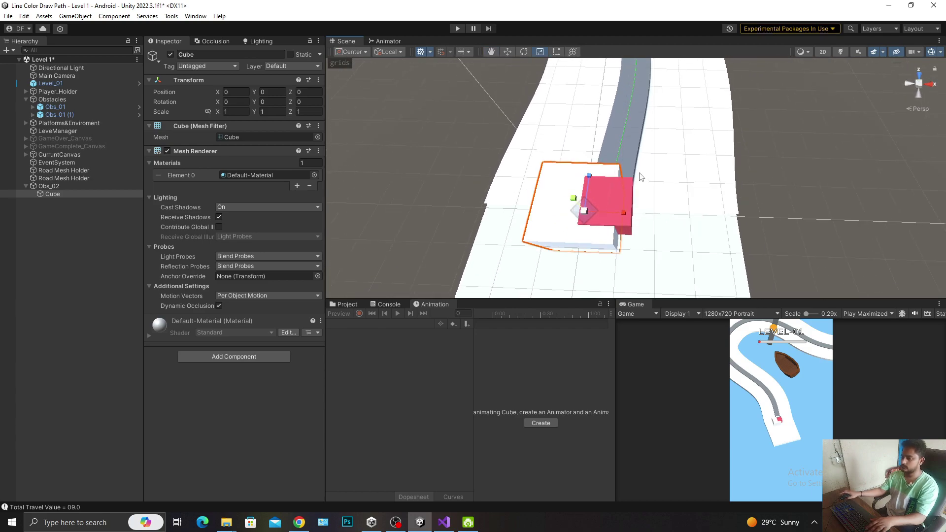
scroll(641, 187, down, 2)
scroll(645, 177, down, 1)
scroll(651, 173, down, 1)
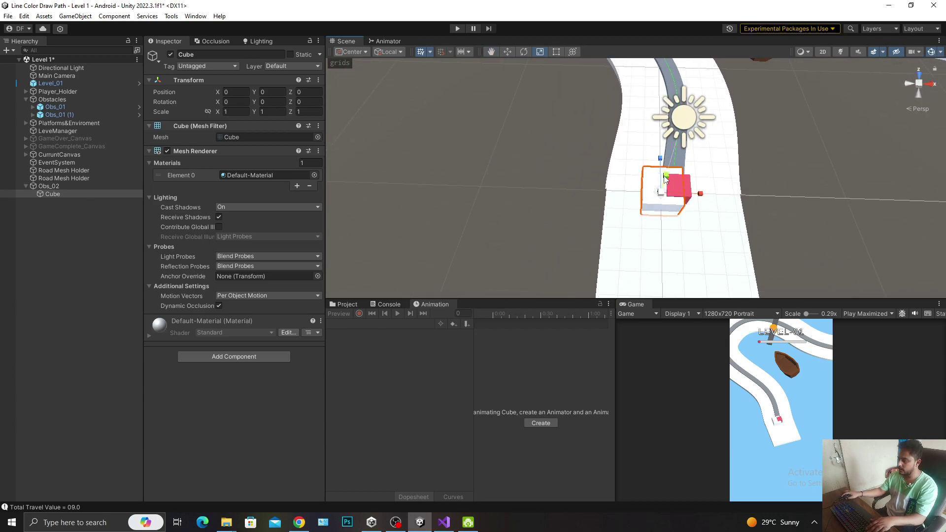
drag(672, 178, 666, 184)
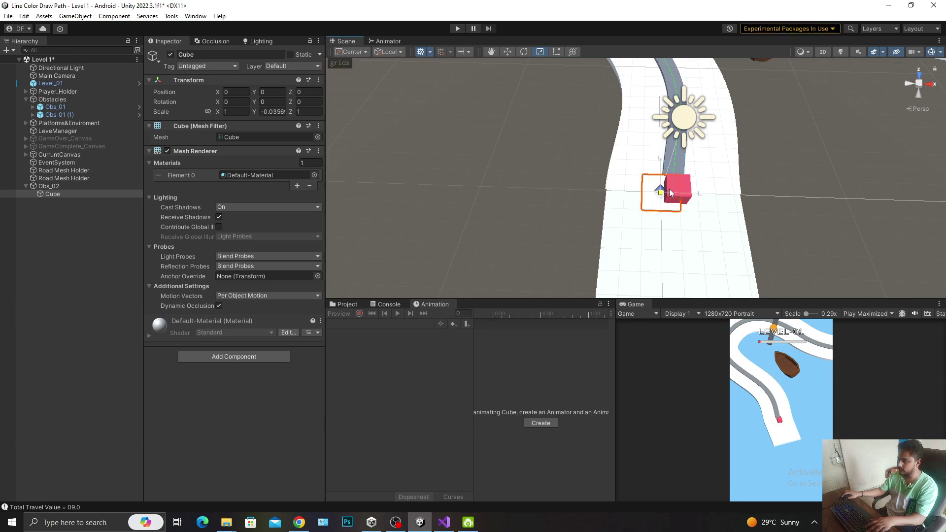
key(ctrl+s)
Move Obs_02 further along the road and rotate it to follow the road
click(51, 185)
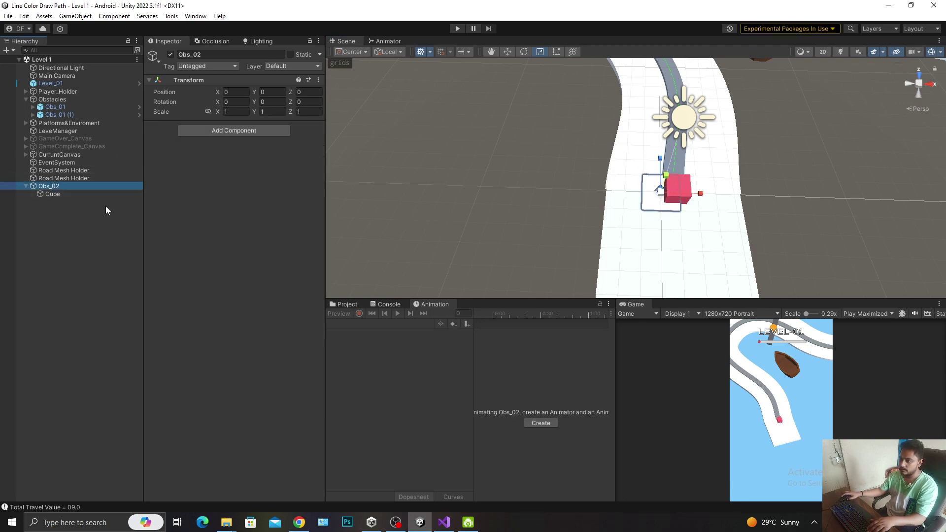
drag(659, 202, 661, 144)
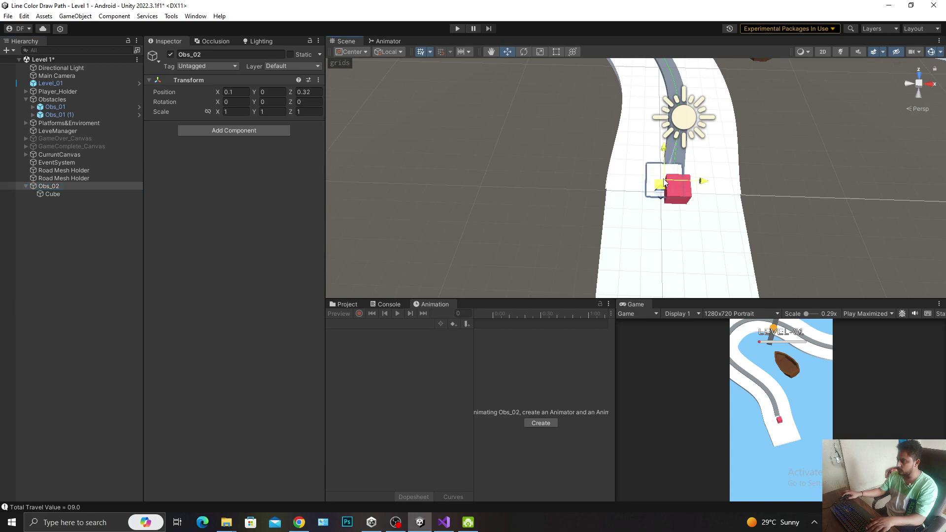
key(f)
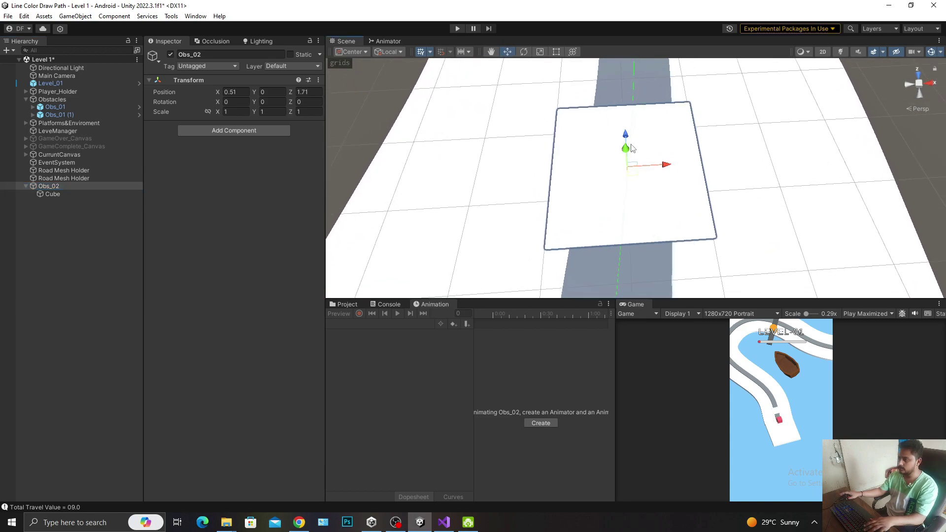
key(e)
mouse_move(661, 190)
mouse_down()
mouse_move(655, 205)
mouse_move(661, 193)
mouse_up()
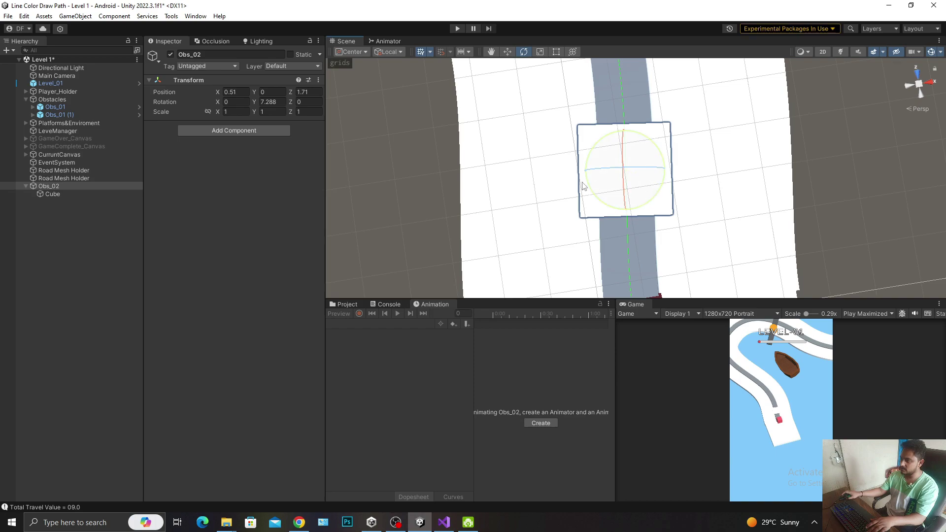
Scale the Cube down into a thin slab, fine-tuning its thickness
click(52, 193)
scroll(648, 145, up, 2)
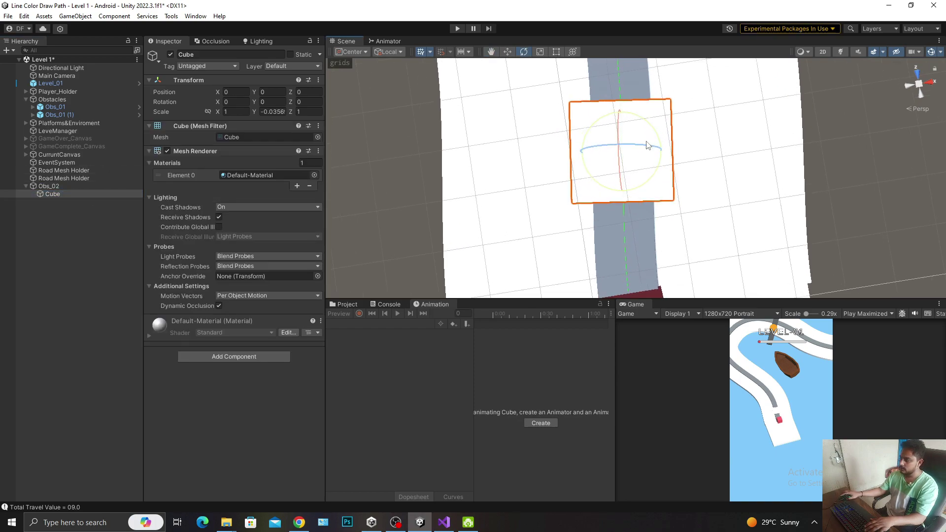
key(r)
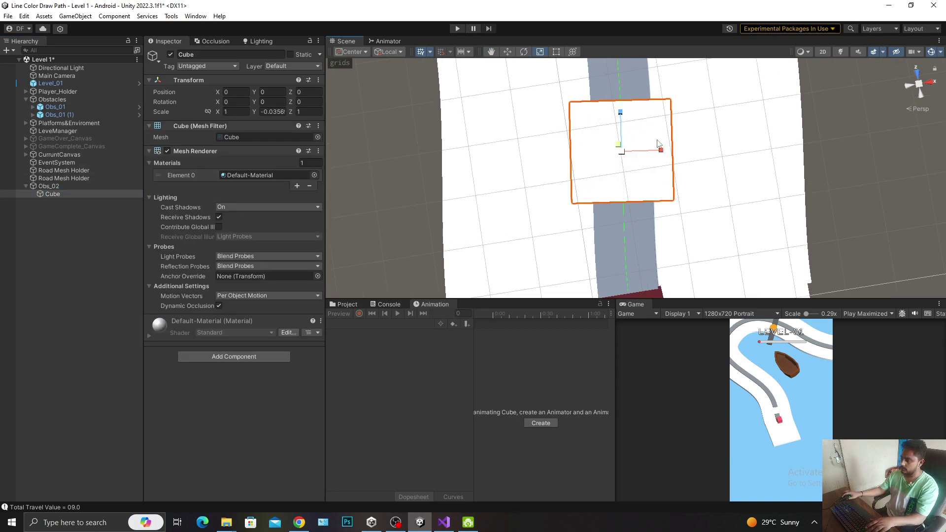
mouse_move(636, 156)
alt+mouse_down()
mouse_move(662, 94)
mouse_move(651, 89)
alt+mouse_up()
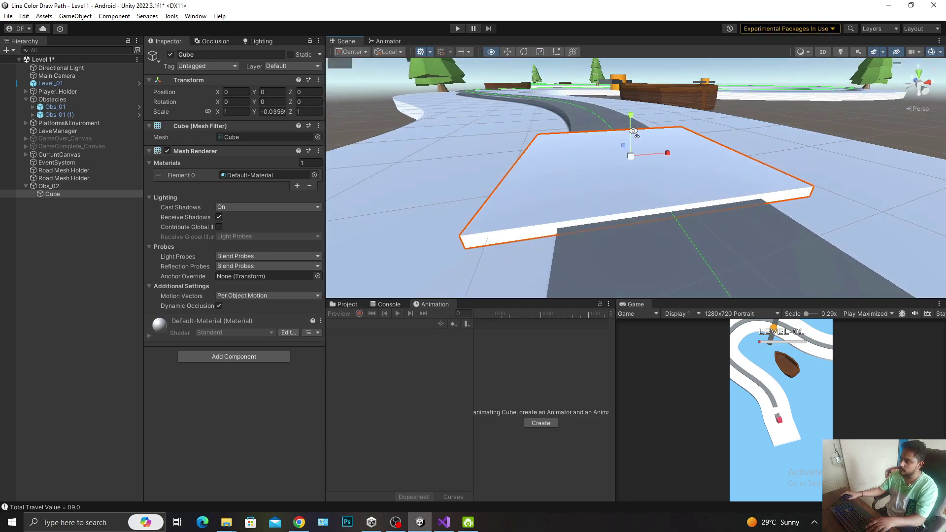
middle_drag(651, 89, 646, 82)
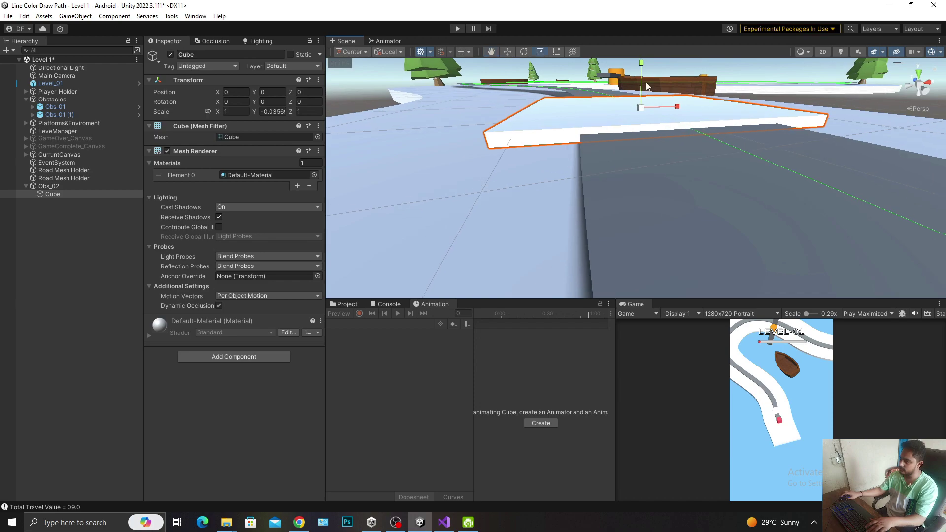
drag(642, 69, 643, 75)
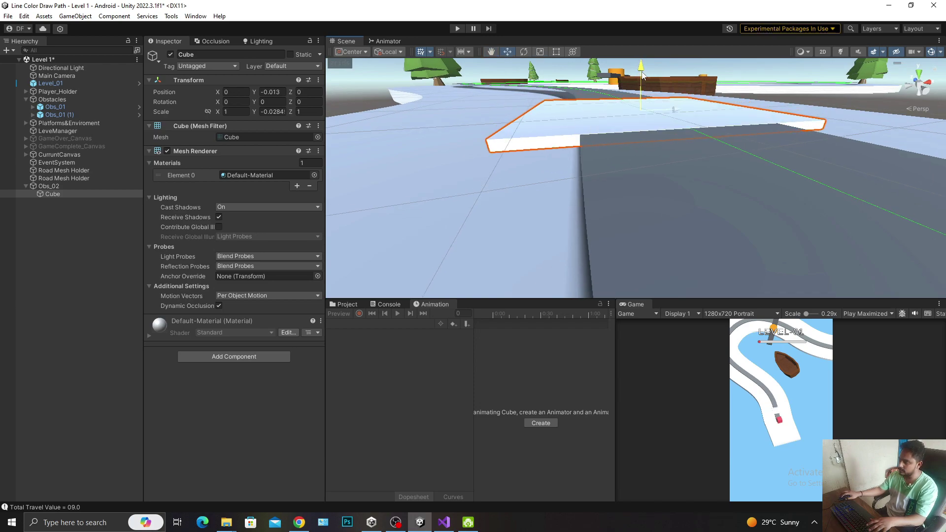
key(e)
key(r)
drag(644, 73, 644, 74)
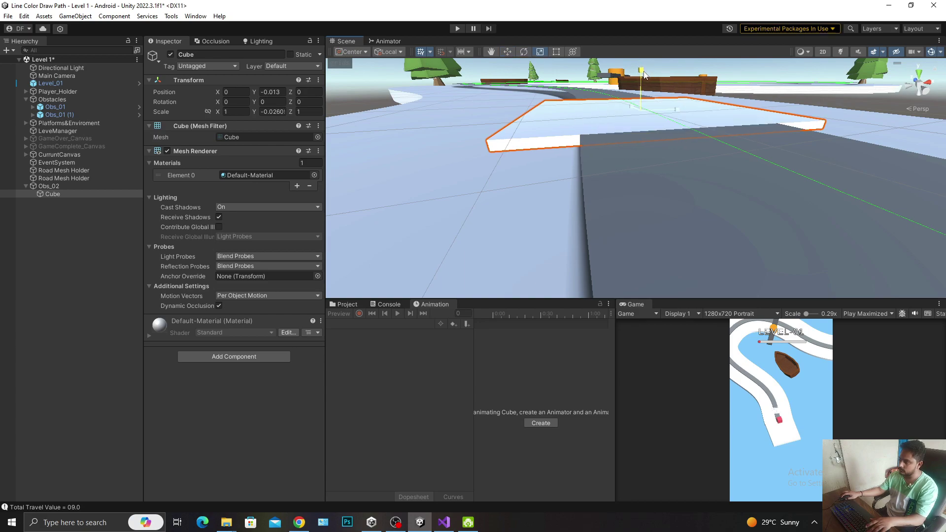
Widen the slab across the road to 2.21078 on X
scroll(530, 158, down, 5)
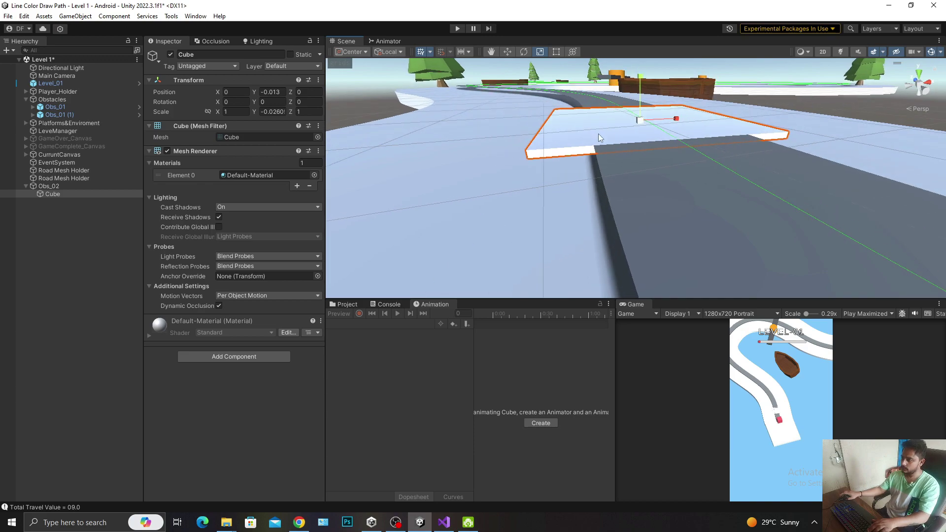
drag(674, 132, 711, 135)
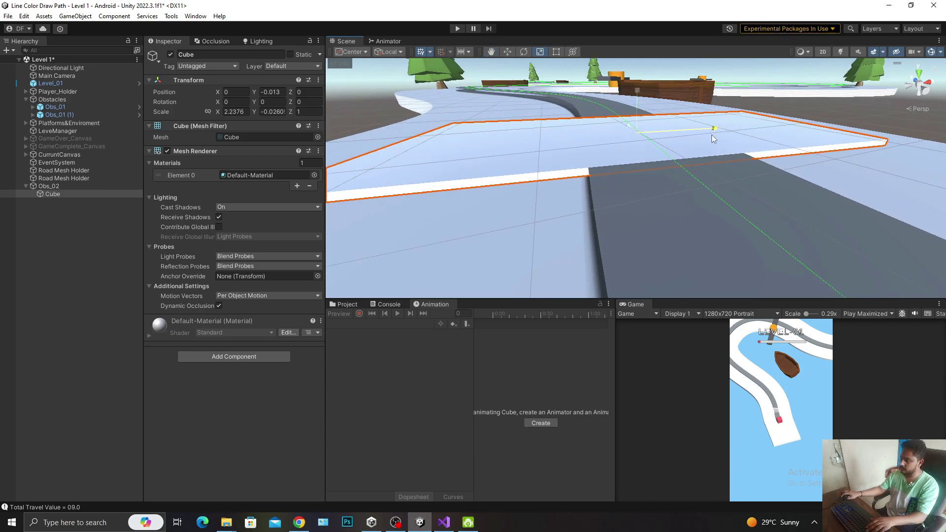
middle_drag(711, 134, 668, 178)
mouse_move(669, 178)
alt+mouse_down()
mouse_move(692, 163)
mouse_move(676, 161)
alt+mouse_up()
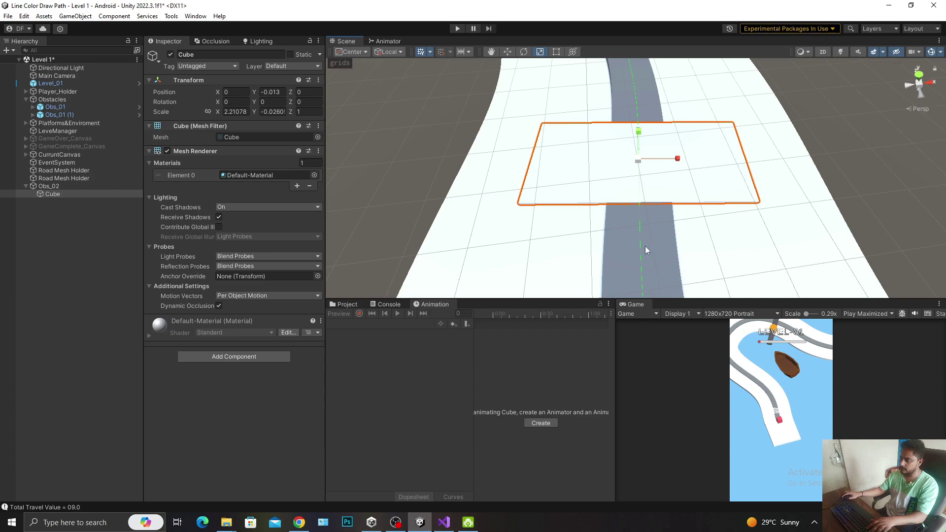
Apply the Road 2 material from PathCreator > Examples > Materials to the Cube slab
click(341, 304)
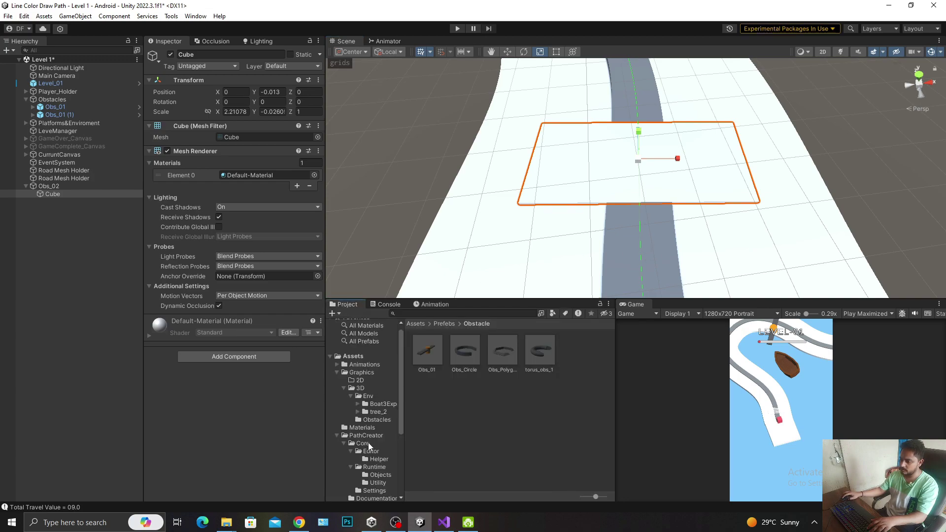
scroll(374, 443, down, 3)
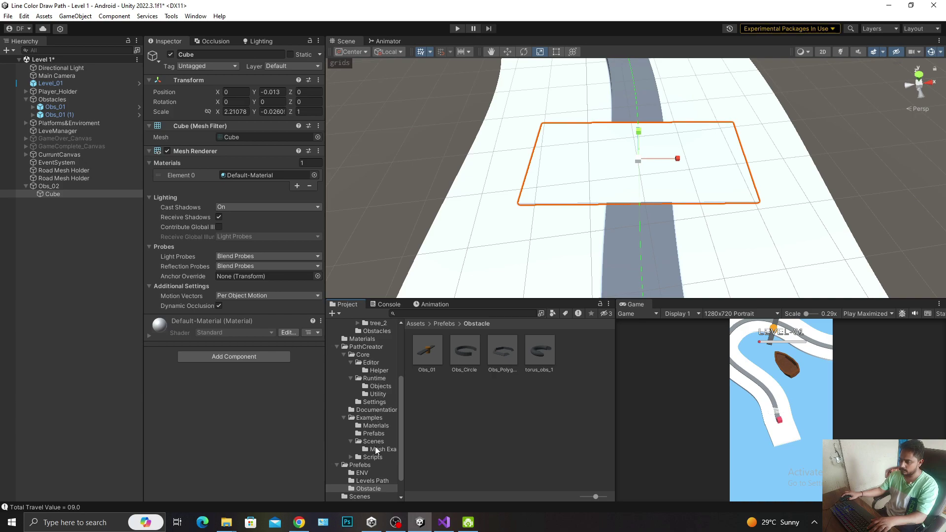
click(373, 427)
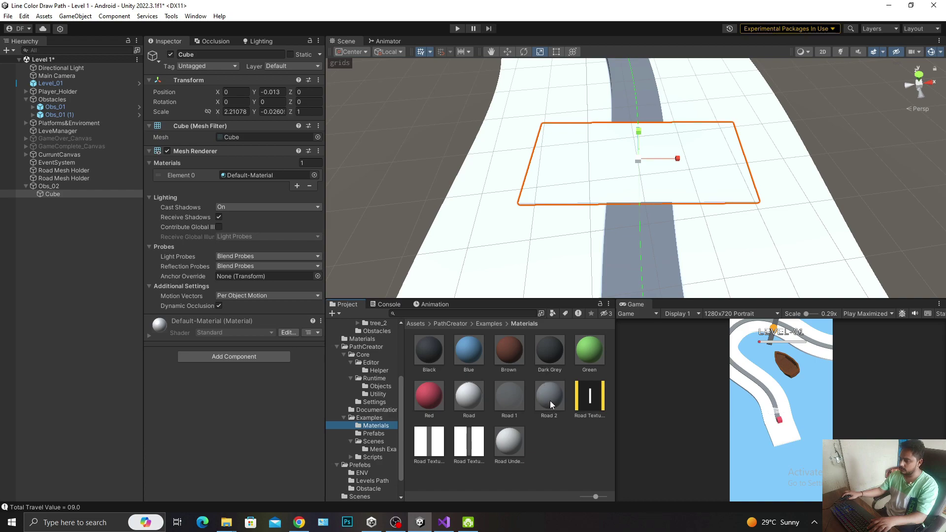
drag(550, 401, 569, 182)
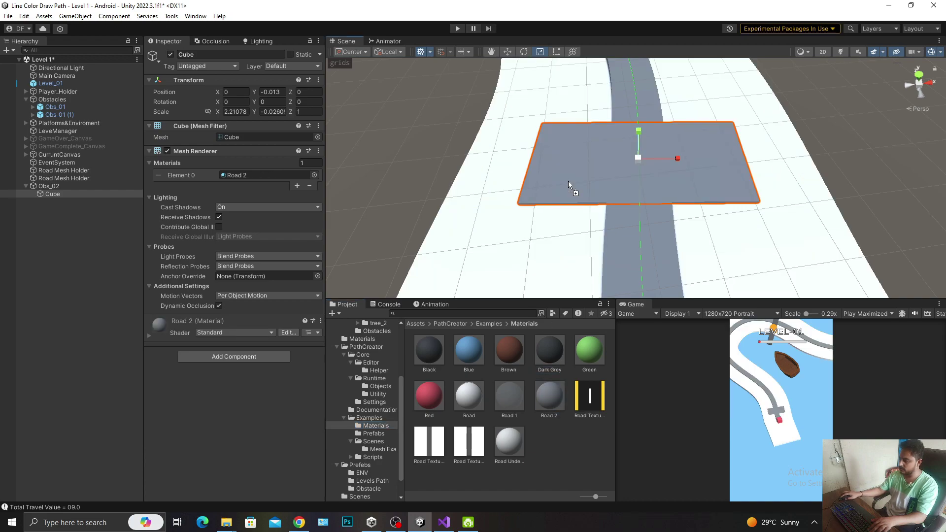
scroll(606, 165, up, 2)
scroll(621, 162, up, 2)
scroll(619, 175, up, 2)
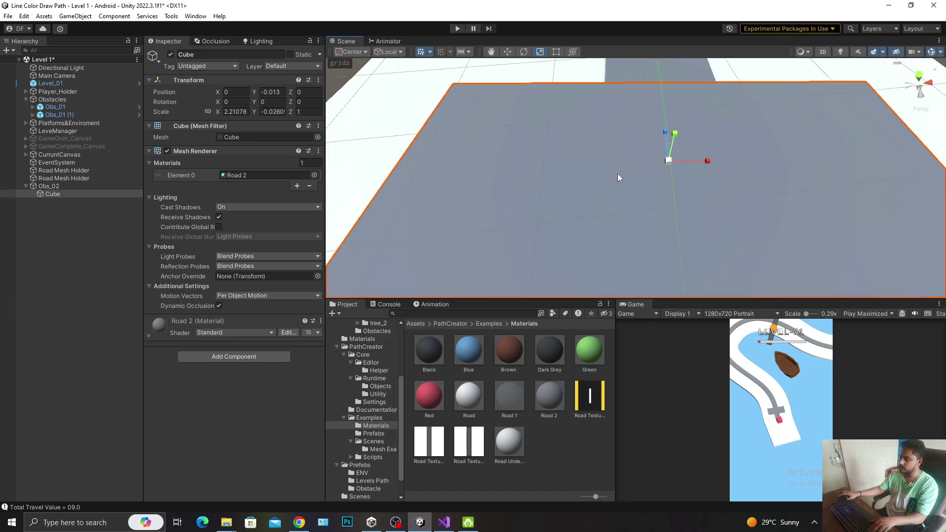
scroll(619, 177, down, 2)
scroll(620, 178, down, 2)
scroll(622, 185, down, 1)
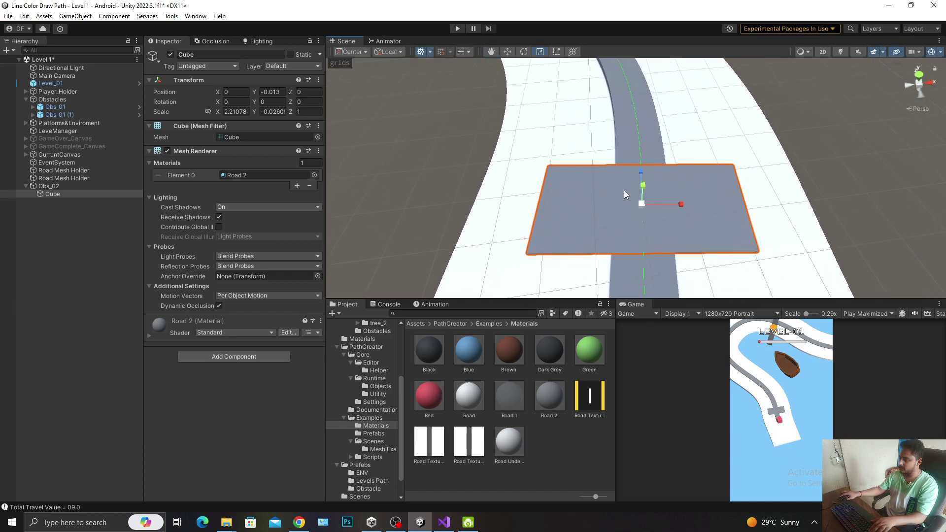
scroll(630, 198, up, 1)
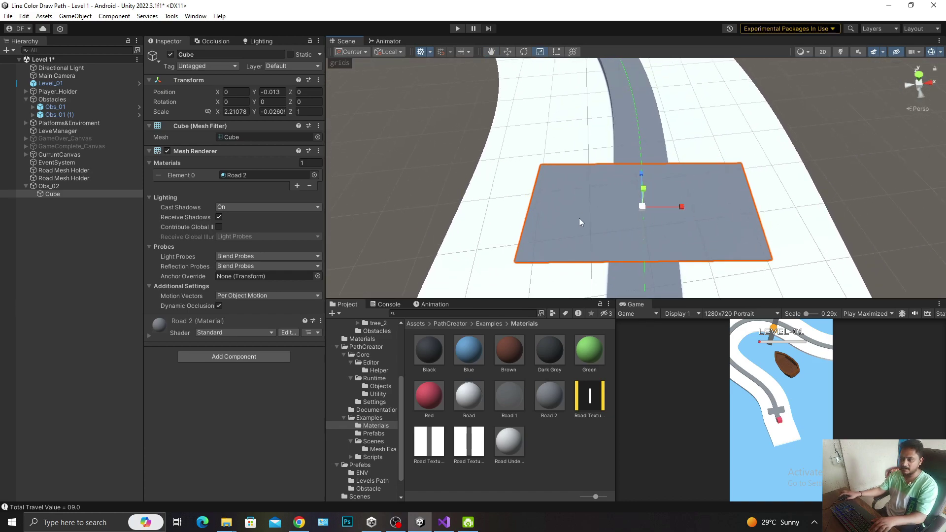
Add another Cube as a child of Obs_02
click(64, 186)
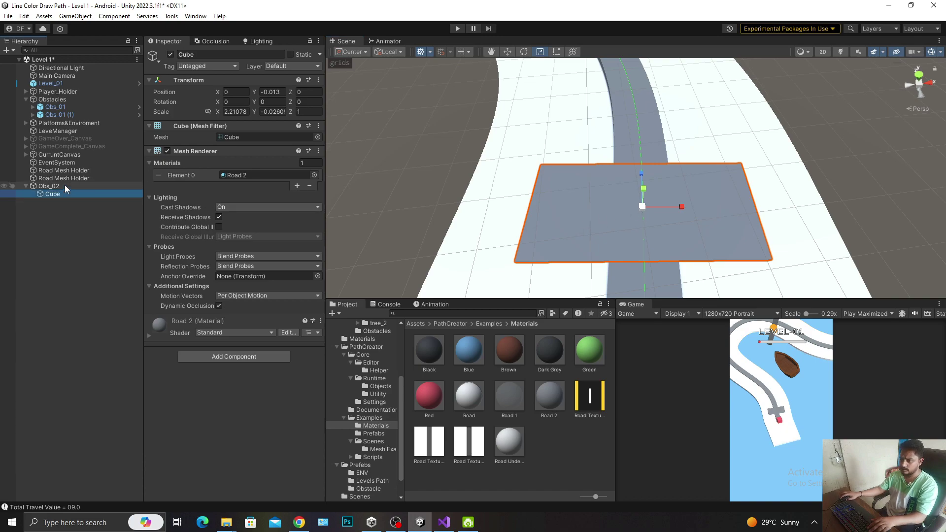
right_click(60, 185)
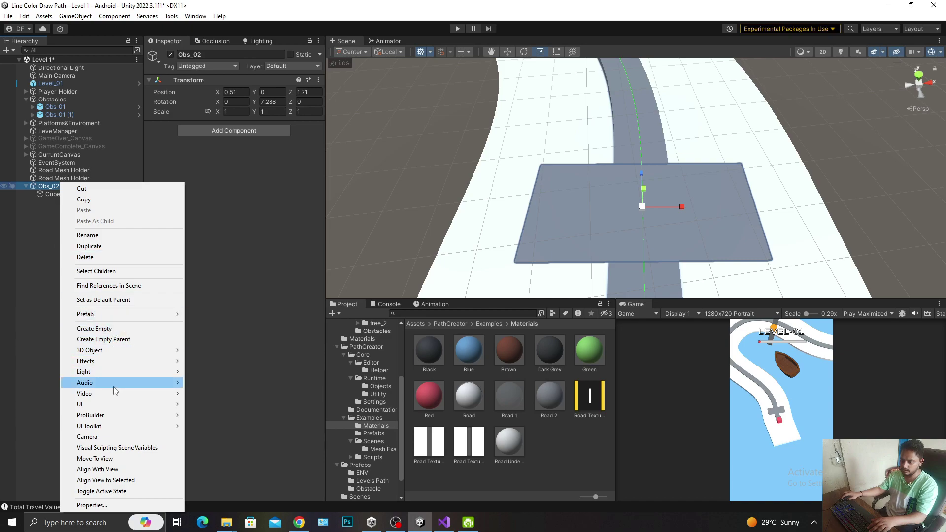
mouse_move(119, 351)
click(220, 355)
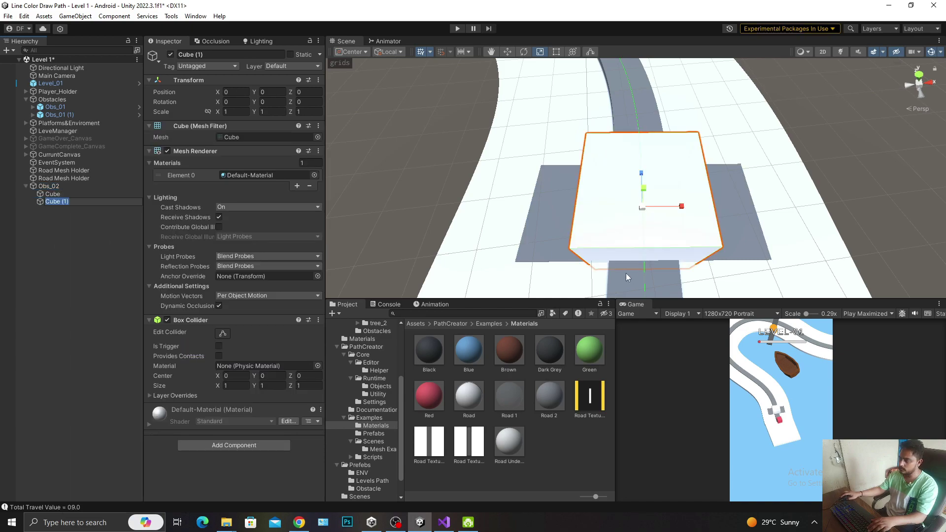
text(er)
click(649, 193)
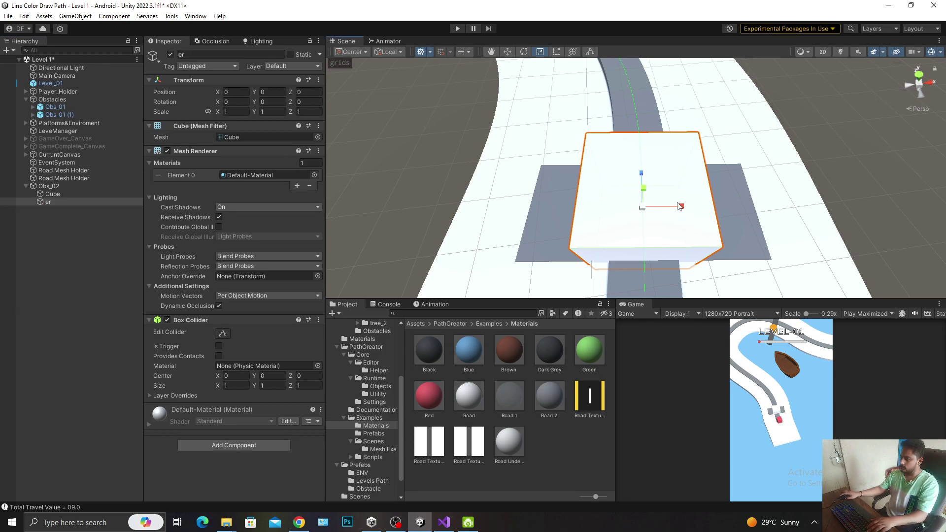
Scale the cube to 0.2737 × 0.15380 × 0.94573 at X -0.905 and name it block_01
mouse_move(681, 208)
mouse_down()
mouse_move(651, 206)
mouse_move(642, 183)
mouse_move(644, 199)
mouse_move(659, 184)
mouse_move(646, 75)
mouse_up()
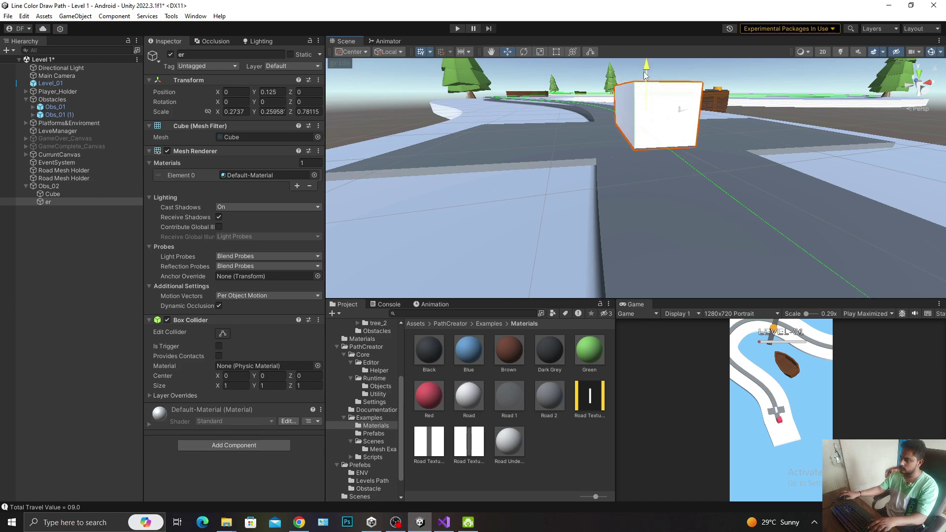
key(r)
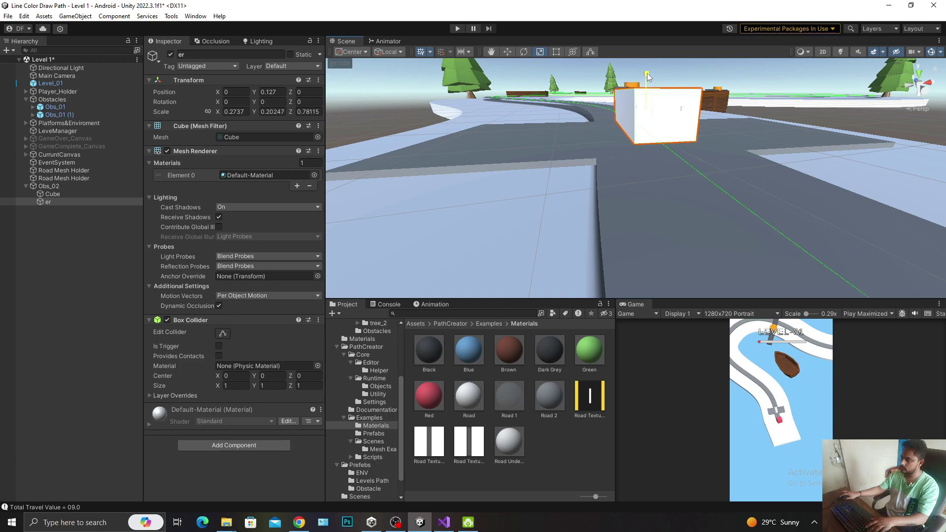
drag(645, 75, 648, 86)
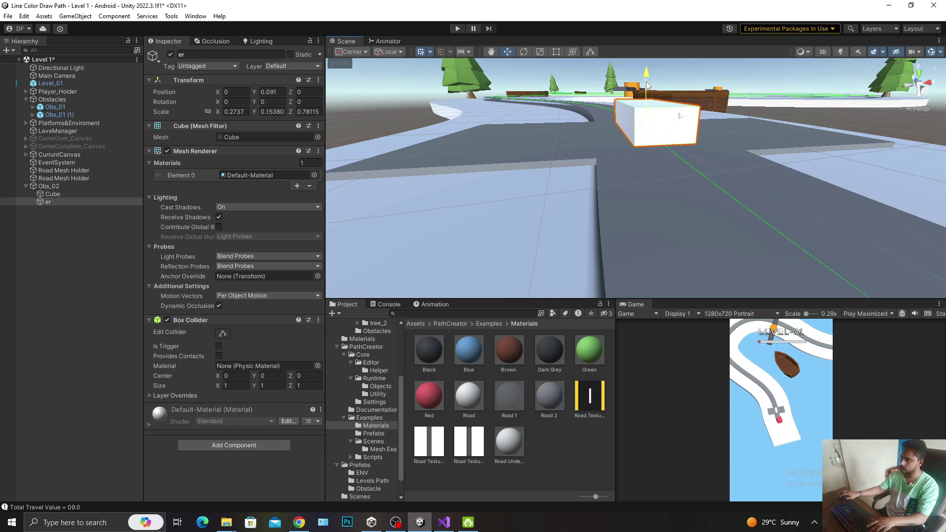
key(f)
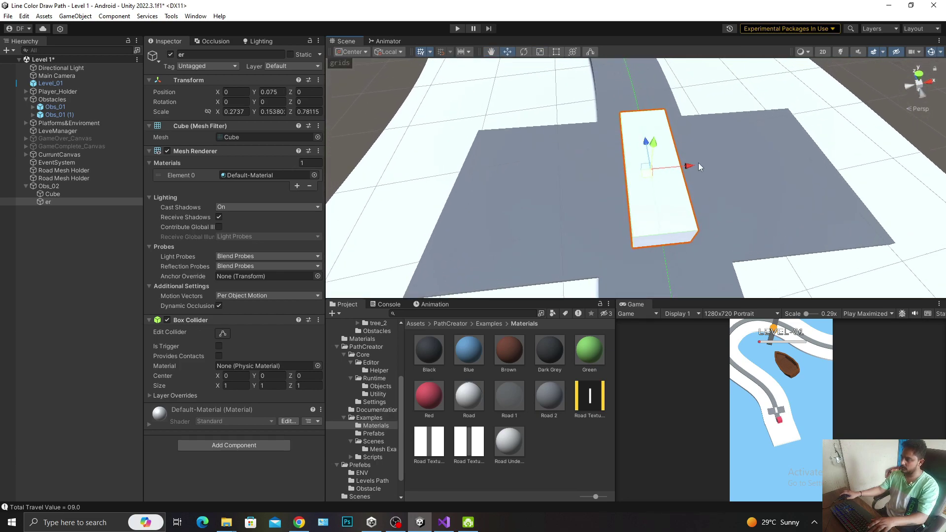
mouse_move(699, 163)
mouse_down()
mouse_move(546, 187)
mouse_move(567, 207)
mouse_move(553, 197)
mouse_move(590, 181)
mouse_move(594, 159)
mouse_move(596, 169)
mouse_move(671, 153)
mouse_move(653, 150)
mouse_up()
key(r)
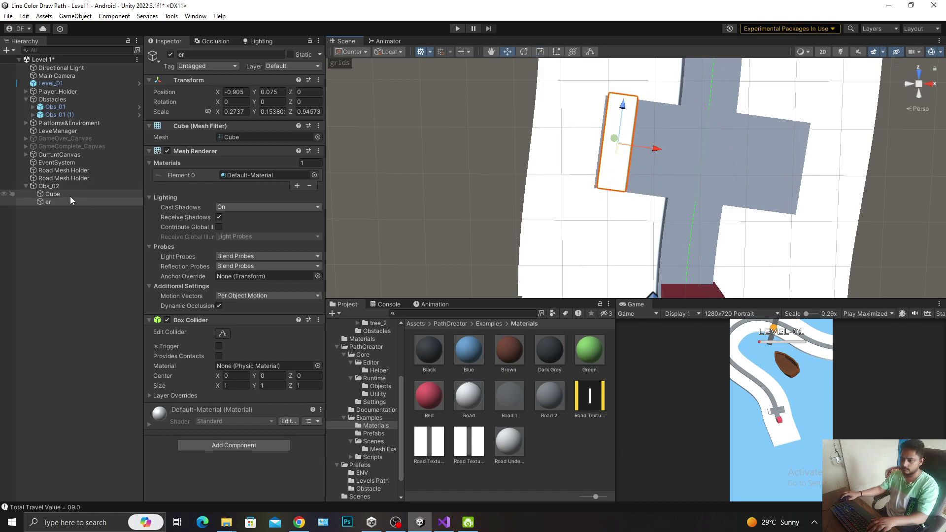
key(F2)
text(block_)
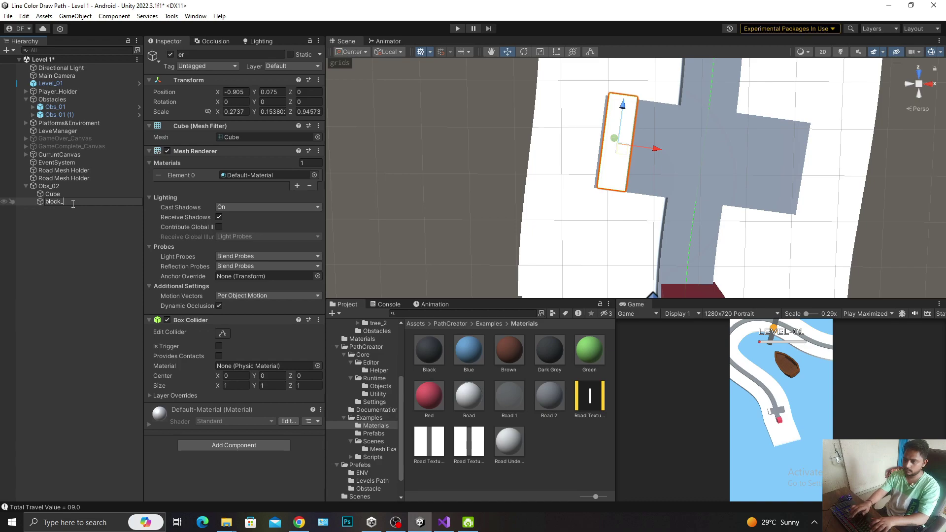
text(01)
key(Return)
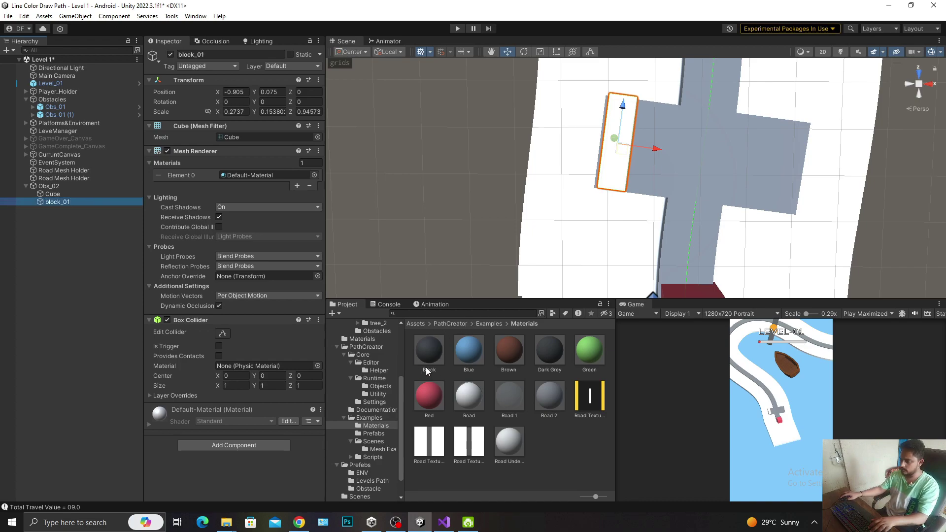
Give block_01 the Grey material and duplicate it to X 0.905 on the right edge
click(365, 340)
drag(426, 362, 611, 162)
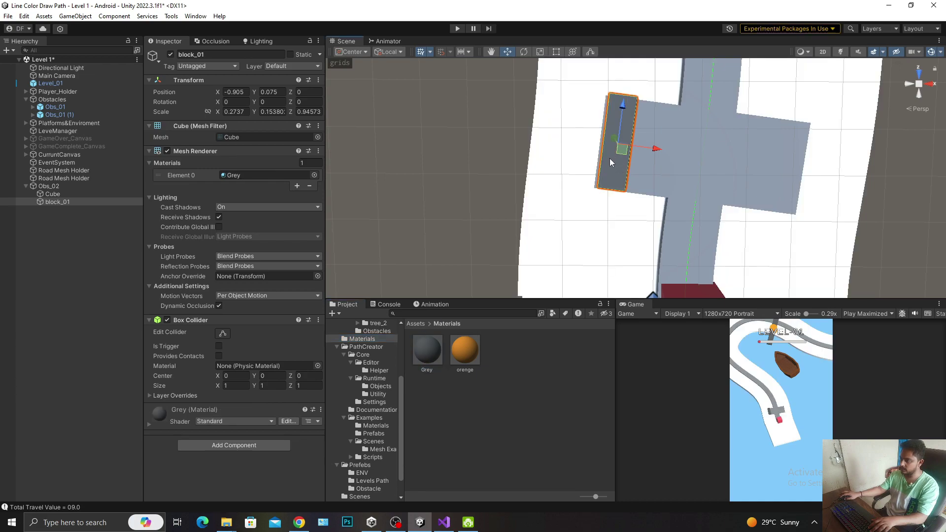
key(ctrl+d)
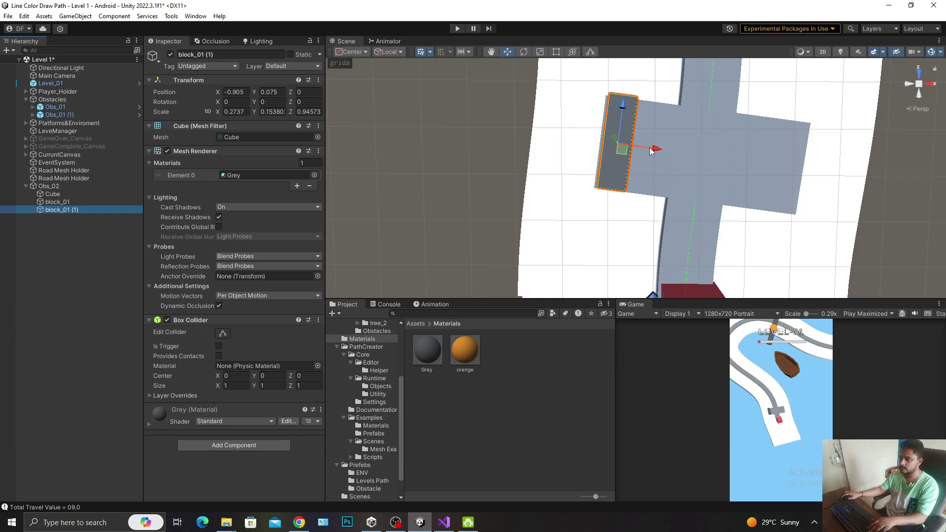
click(230, 91)
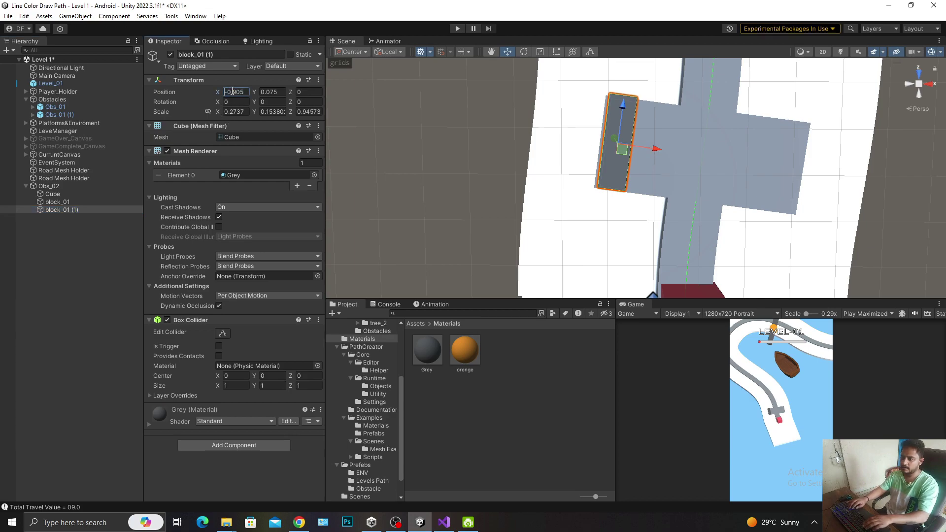
key(BackSpace)
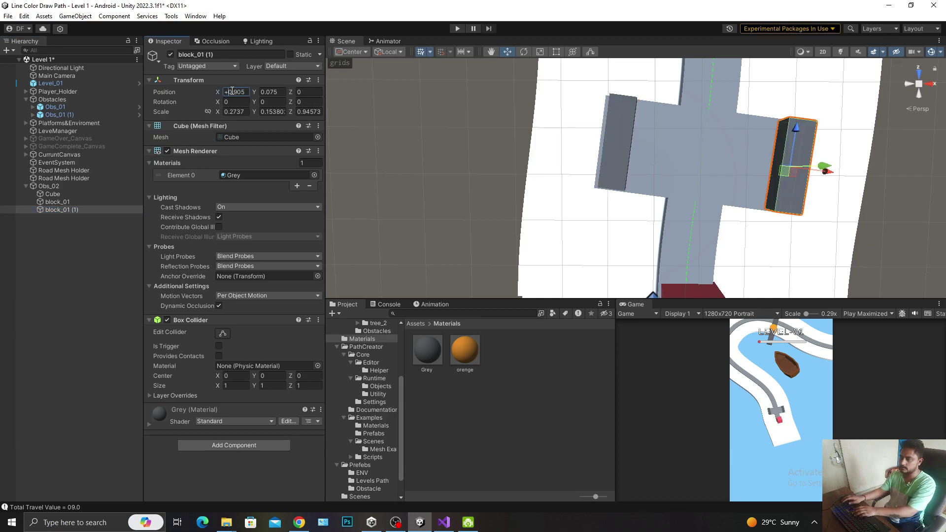
middle_drag(619, 159, 567, 153)
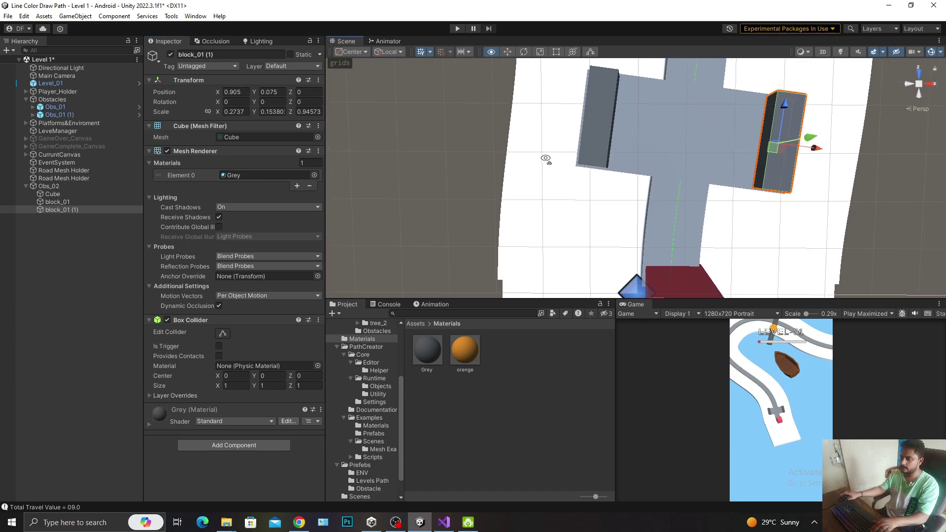
alt+drag(567, 153, 410, 178)
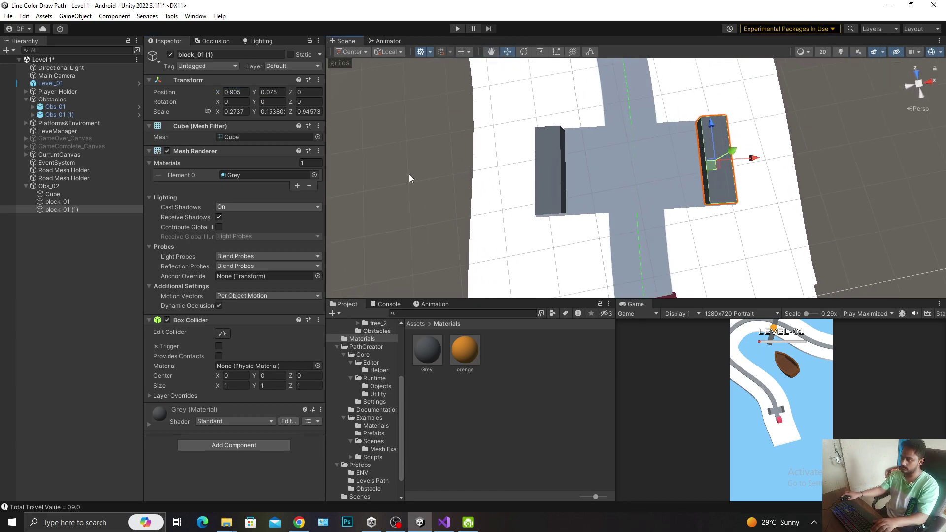
drag(754, 158, 746, 164)
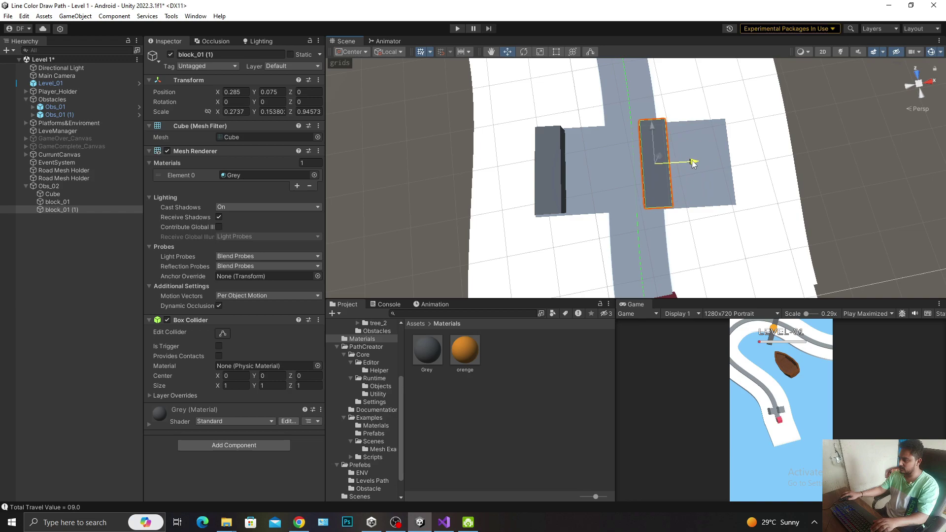
key(ctrl+z)
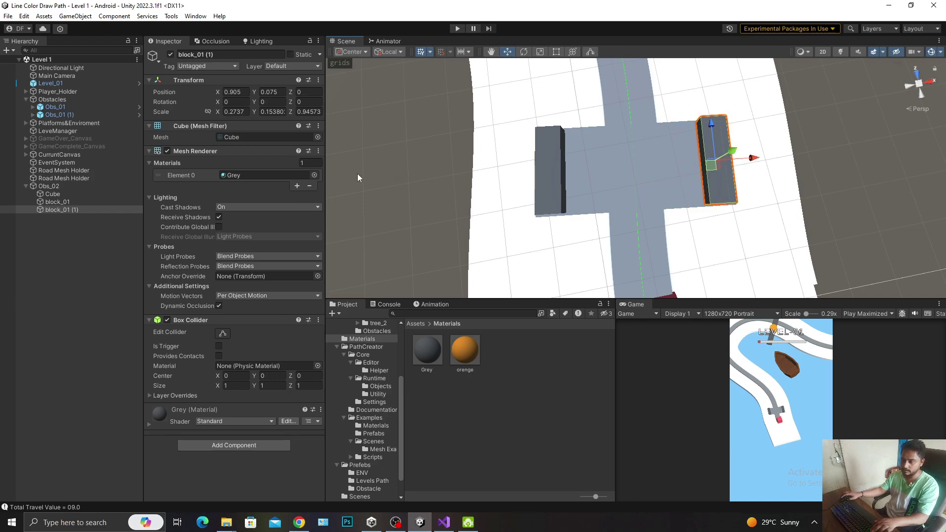
Rename the copy block_02 and select Obs_02
click(58, 210)
key(BackSpace)
key(BackSpace)
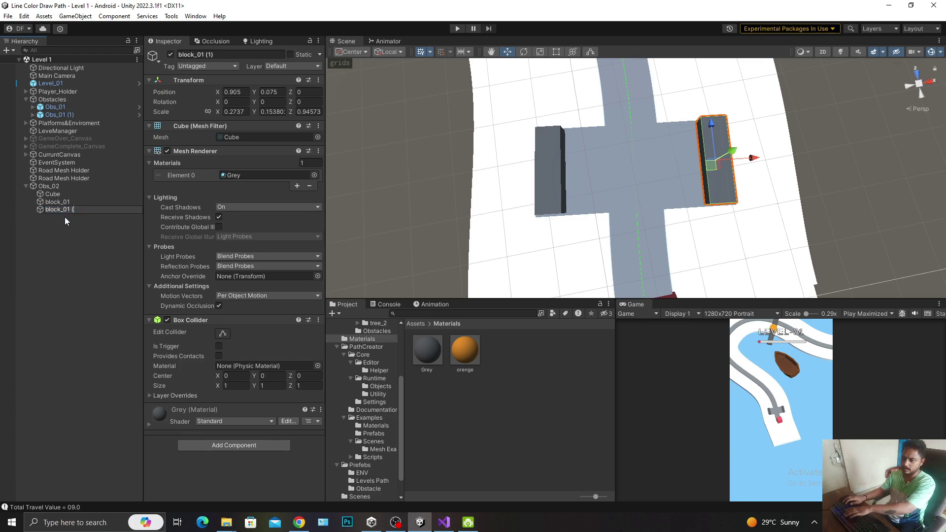
text(2)
key(Return)
click(60, 186)
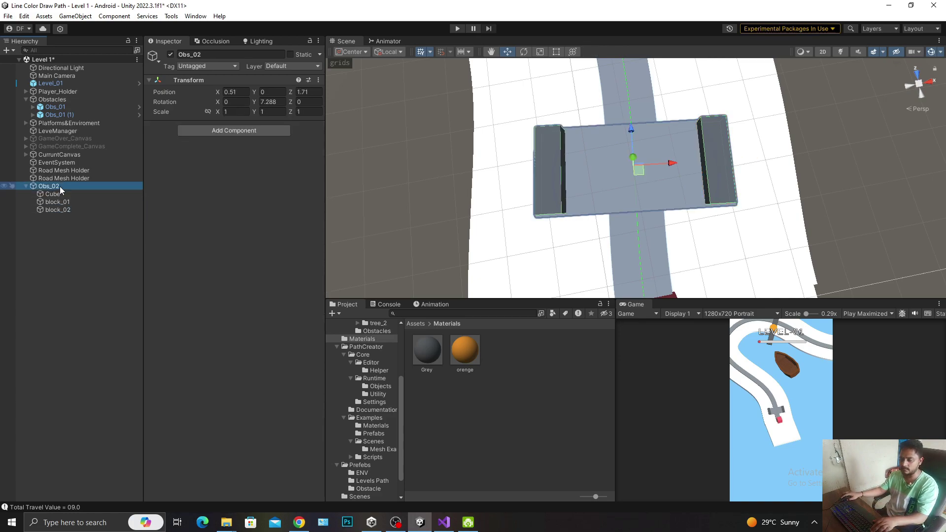
Set the Tag of block_01 and block_02 to obstacle
click(57, 194)
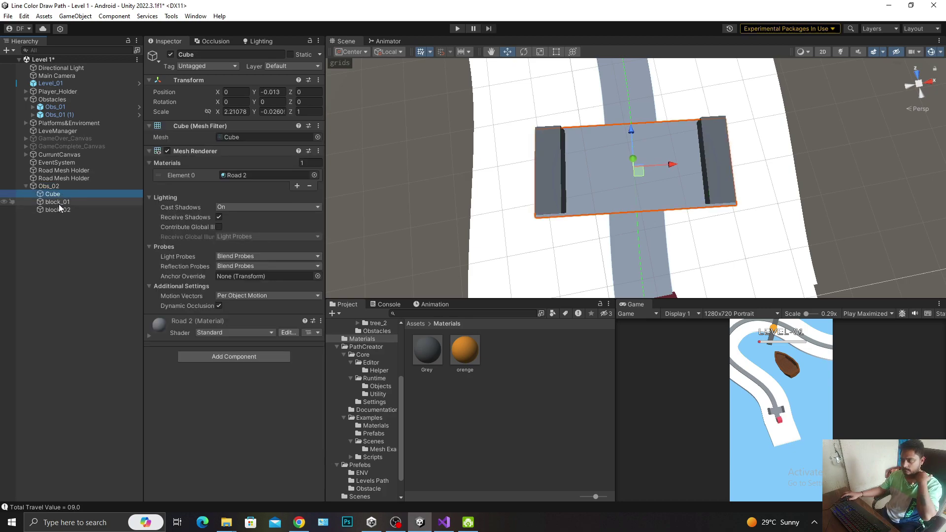
click(58, 202)
click(63, 210)
key(Up)
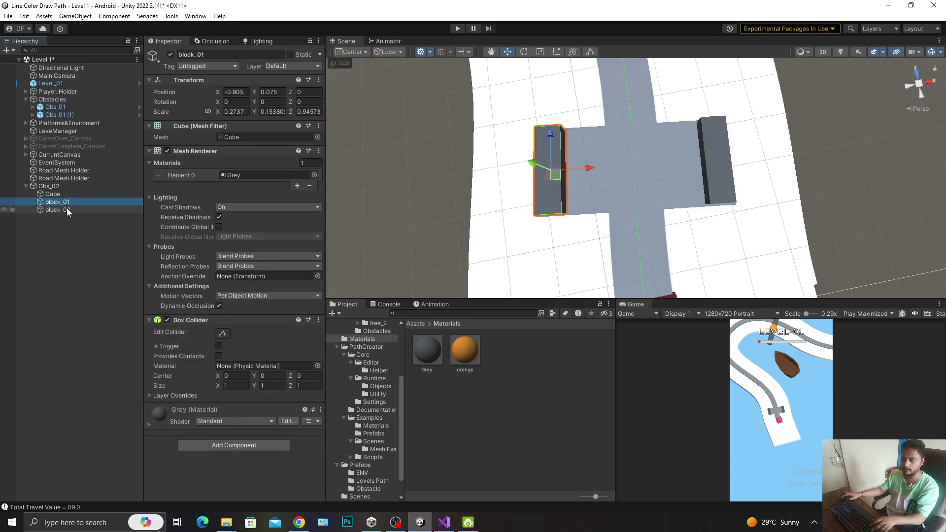
click(68, 212)
ctrl+click(57, 202)
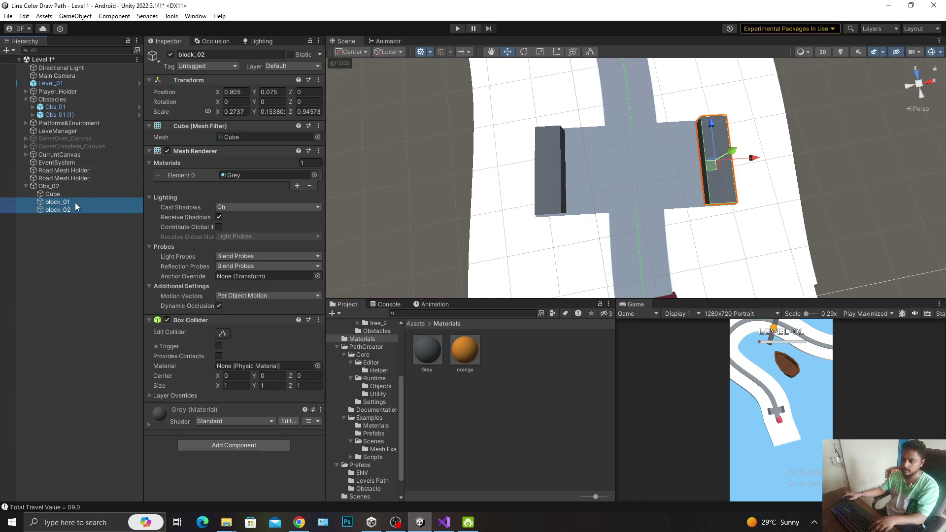
click(199, 66)
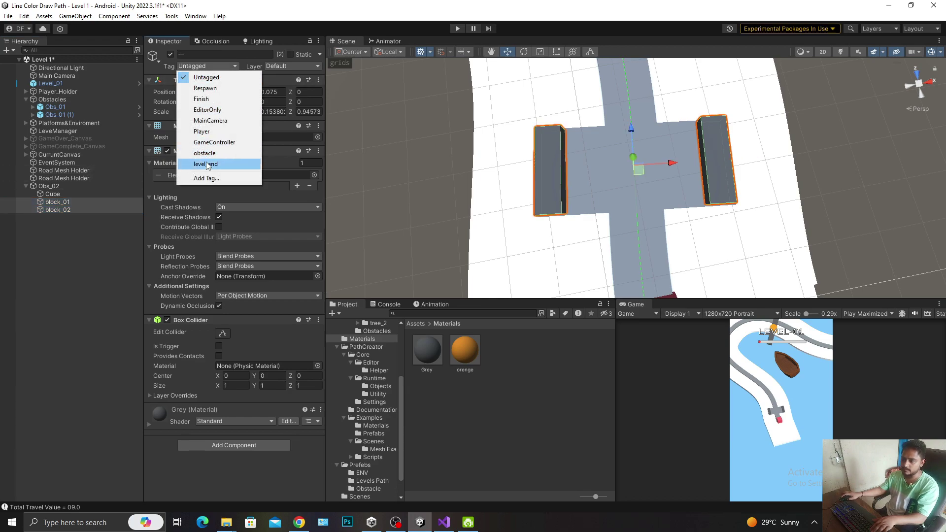
click(207, 164)
Recheck both blocks' obstacle tag, then select Obs_02
click(53, 195)
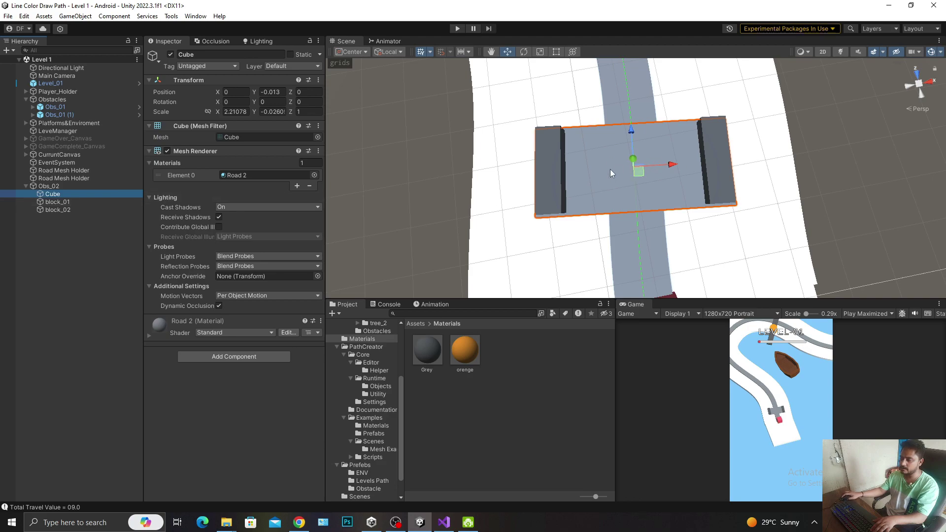
scroll(611, 169, up, 3)
scroll(623, 175, up, 2)
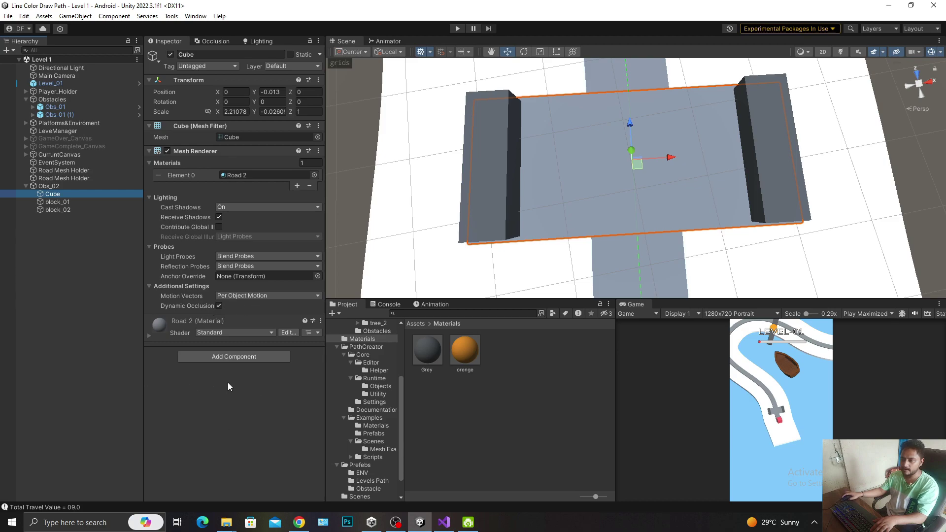
click(58, 202)
shift+click(58, 210)
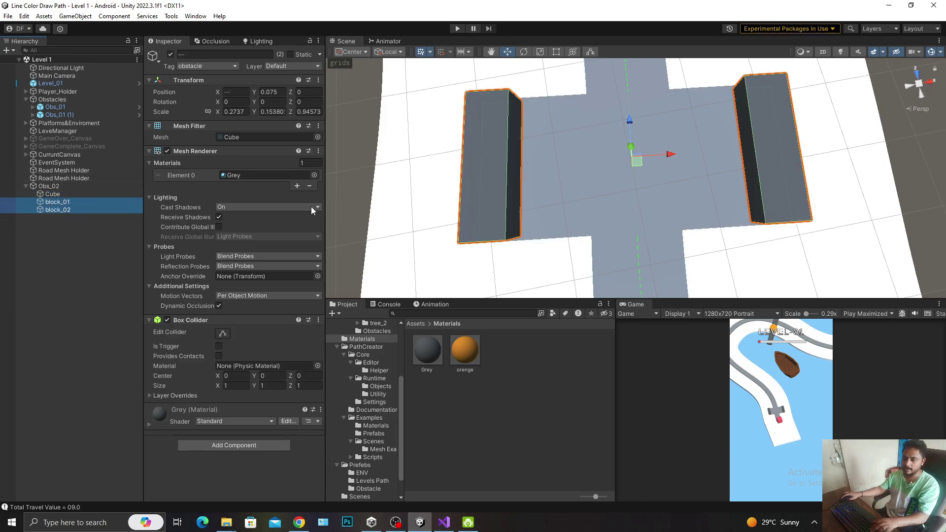
click(65, 187)
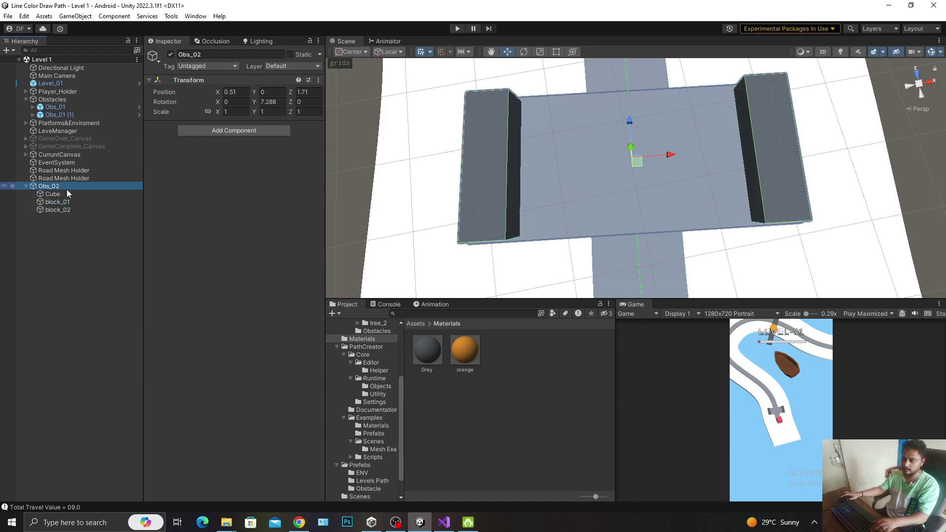
Add an Animator component to Obs_02
click(260, 132)
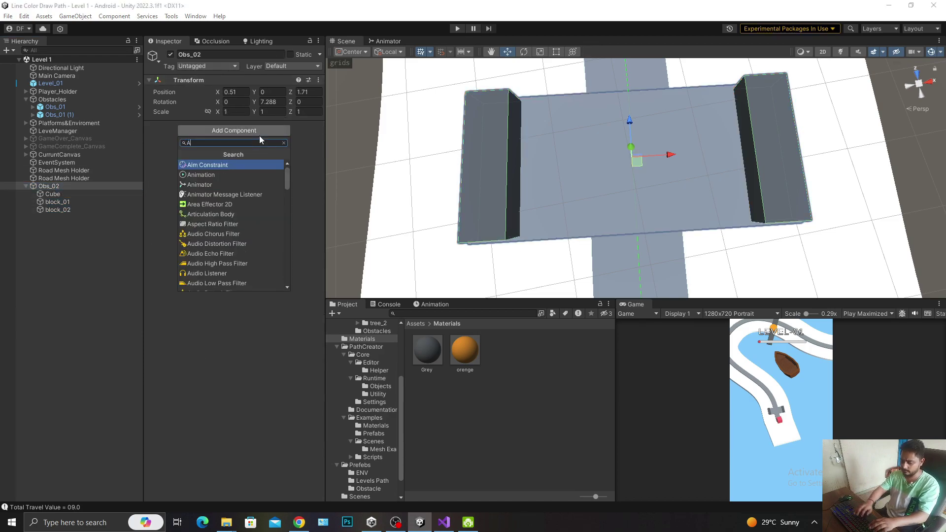
text(Anim)
key(Return)
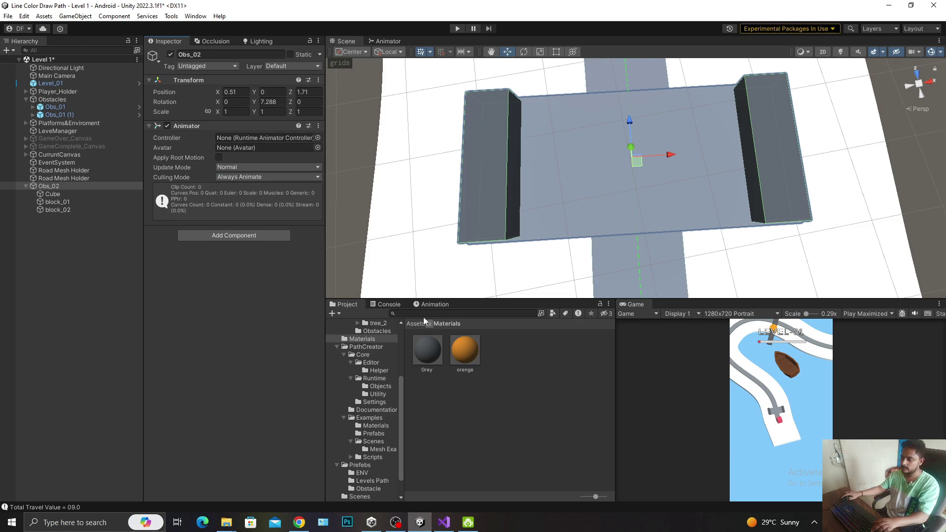
Create a new animation clip saved as obs_02.anim in Animations/obstacles_animations
click(427, 306)
click(540, 424)
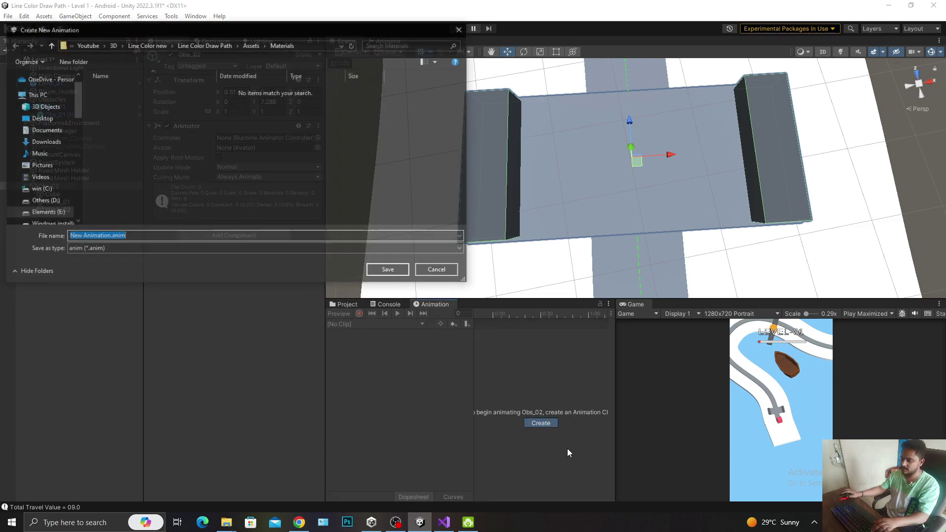
click(252, 45)
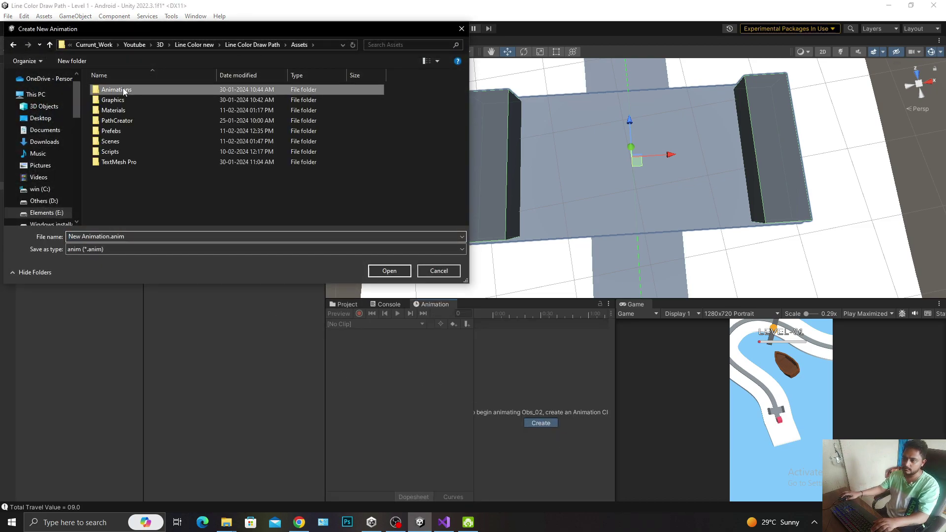
double_click(121, 90)
double_click(118, 89)
click(118, 89)
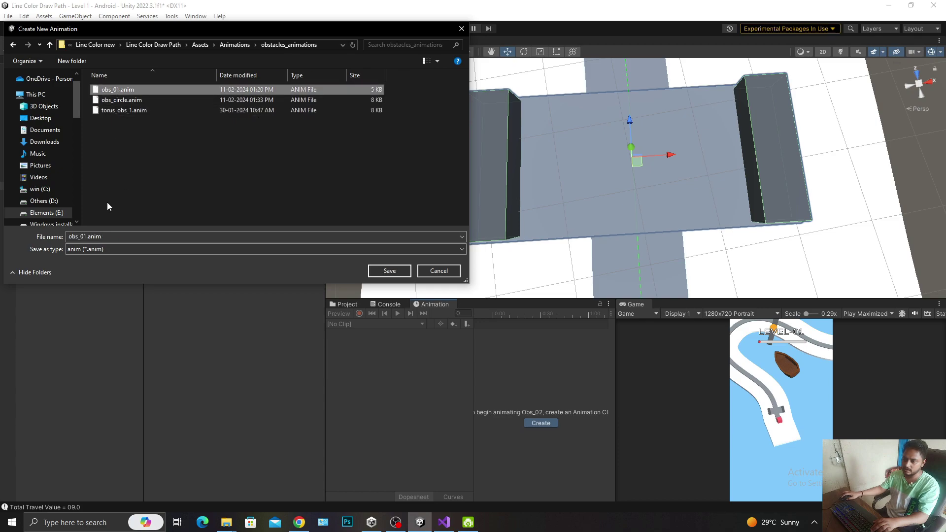
key(Tab)
key(End)
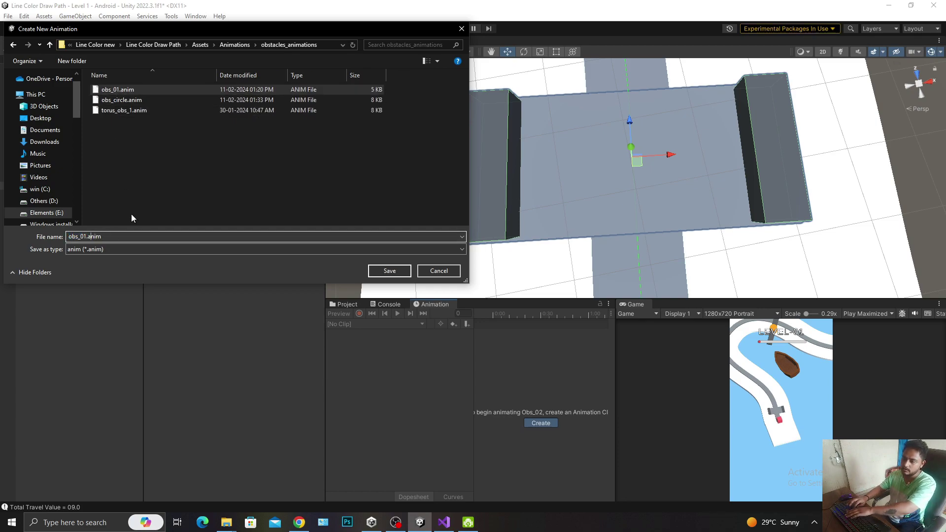
key(BackSpace)
text(2)
key(Return)
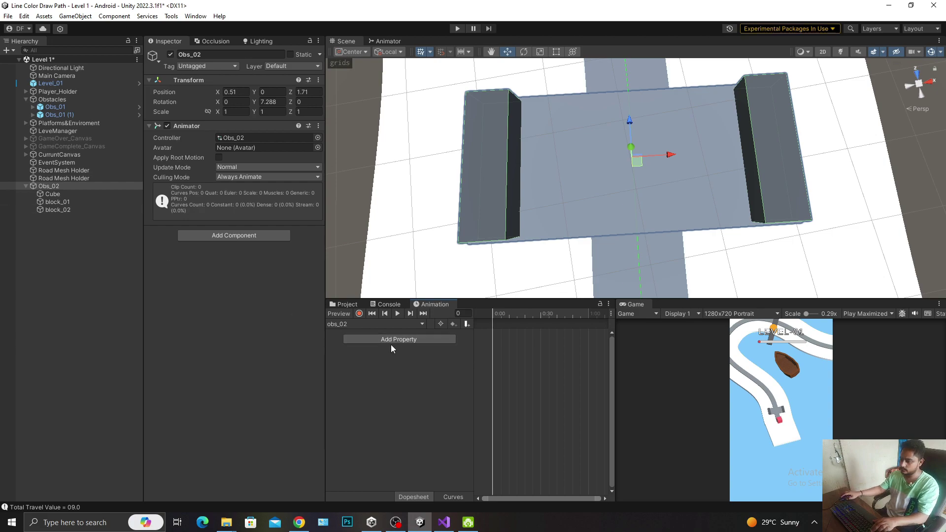
With recording on, keyframe the starting X positions of block_01 and block_02
click(359, 314)
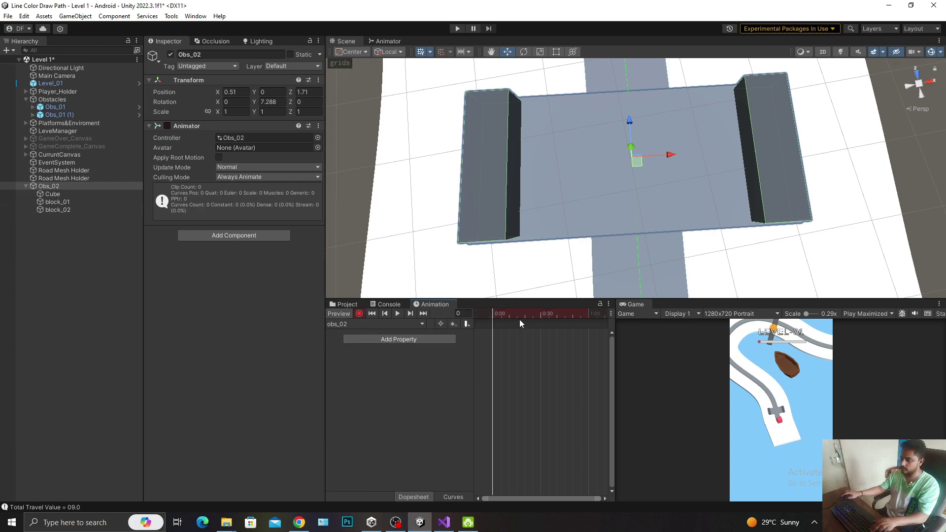
click(58, 202)
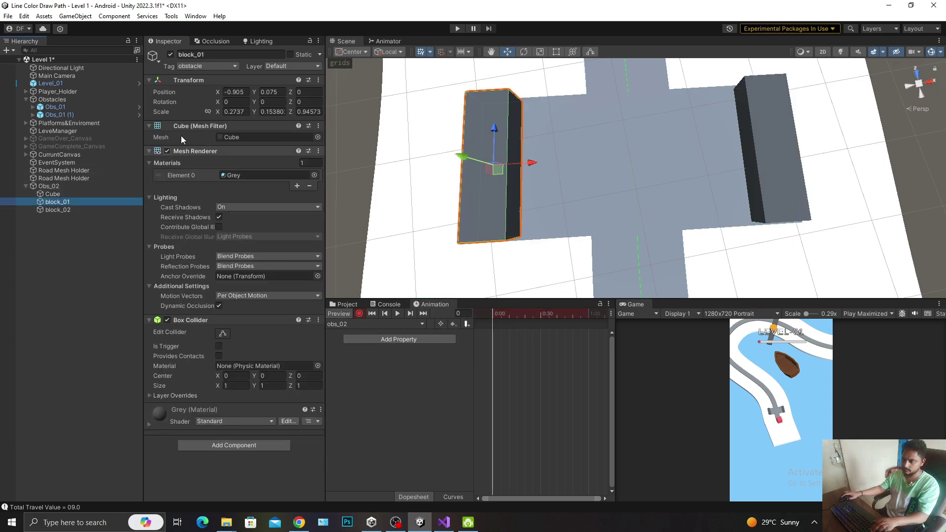
click(235, 93)
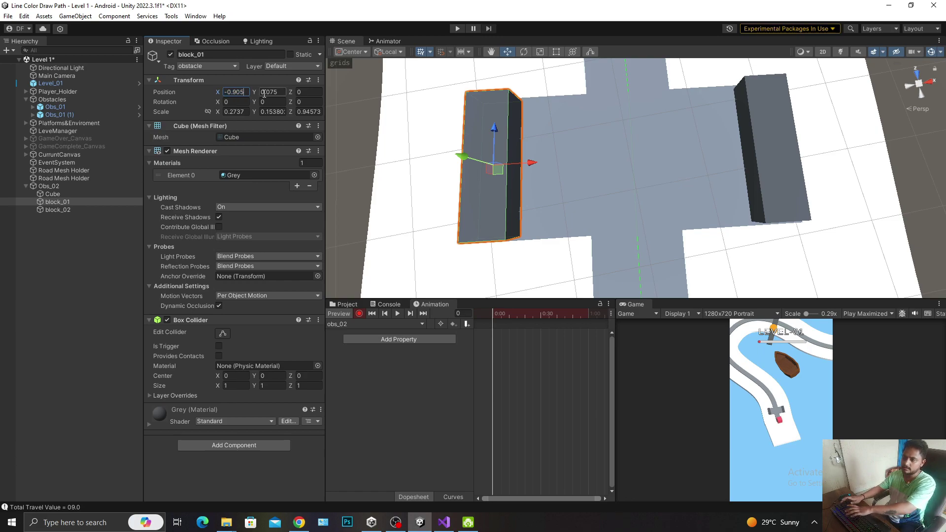
key(Return)
click(101, 210)
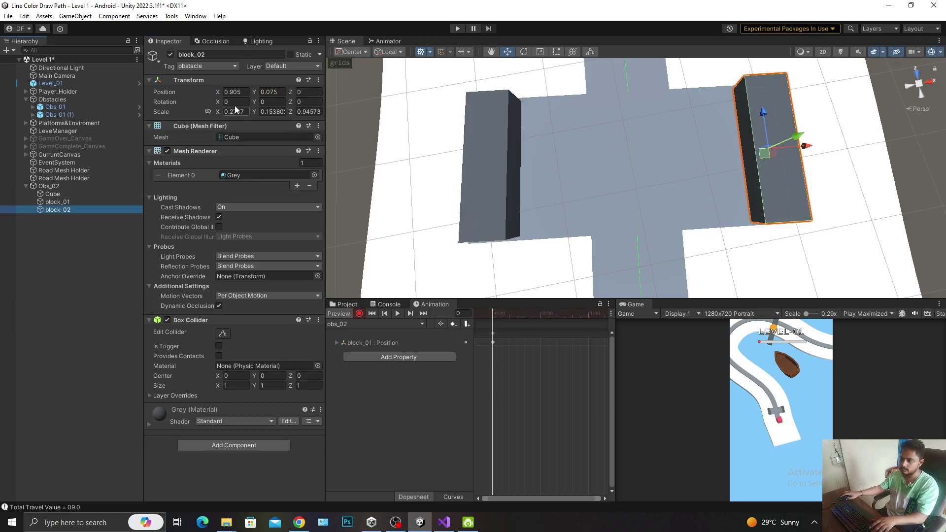
click(237, 92)
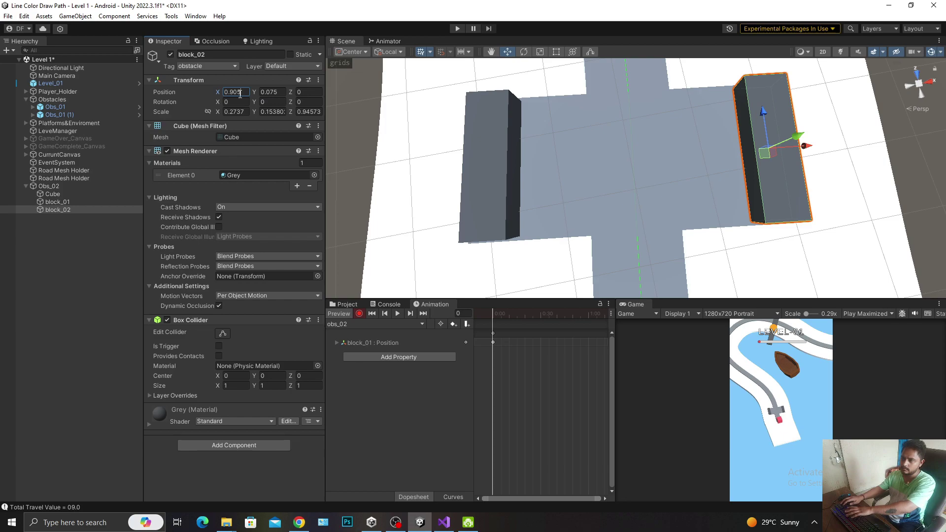
key(Return)
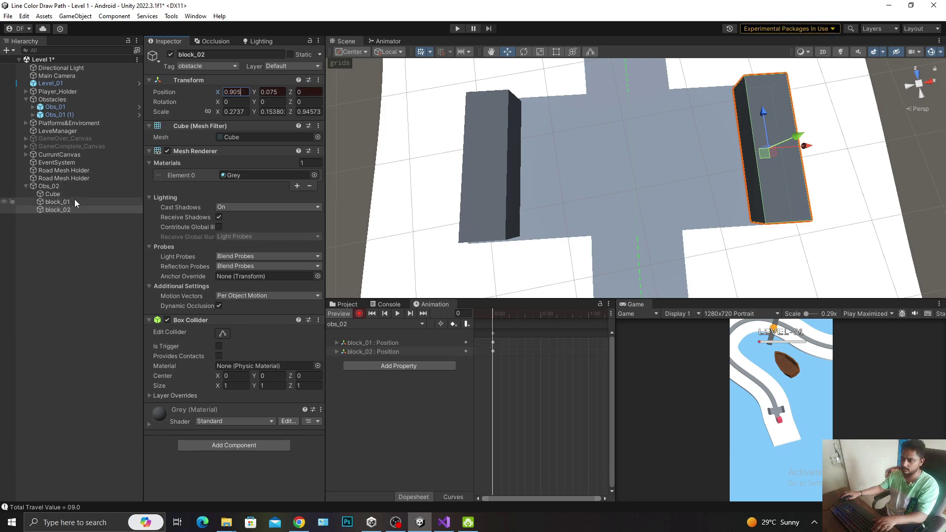
Move both blocks' starting keyframes to the one-second mark
mouse_move(510, 364)
mouse_down()
mouse_move(486, 331)
mouse_move(542, 327)
mouse_move(589, 347)
mouse_up()
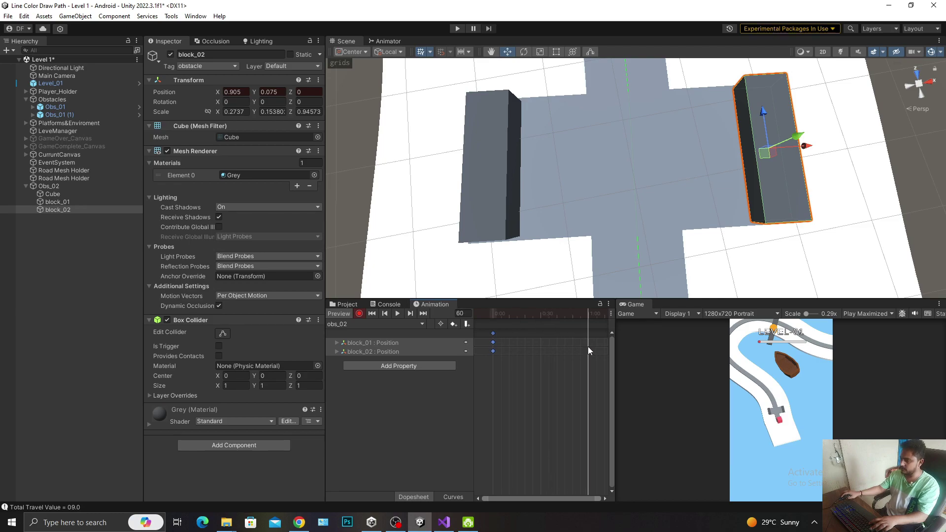
scroll(561, 351, down, 5)
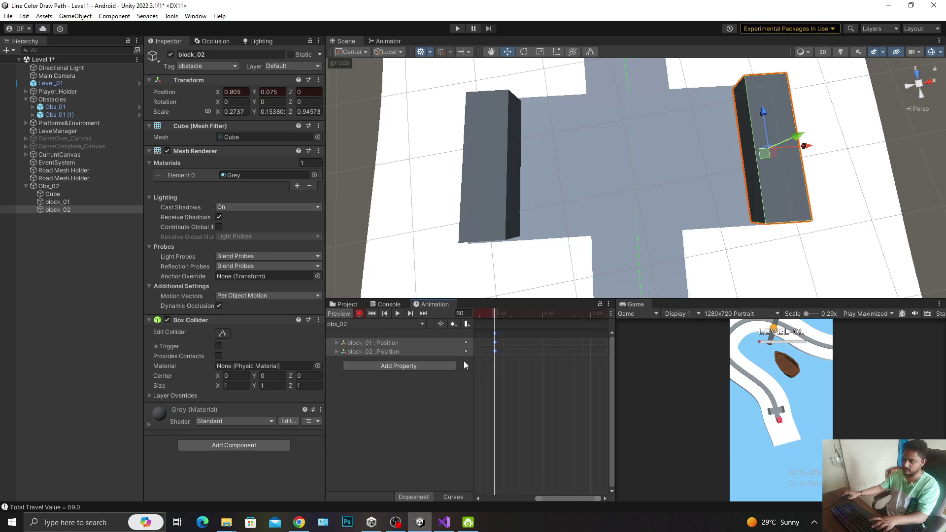
scroll(537, 349, up, 5)
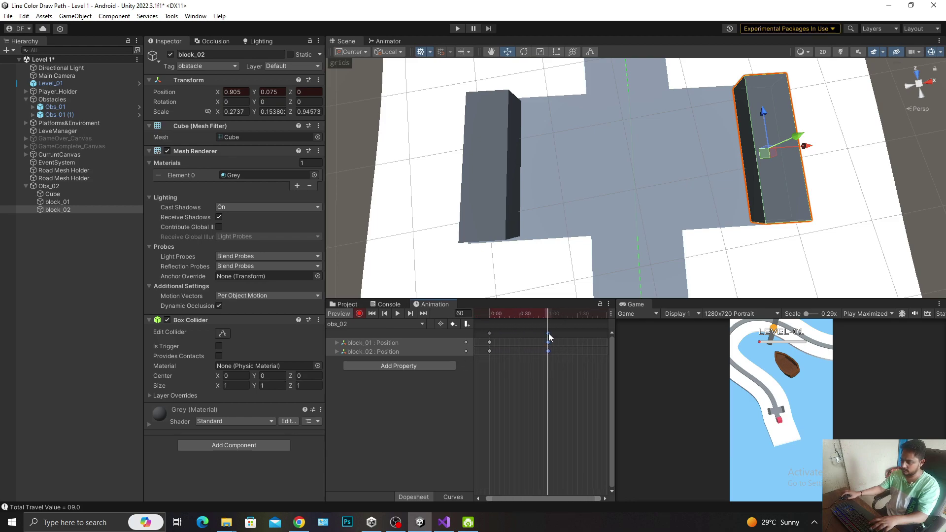
drag(548, 333, 546, 333)
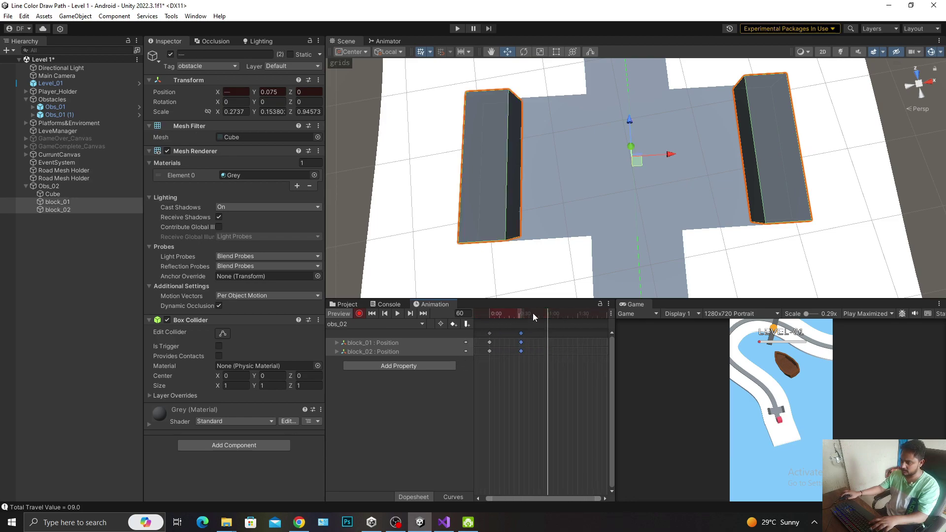
At frame 40, move block_01 to X -0.1 and block_02 to X 0.1
drag(511, 316, 548, 332)
click(57, 202)
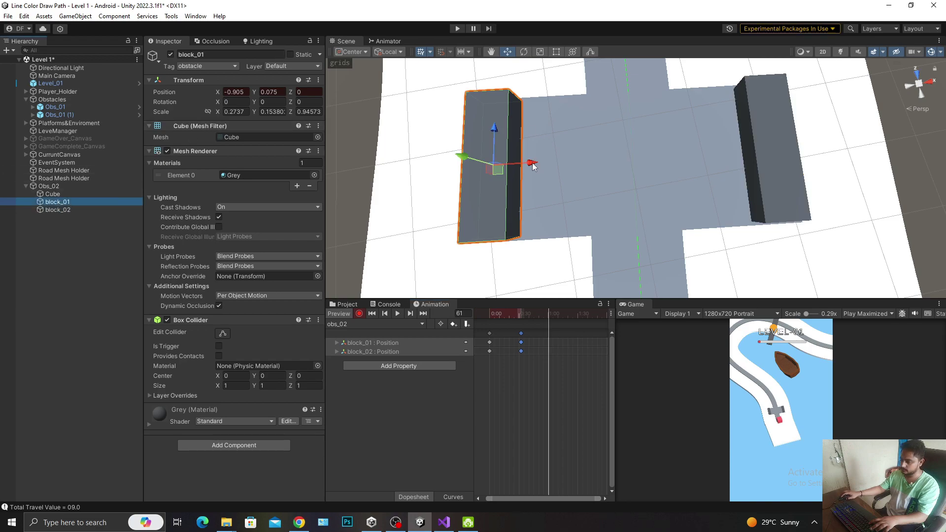
drag(533, 164, 648, 179)
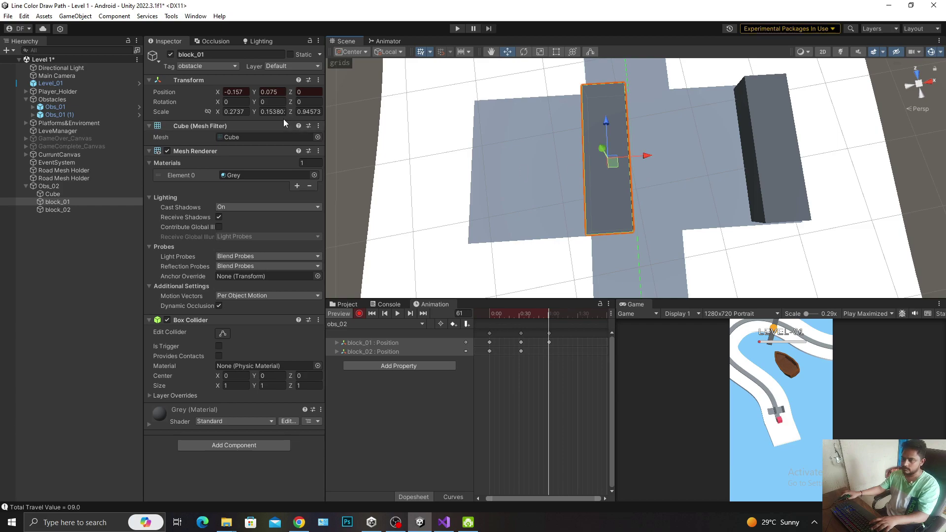
click(234, 92)
text(-0.1)
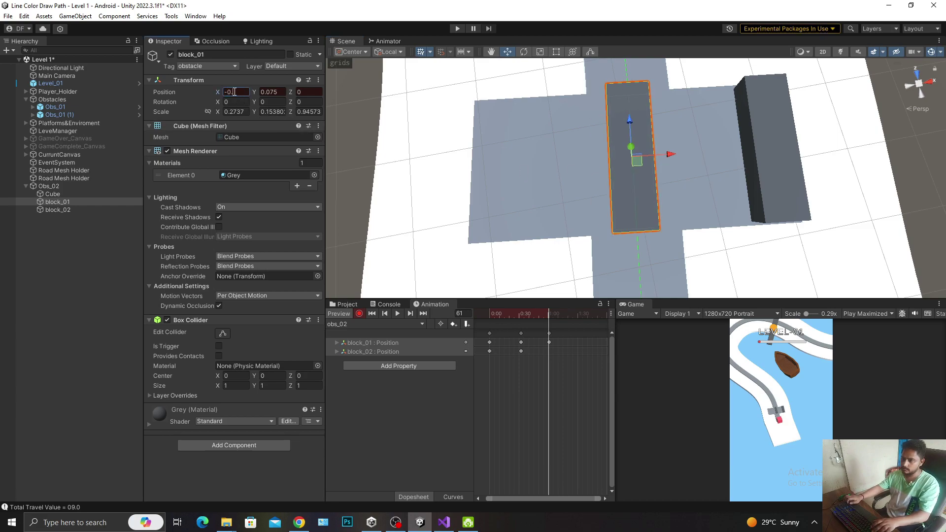
click(58, 210)
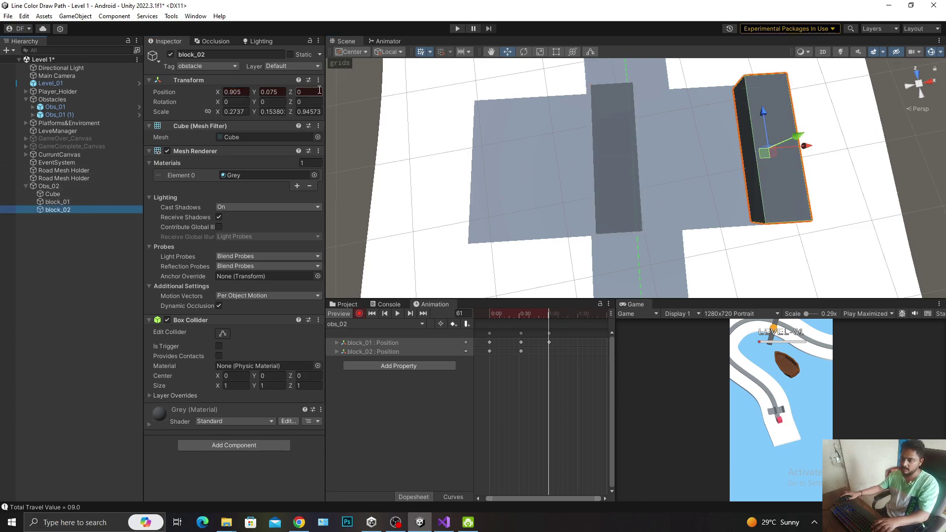
click(241, 92)
text(0.1)
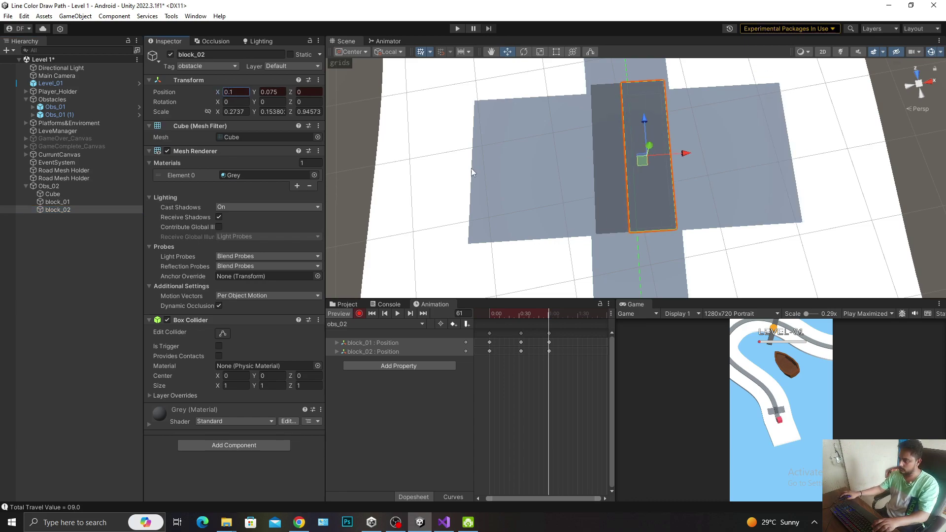
Slide both blocks toward the road centre in the Scene view, block_02 to X 0.145
click(609, 141)
drag(649, 162, 649, 159)
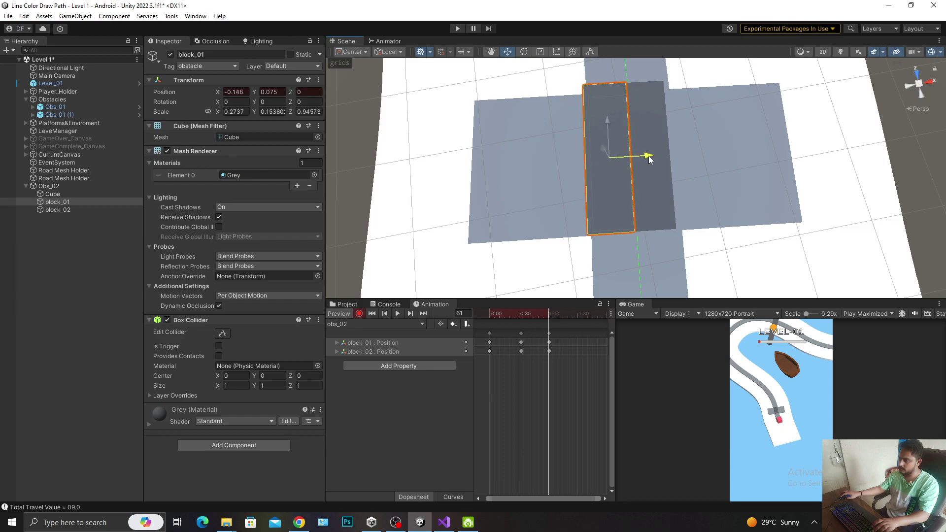
click(662, 161)
click(680, 158)
click(680, 157)
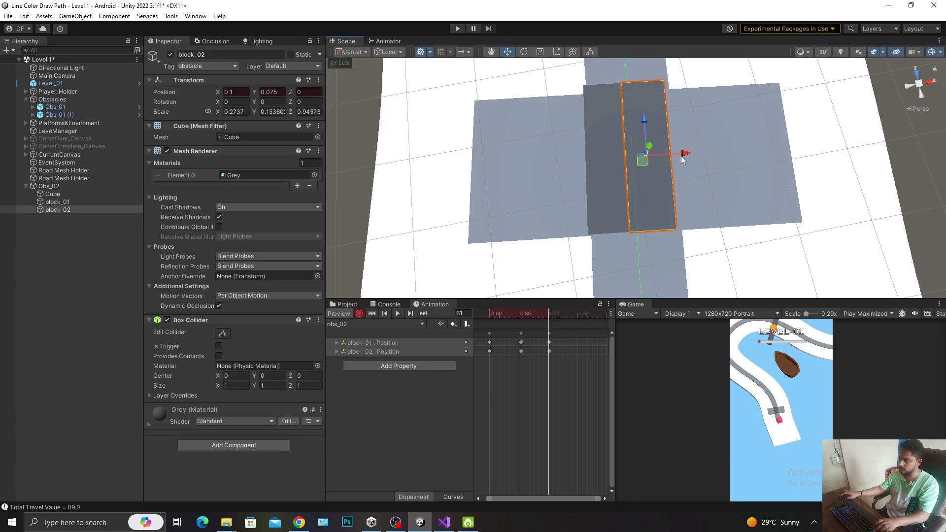
drag(680, 157, 689, 159)
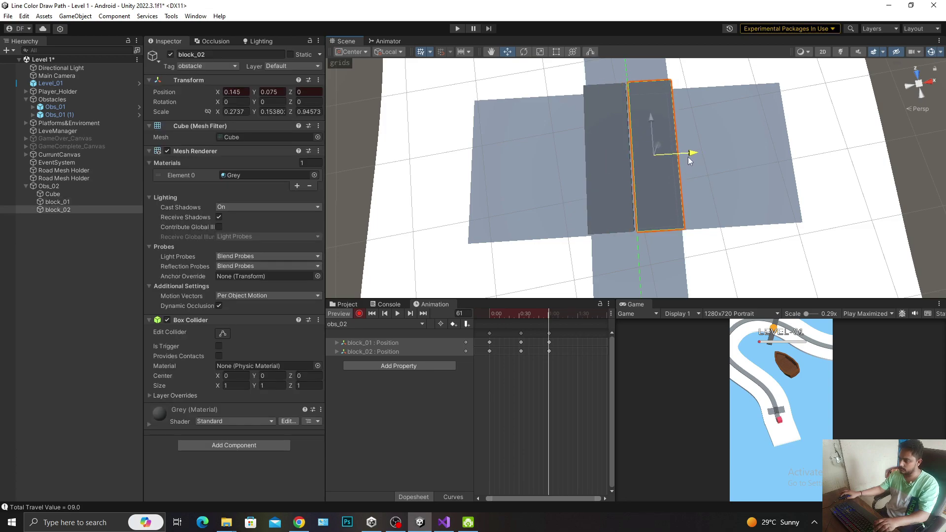
scroll(688, 157, up, 3)
click(619, 159)
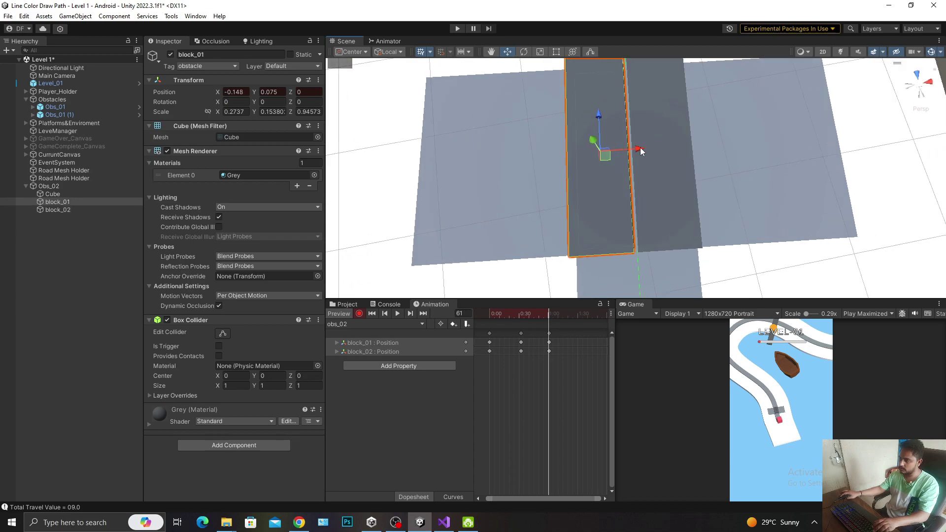
click(680, 140)
scroll(568, 139, down, 1)
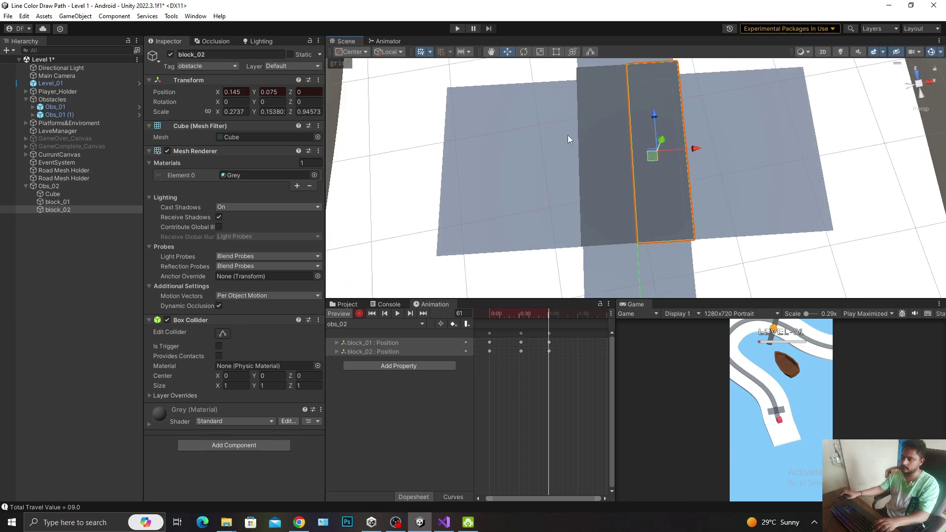
Set block_01's Position X to -0.145 and confirm block_02 sits at 0.145
click(63, 202)
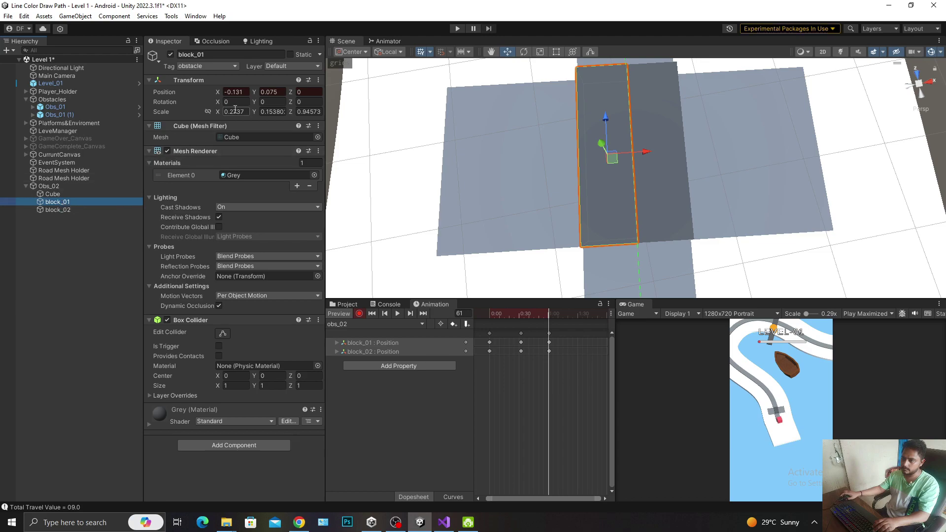
click(235, 92)
text(-0.)
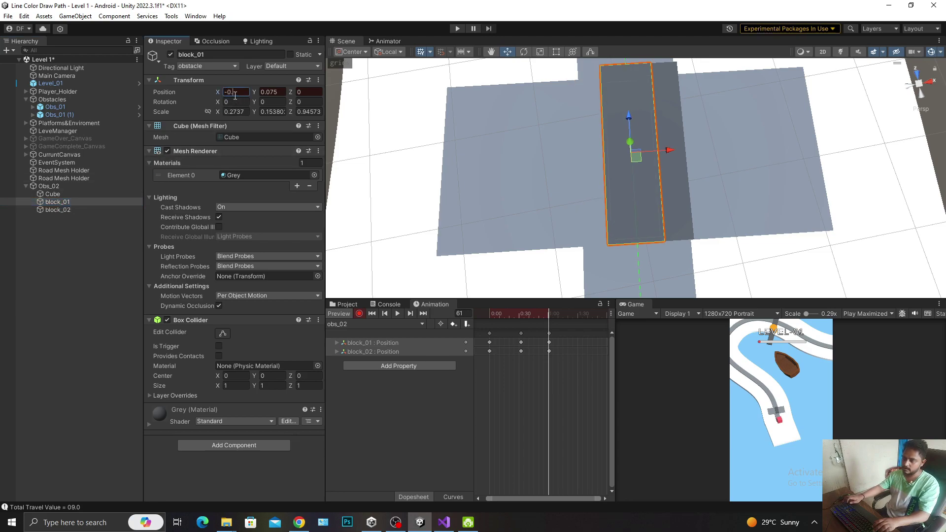
key(BackSpace)
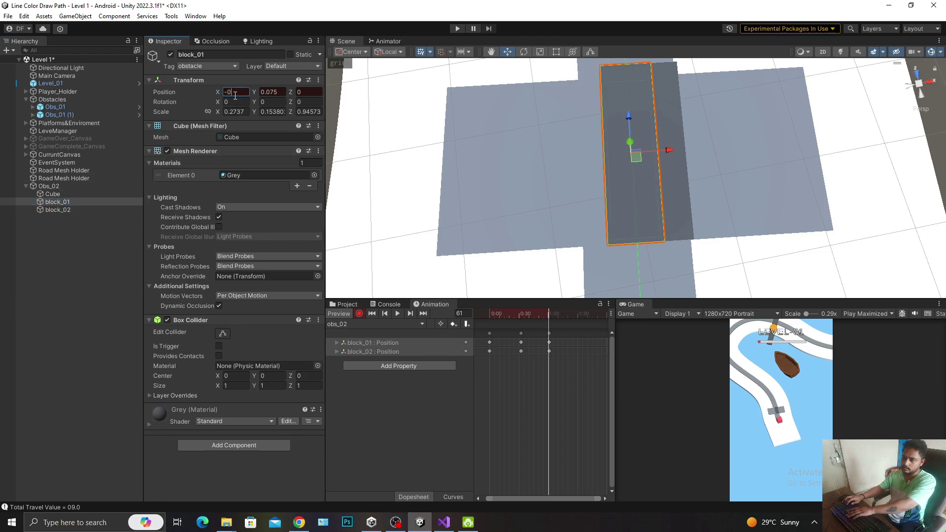
text(.145)
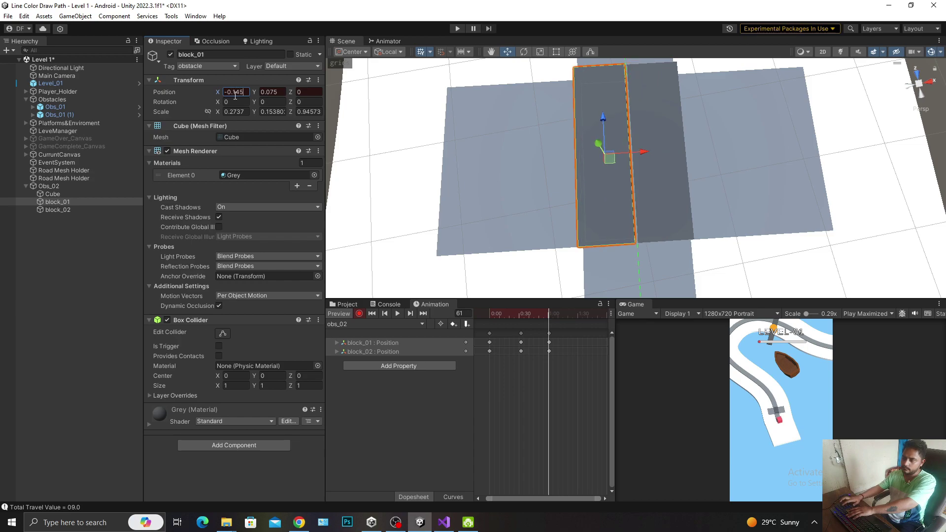
click(87, 208)
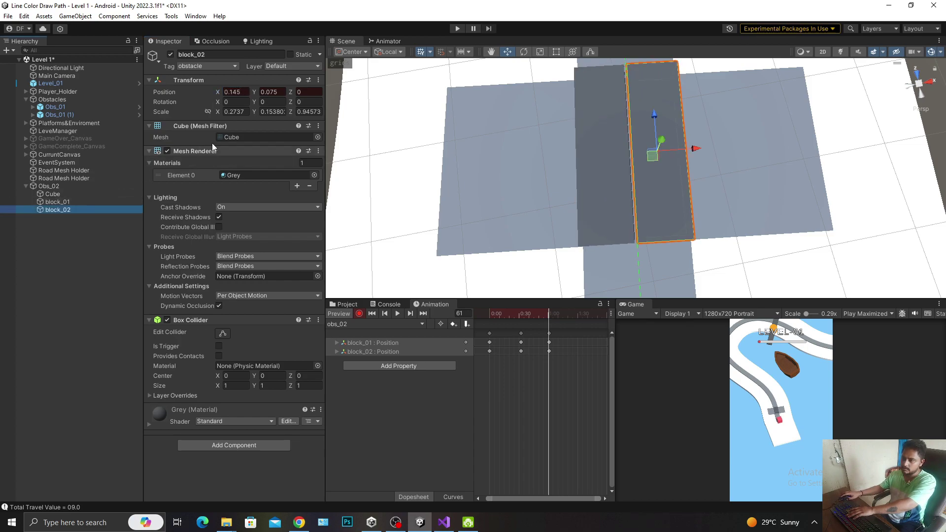
scroll(676, 190, down, 3)
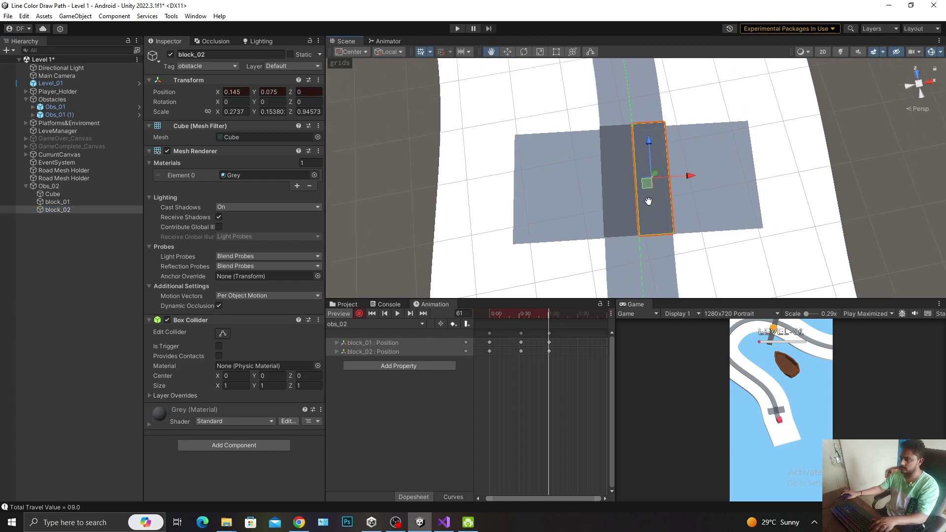
scroll(657, 209, up, 2)
scroll(657, 209, up, 1)
scroll(658, 205, down, 3)
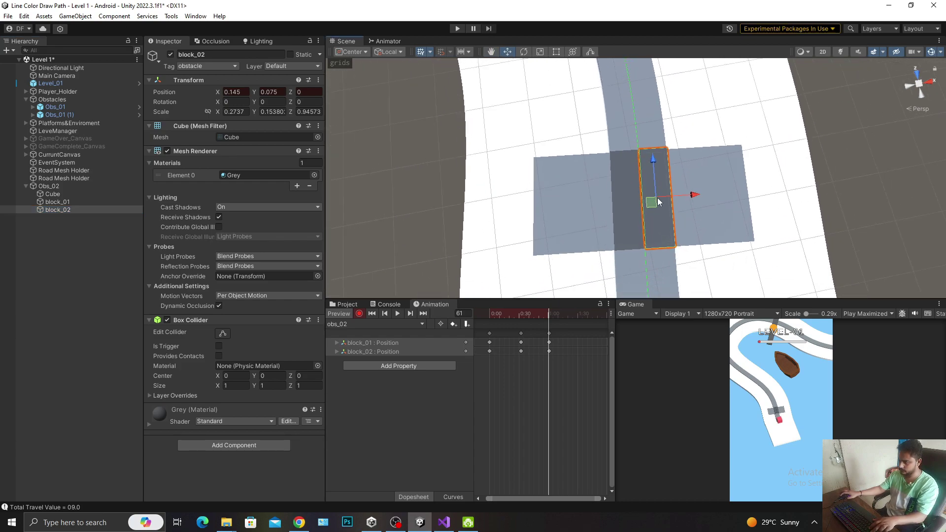
Preview the clip and paste the blocks' keyframes at frame 120 so they reopen
click(397, 313)
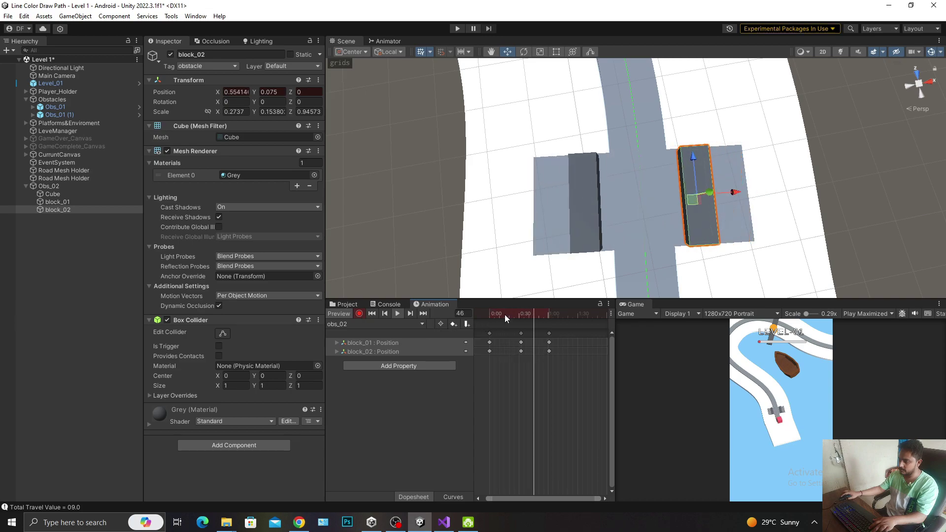
mouse_move(565, 373)
mouse_down()
mouse_move(546, 324)
mouse_move(575, 332)
mouse_up()
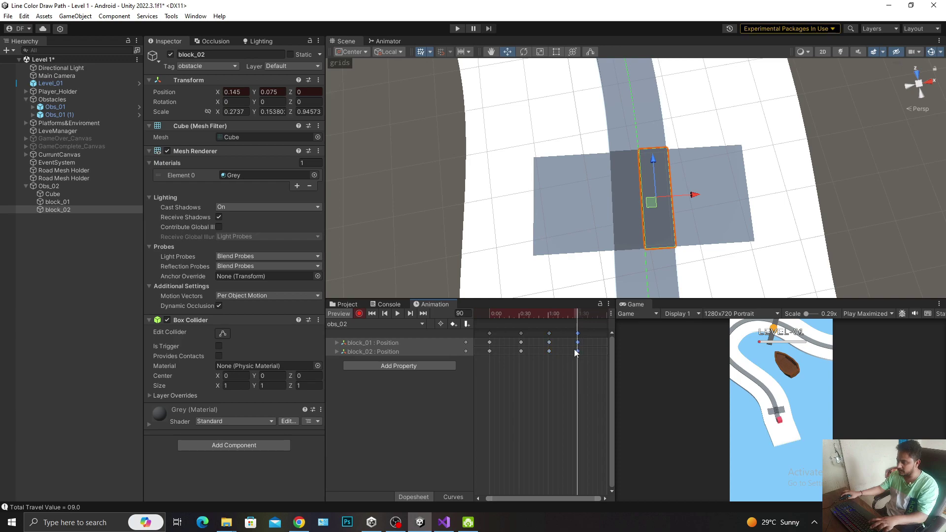
middle_drag(575, 349, 513, 376)
click(504, 313)
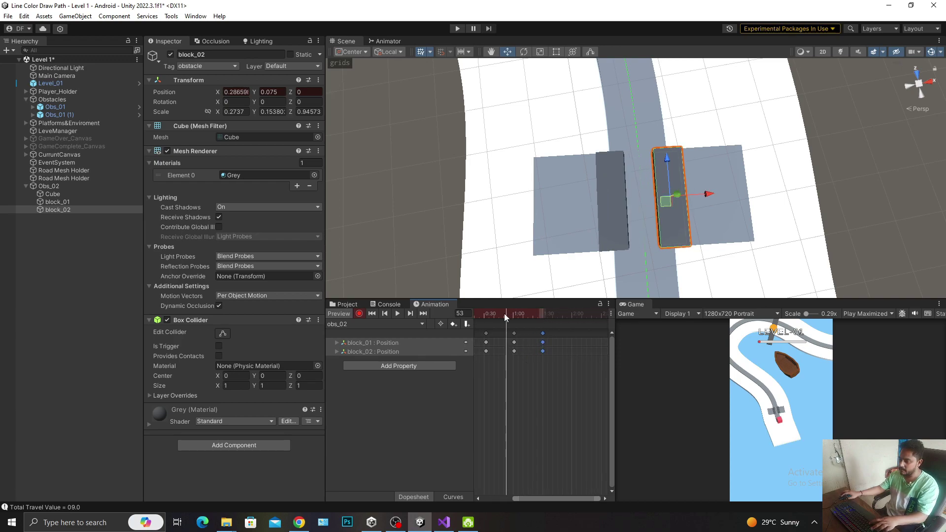
drag(504, 313, 487, 315)
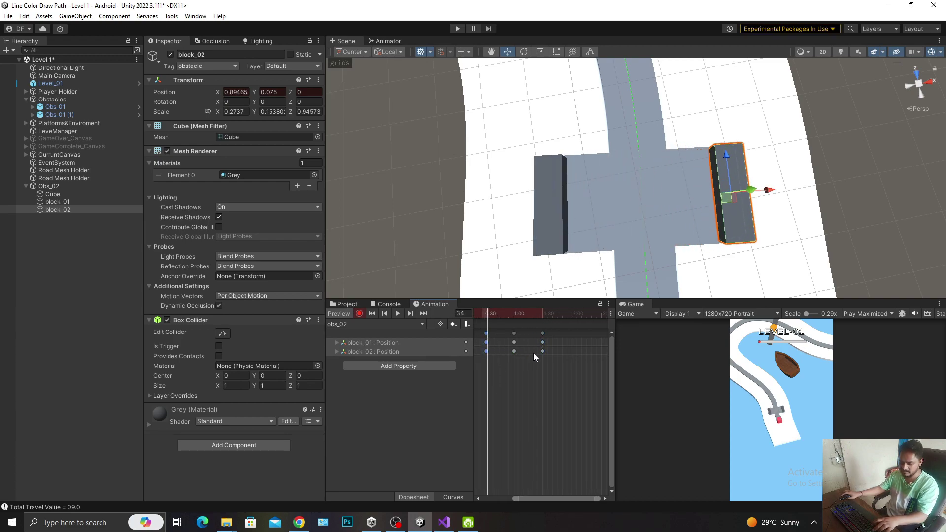
drag(559, 320, 568, 318)
key(ctrl+v)
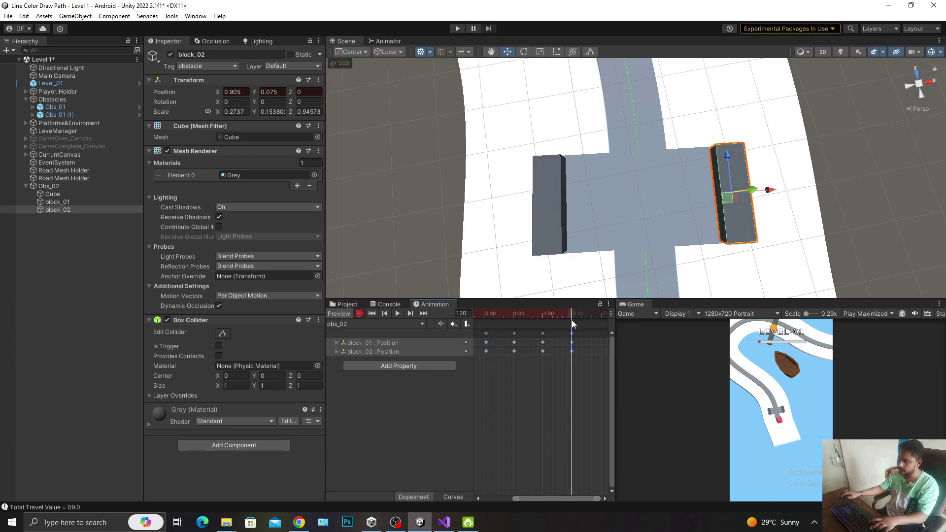
Replay the clip from frame 0, then select the 1.5s and 2s keyframe columns
drag(570, 318, 446, 315)
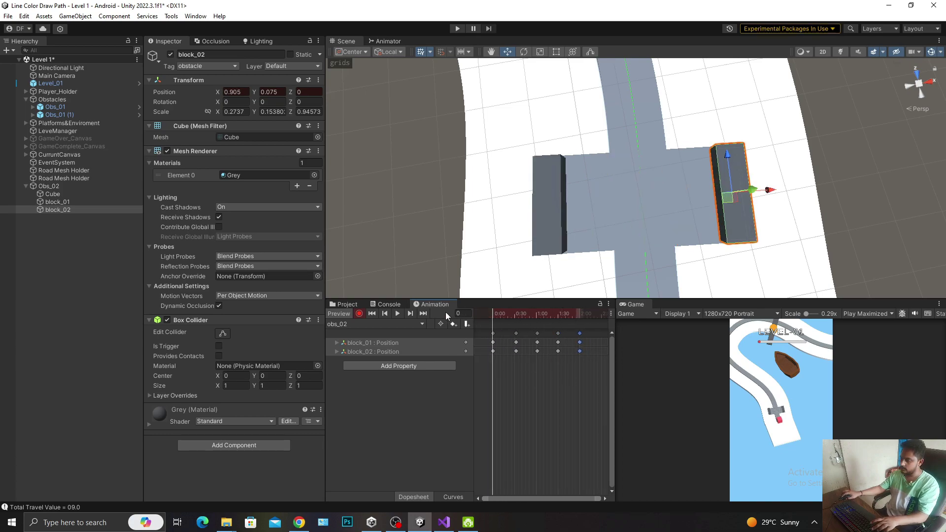
click(399, 313)
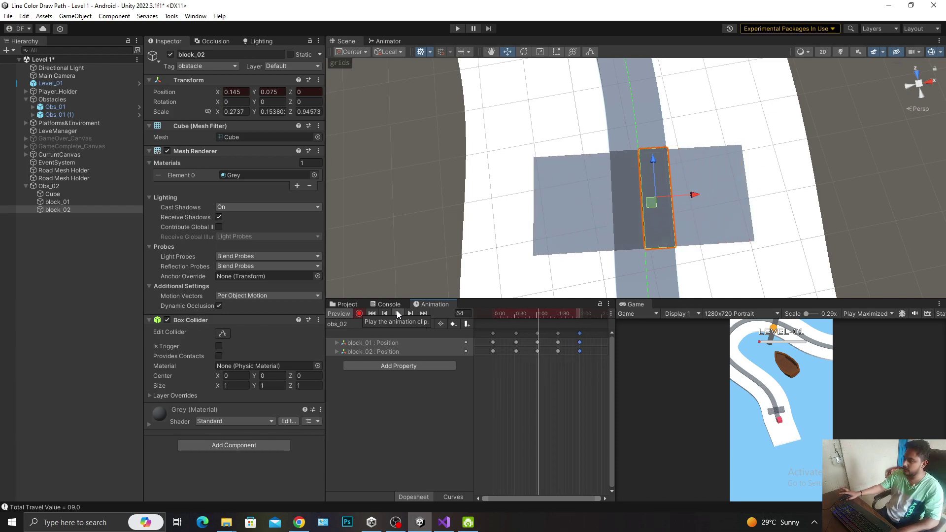
scroll(481, 351, down, 2)
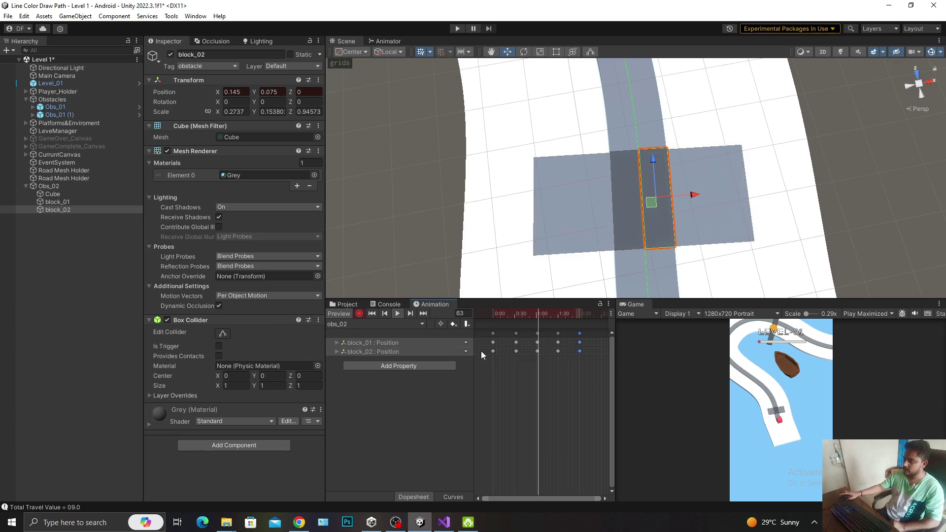
scroll(536, 368, down, 2)
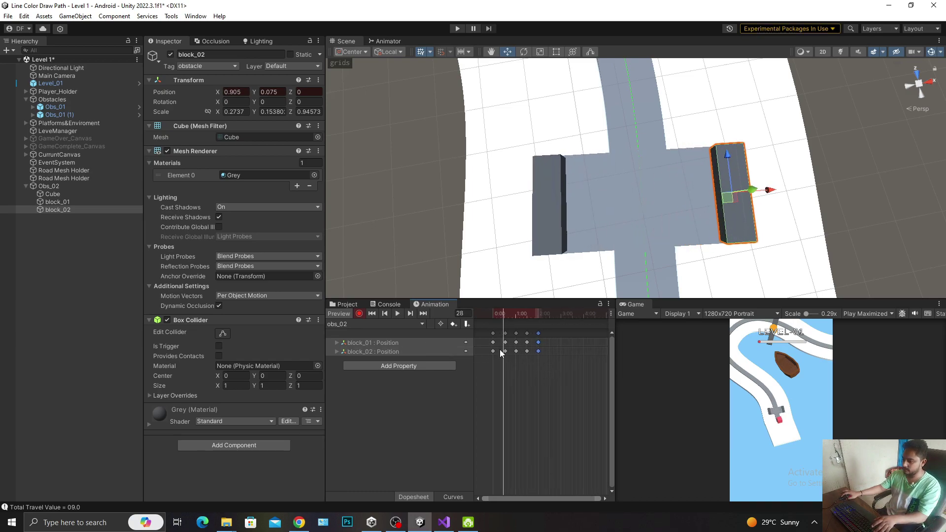
drag(505, 313, 517, 322)
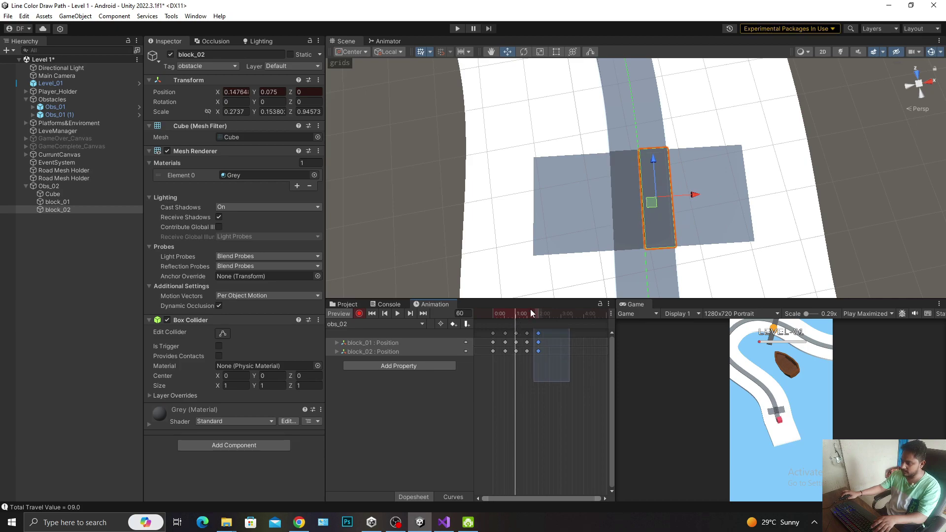
mouse_move(569, 329)
mouse_down()
mouse_move(524, 356)
mouse_move(537, 337)
mouse_up()
scroll(531, 355, up, 3)
scroll(527, 351, up, 2)
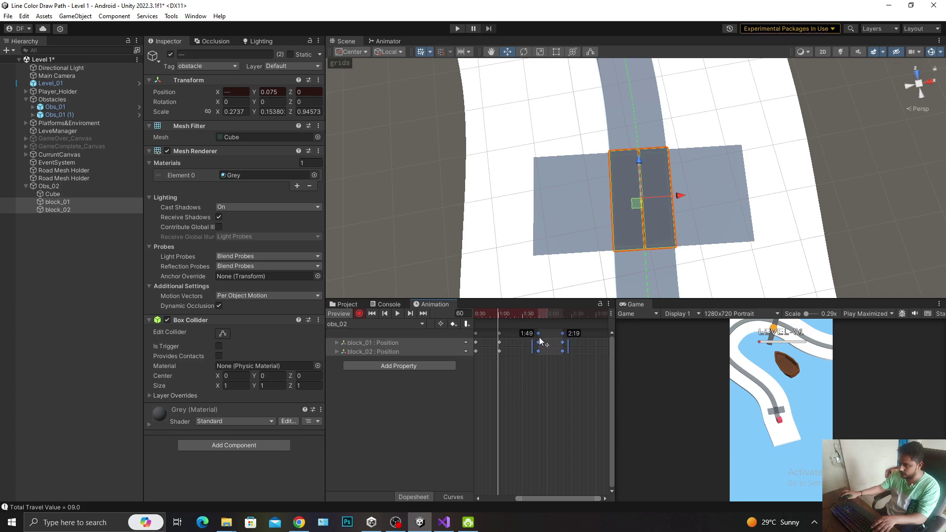
Shift the selected keyframes slightly later and play the clip to check the timing
drag(537, 336, 540, 338)
click(544, 373)
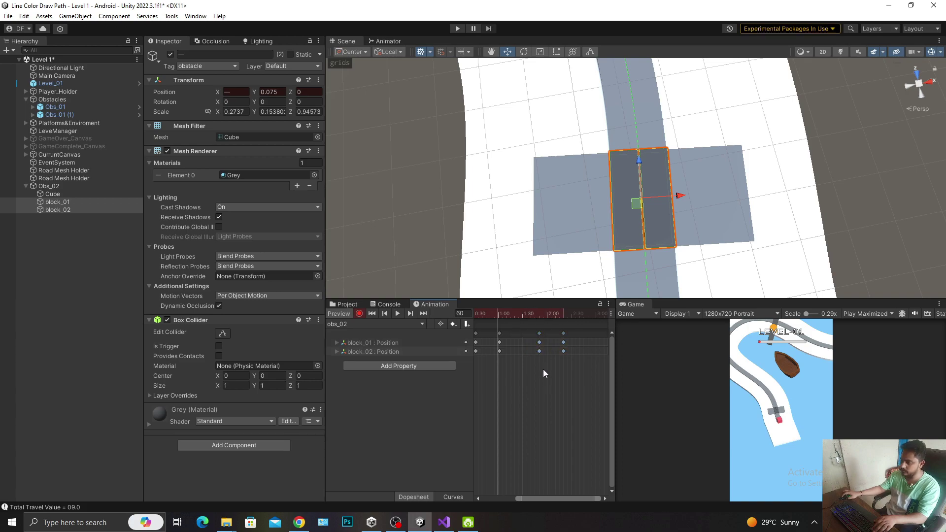
click(397, 315)
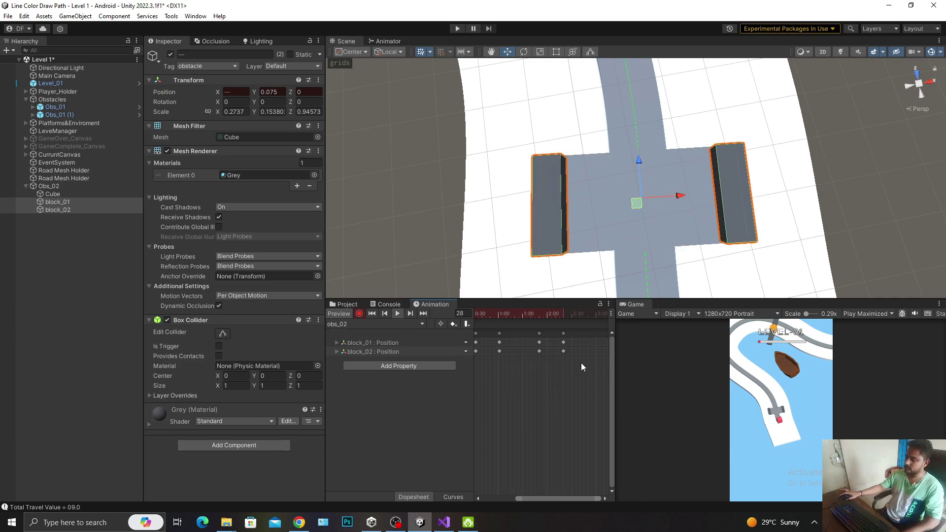
scroll(581, 363, down, 1)
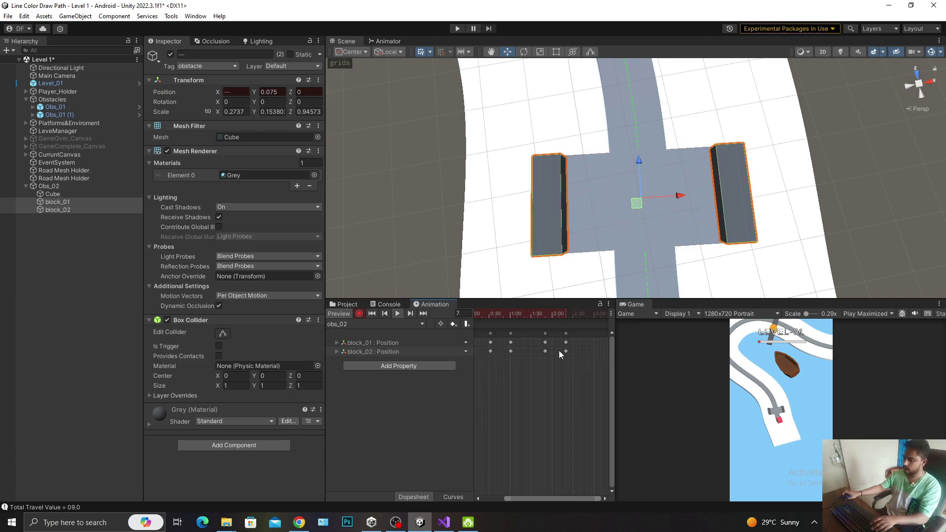
scroll(555, 353, down, 3)
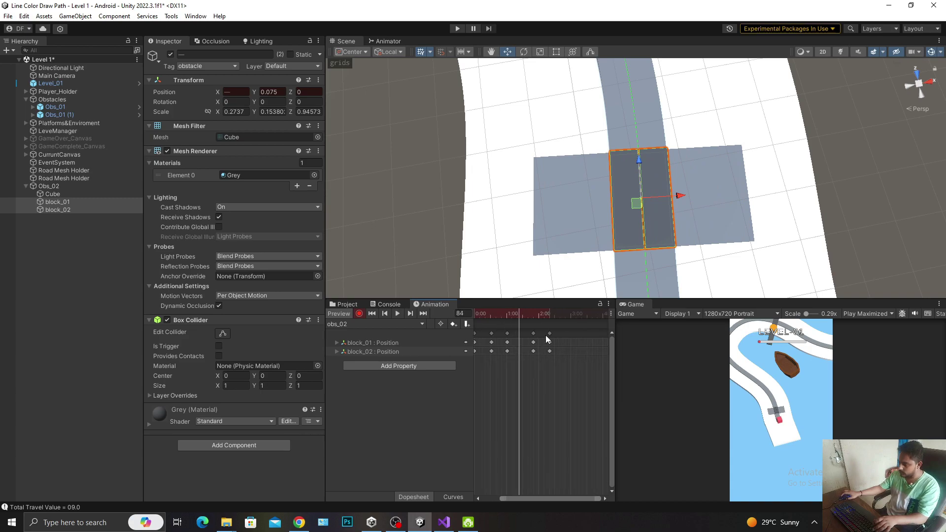
scroll(548, 336, up, 3)
Move the last keyframe column earlier to shorten the loop, then preview the slide
drag(547, 333, 555, 334)
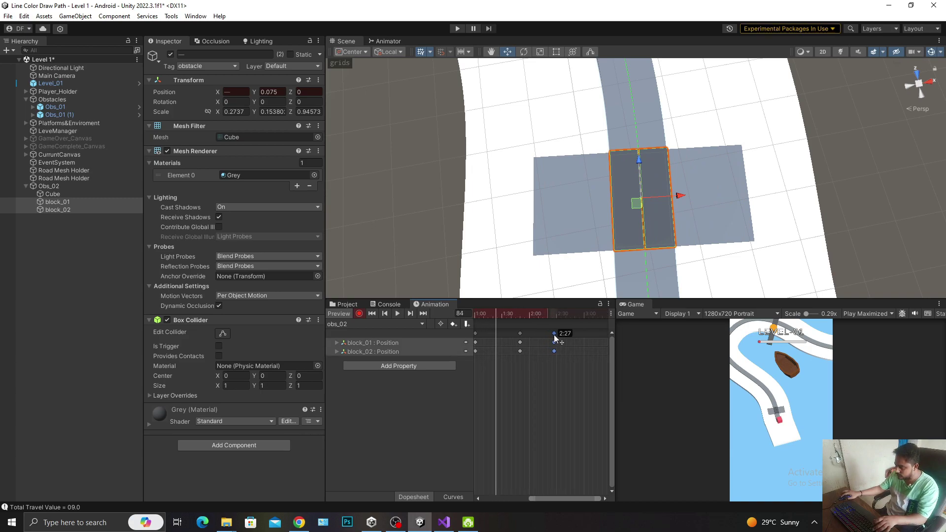
scroll(543, 358, down, 1)
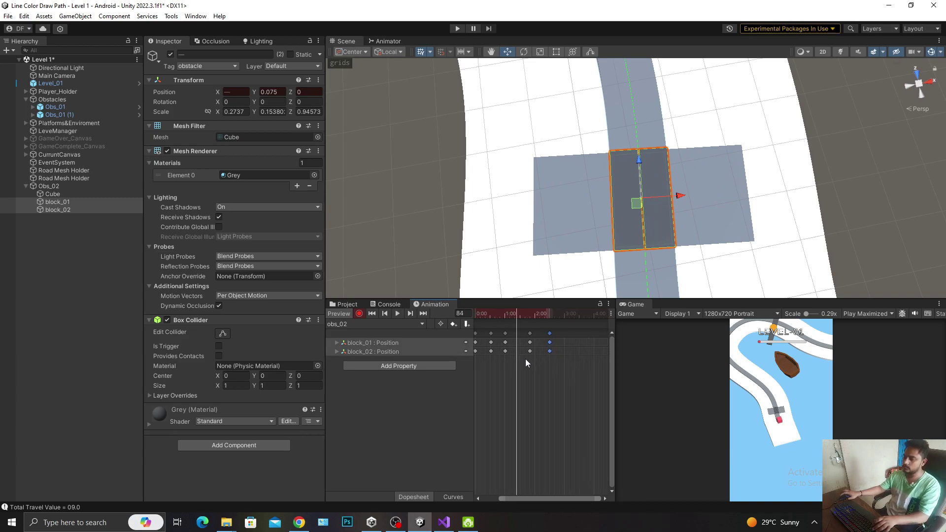
scroll(522, 361, down, 3)
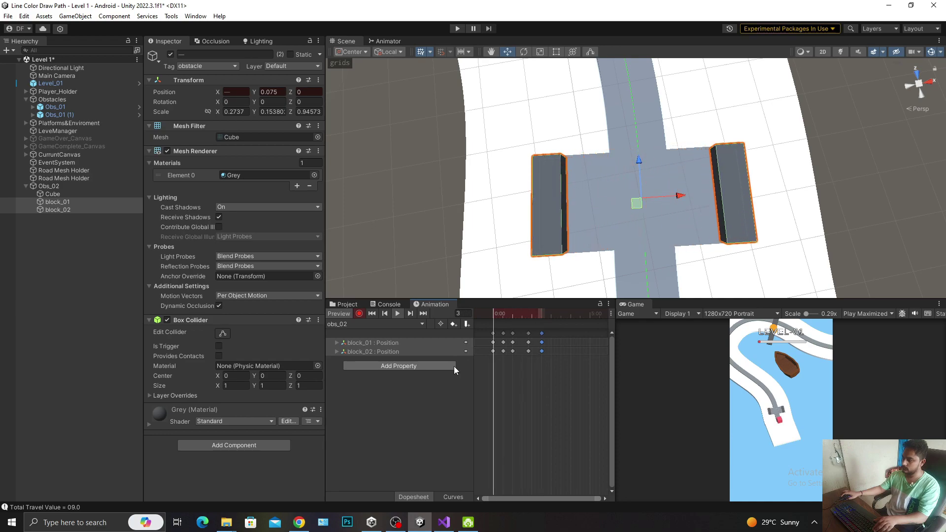
scroll(542, 347, up, 5)
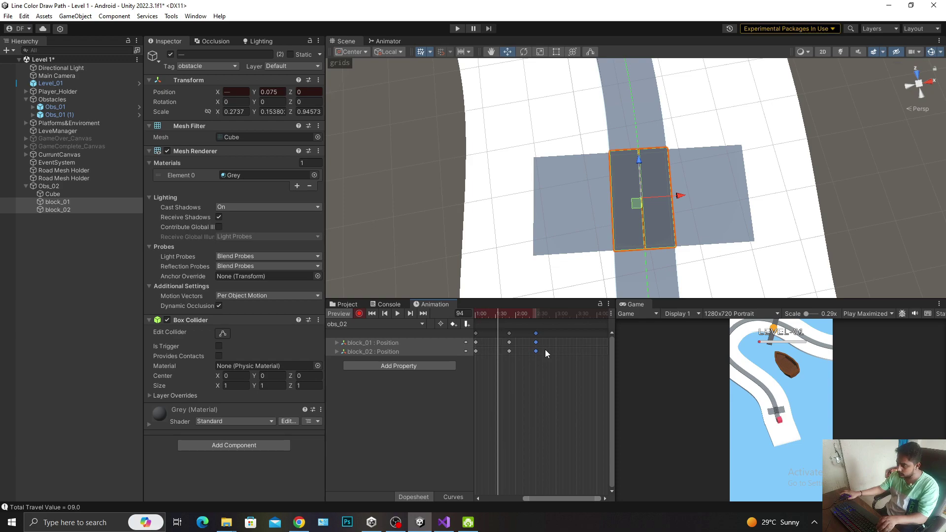
drag(534, 332, 556, 317)
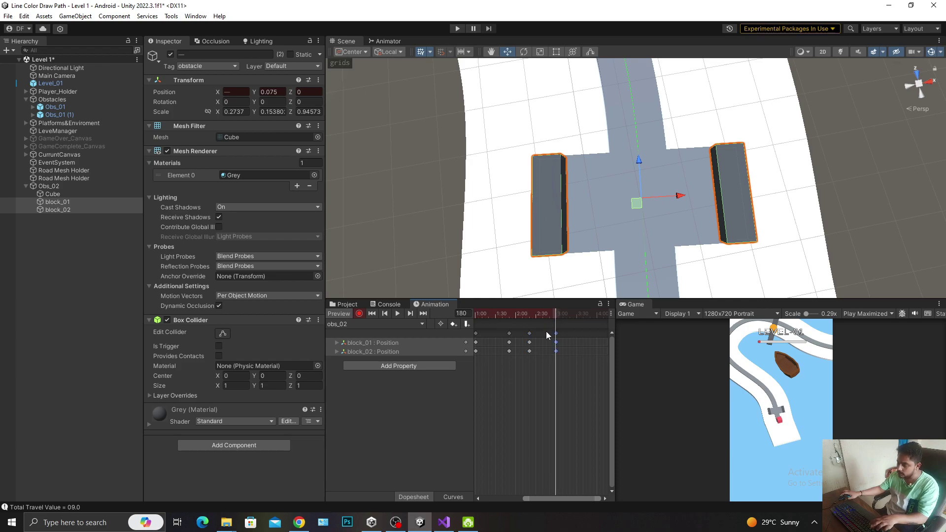
click(399, 314)
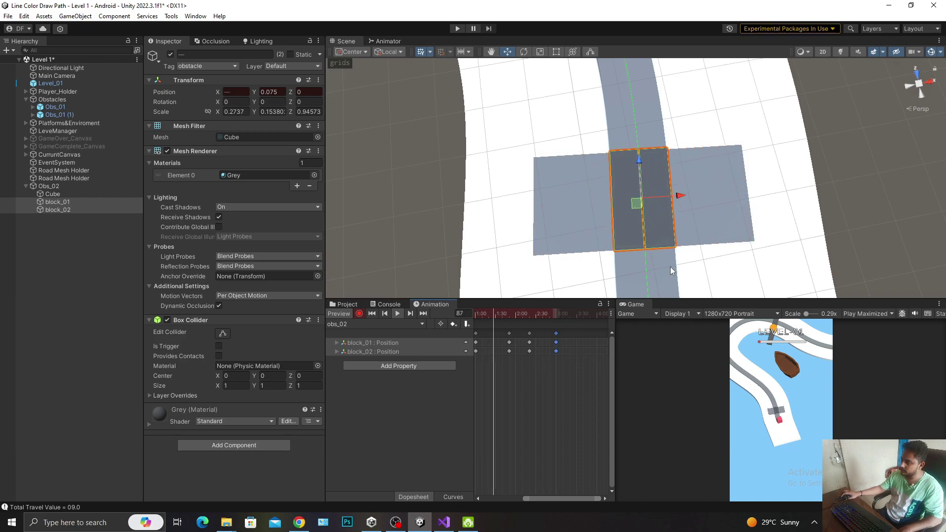
Stop the animation preview and show the Project's asset folders
scroll(738, 198, down, 1)
scroll(738, 198, down, 2)
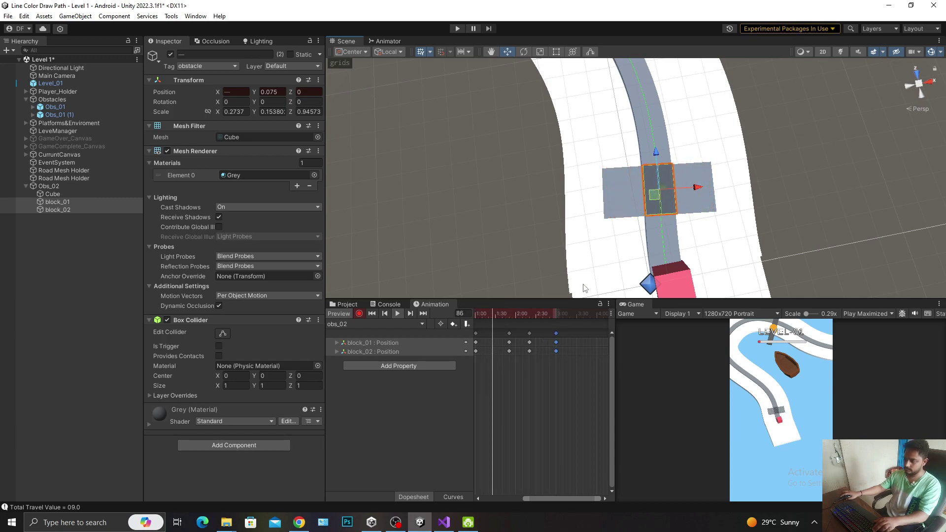
drag(576, 498, 498, 366)
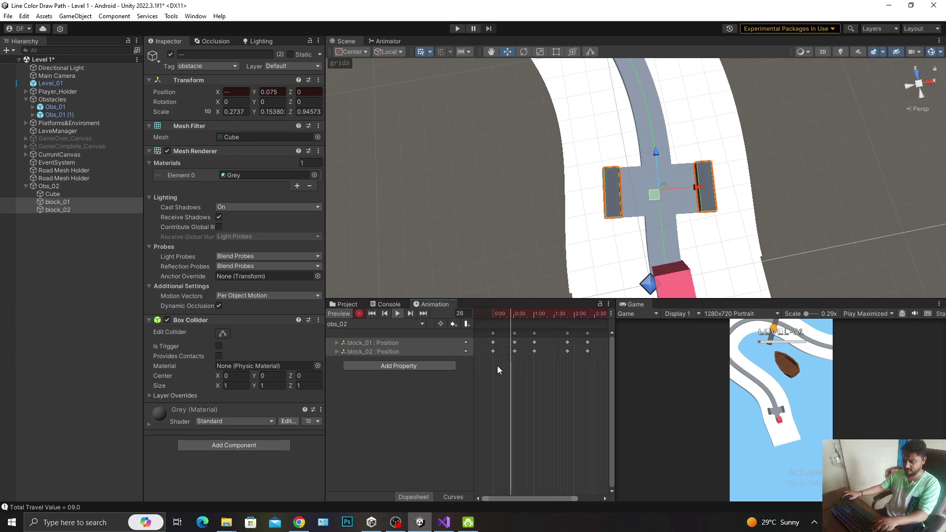
click(360, 314)
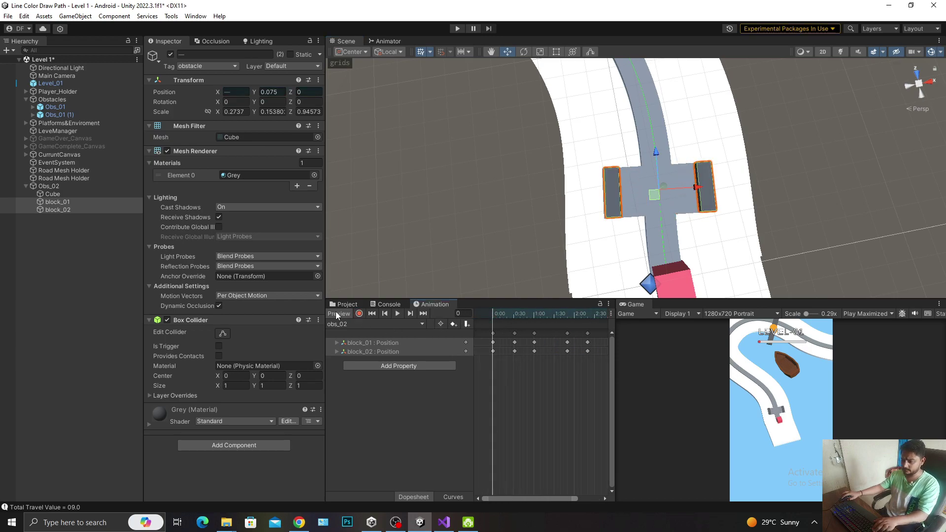
click(345, 304)
Save Obs_02 as a prefab in Assets/Prefabs/Obstacle and parent it under Obstacles
click(64, 187)
key(Left)
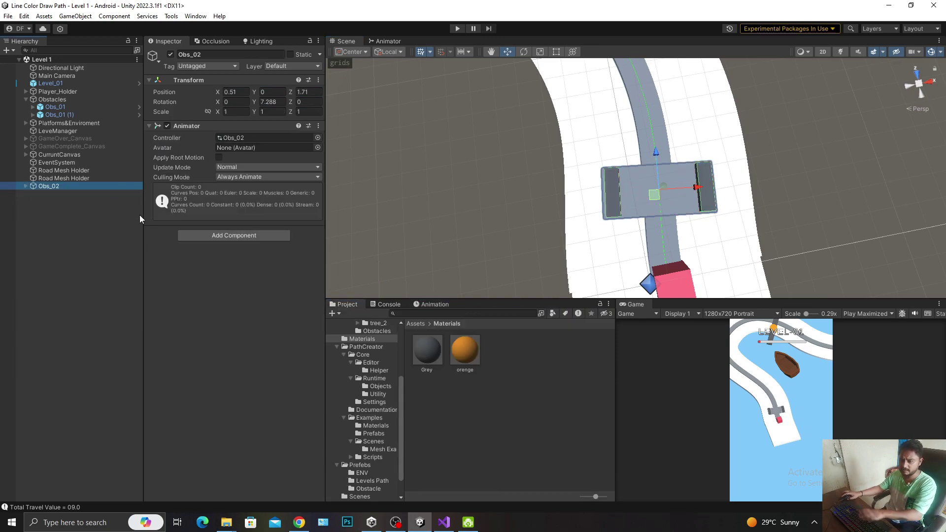
click(360, 465)
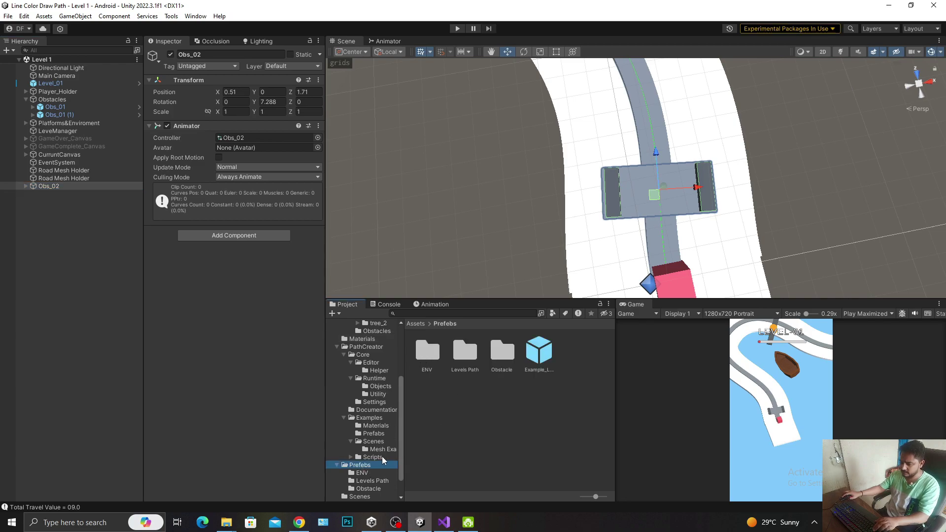
click(43, 187)
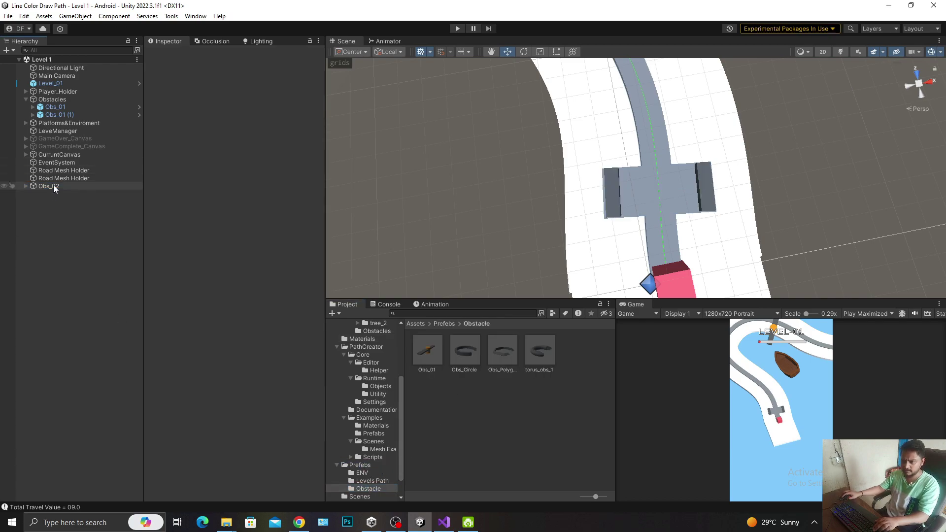
drag(56, 188, 489, 442)
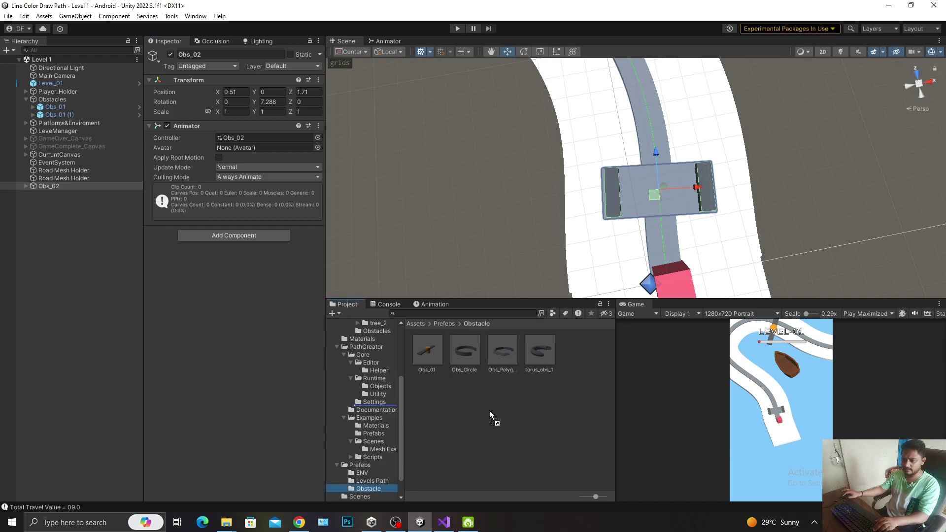
drag(490, 411, 490, 411)
click(54, 187)
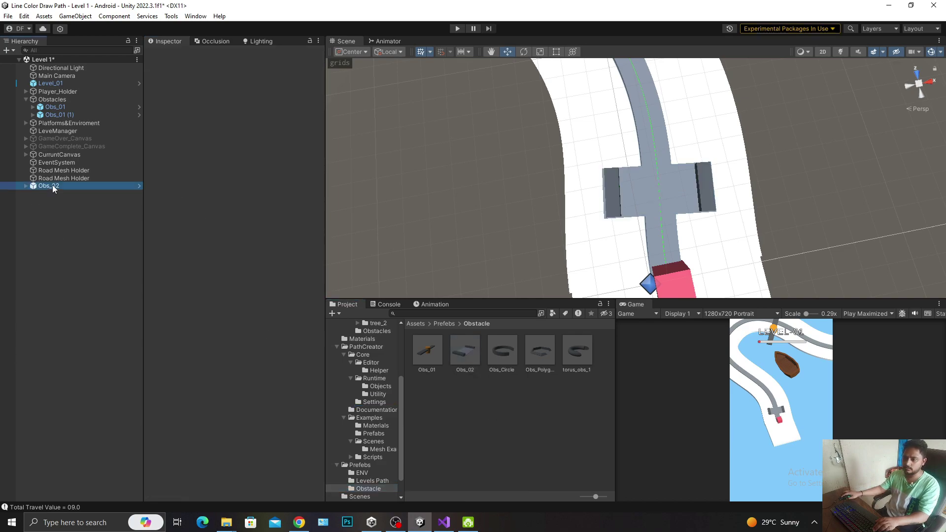
drag(57, 100, 57, 100)
Move Obs_02 further up the road and rotate it to lie across the road
scroll(596, 173, down, 3)
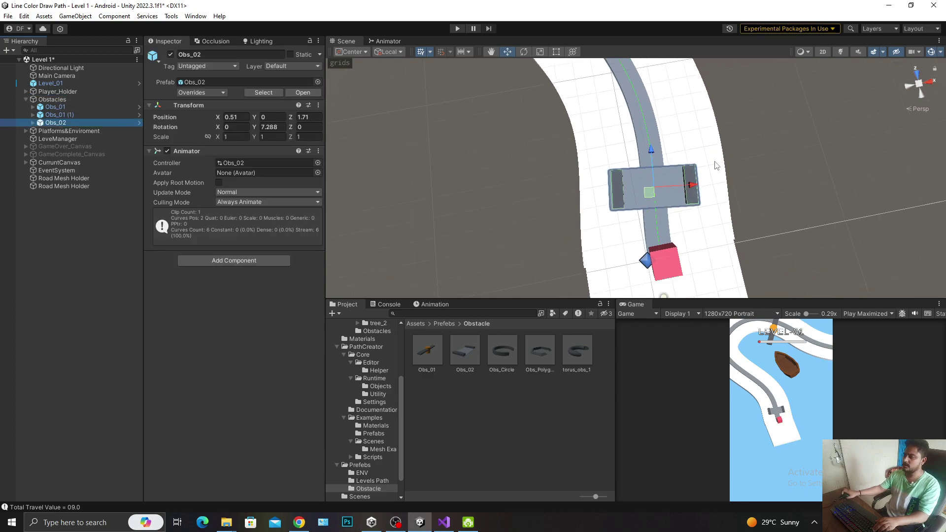
mouse_move(641, 172)
middle_down()
mouse_move(596, 173)
mouse_move(682, 250)
middle_up()
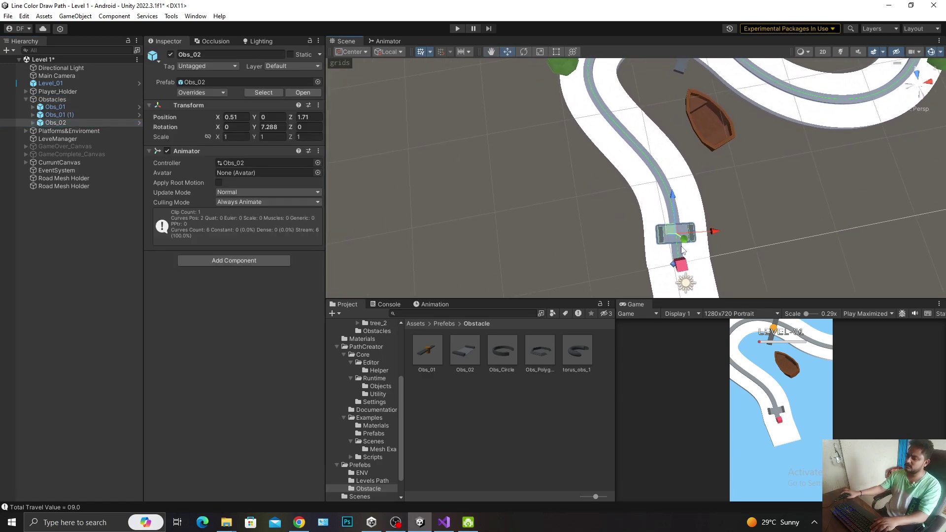
drag(671, 237, 602, 122)
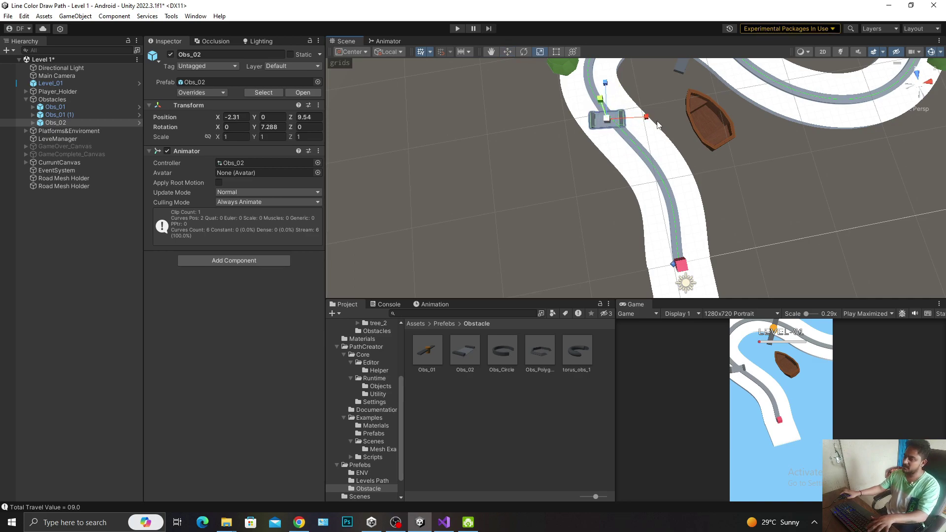
key(e)
mouse_move(639, 144)
mouse_down()
mouse_move(612, 145)
mouse_move(640, 156)
mouse_up()
key(f)
key(w)
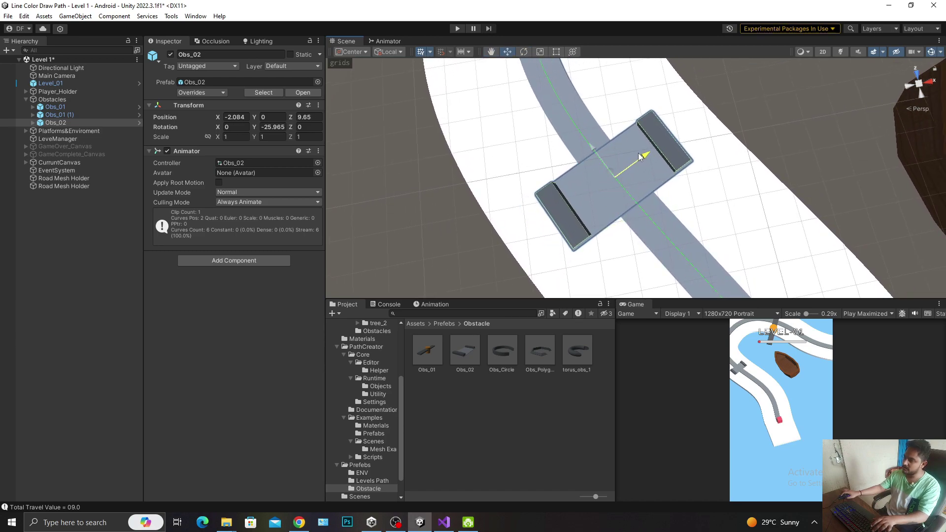
Duplicate it as Obs_02 (1), place it on the upper right bend, rotated -94.206 on Y
scroll(635, 152, down, 3)
scroll(627, 144, down, 2)
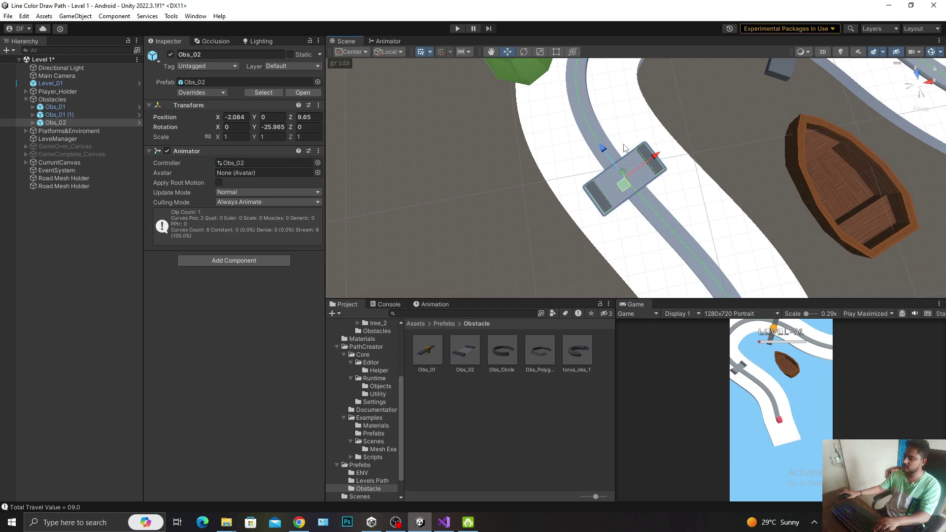
scroll(625, 163, down, 2)
scroll(624, 171, down, 2)
scroll(622, 177, down, 2)
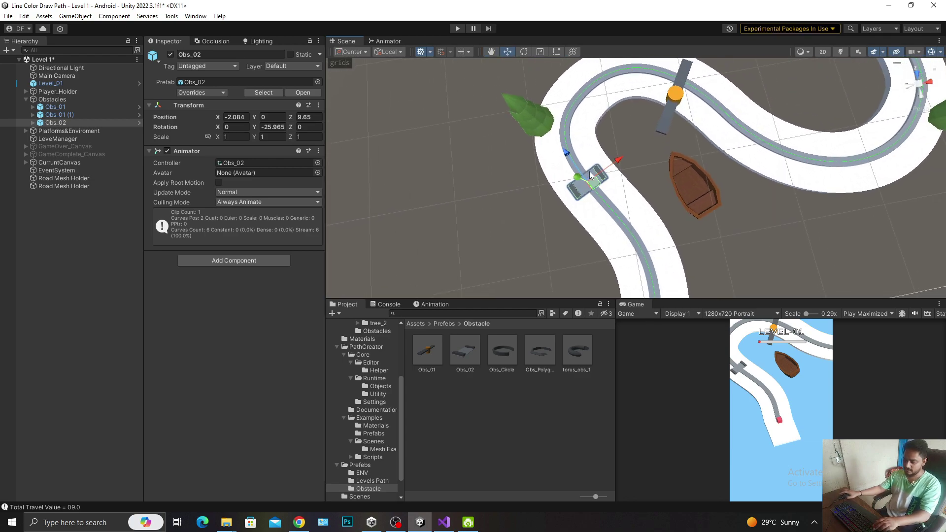
key(ctrl+d)
drag(595, 186, 837, 183)
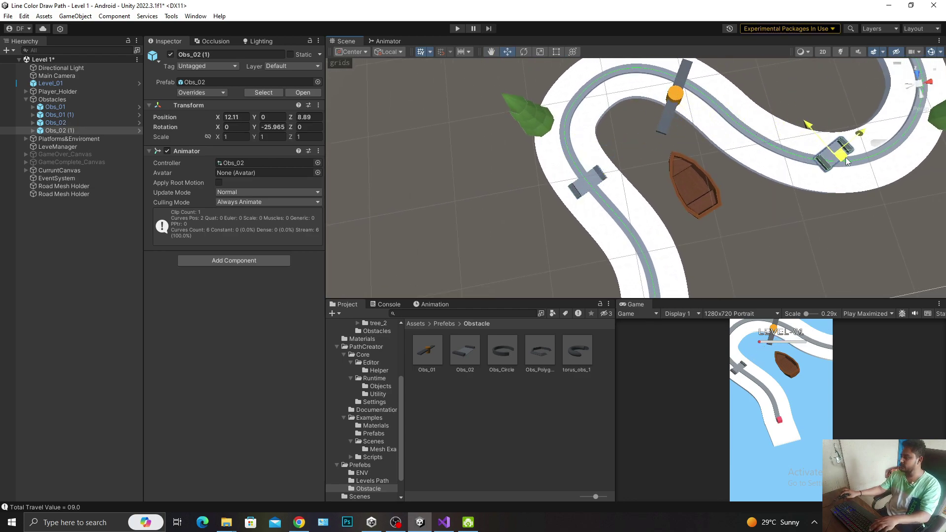
key(f)
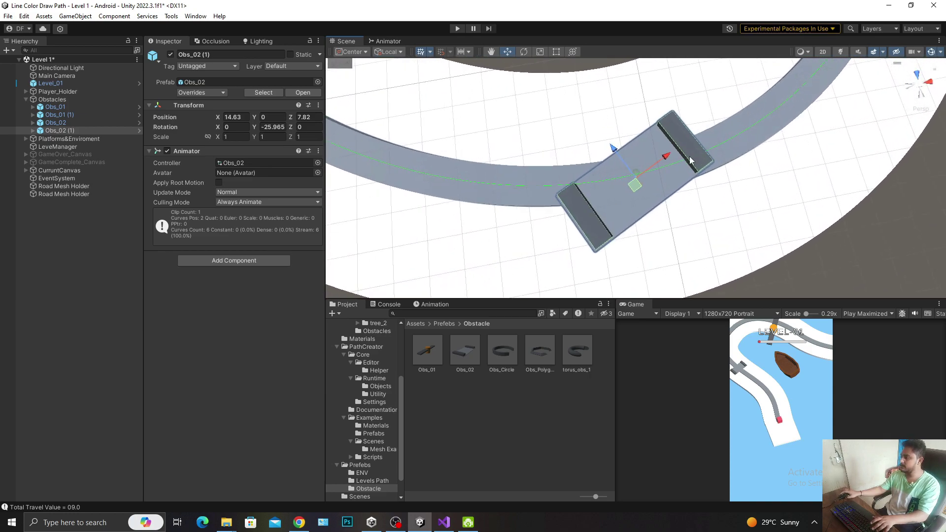
mouse_move(660, 159)
mouse_down()
mouse_move(659, 168)
mouse_move(752, 206)
mouse_up()
key(e)
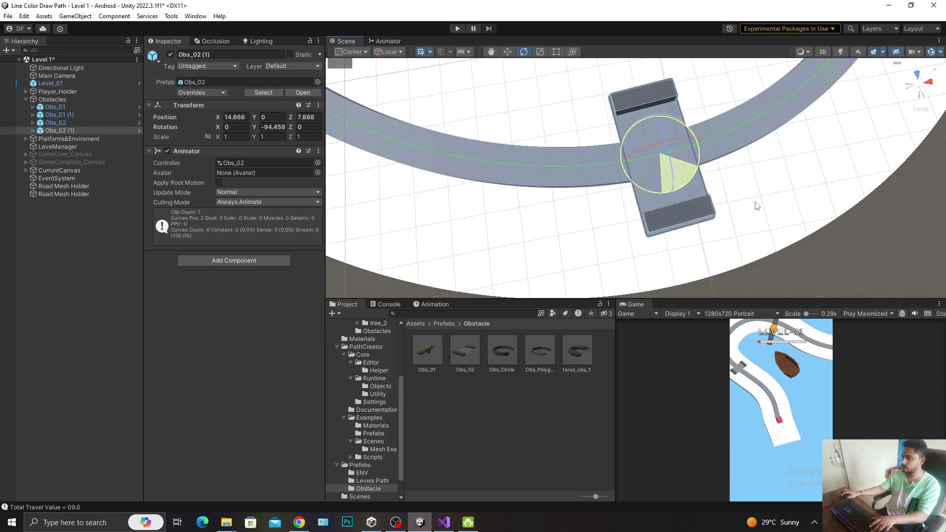
mouse_move(753, 206)
mouse_down()
mouse_move(734, 182)
mouse_move(741, 163)
mouse_move(707, 192)
mouse_move(663, 200)
mouse_move(637, 187)
mouse_up()
key(w)
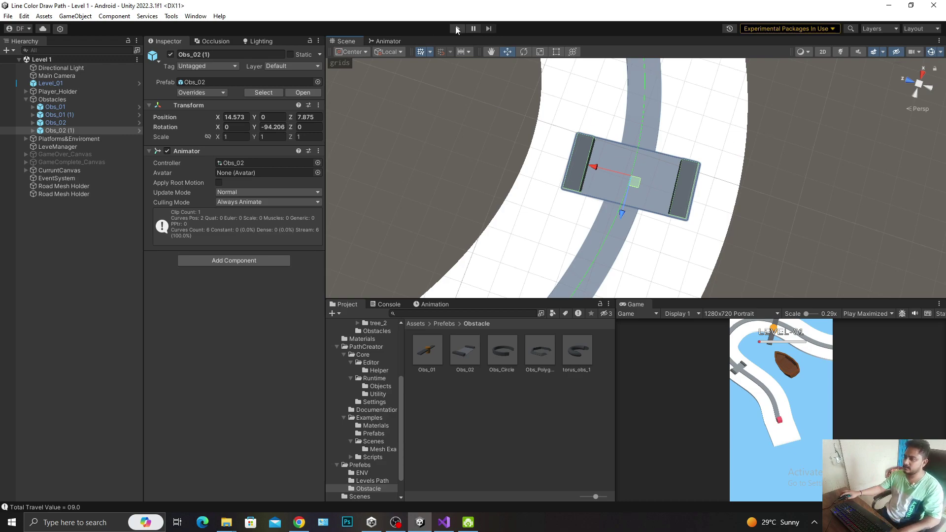
Save the Level 1 scene, test-play it by drawing a path along the road, then stop
key(ctrl+s)
key(ctrl+p)
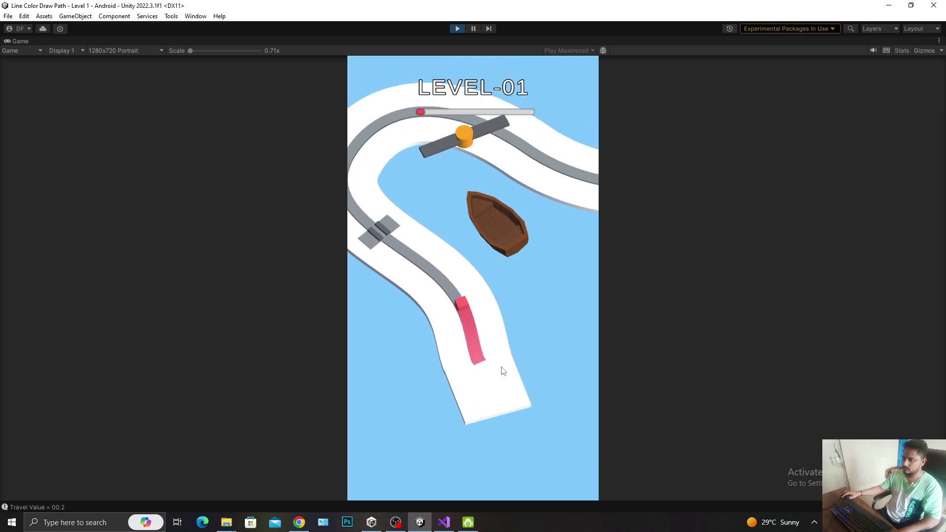
drag(503, 370, 503, 371)
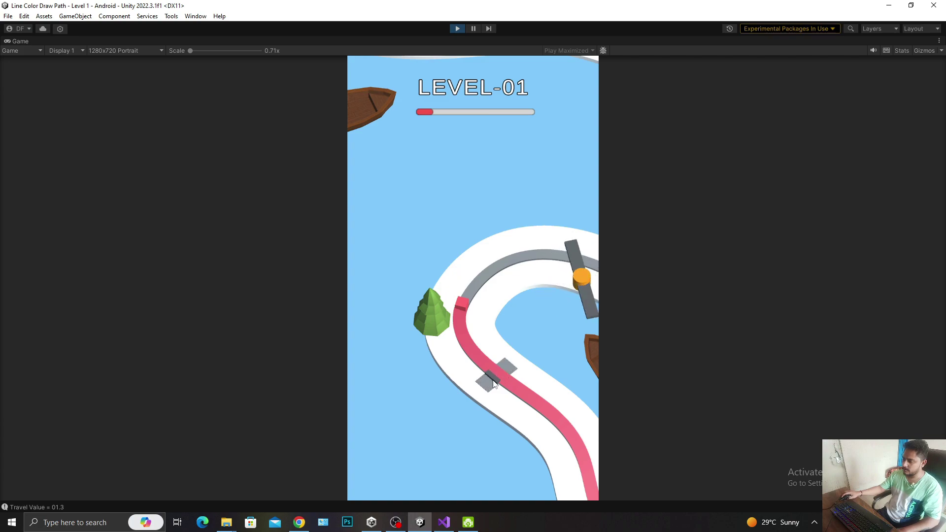
click(457, 28)
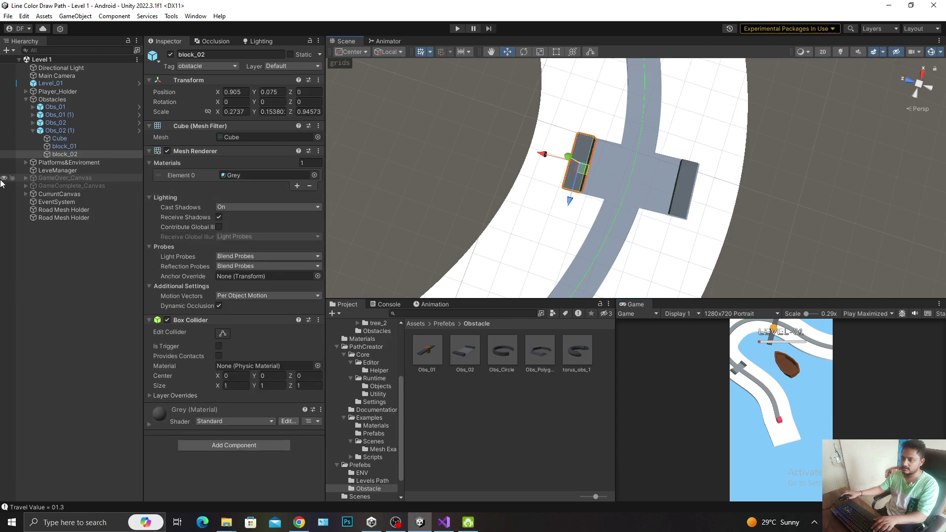
Locate the Obs_02 prefab asset and open it in prefab mode
click(59, 130)
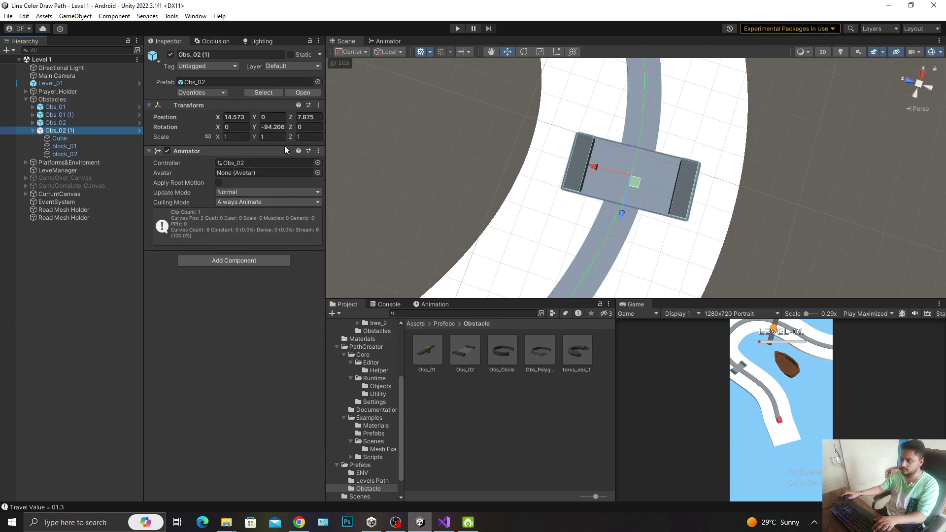
click(251, 94)
double_click(465, 351)
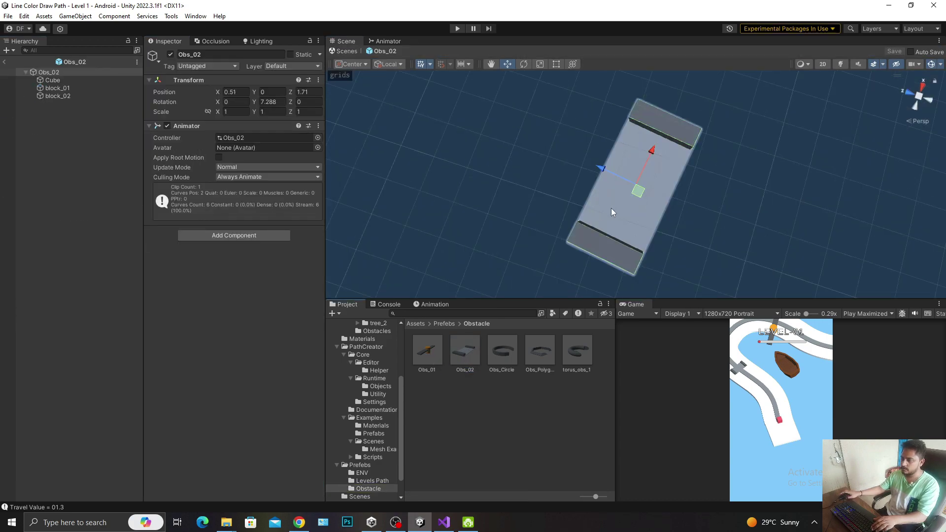
alt+drag(595, 136, 572, 143)
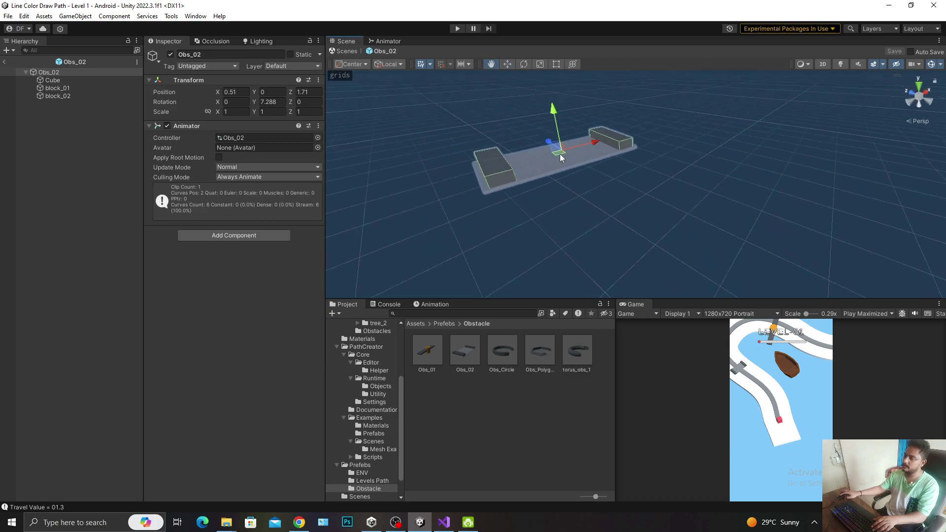
Stretch both side blocks taller to Y scale 0.60451, then start a play test
click(502, 167)
shift+click(619, 145)
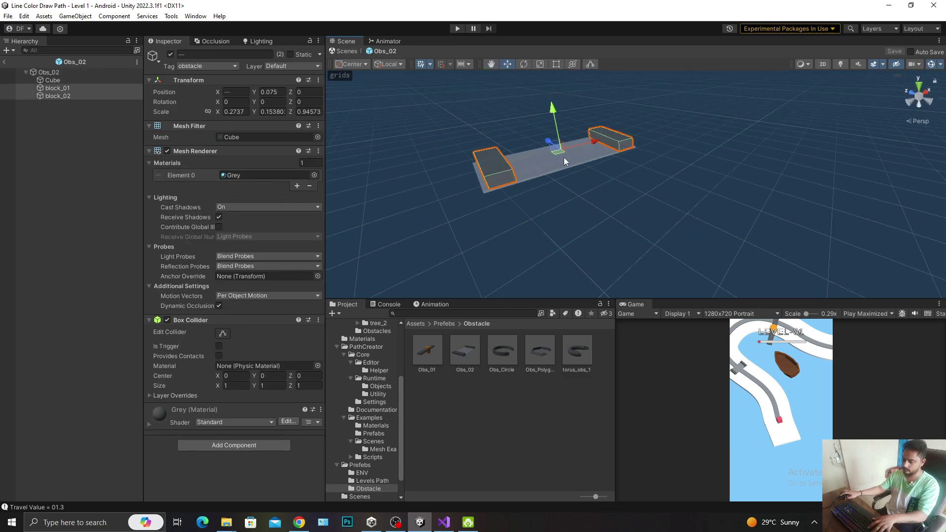
key(t)
mouse_move(573, 151)
alt+mouse_down()
mouse_move(561, 129)
mouse_move(568, 176)
mouse_move(535, 134)
mouse_move(552, 227)
alt+mouse_up()
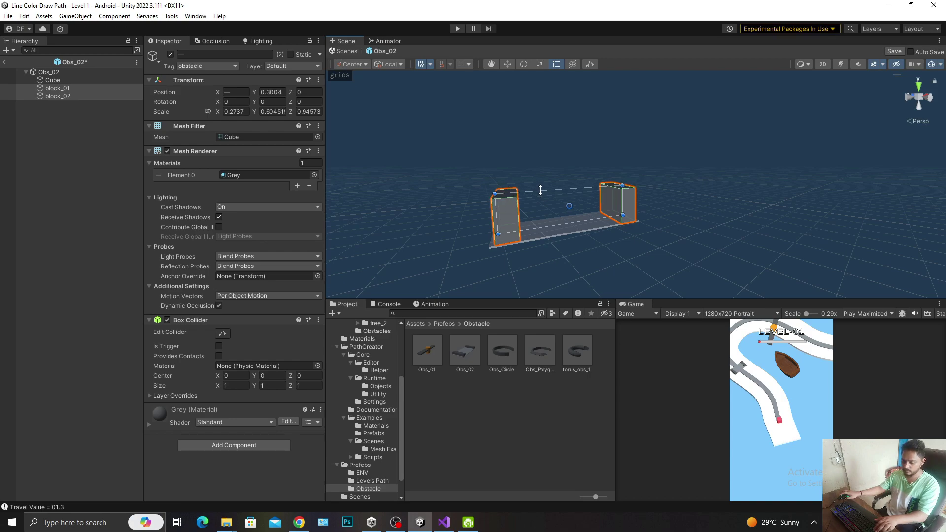
click(457, 28)
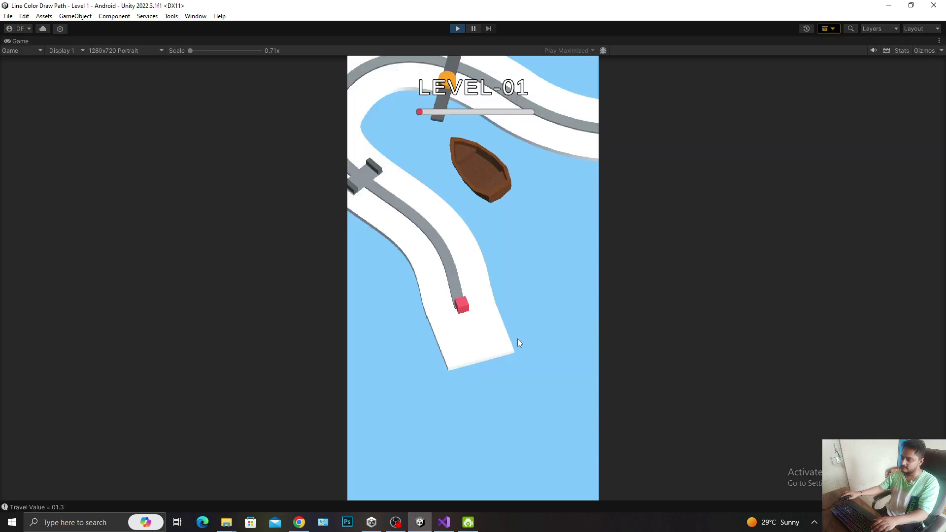
Draw the path along the track past the obstacles, then stop play mode with Ctrl+P
drag(473, 354, 501, 352)
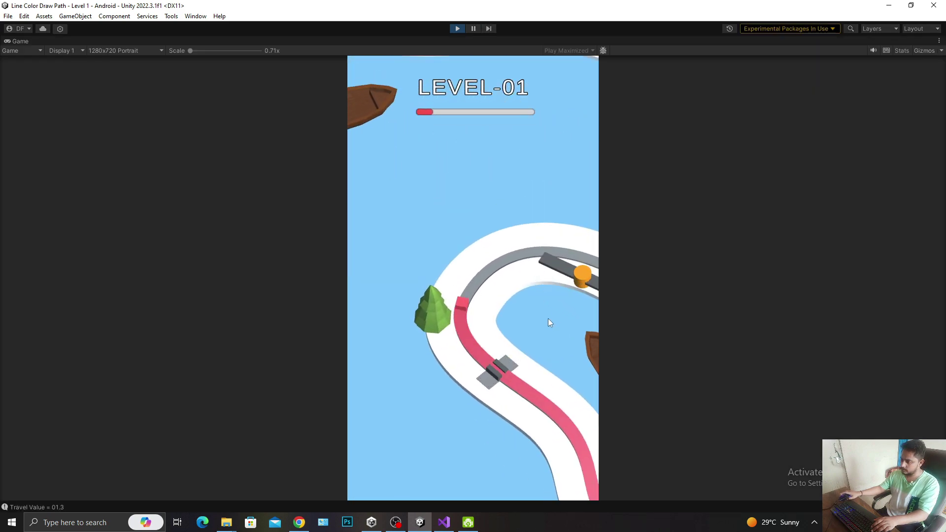
drag(534, 380, 525, 379)
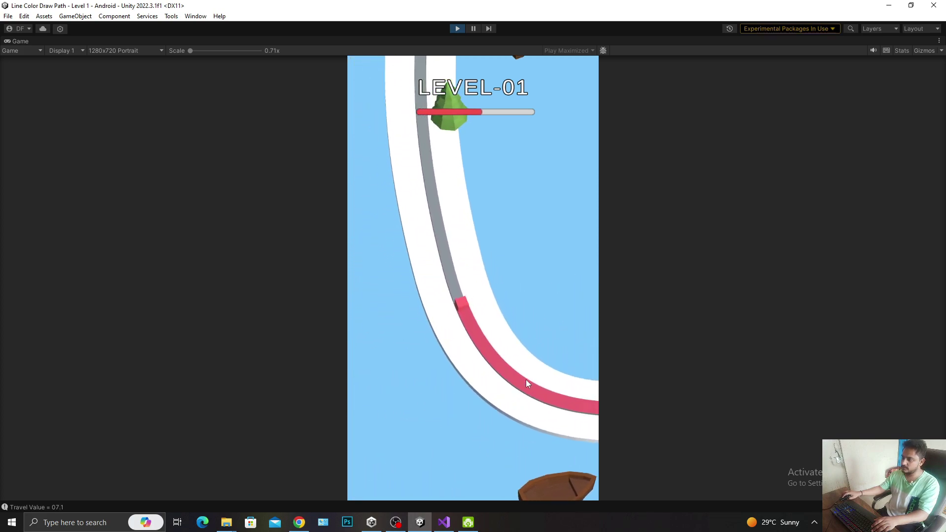
key(ctrl+p)
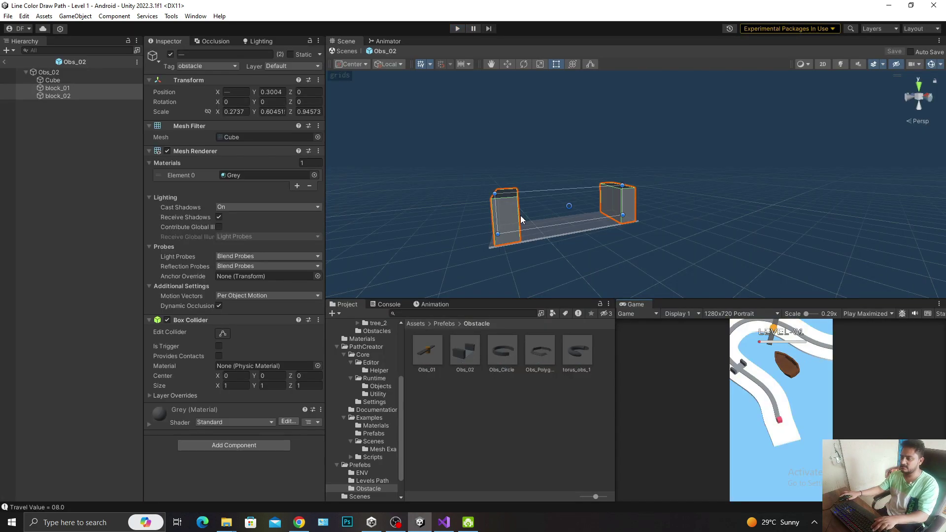
Return from prefab mode to Level 1 and duplicate the Obs_02 (1) obstacle
click(4, 62)
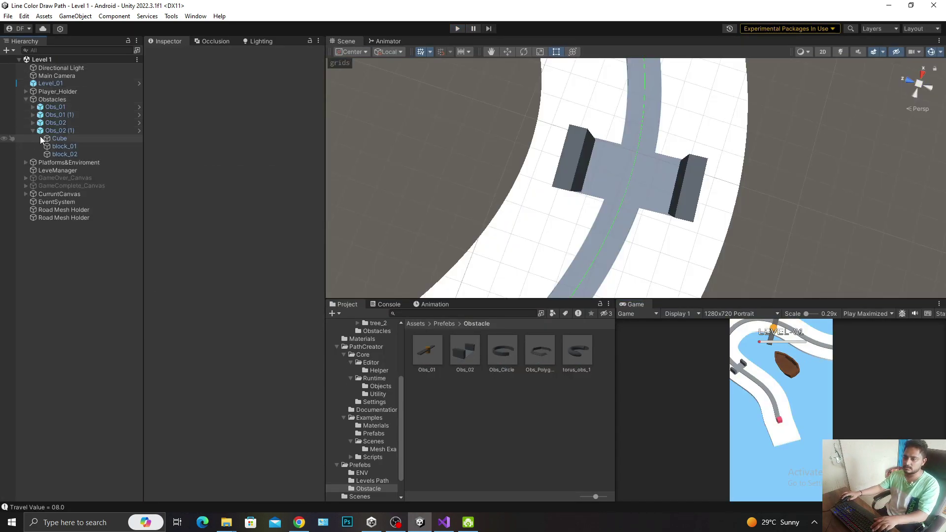
click(55, 130)
scroll(562, 153, down, 5)
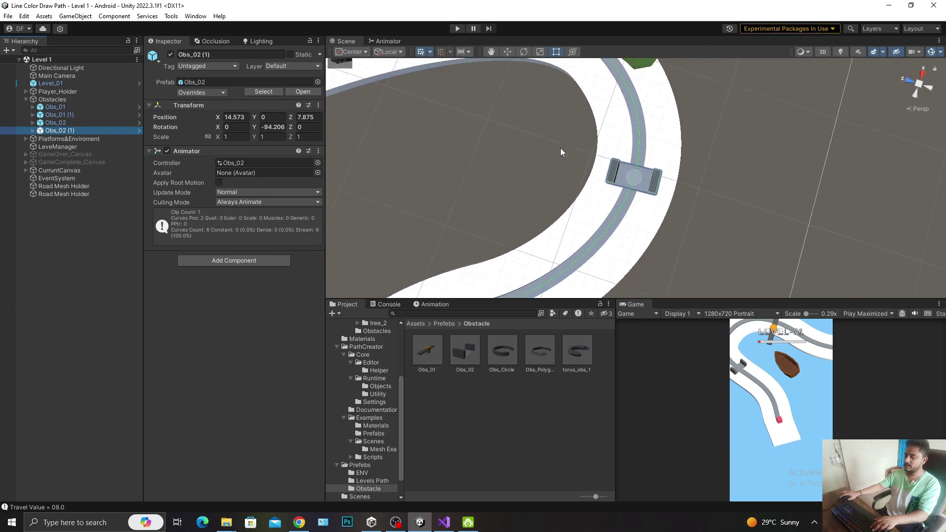
scroll(562, 152, down, 5)
scroll(562, 153, down, 5)
key(ctrl+d)
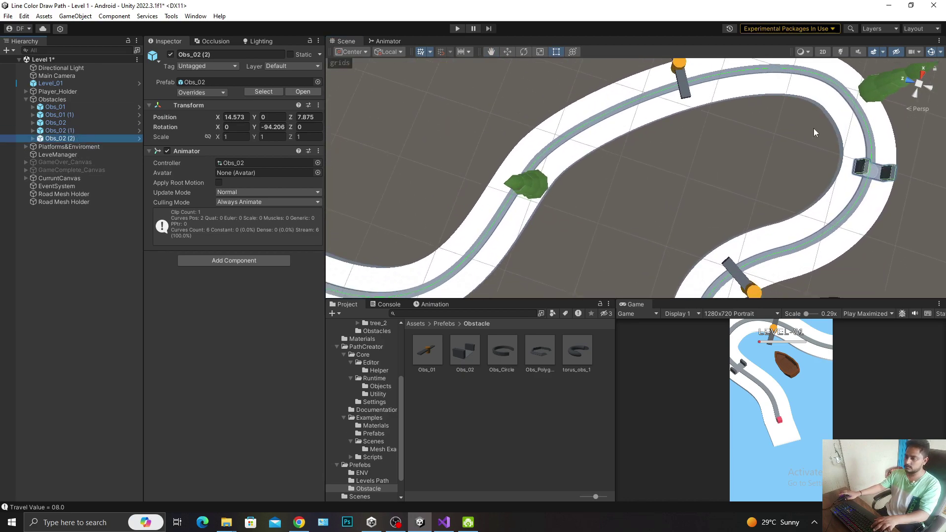
Move the Obs_02 (2) copy onto the lower-left road stretch toward the tree
drag(872, 178, 450, 263)
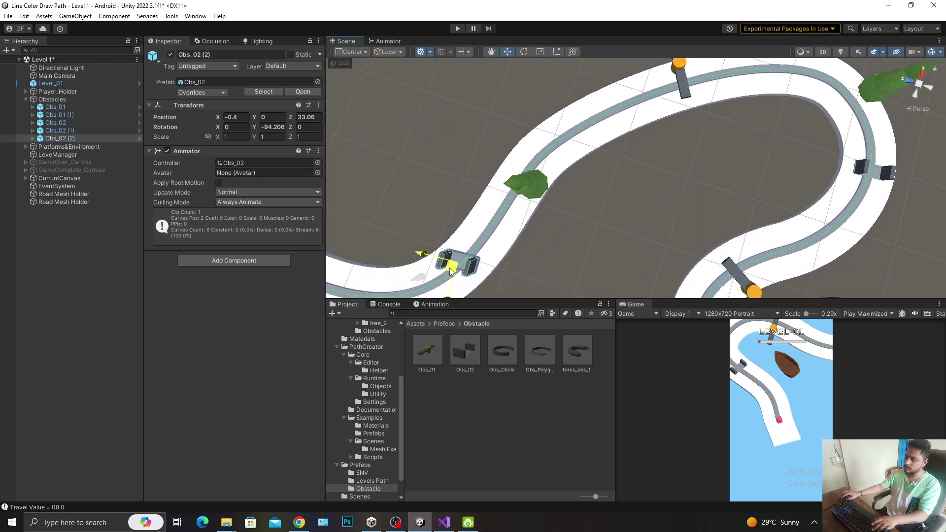
scroll(590, 186, up, 3)
scroll(590, 187, up, 2)
scroll(590, 187, up, 2)
scroll(621, 163, up, 2)
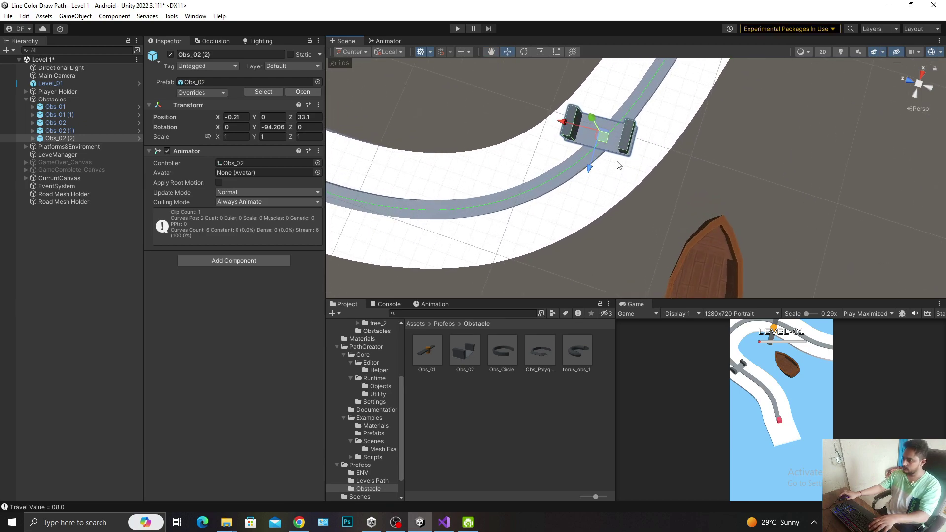
scroll(690, 157, up, 2)
drag(667, 150, 329, 213)
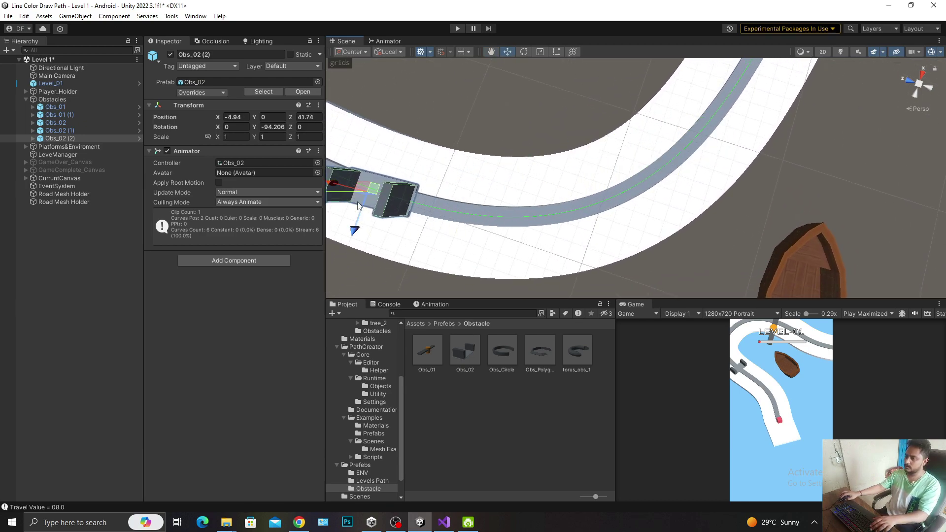
key(f)
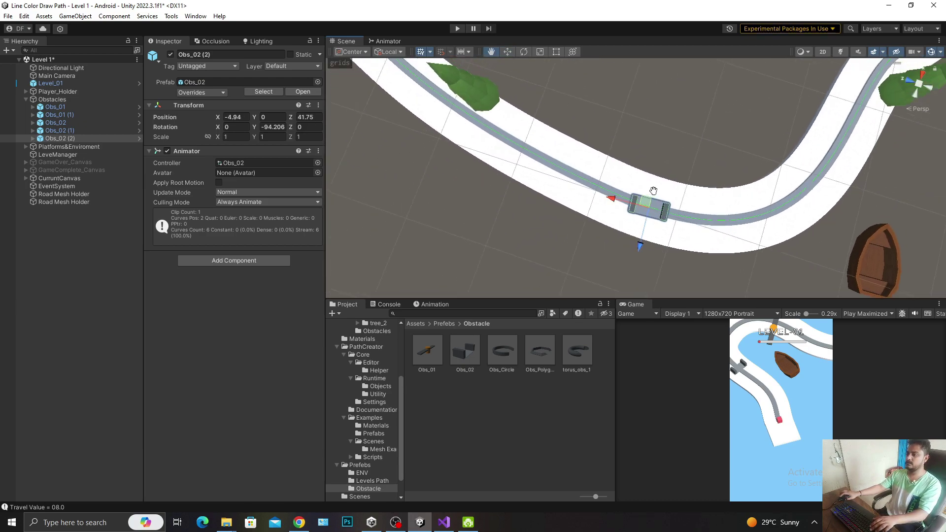
middle_drag(624, 168, 732, 216)
drag(745, 238, 684, 215)
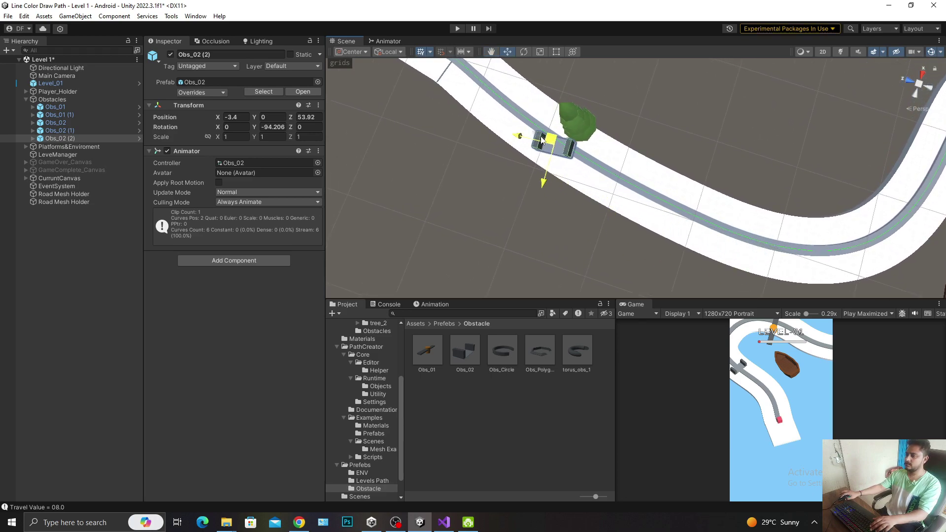
Rotate Obs_02 (2) to lie across the road and fine-tune its position
key(t)
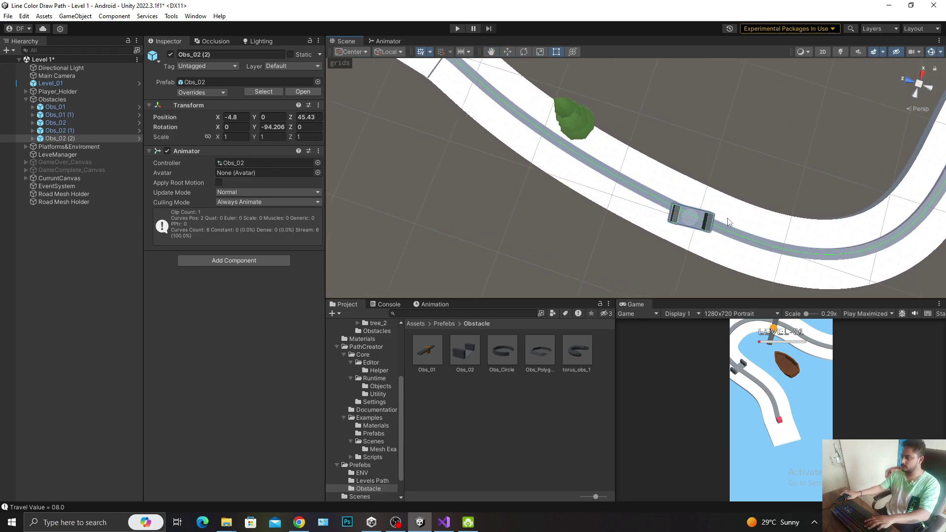
key(w)
middle_drag(721, 229, 648, 181)
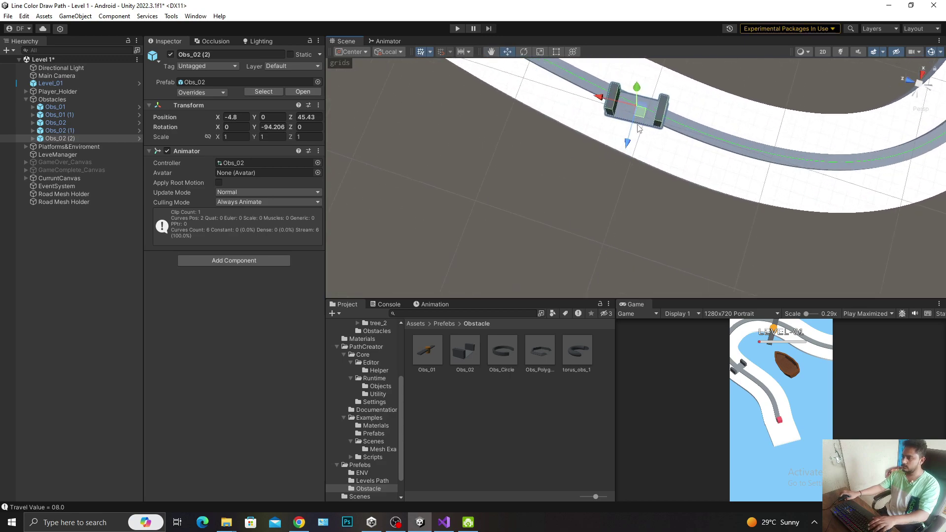
key(e)
drag(675, 199, 550, 231)
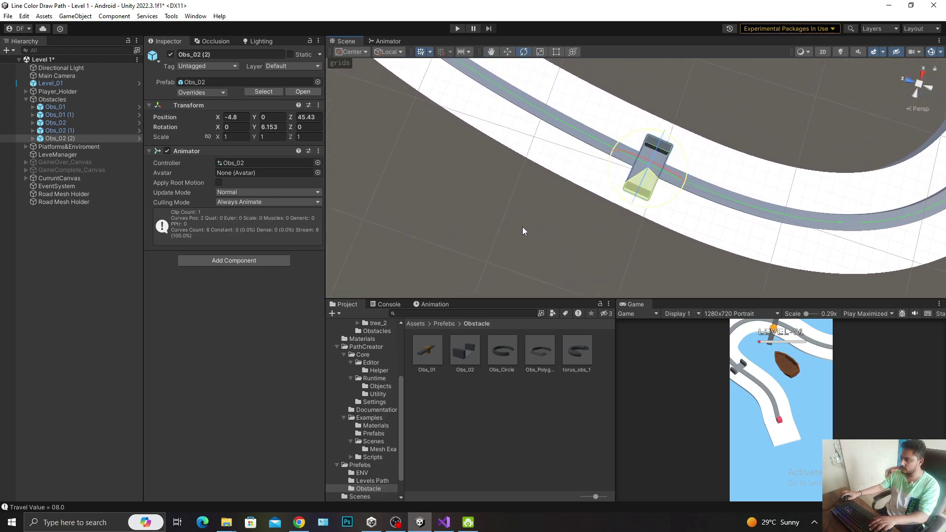
drag(684, 176, 680, 187)
scroll(681, 185, up, 5)
scroll(661, 177, up, 3)
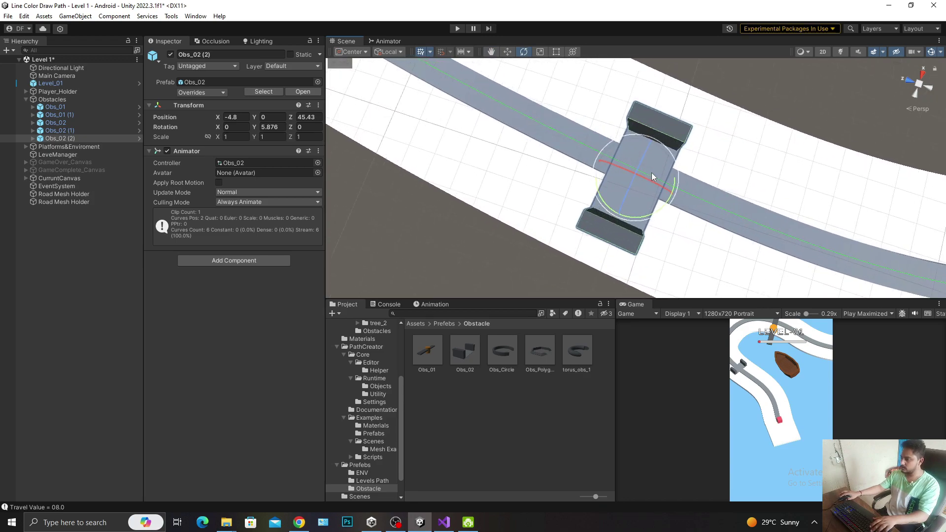
scroll(654, 197, up, 2)
middle_drag(665, 191, 625, 195)
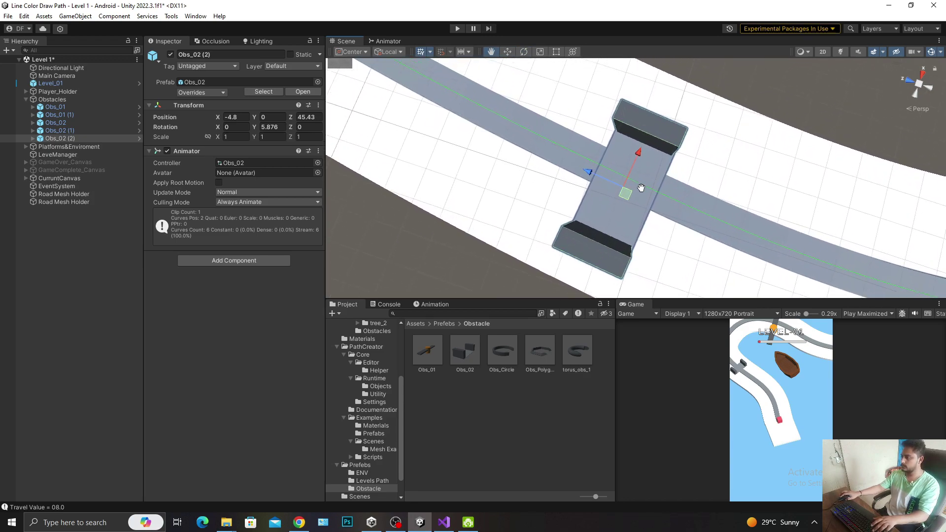
mouse_move(627, 191)
mouse_down()
mouse_move(656, 208)
mouse_move(723, 197)
mouse_up()
key(e)
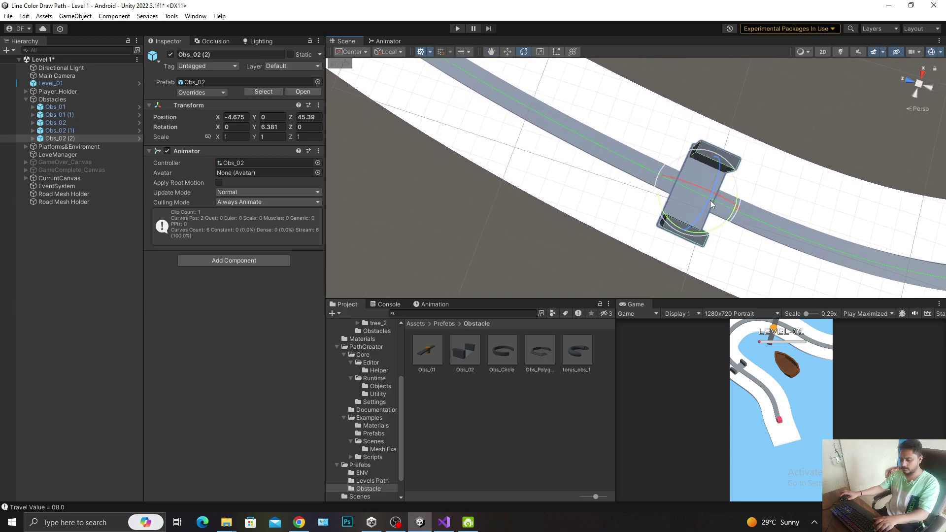
Add Obs_02 (3) and (4) side by side beside it, then start Play mode
key(ctrl+d)
key(w)
drag(675, 196, 599, 159)
key(ctrl+d)
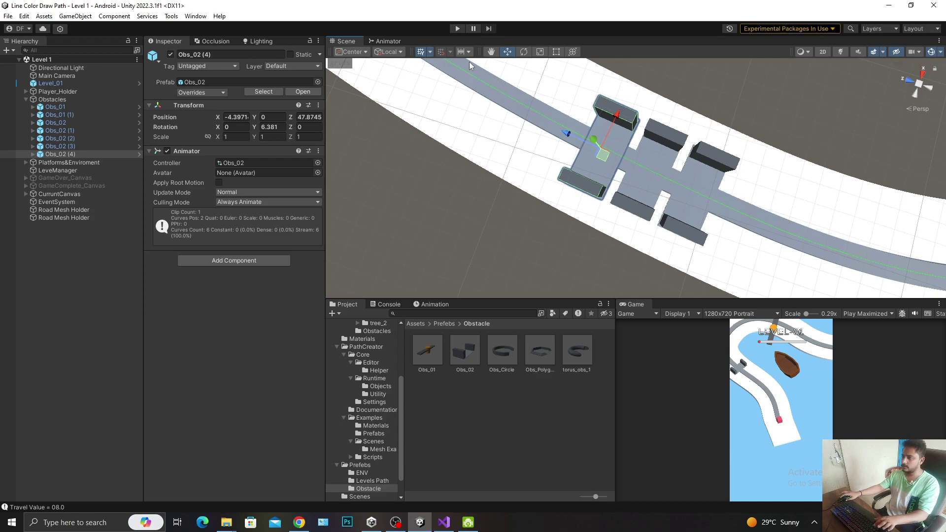
click(458, 29)
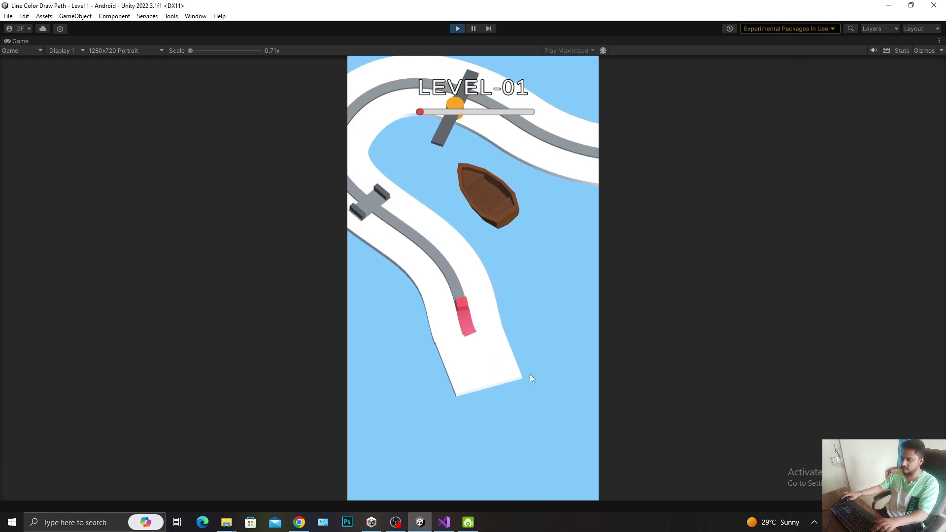
Draw the path past the new obstacles to Game Completed at travel 9.0, then stop play mode
drag(531, 378, 532, 367)
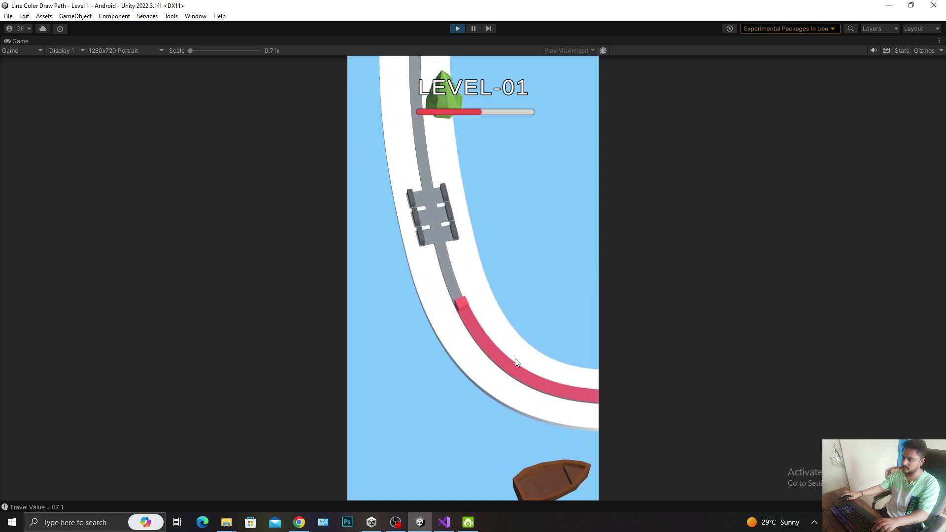
drag(474, 323, 474, 323)
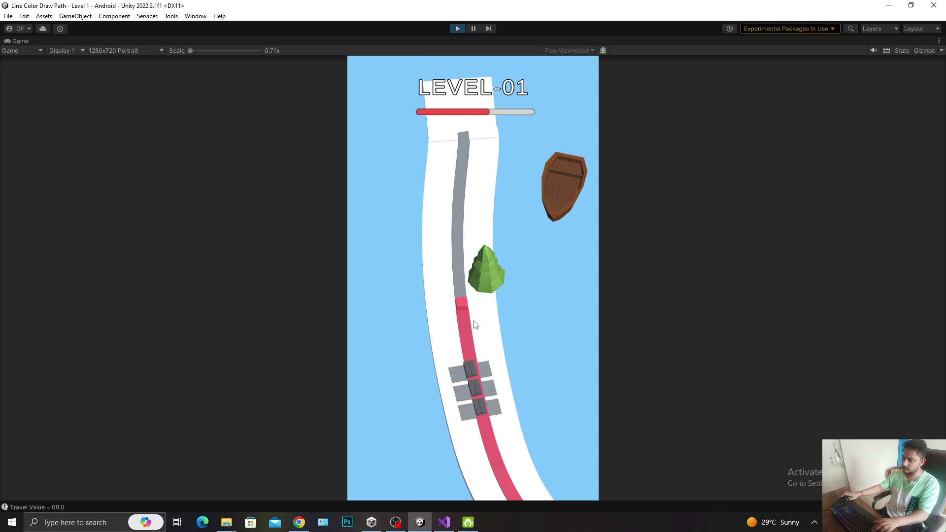
drag(475, 324, 474, 323)
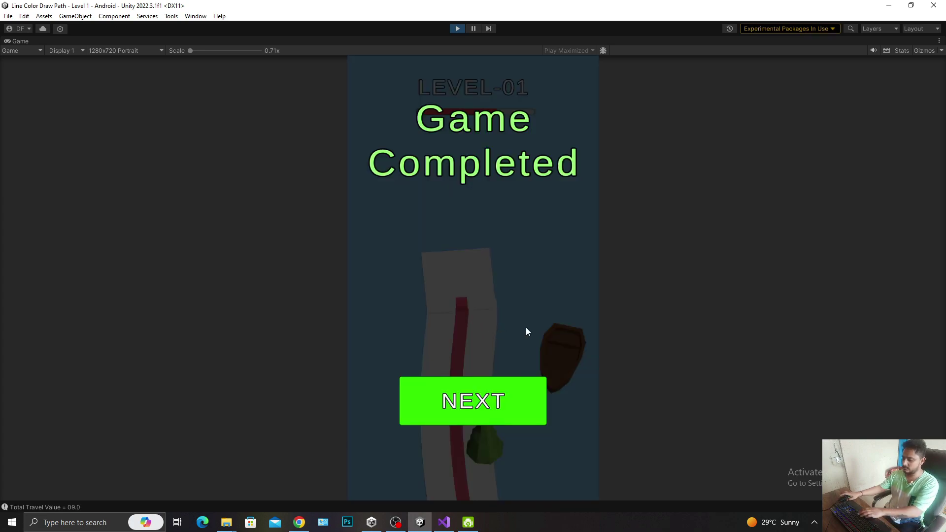
key(ctrl+p)
Dismiss the Load Scene dialog and bring the OBS recording window forward
key(ctrl+o)
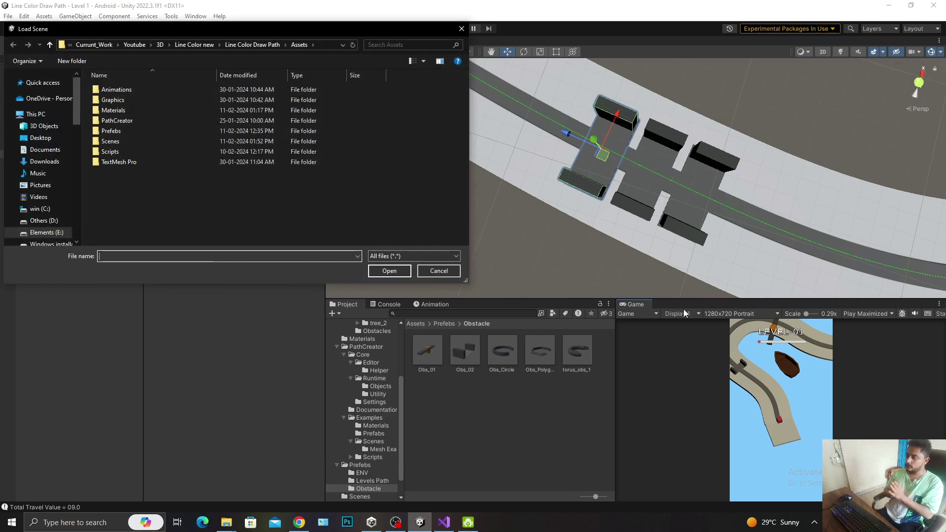
key(Escape)
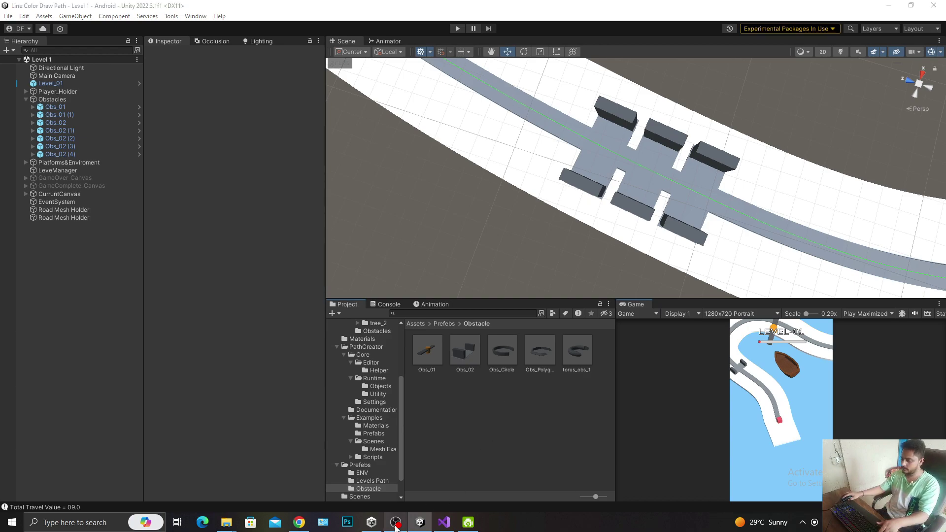
click(396, 523)
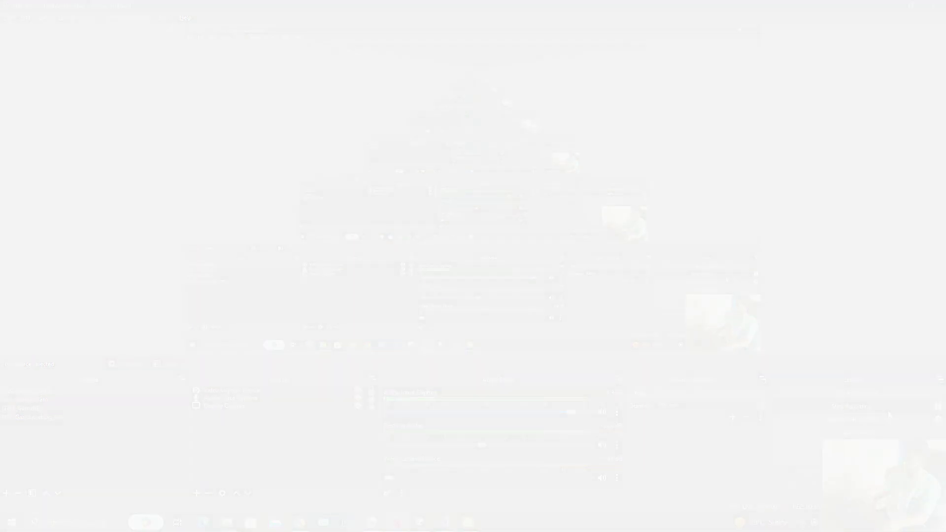